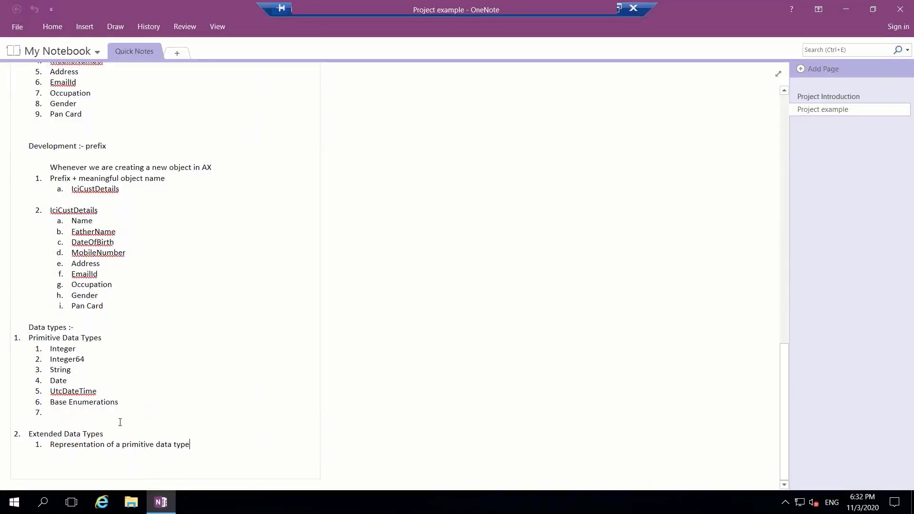
# Minimize the OneNote data types notes window to reveal the desktop
pyautogui.click(845, 11)
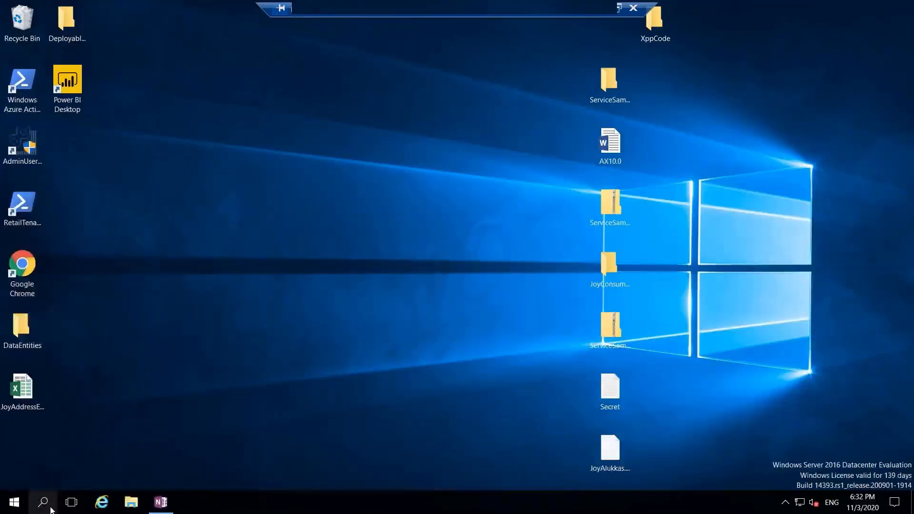
# Launch Google Chrome from Windows search and maximize its window
pyautogui.click(51, 510)
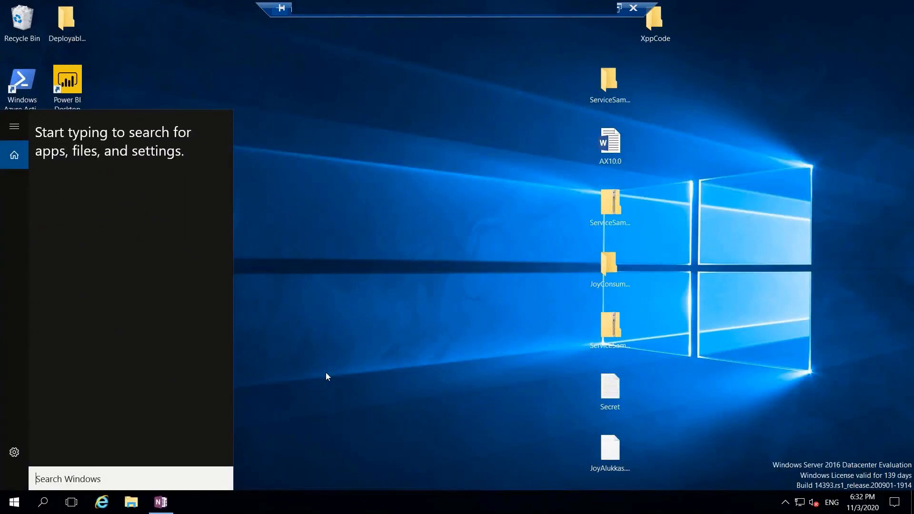
pyautogui.write('chr')
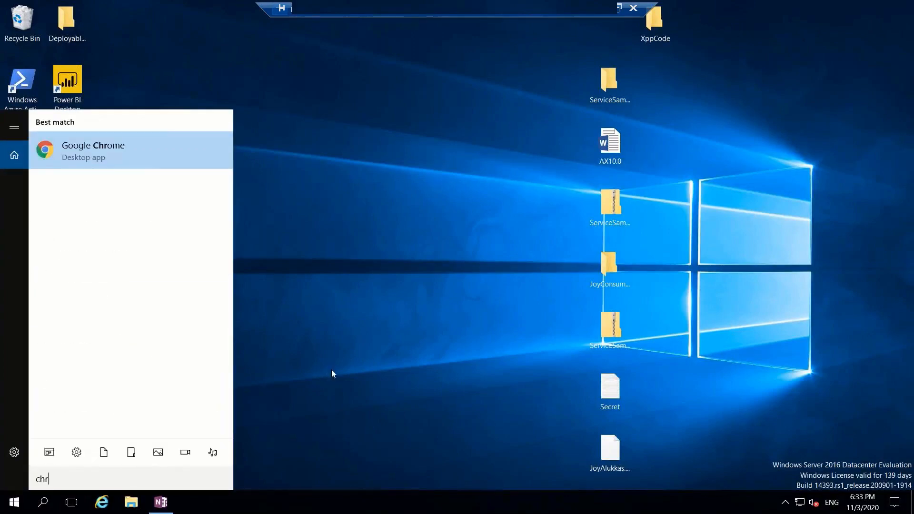
pyautogui.click(136, 162)
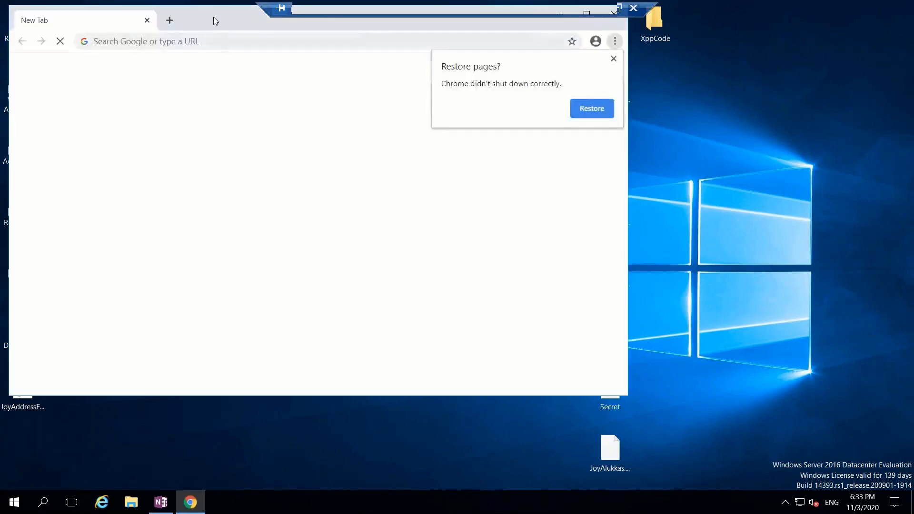
pyautogui.doubleClick(213, 17)
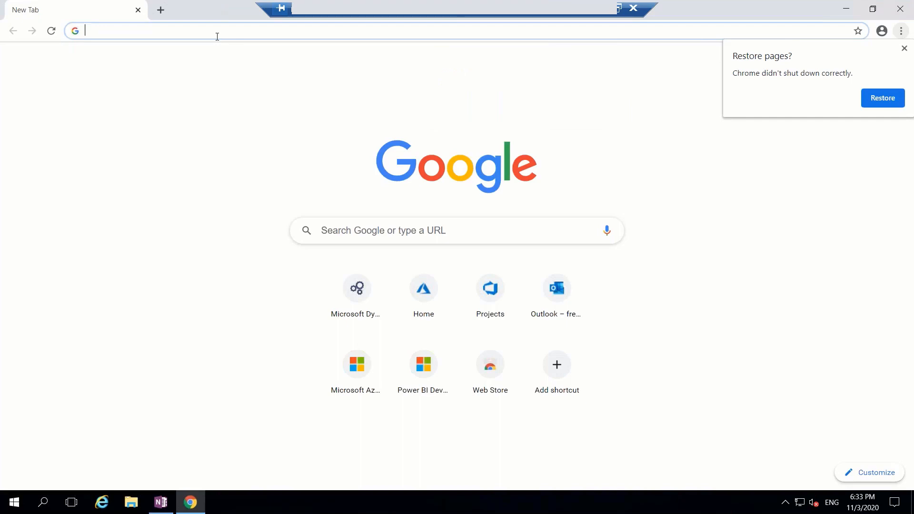
# Load dev.azure.com, check the signed-in account, then minimize Chrome
pyautogui.write('dev.az')
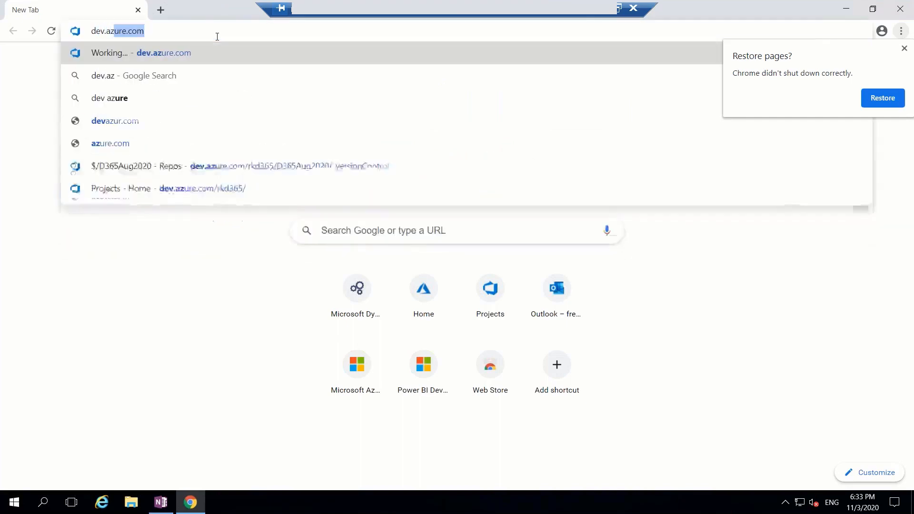
pyautogui.write('ure.com')
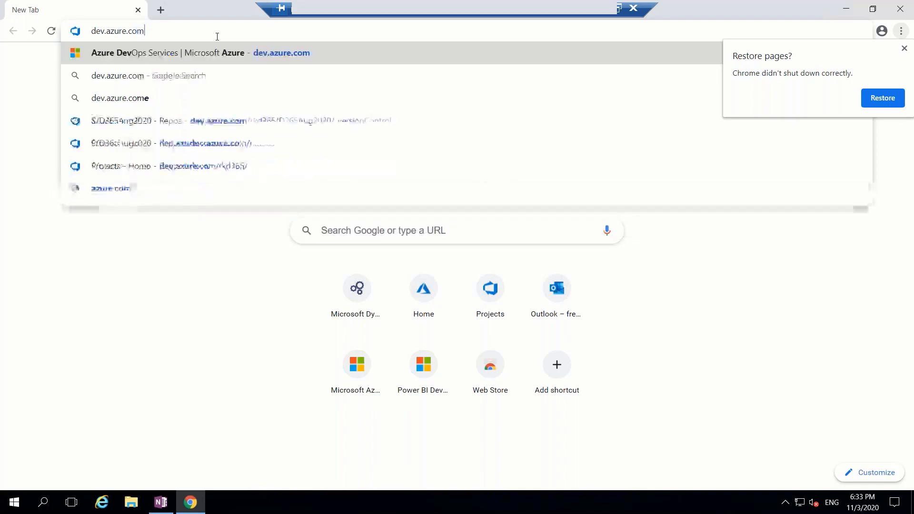
pyautogui.press('Return')
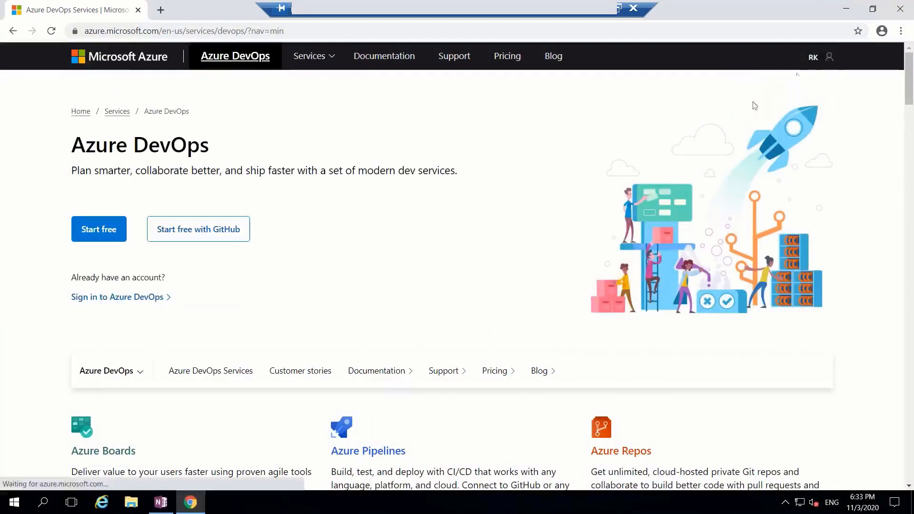
pyautogui.click(829, 56)
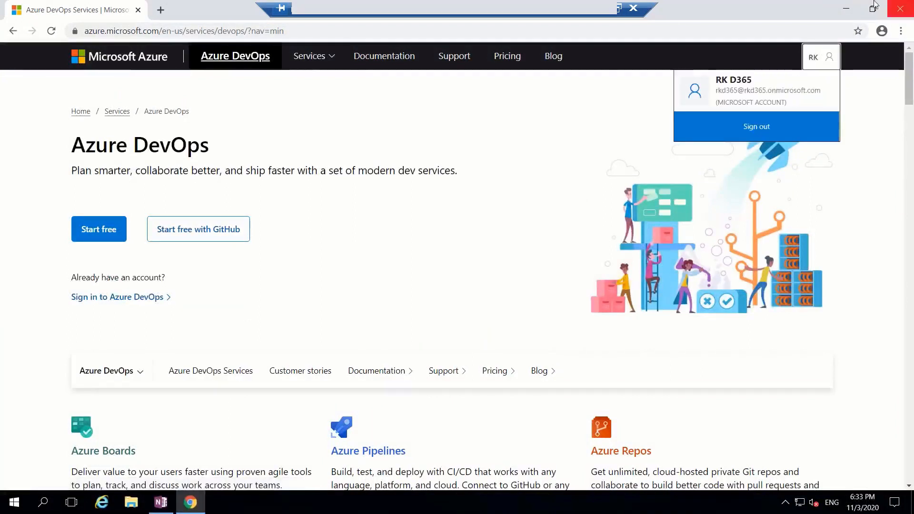
pyautogui.click(847, 8)
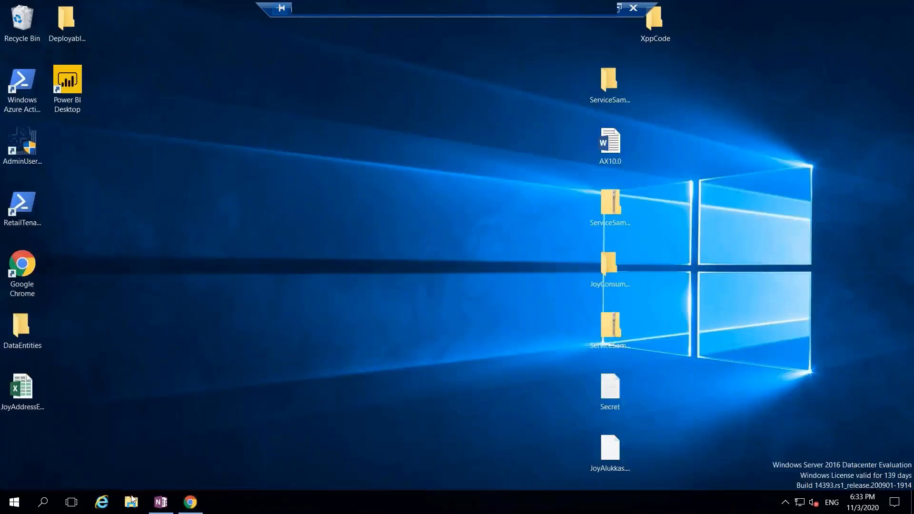
# Load the pasted Finance and Operations URL in Internet Explorer and dismiss the session-restore notice
pyautogui.click(102, 502)
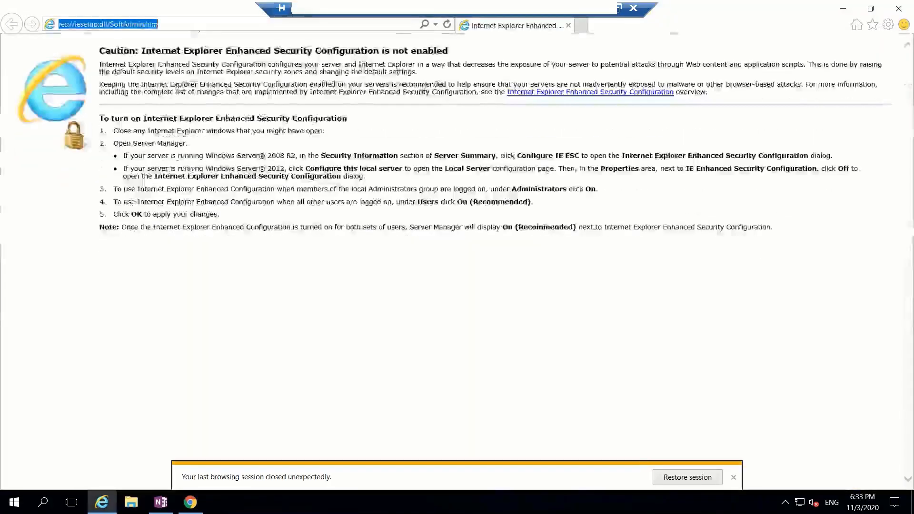
pyautogui.write('https://usnconeboxax1aos.cloud.onebox.dynamics.com/')
pyautogui.press('Return')
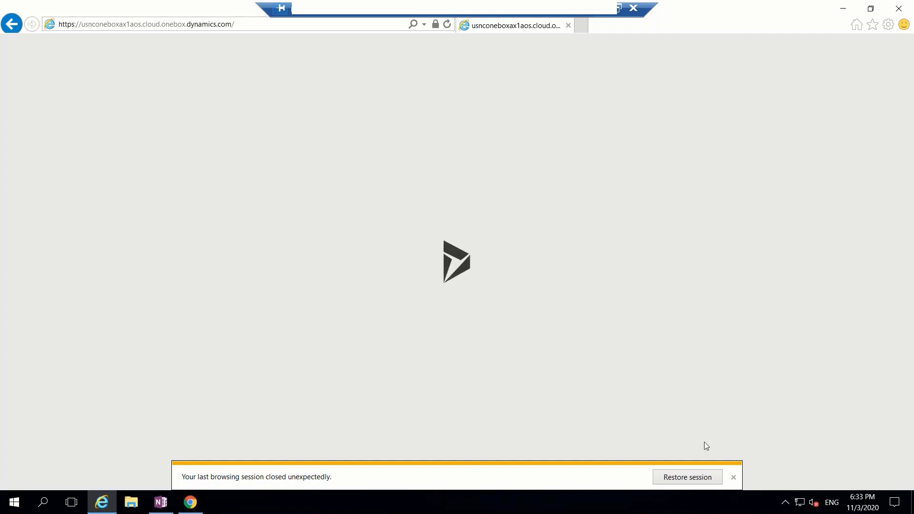
pyautogui.click(733, 478)
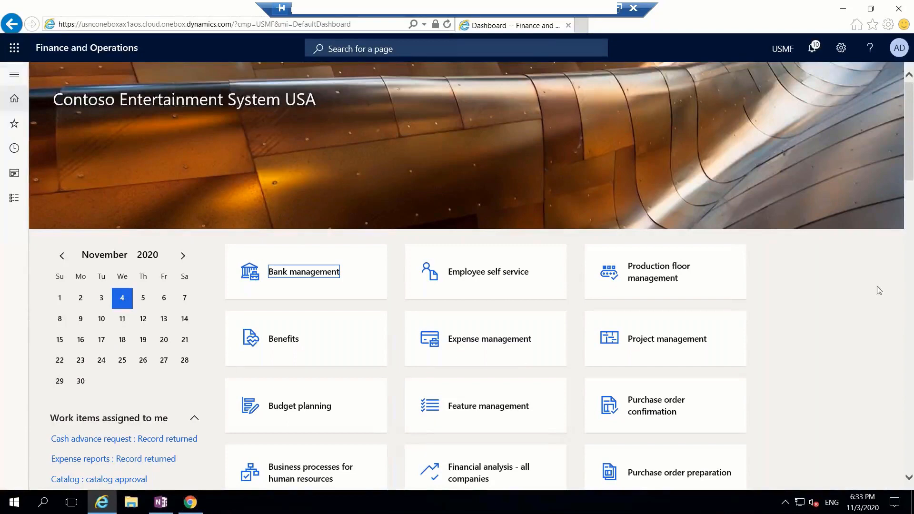
# Open the signed-in user's account menu on the USMF dashboard
pyautogui.click(900, 48)
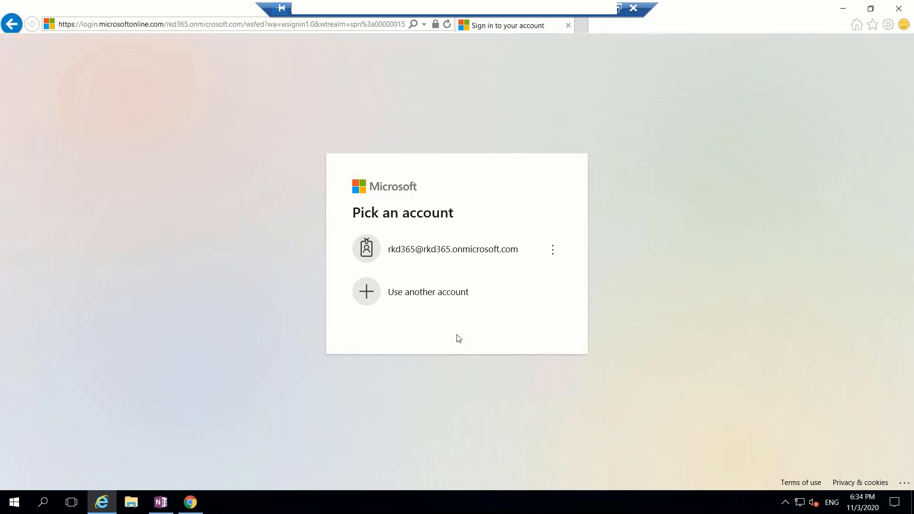
# Sign in with another account, correcting its e-mail address, then enter the account password
pyautogui.click(386, 304)
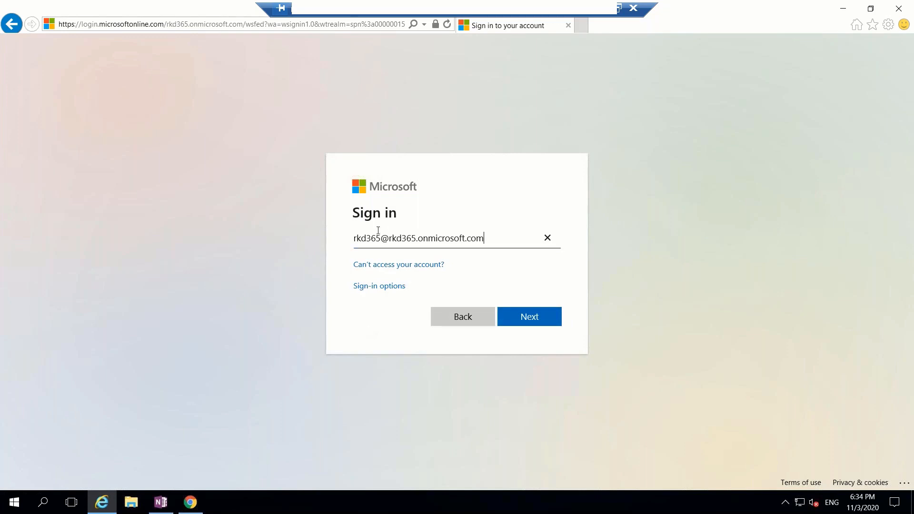
pyautogui.click(356, 240)
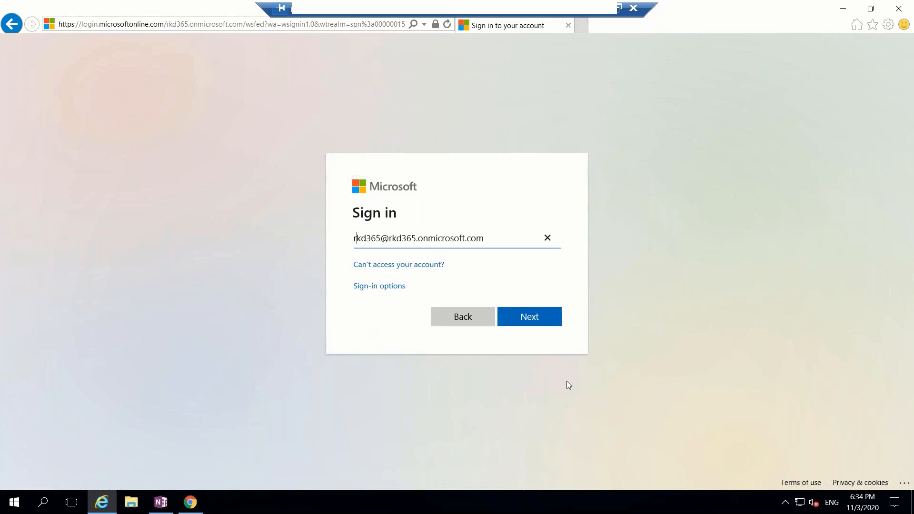
pyautogui.press('BackSpace')
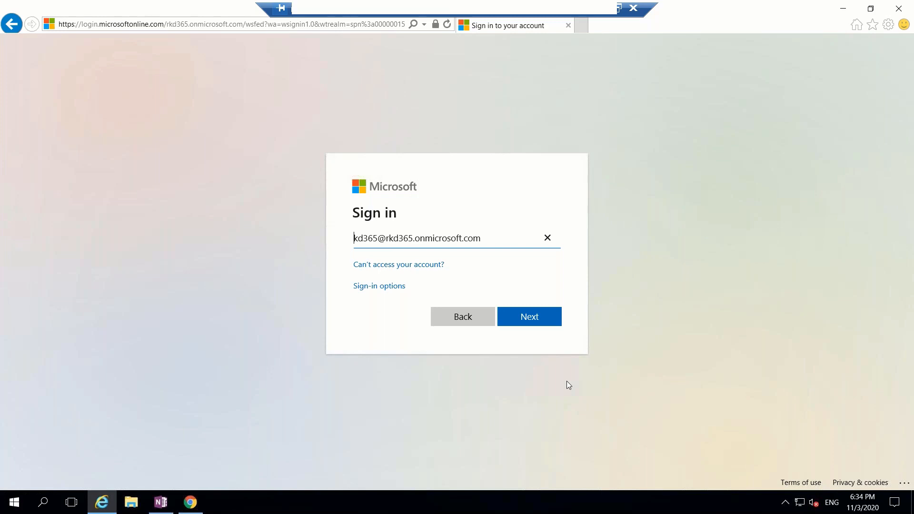
pyautogui.write('r')
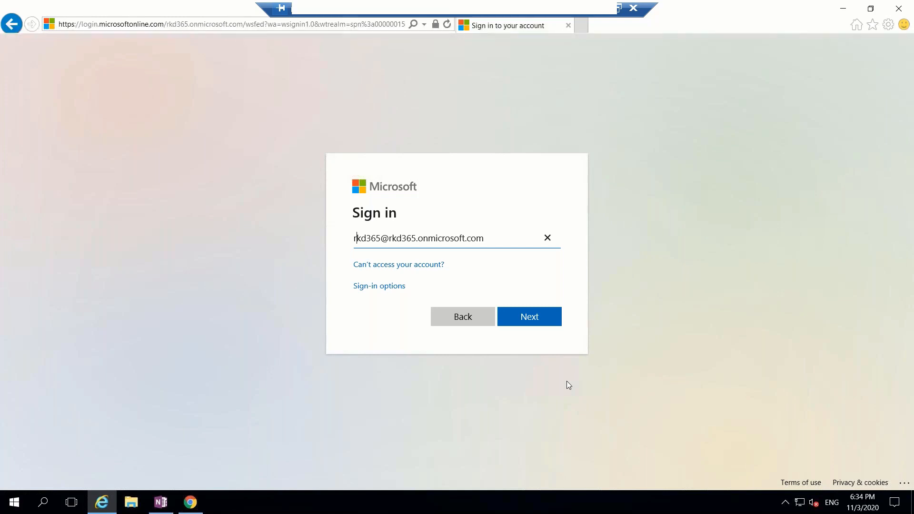
pyautogui.write('p')
pyautogui.press('BackSpace')
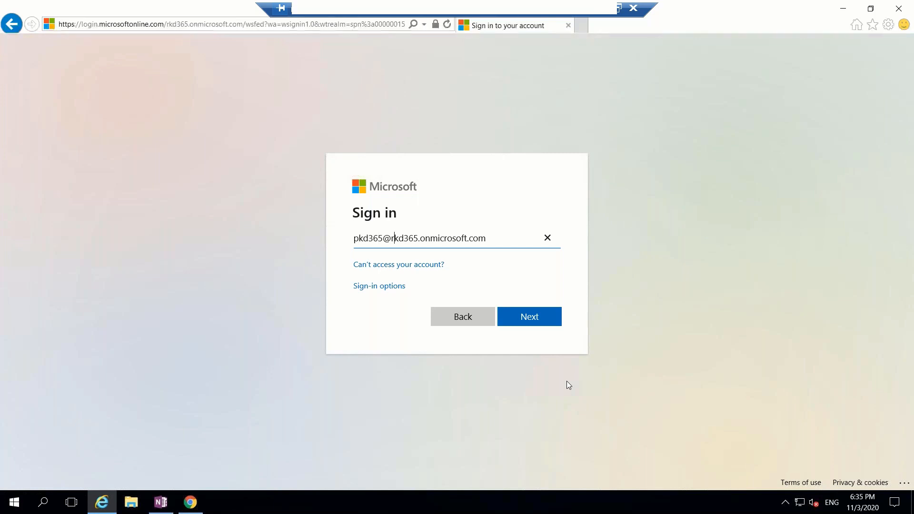
pyautogui.press('Left')
pyautogui.press('Left')
pyautogui.press('BackSpace')
pyautogui.write('p')
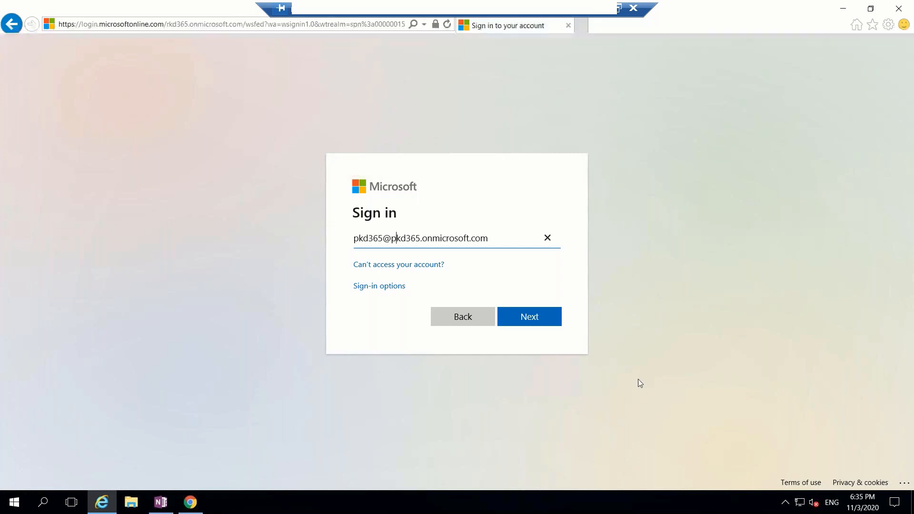
pyautogui.click(539, 319)
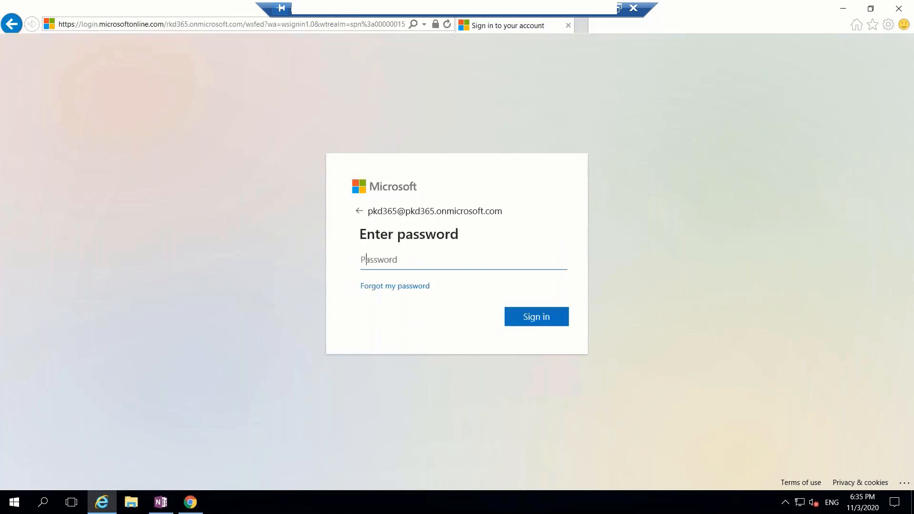
pyautogui.write('****')
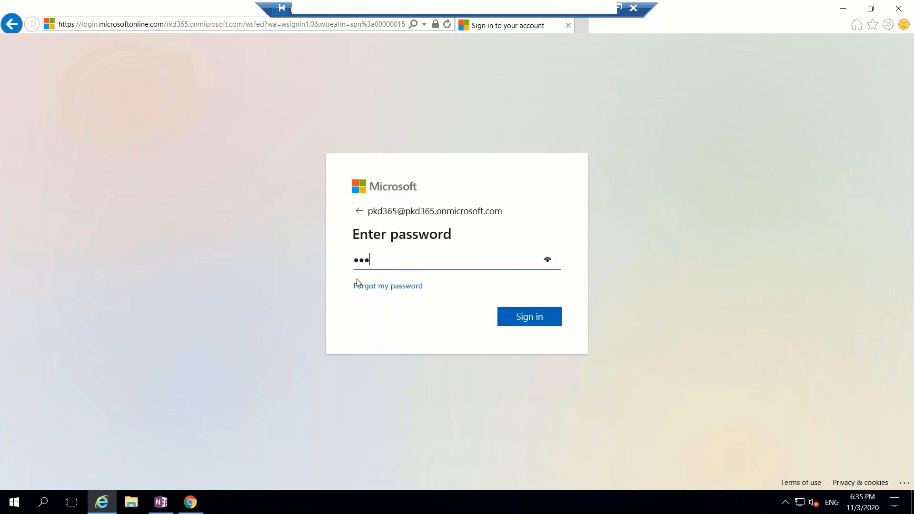
pyautogui.write('*')
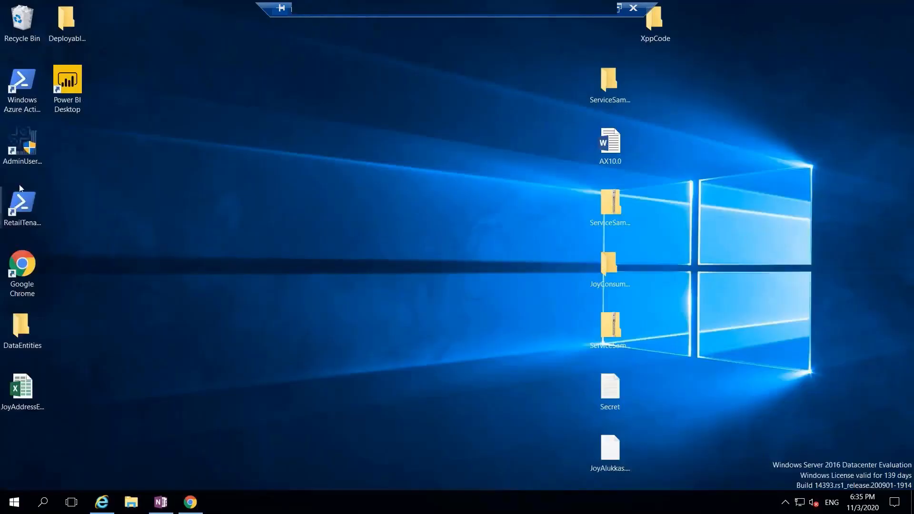
# Run AdminUserProvisioning as administrator, allowing it to make device changes
pyautogui.click(17, 155)
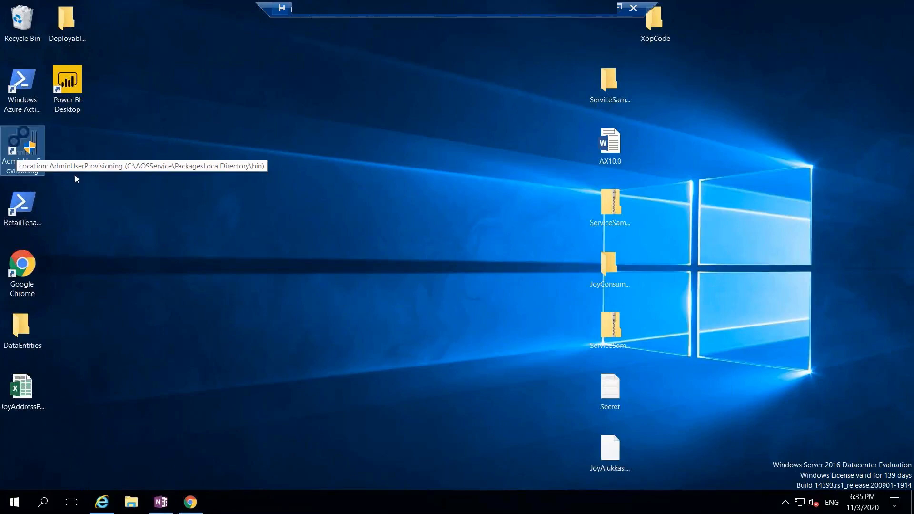
pyautogui.rightClick(28, 146)
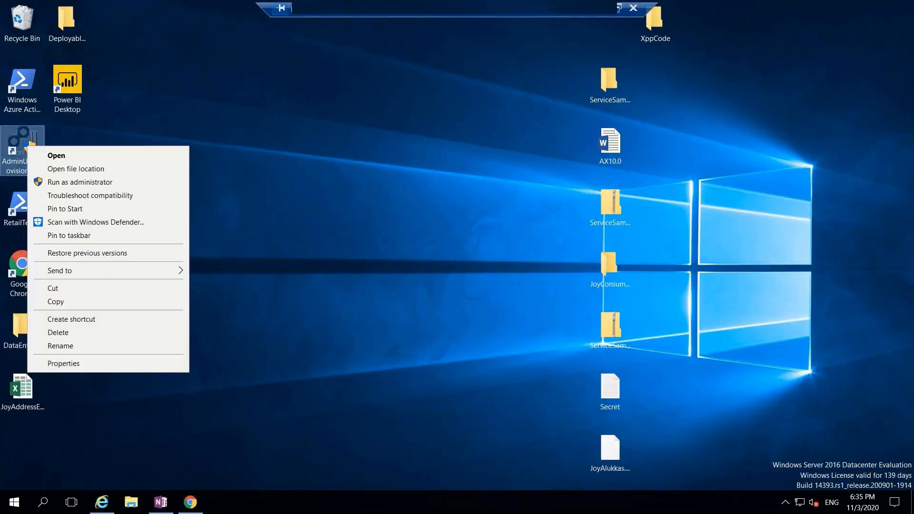
pyautogui.click(62, 183)
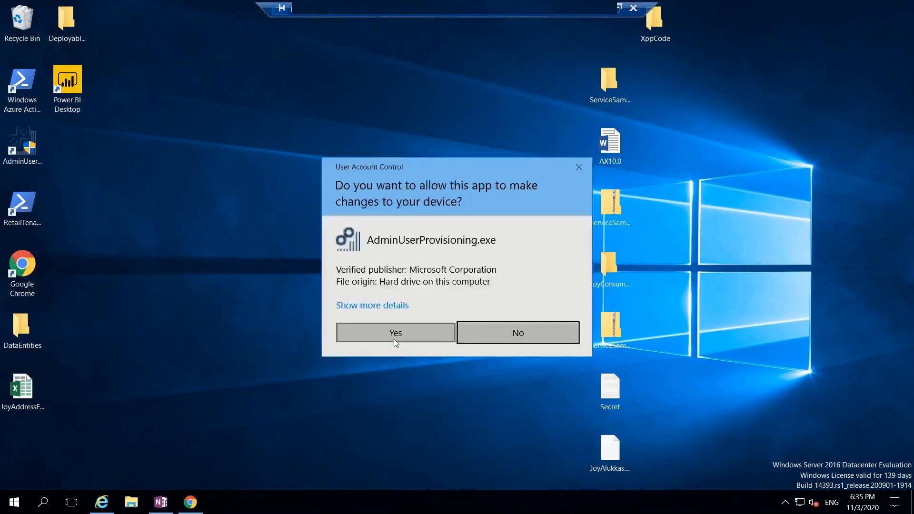
pyautogui.click(393, 339)
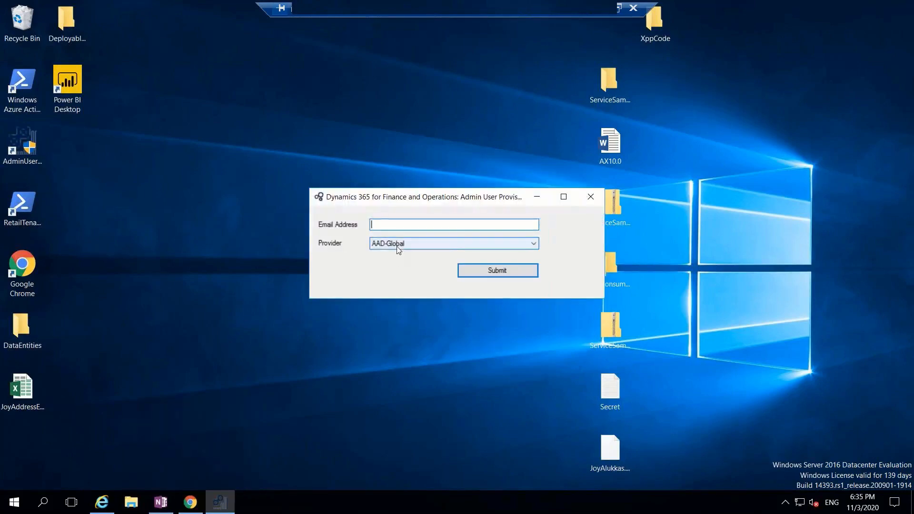
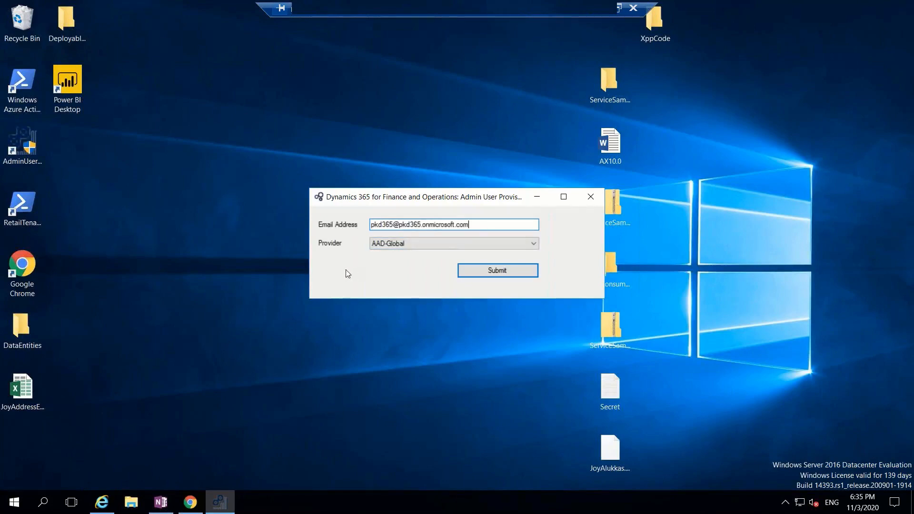
# Enter the admin e-mail address, copy it, and return to Chrome
pyautogui.moveTo(478, 231); pyautogui.dragTo(298, 207)
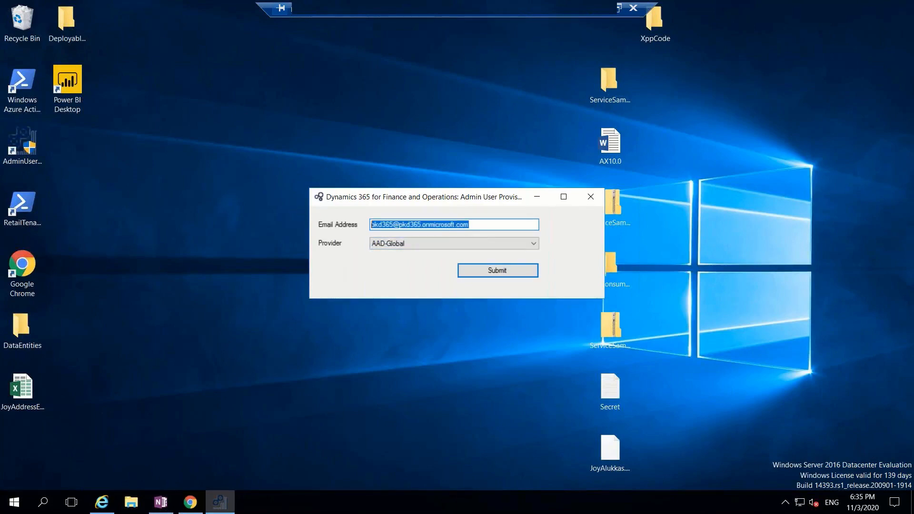
pyautogui.rightClick(440, 230)
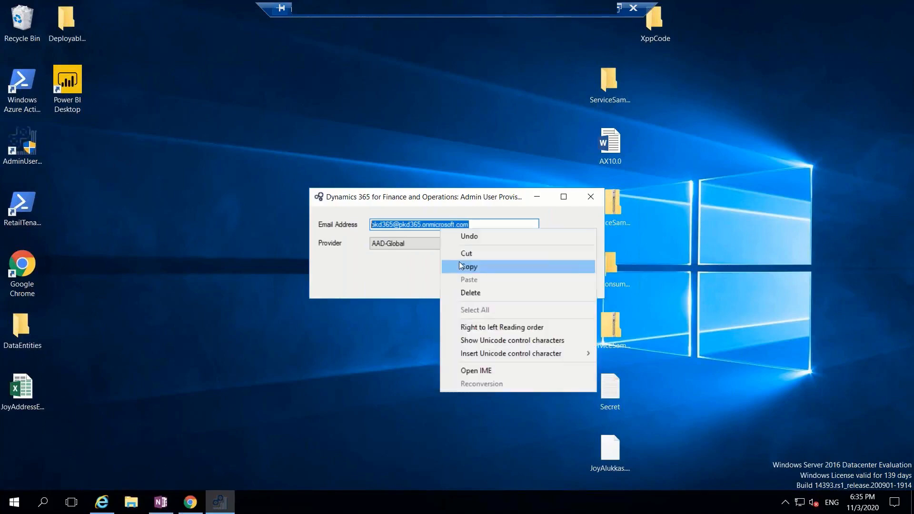
pyautogui.click(458, 264)
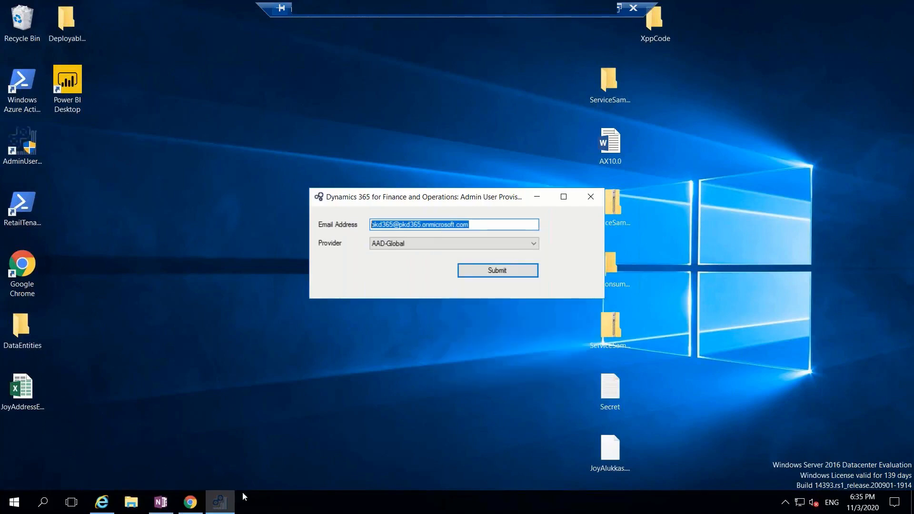
pyautogui.click(201, 506)
# Navigate Chrome to portal.office.com, correcting a mistyped address
pyautogui.click(316, 29)
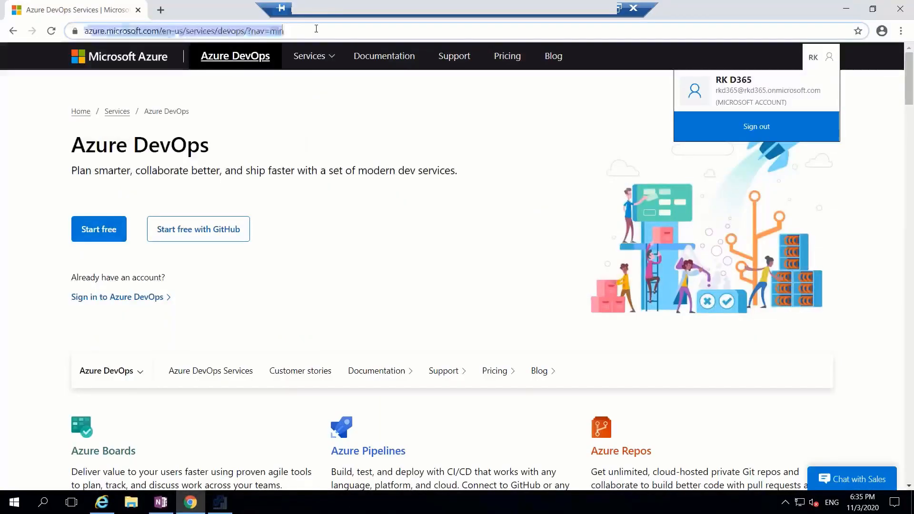
pyautogui.write('port')
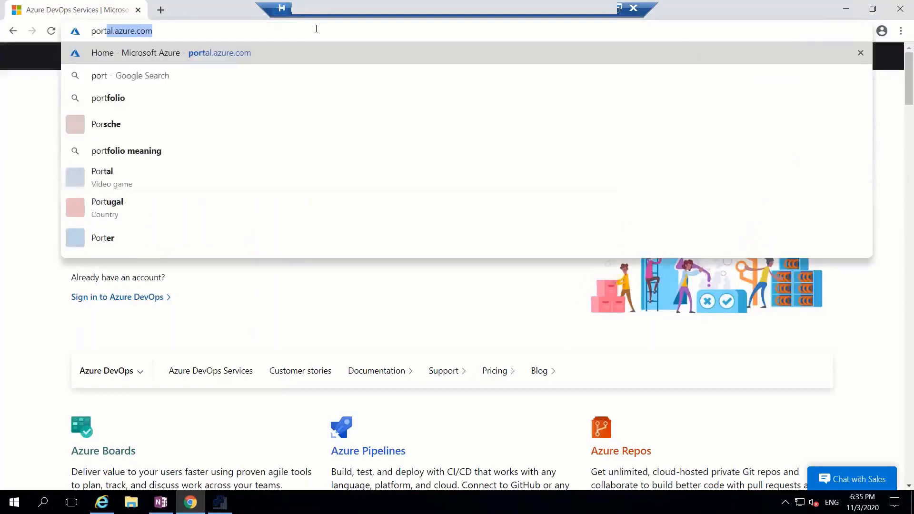
pyautogui.write('al.')
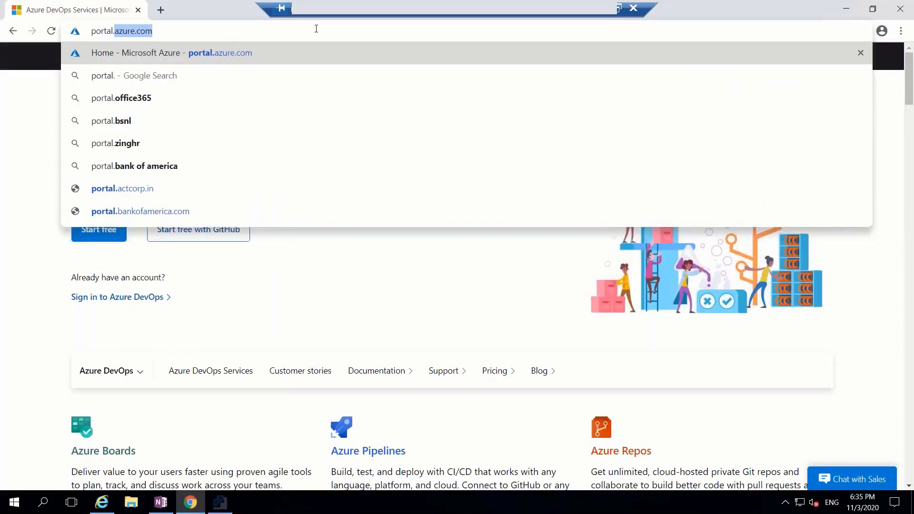
pyautogui.write('.office.com')
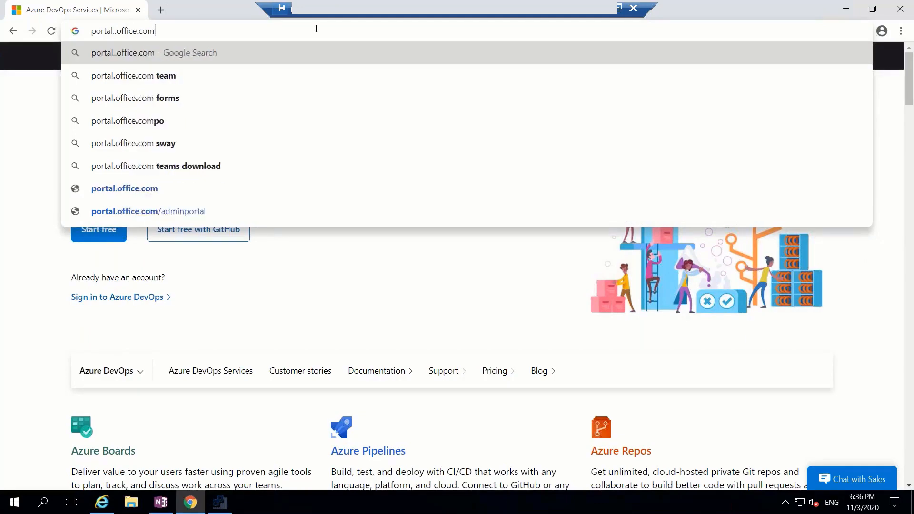
pyautogui.press('Return')
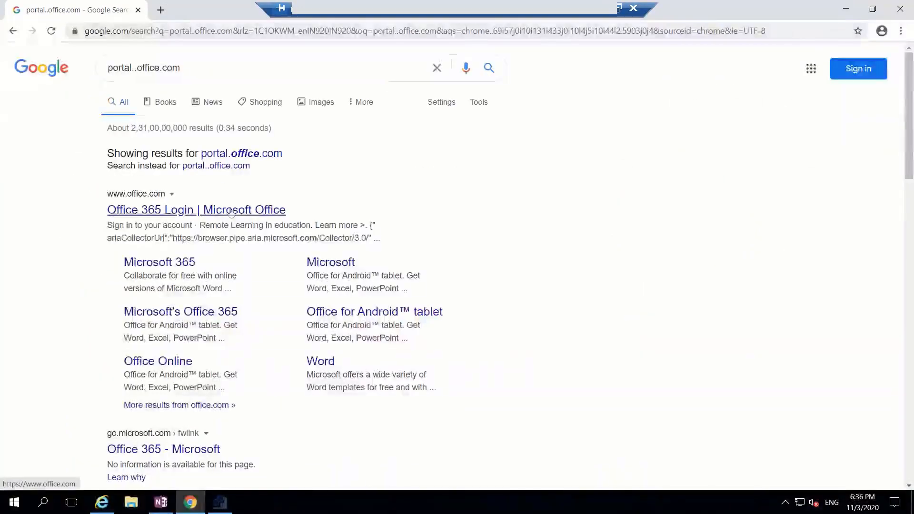
pyautogui.click(183, 30)
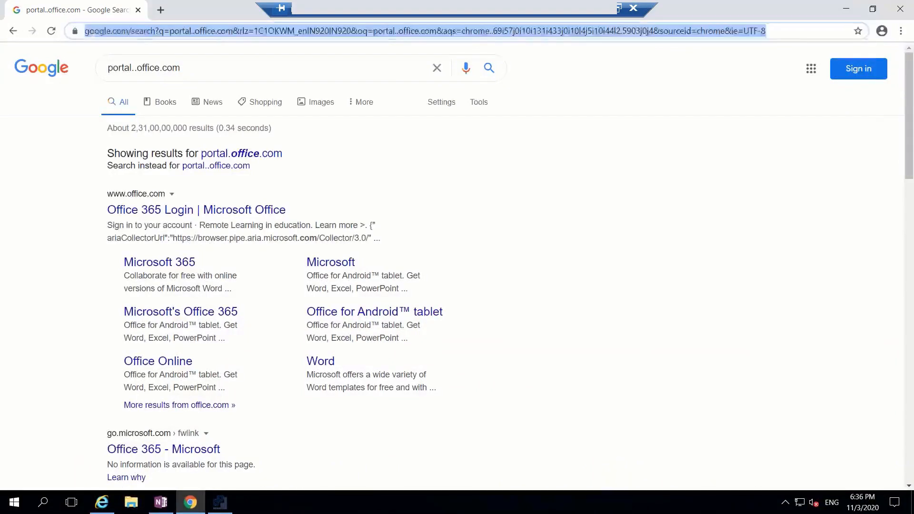
pyautogui.write('portal.of')
pyautogui.write('fice.com')
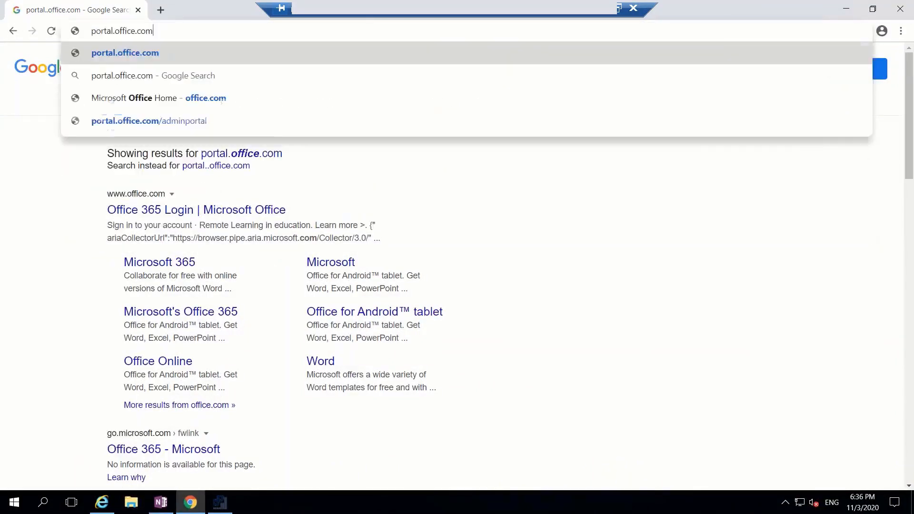
pyautogui.press('Return')
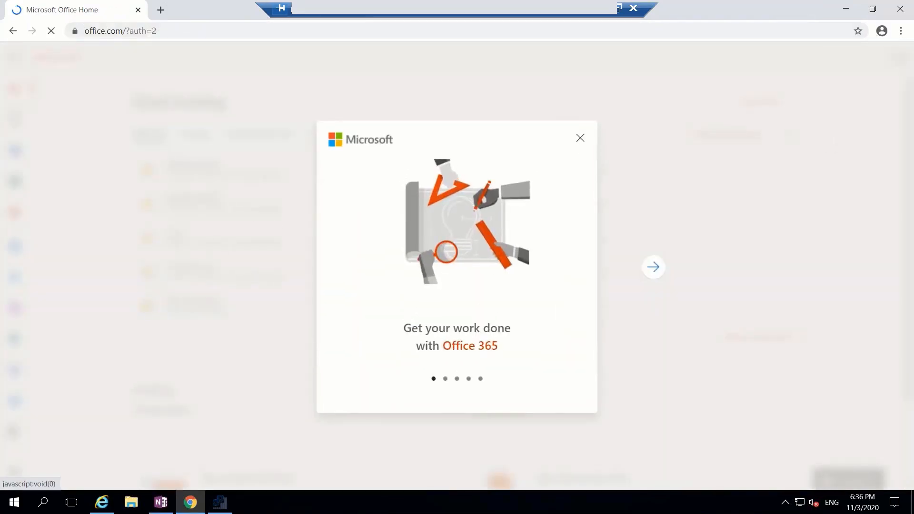
# Dismiss the Office 365 welcome dialog and sign out of the current account
pyautogui.click(580, 139)
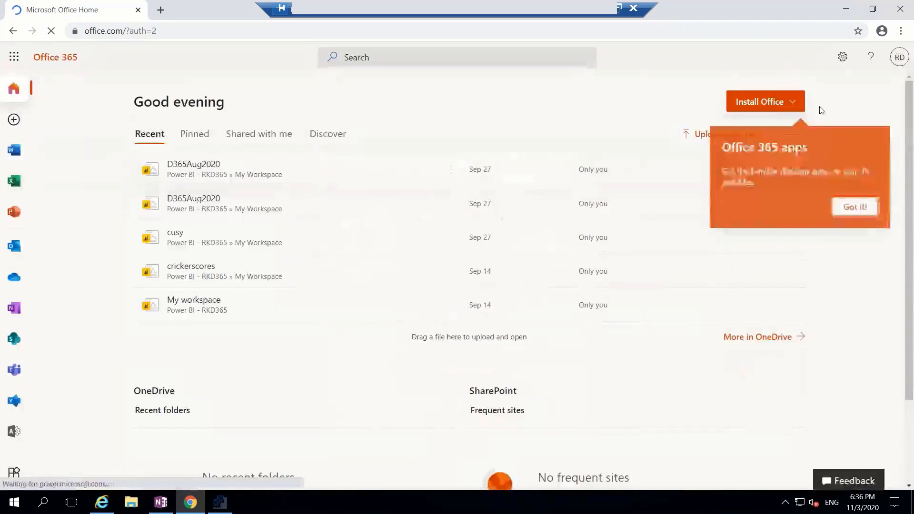
pyautogui.click(900, 57)
pyautogui.click(891, 87)
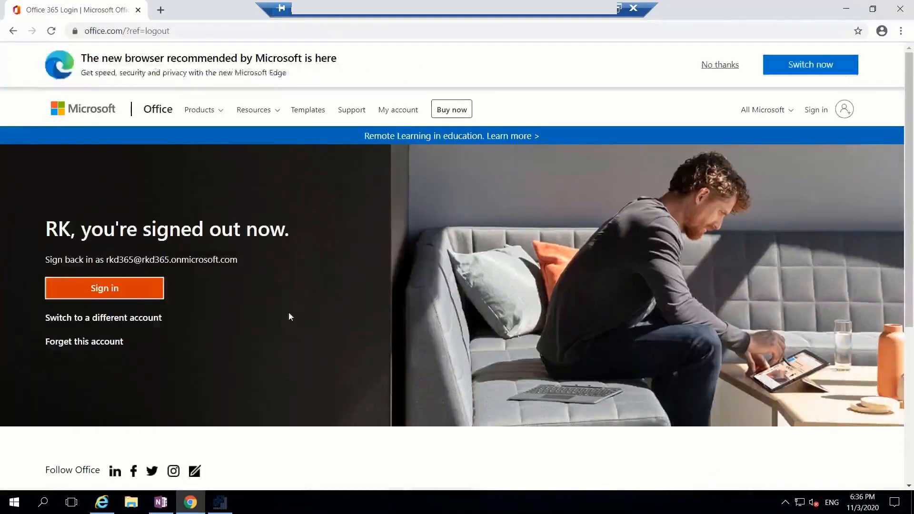
# Start signing in again and forget the old account from the account list
pyautogui.click(816, 110)
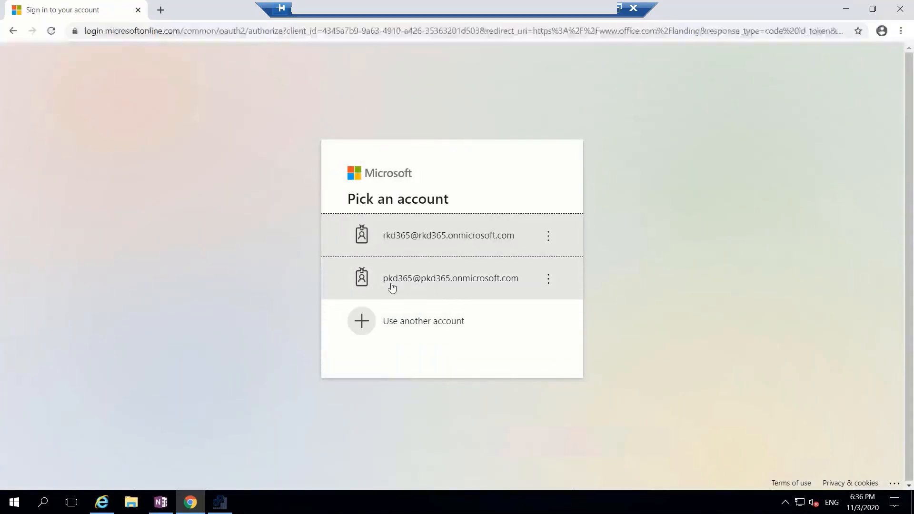
pyautogui.click(549, 236)
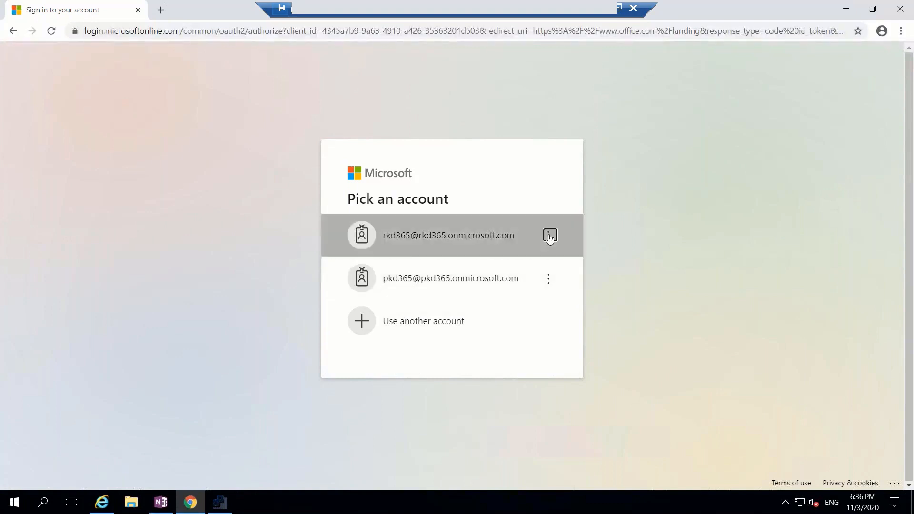
pyautogui.click(509, 230)
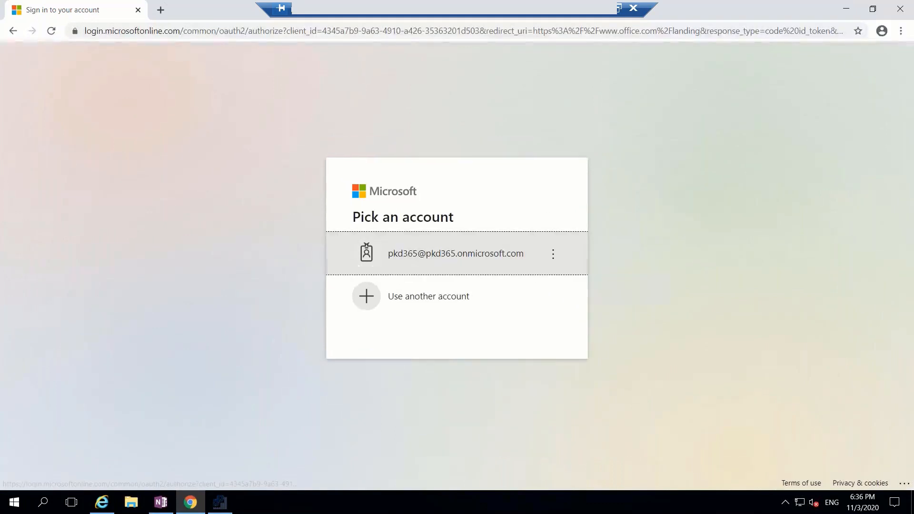
# Sign in as the admin account with its password and continue past the protection notice
pyautogui.click(439, 251)
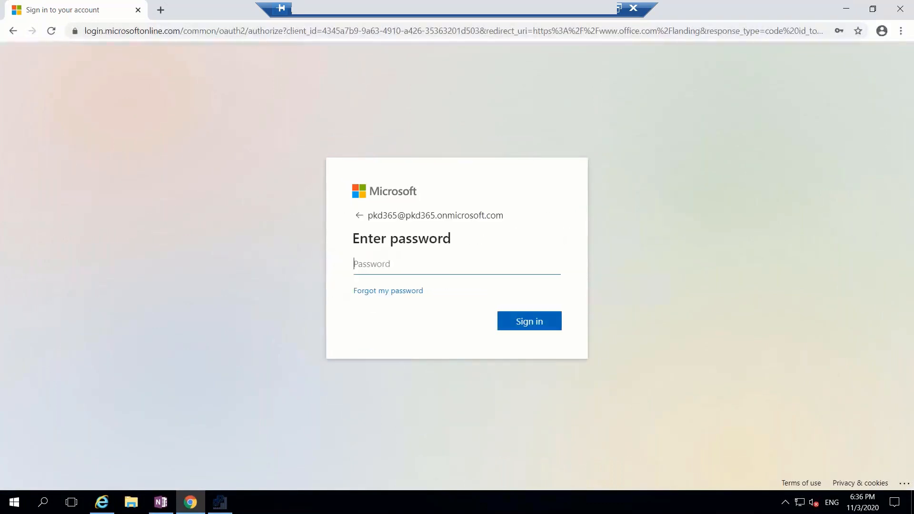
pyautogui.write('••••••••')
pyautogui.press('Return')
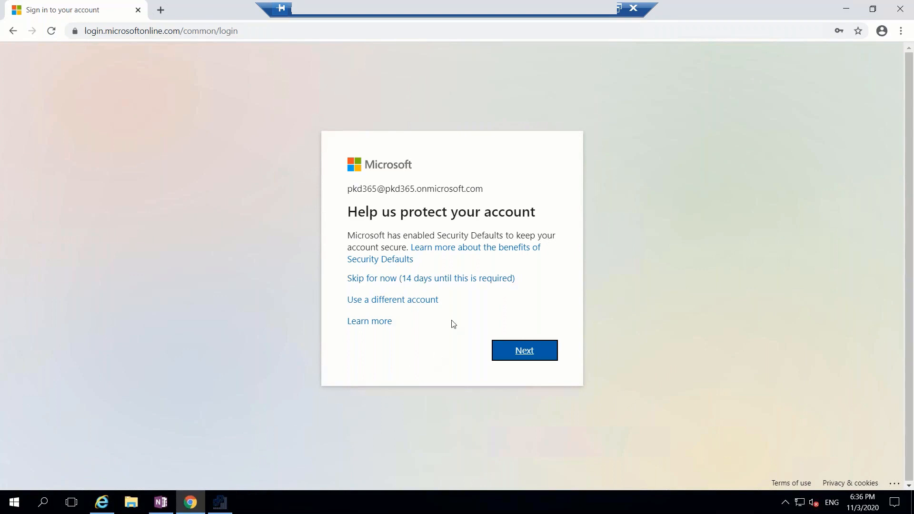
pyautogui.click(532, 351)
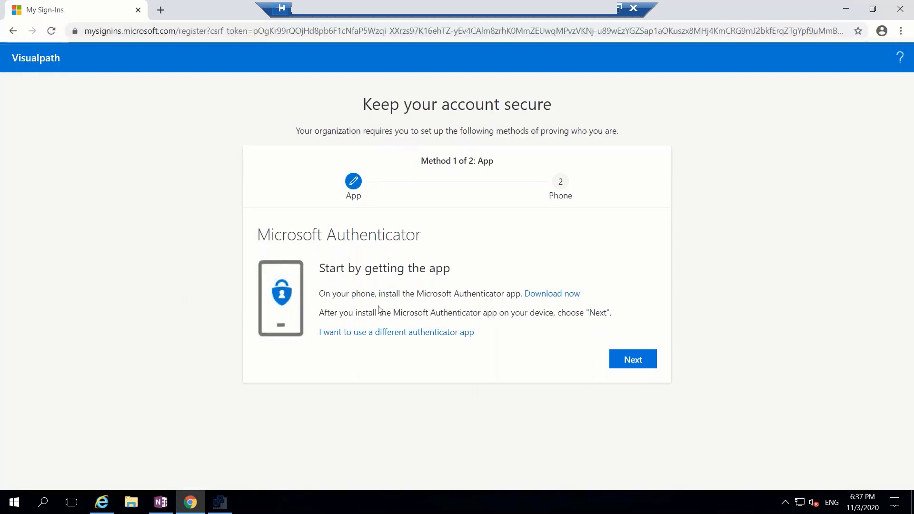
pyautogui.click(636, 363)
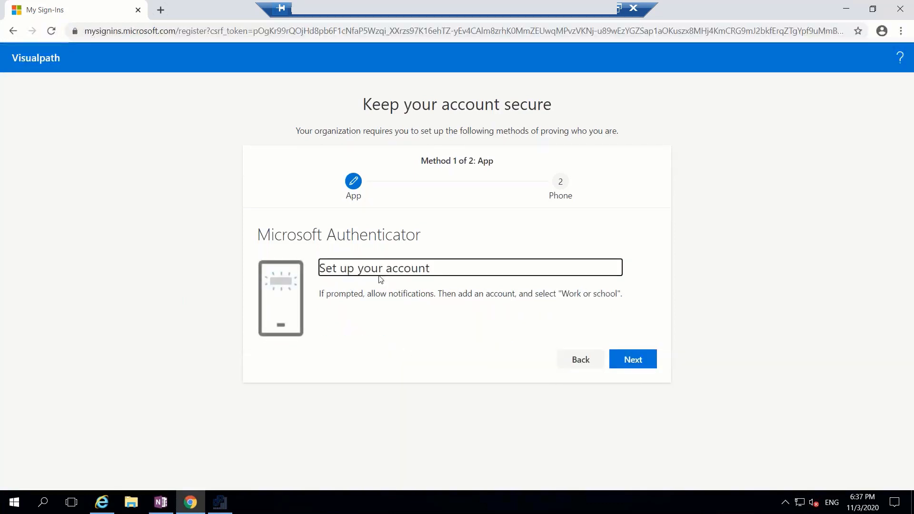
pyautogui.click(653, 358)
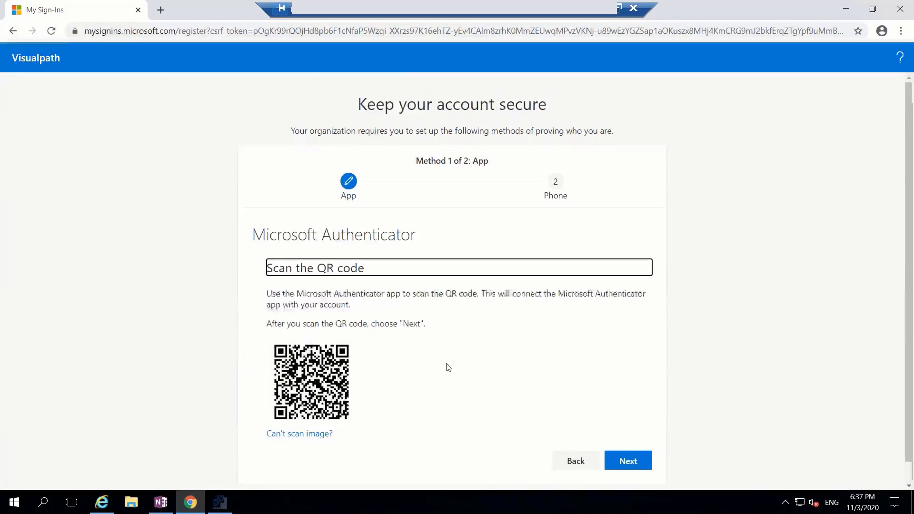
pyautogui.scroll(-1, 448, 367)
pyautogui.click(635, 447)
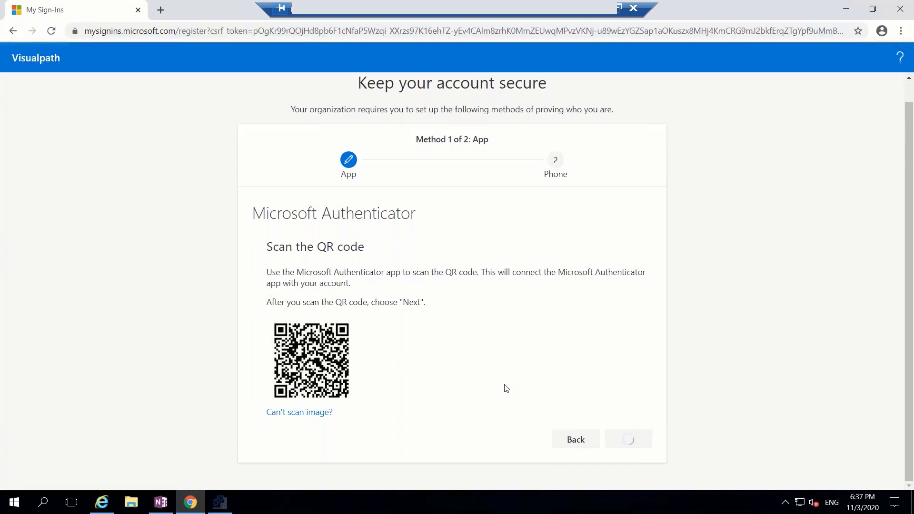
pyautogui.click(581, 439)
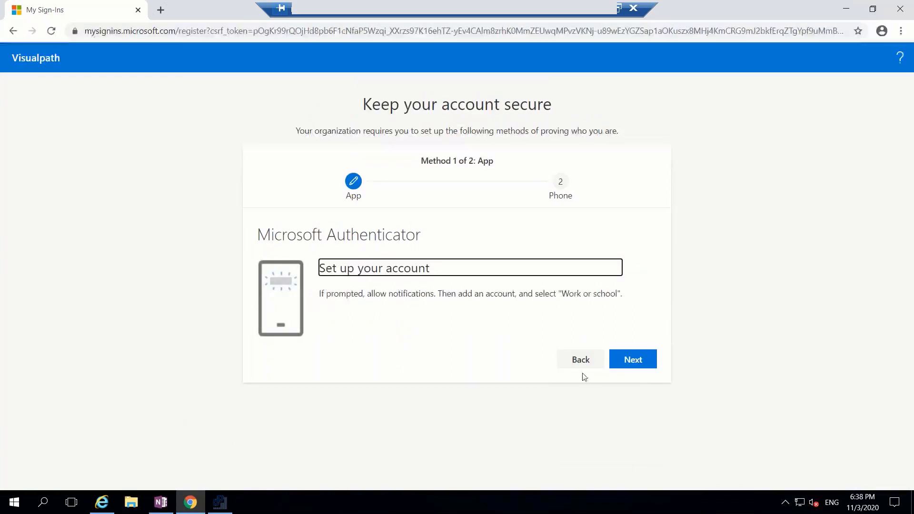
pyautogui.click(583, 361)
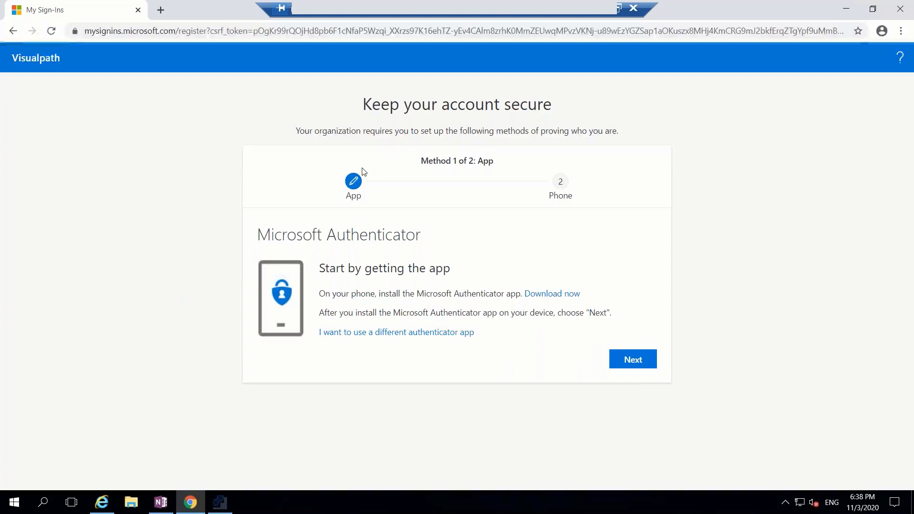
# Pair Microsoft Authenticator by scanning the QR code and approving its notification
pyautogui.click(630, 361)
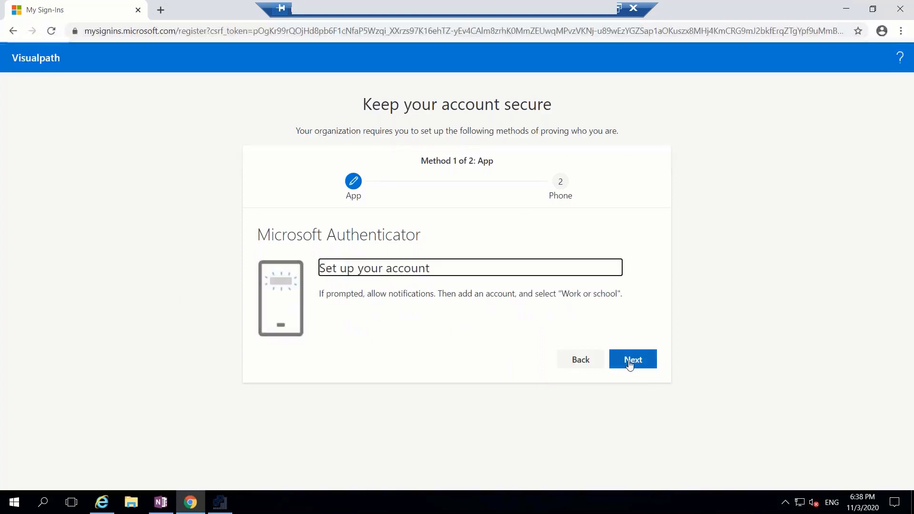
pyautogui.click(632, 360)
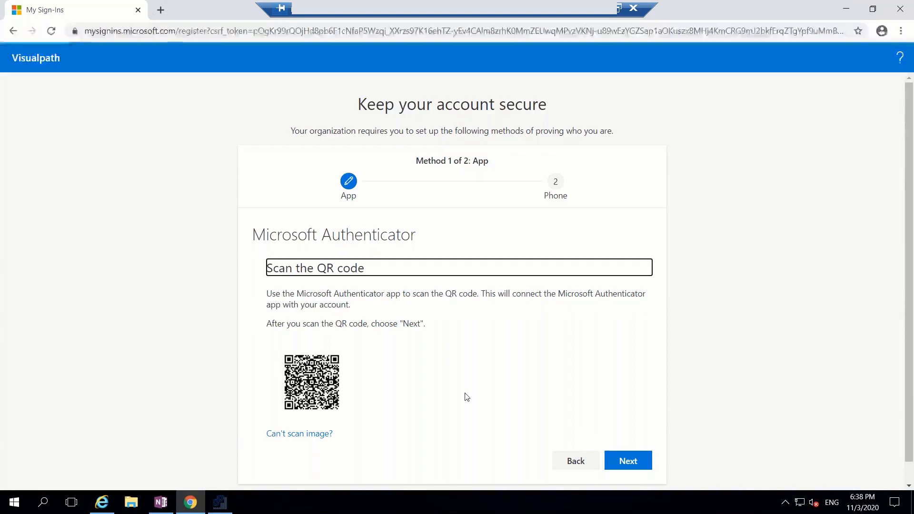
pyautogui.scroll(-1, 622, 433)
pyautogui.click(623, 440)
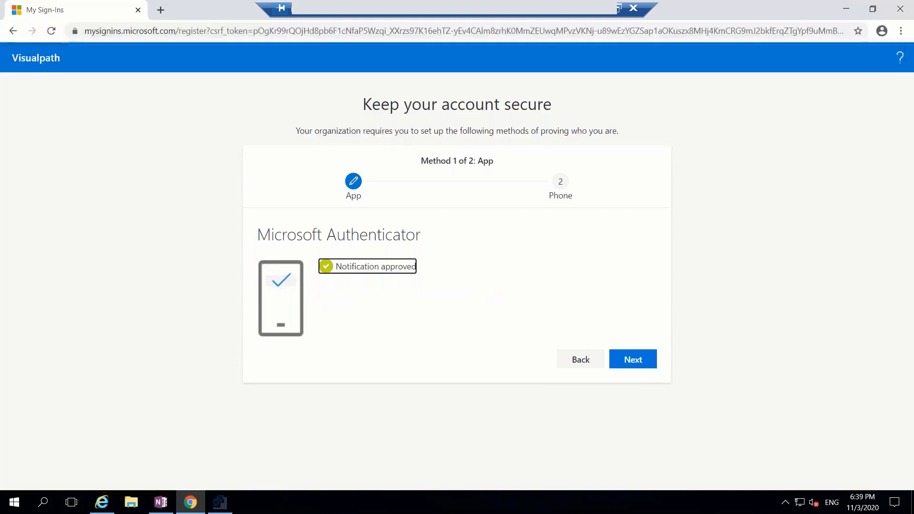
pyautogui.click(635, 361)
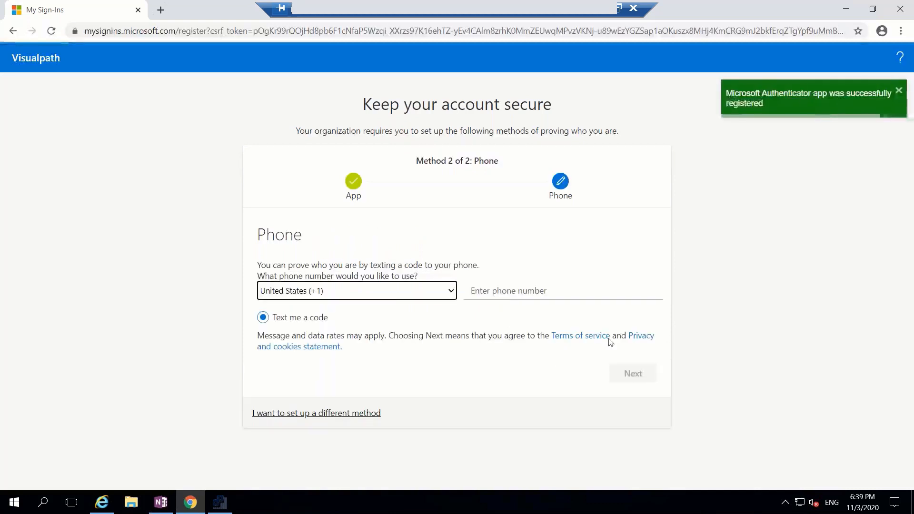
# Choose India (+91), enter the phone number, and request an SMS verification code
pyautogui.click(395, 296)
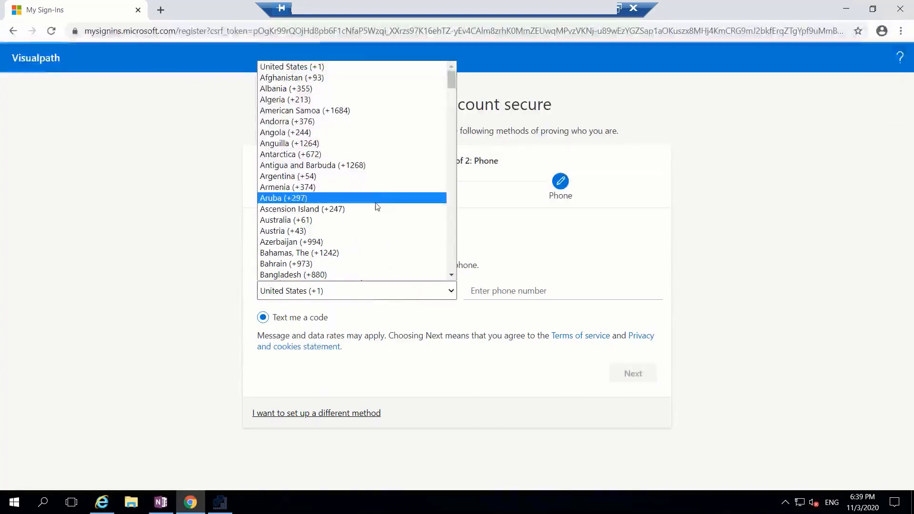
pyautogui.scroll(-20, 381, 210)
pyautogui.scroll(11, 376, 216)
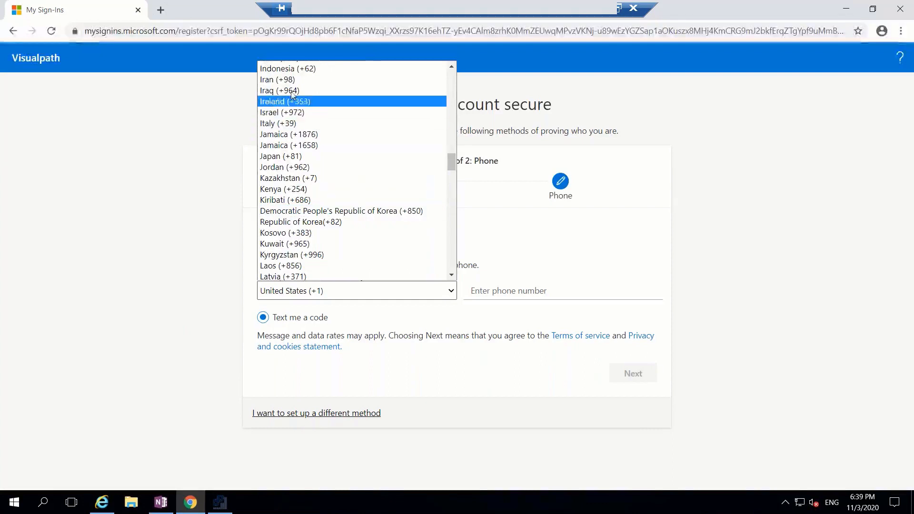
pyautogui.scroll(4, 295, 178)
pyautogui.click(295, 178)
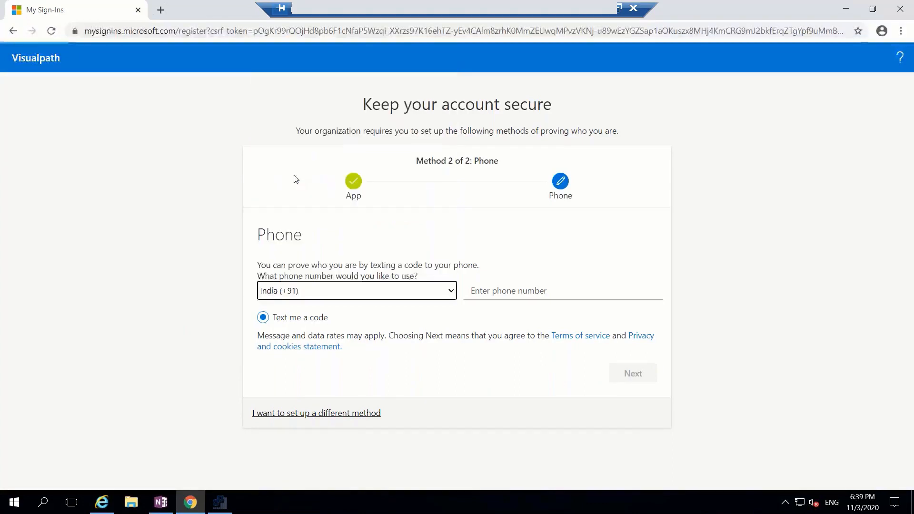
pyautogui.click(522, 291)
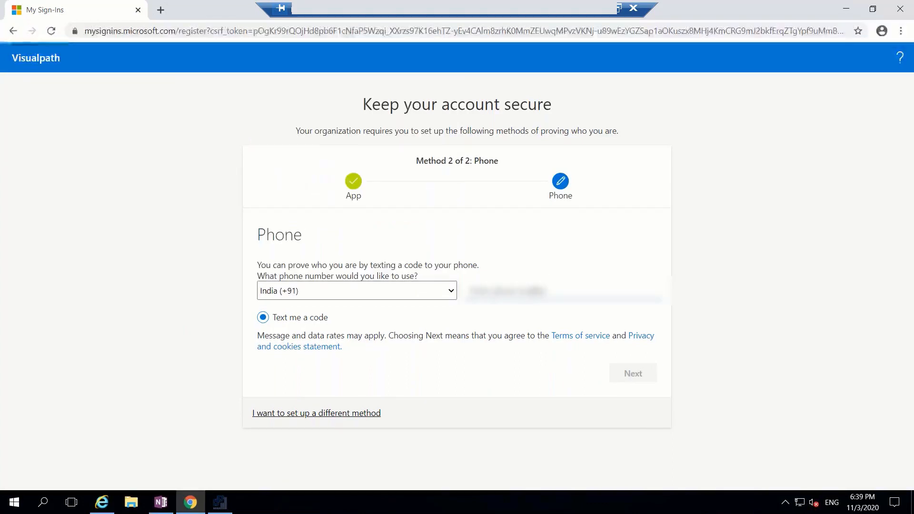
pyautogui.write('******')
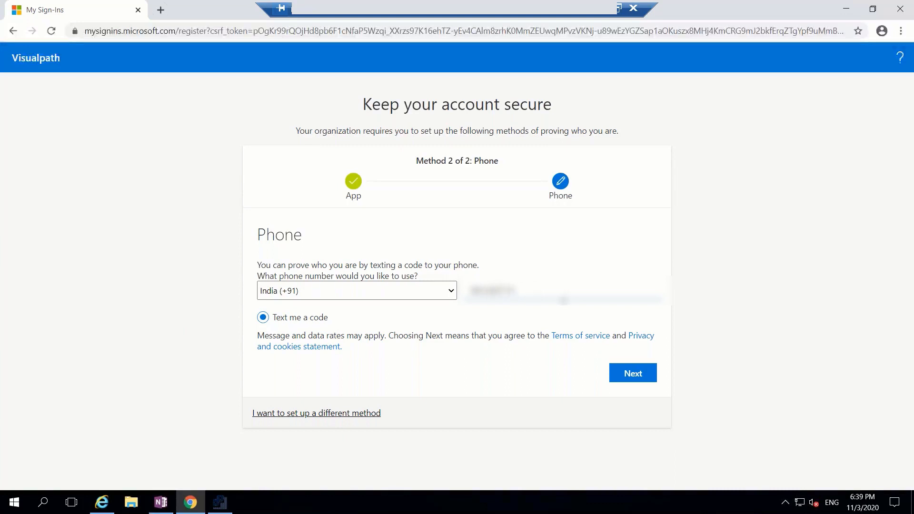
pyautogui.click(633, 374)
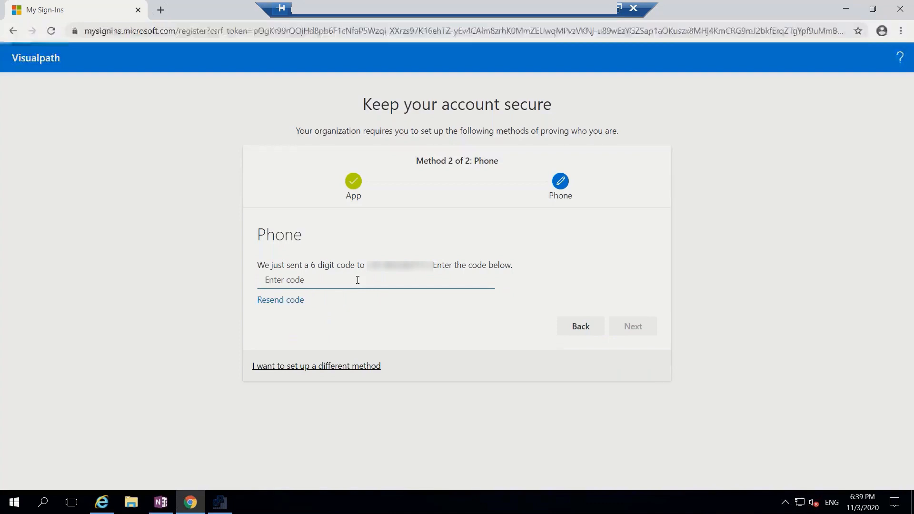
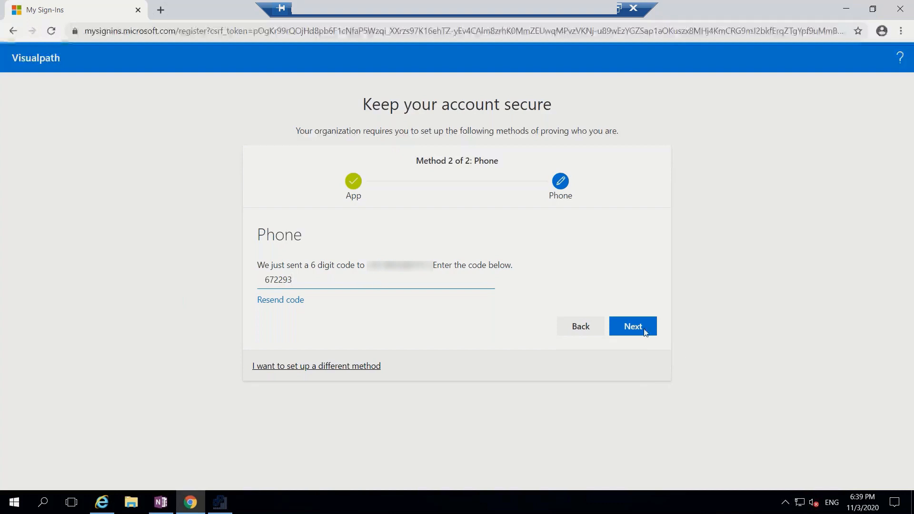
# Enter the received SMS code and confirm the phone registration
pyautogui.click(646, 332)
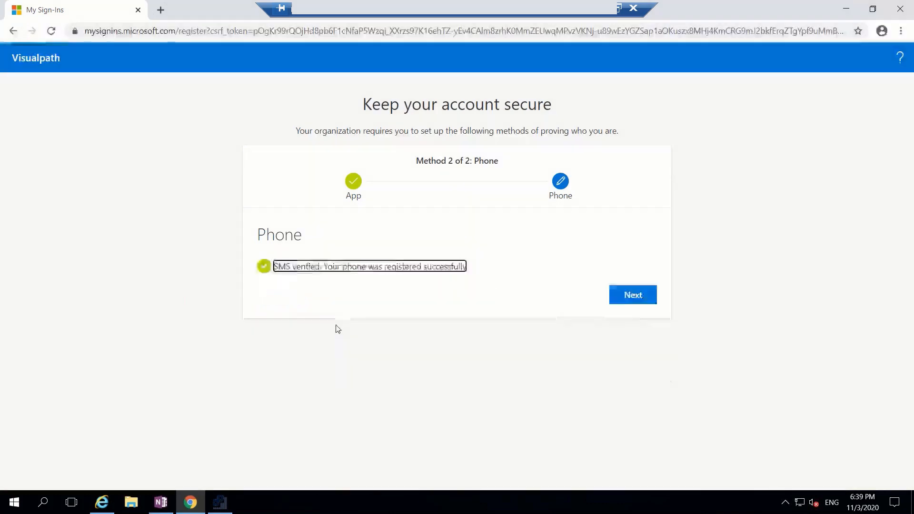
pyautogui.click(634, 295)
# Finish the account security setup, then dismiss the Office 365 welcome tour and apps tip
pyautogui.click(635, 380)
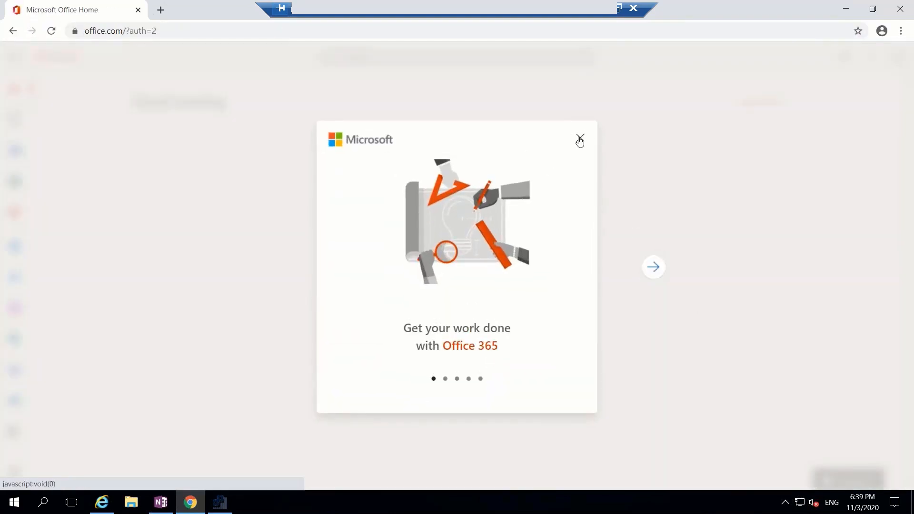
pyautogui.click(581, 138)
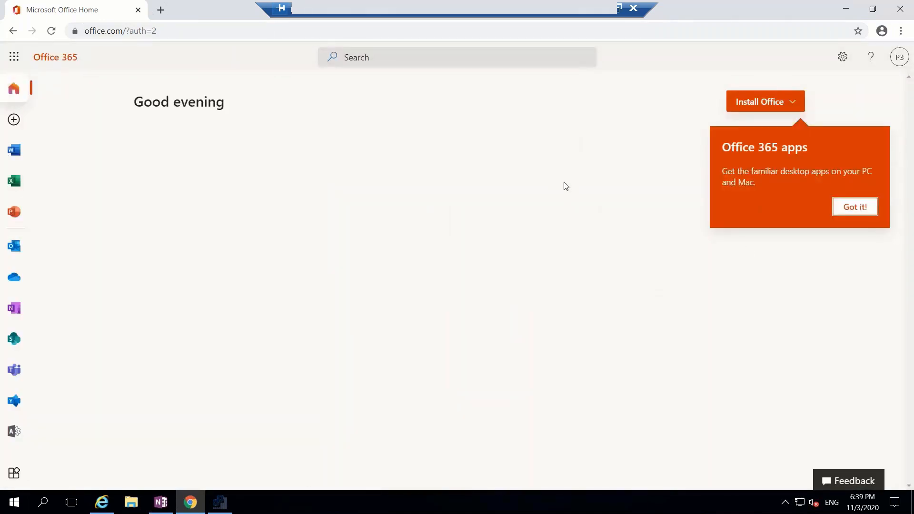
pyautogui.click(856, 207)
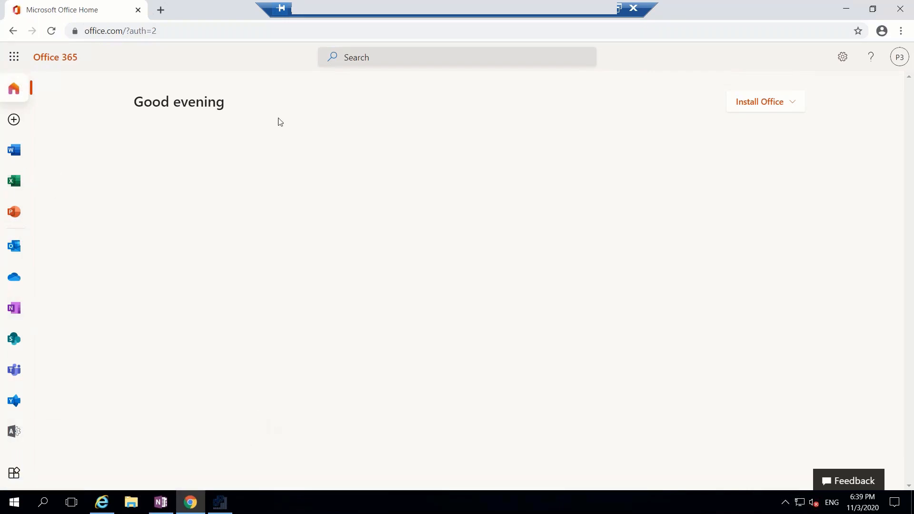
# Go to dev.azure.com in a new Chrome tab and start signing in to Azure DevOps
pyautogui.click(160, 9)
pyautogui.write('de')
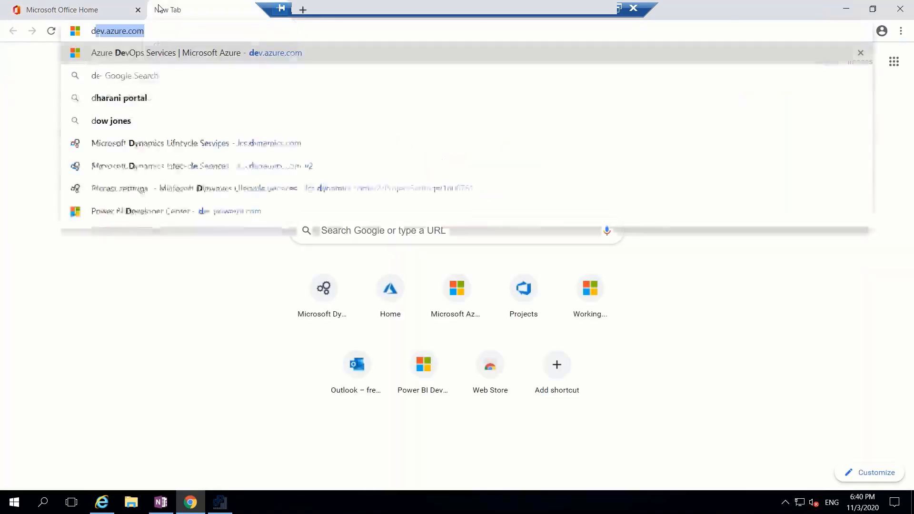
pyautogui.write('v.az')
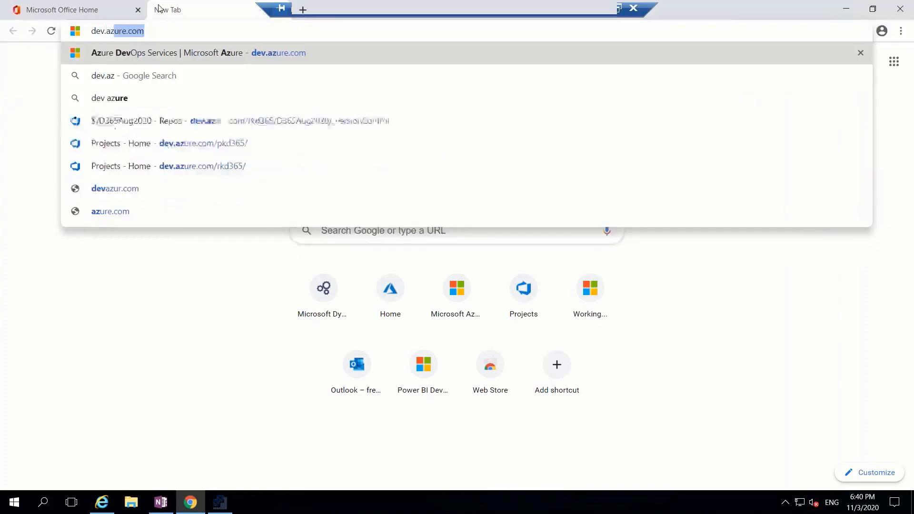
pyautogui.write('ure.com')
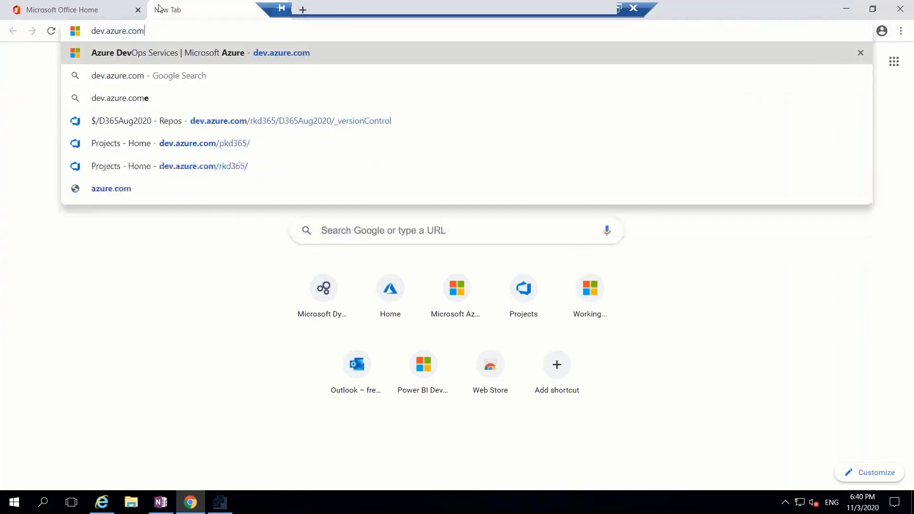
pyautogui.press('Return')
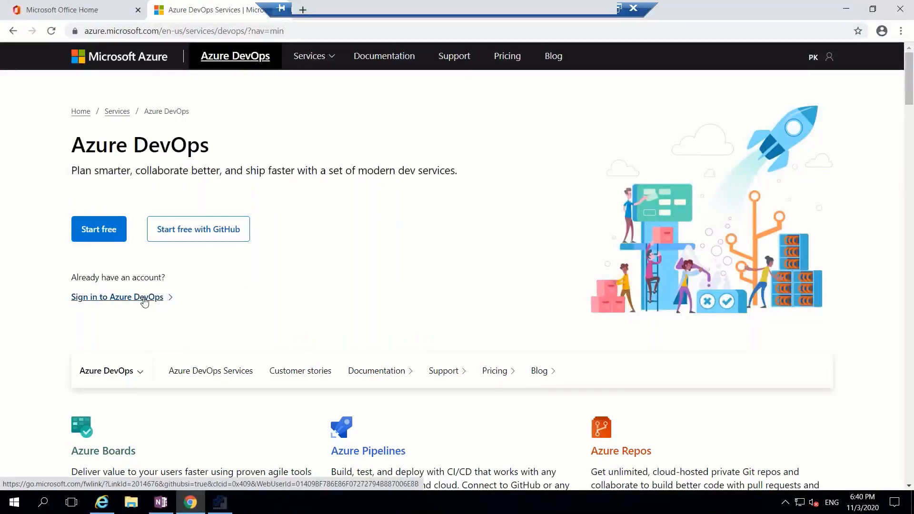
pyautogui.click(144, 299)
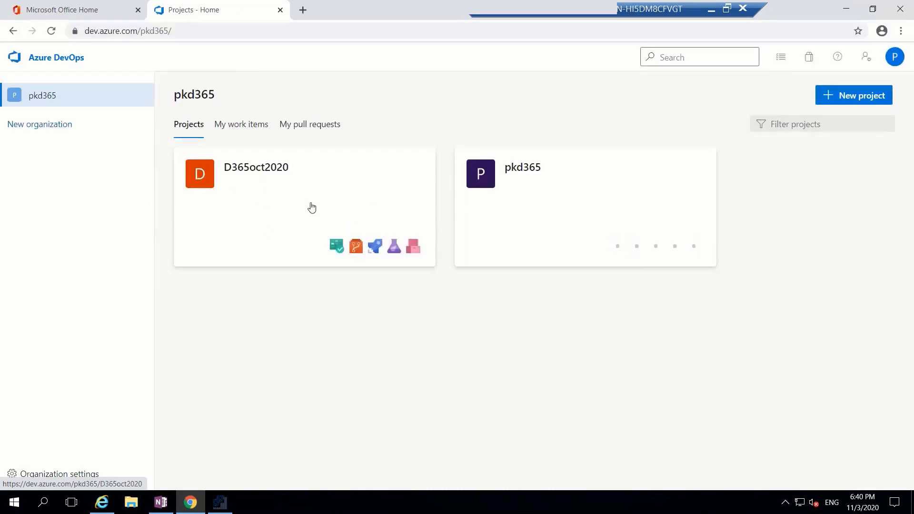
# In D365oct2020's Repos > Files, create a root folder named Dev and check it in
pyautogui.click(272, 205)
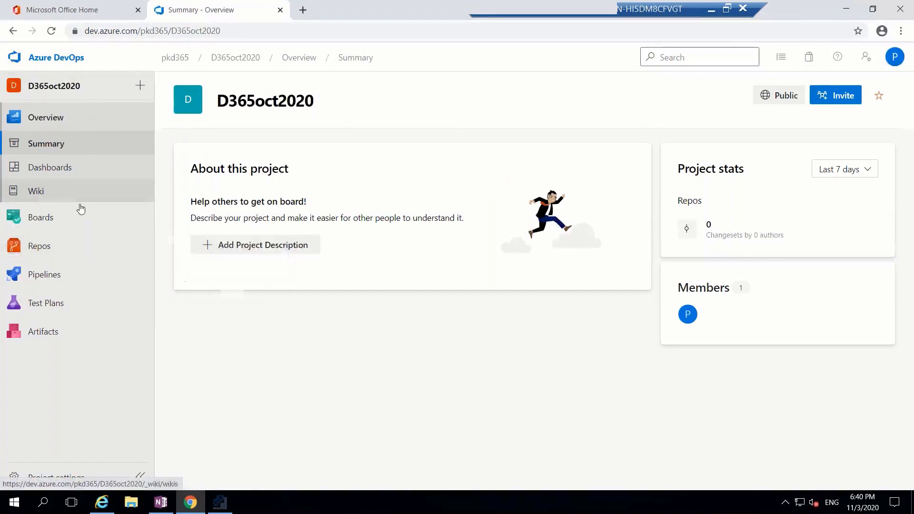
pyautogui.moveTo(57, 255)
pyautogui.click(210, 266)
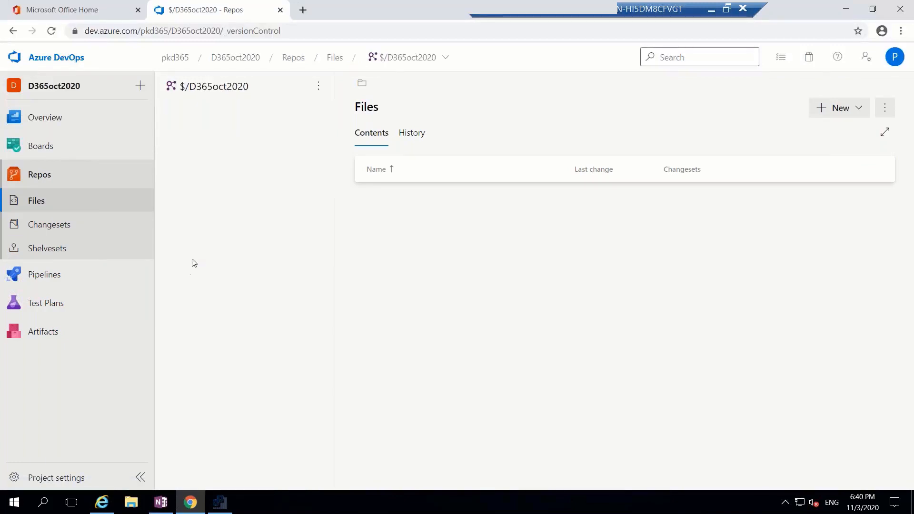
pyautogui.click(860, 107)
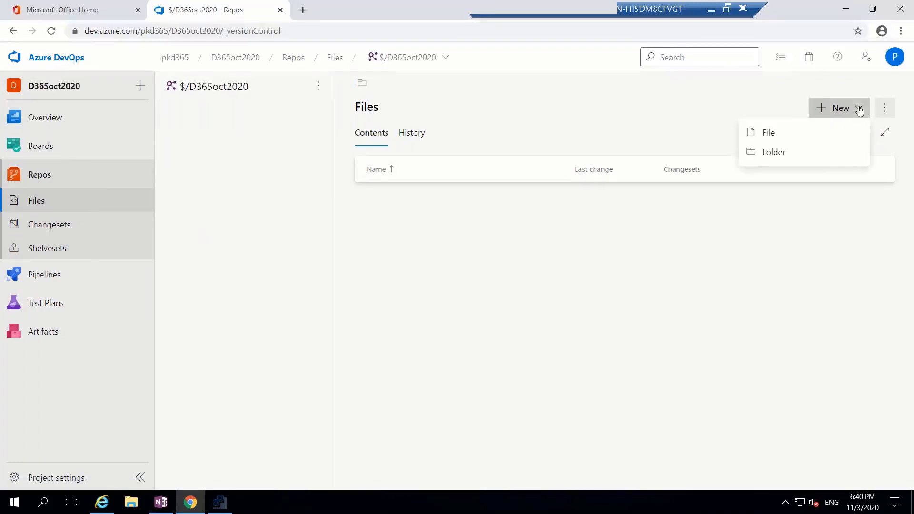
pyautogui.click(774, 152)
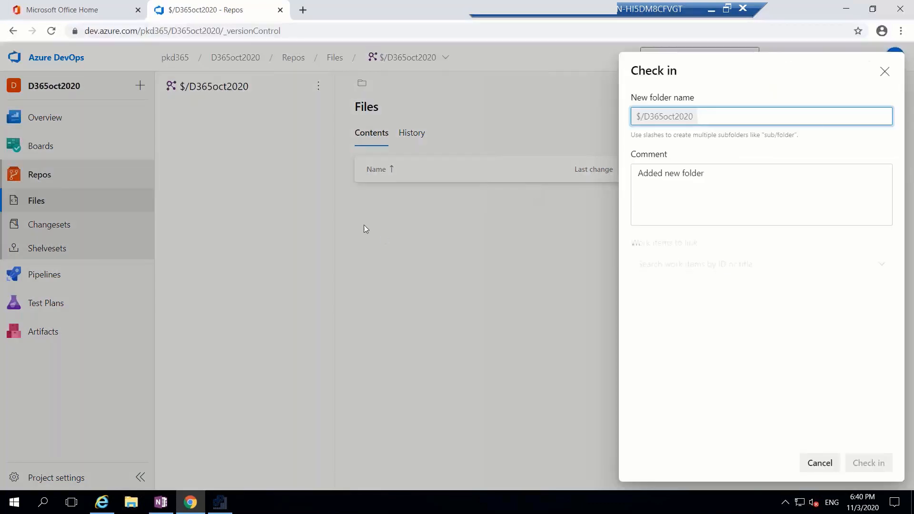
pyautogui.write('Dev')
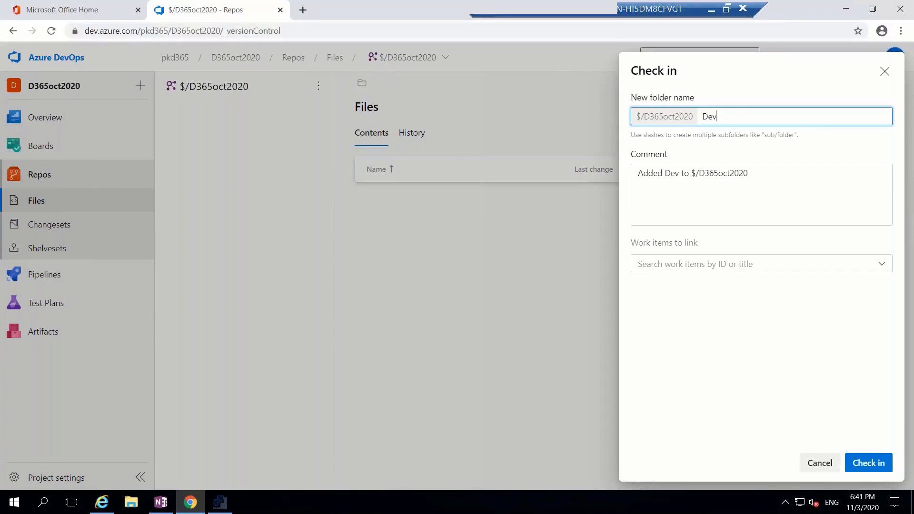
pyautogui.click(868, 463)
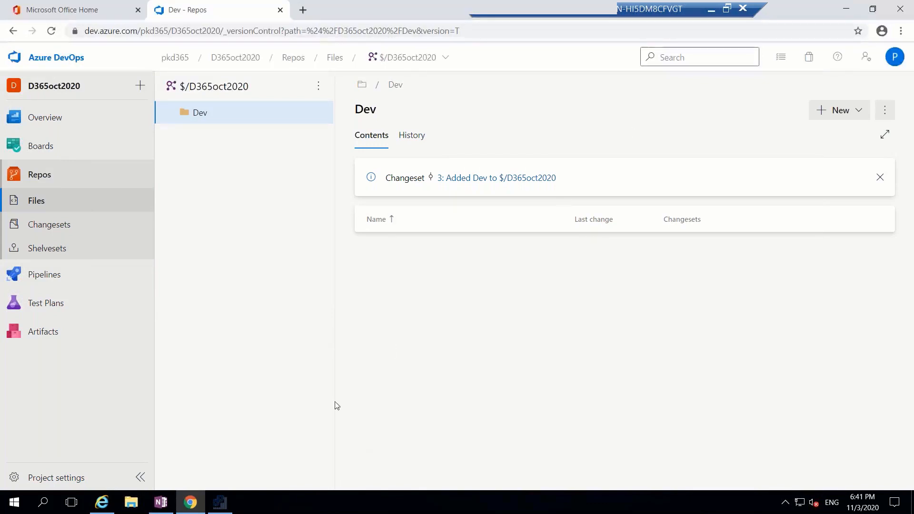
# Run Visual Studio 2017 as administrator from the Start menu, approving the UAC prompt
pyautogui.click(11, 509)
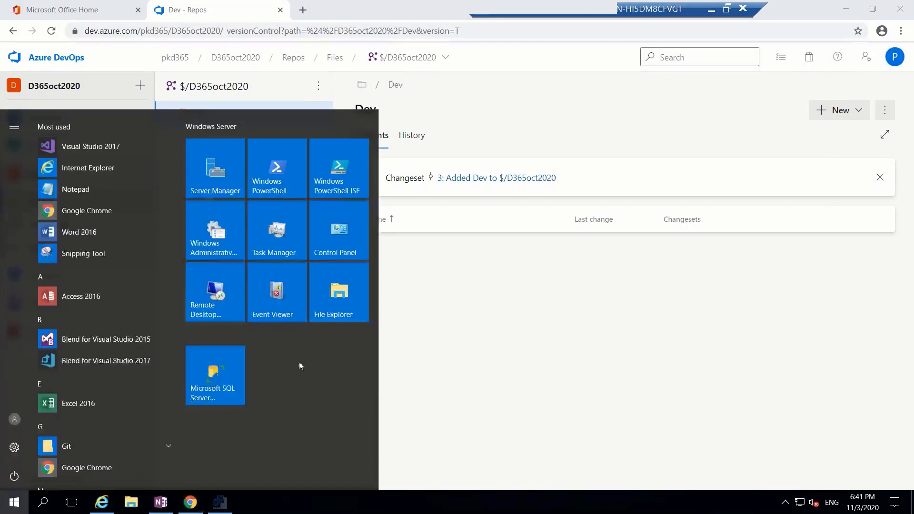
pyautogui.rightClick(91, 144)
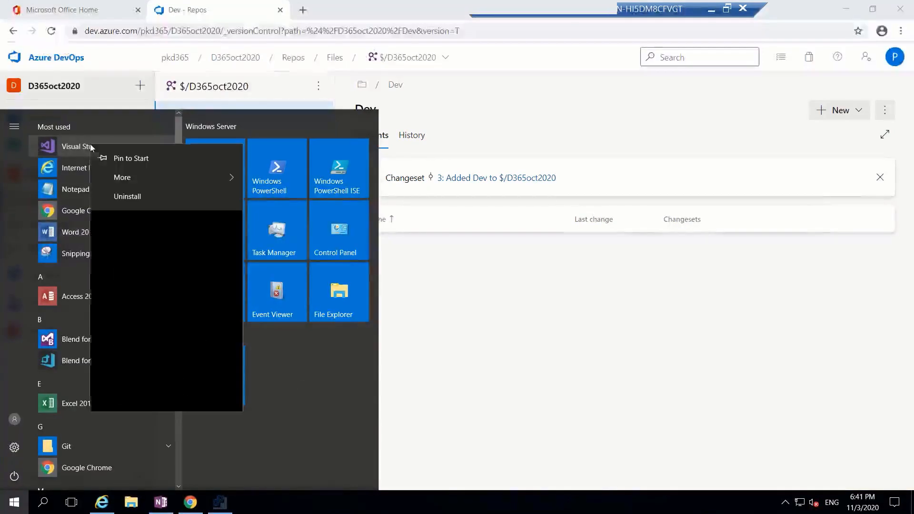
pyautogui.moveTo(146, 175)
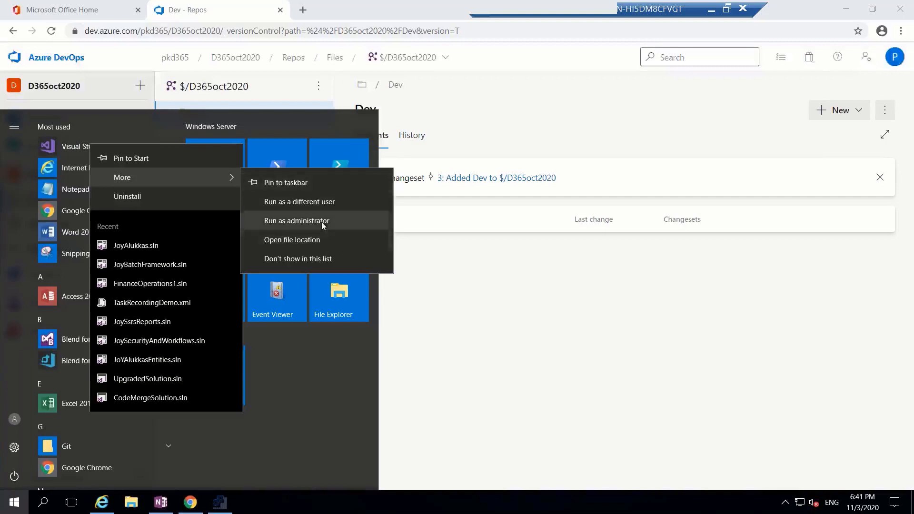
pyautogui.click(315, 221)
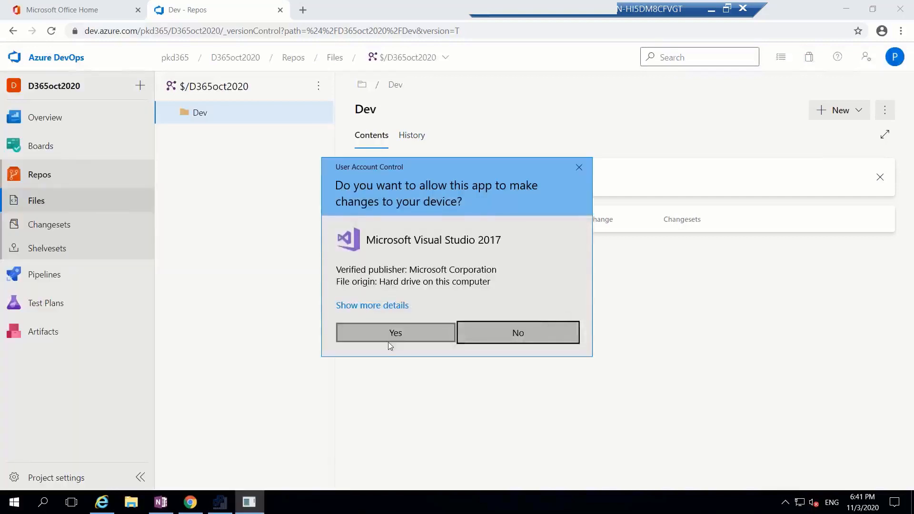
pyautogui.click(402, 333)
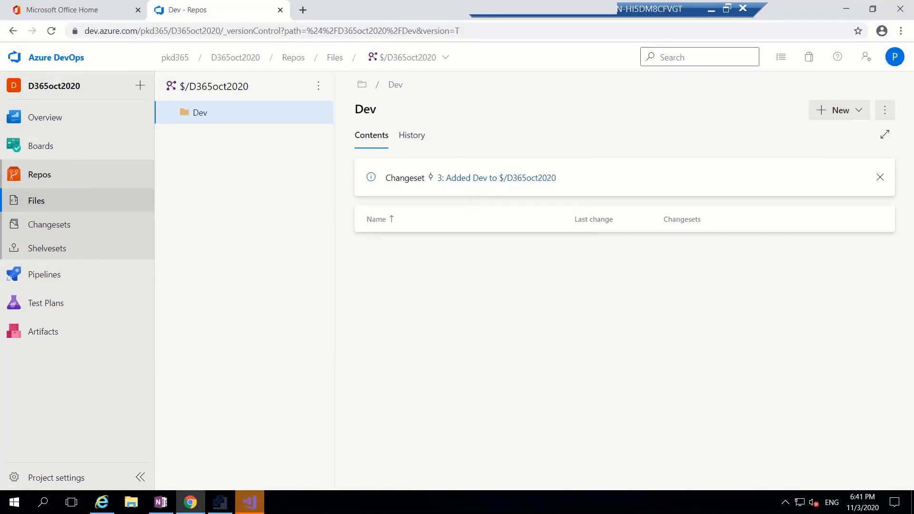
pyautogui.click(253, 501)
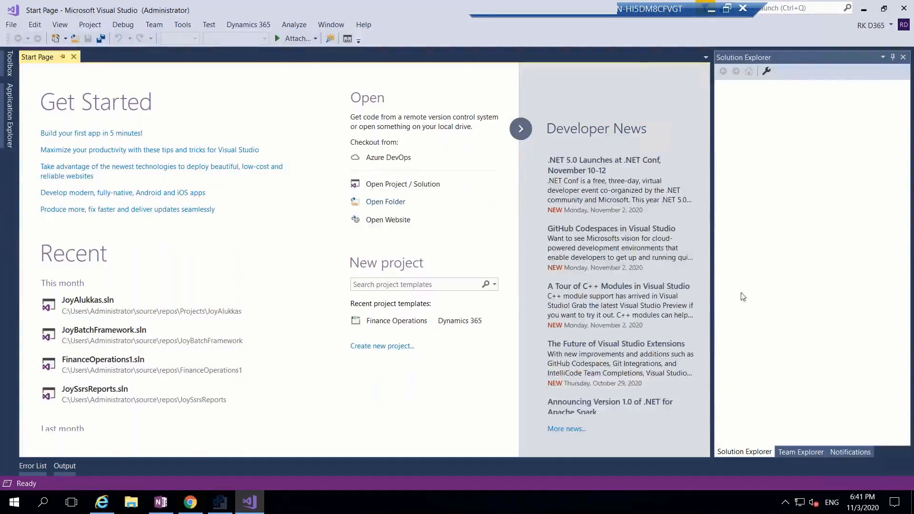
# Bring up Team Explorer on its Connect page
pyautogui.click(793, 454)
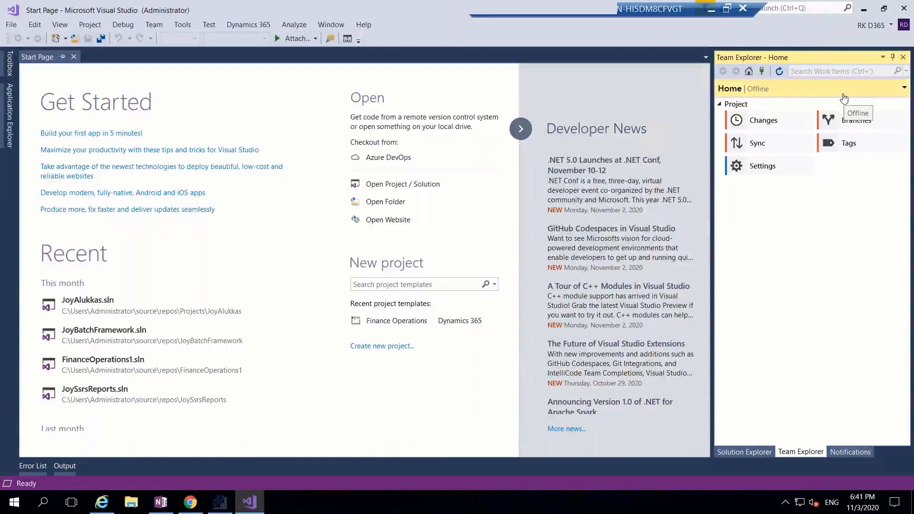
pyautogui.click(847, 91)
pyautogui.click(835, 278)
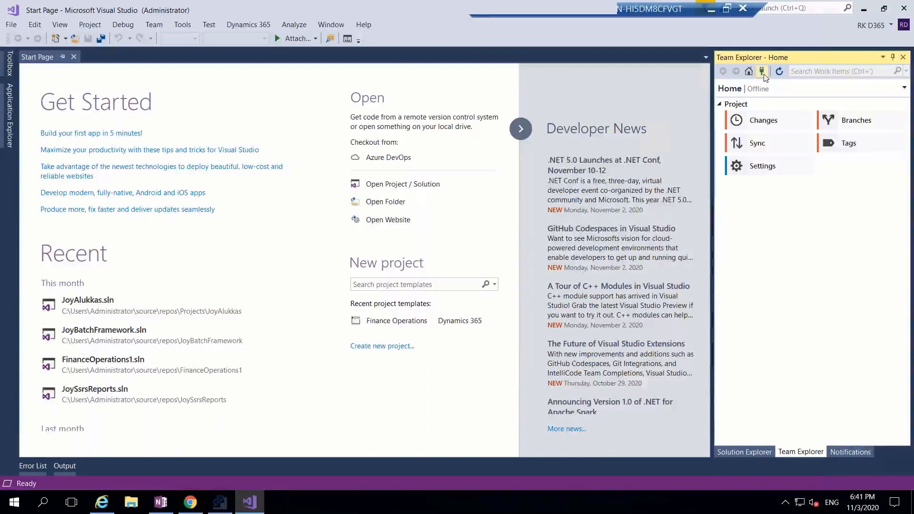
pyautogui.click(764, 74)
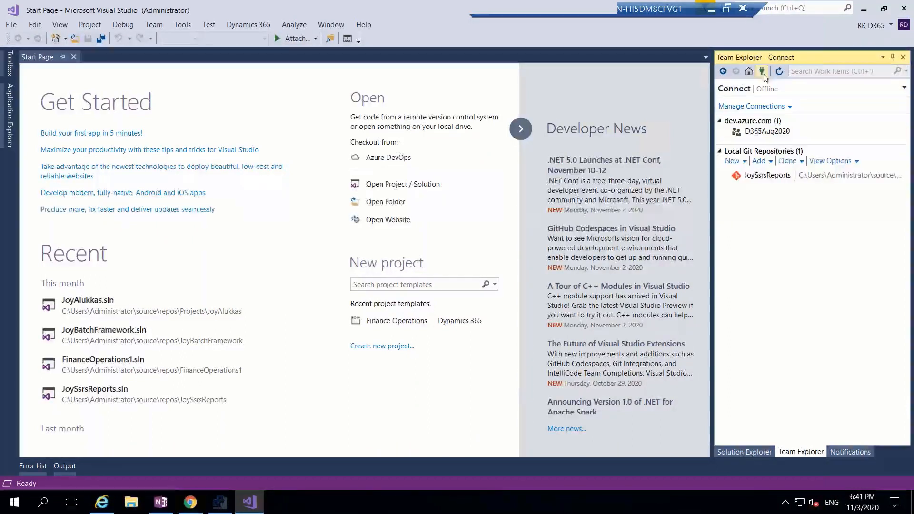
# Remove the D365Aug2020 connection and the JoySsrsReports local Git repository
pyautogui.rightClick(774, 135)
pyautogui.click(807, 158)
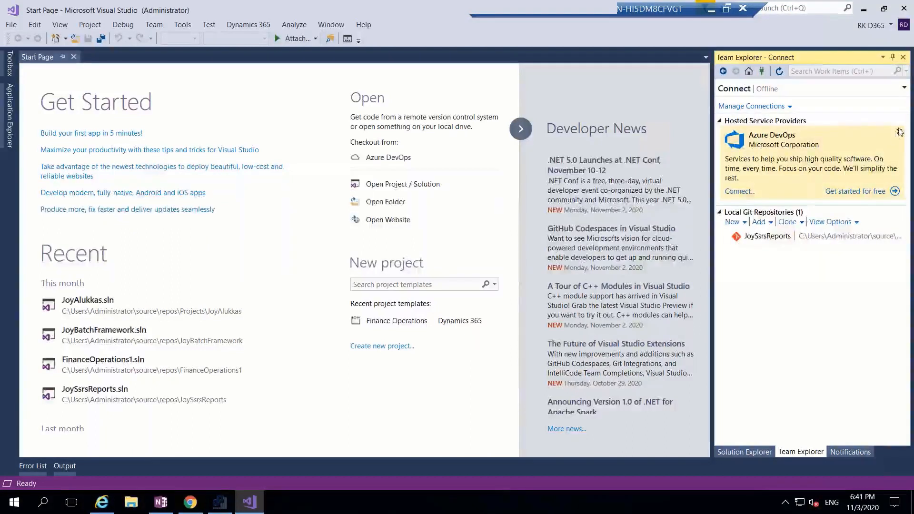
pyautogui.rightClick(777, 238)
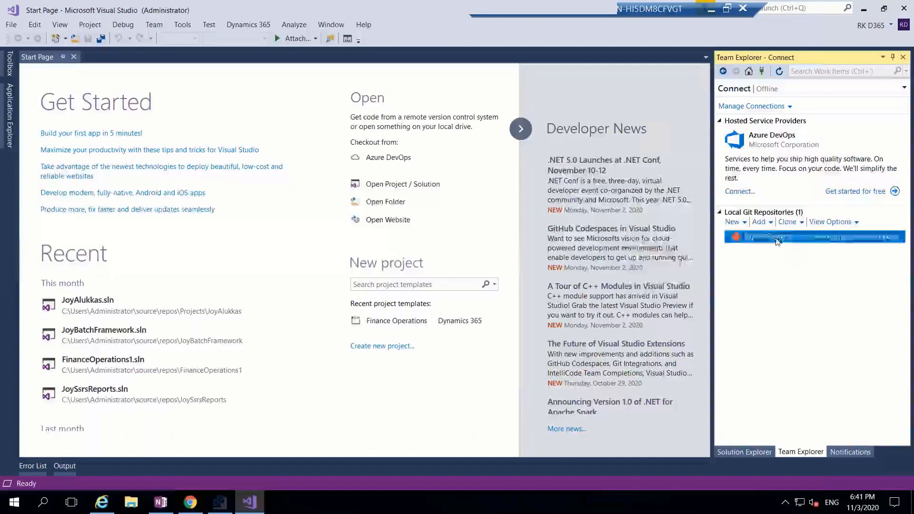
pyautogui.click(731, 288)
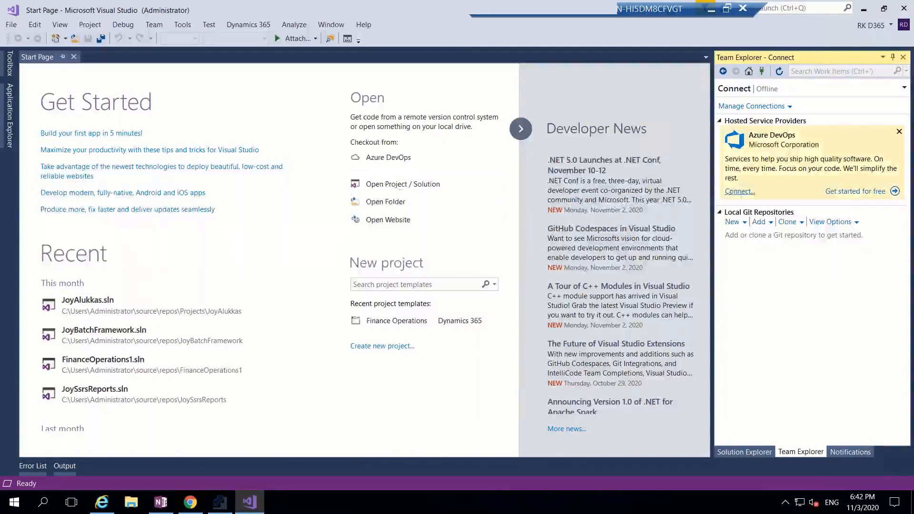
# From Azure DevOps Connect..., choose Add an account, then cancel the sign-in window
pyautogui.click(740, 191)
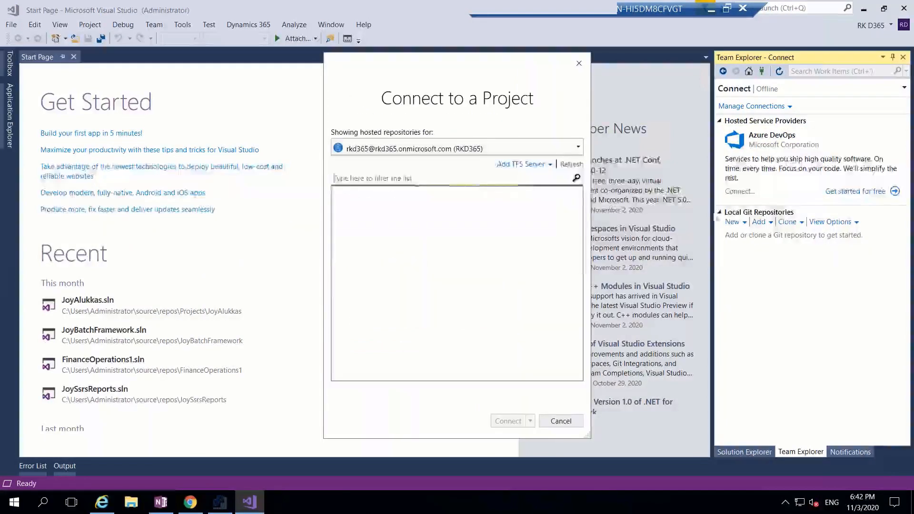
pyautogui.click(577, 147)
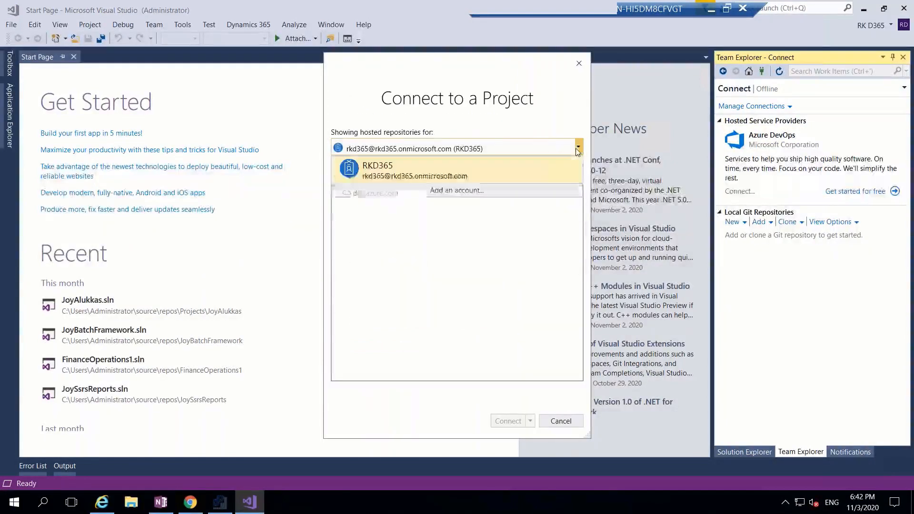
pyautogui.click(458, 191)
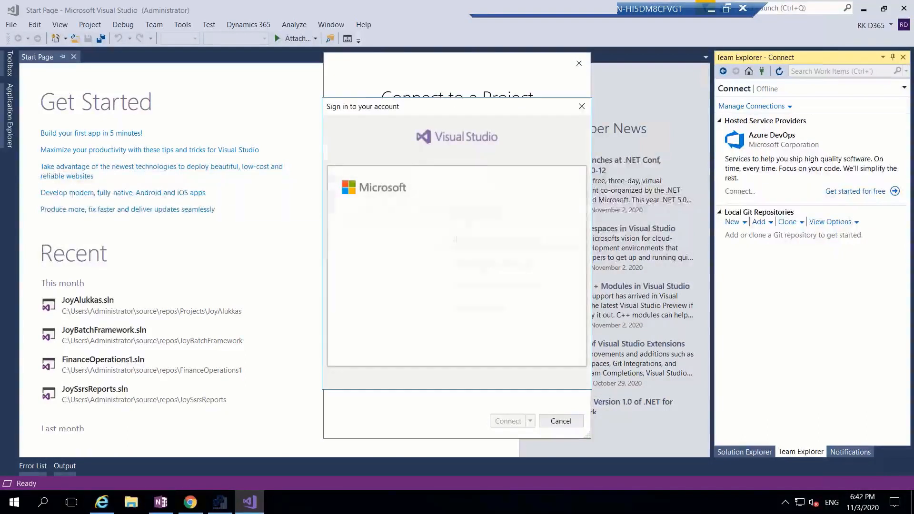
pyautogui.click(581, 105)
# Remove the currently signed-in account in Visual Studio's Account Settings
pyautogui.click(579, 63)
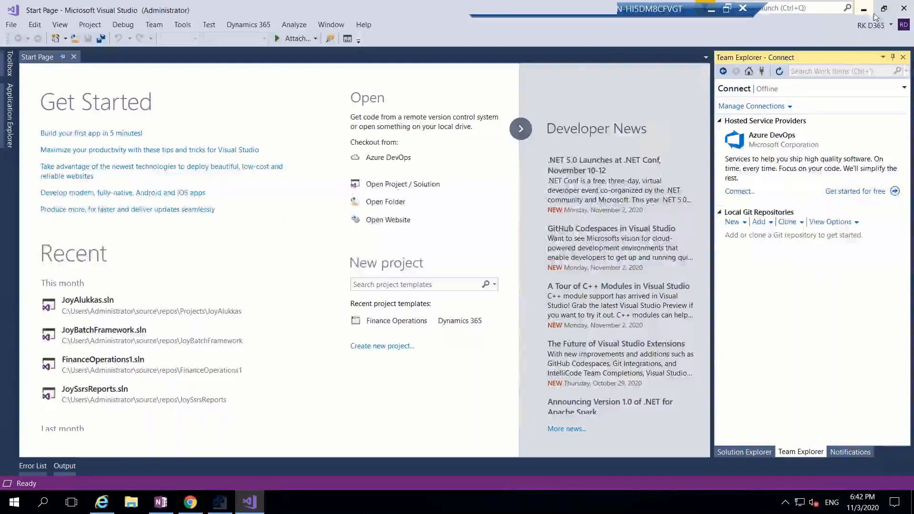
pyautogui.click(890, 26)
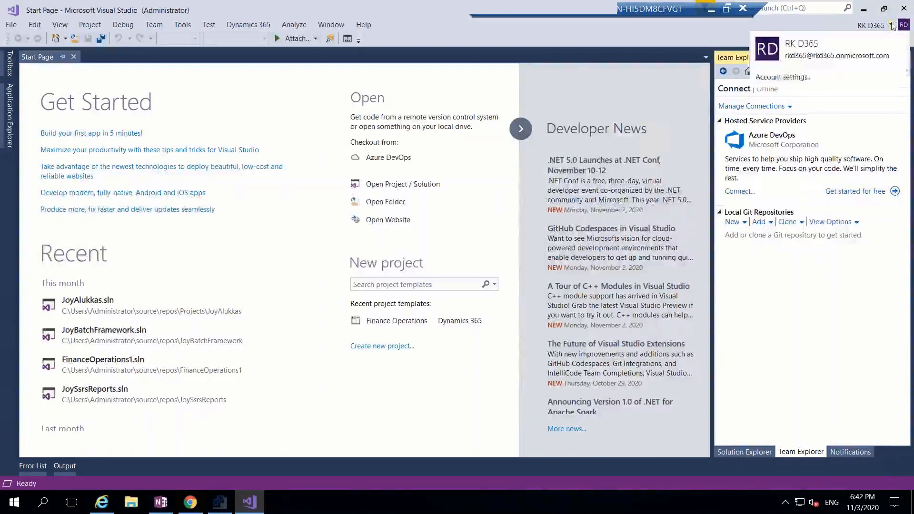
pyautogui.click(790, 79)
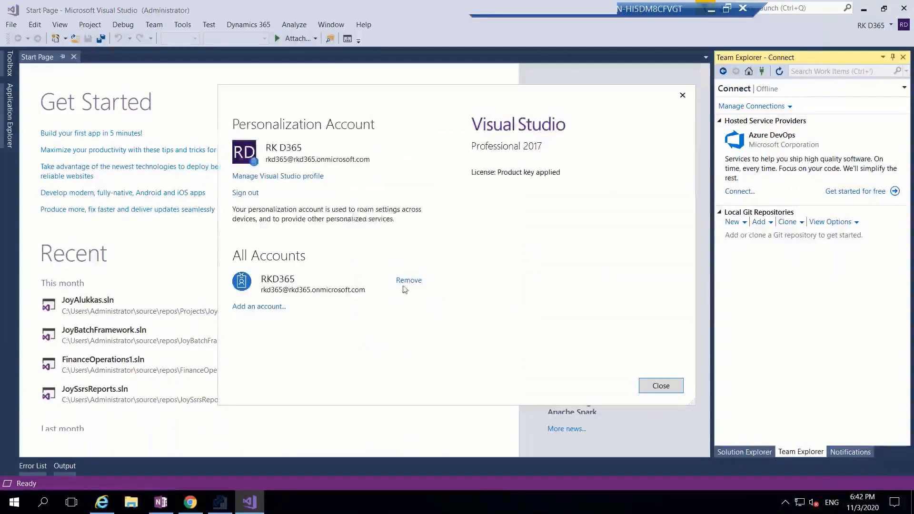
pyautogui.click(408, 281)
pyautogui.click(501, 307)
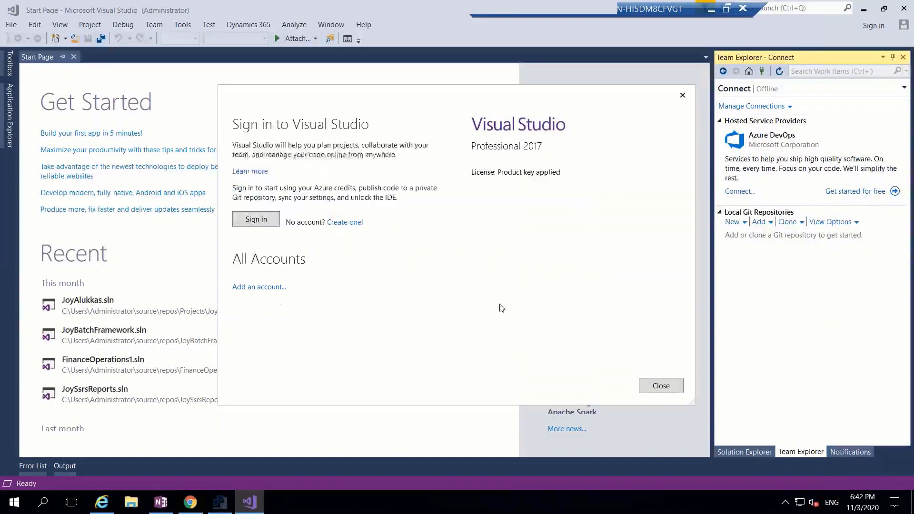
# Sign in to Visual Studio with the new work account's e-mail and password
pyautogui.click(269, 222)
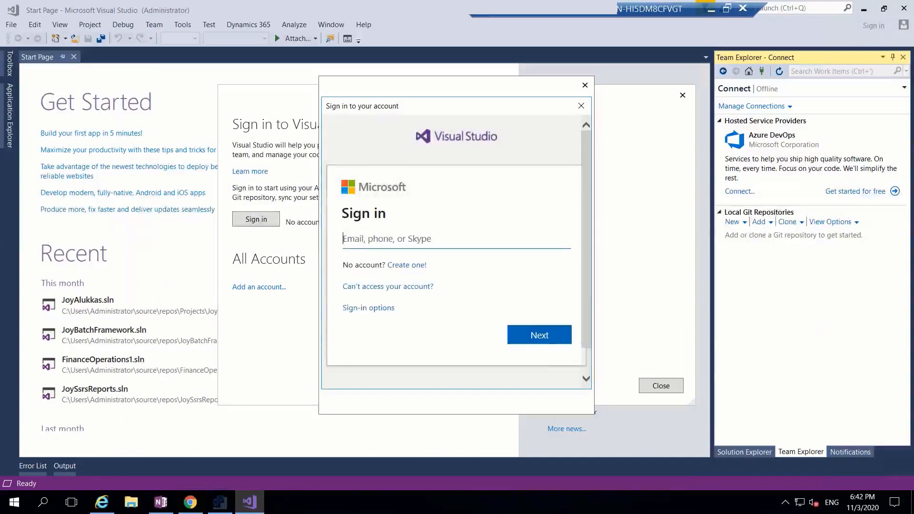
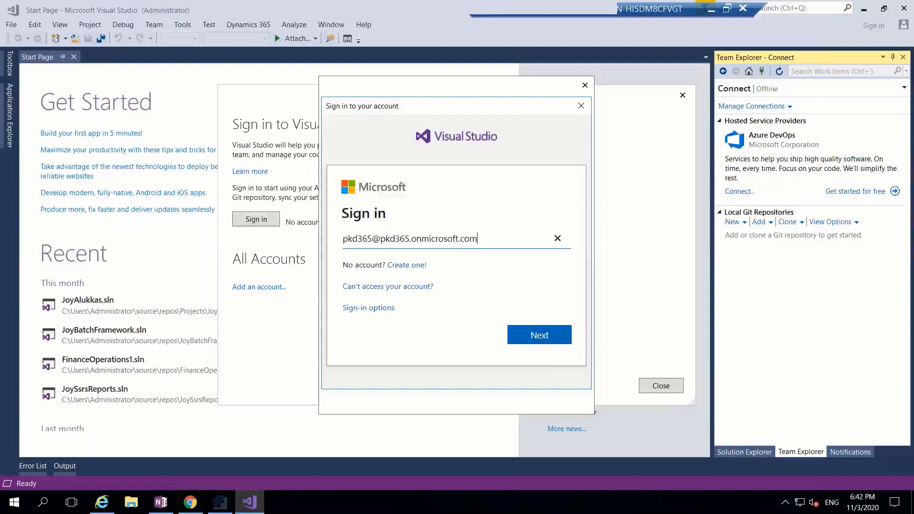
pyautogui.click(542, 343)
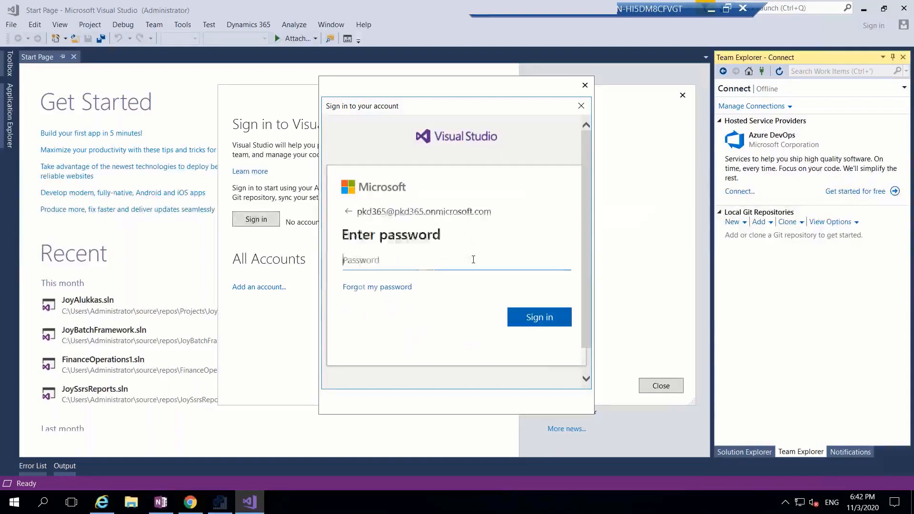
pyautogui.write('••')
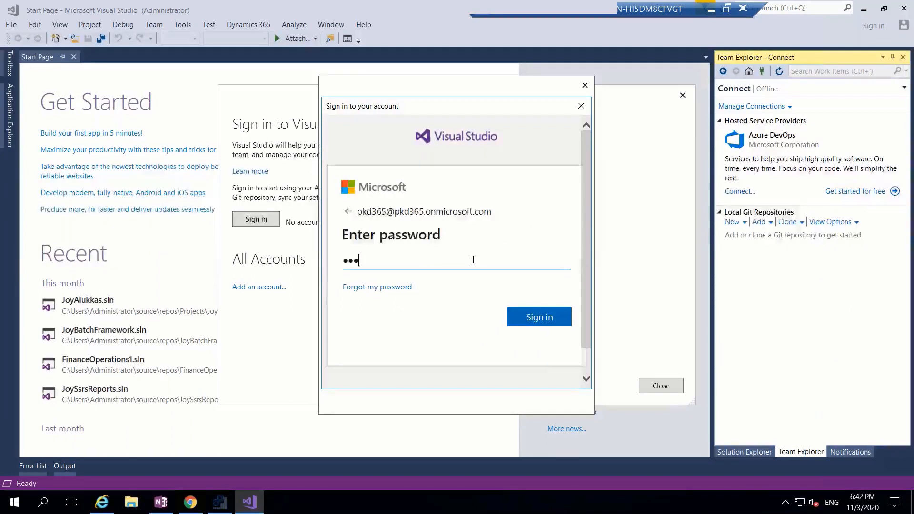
pyautogui.press('Return')
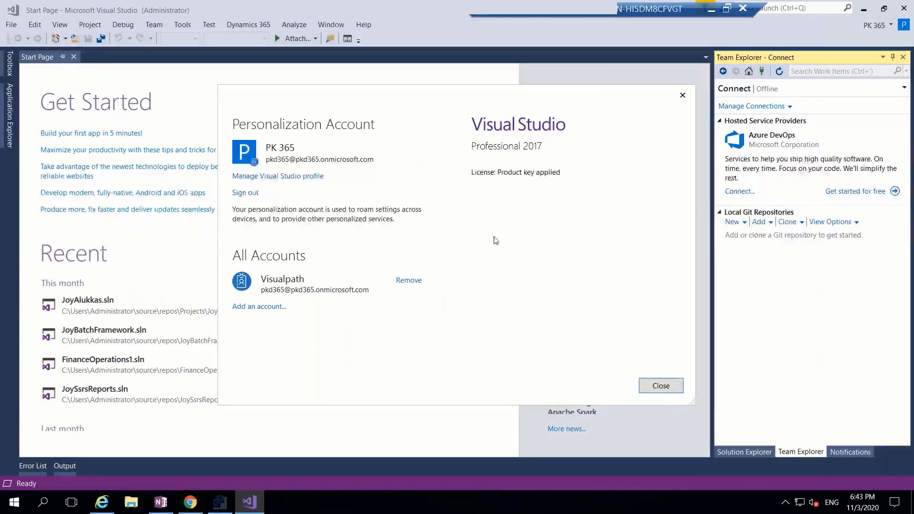
pyautogui.click(662, 386)
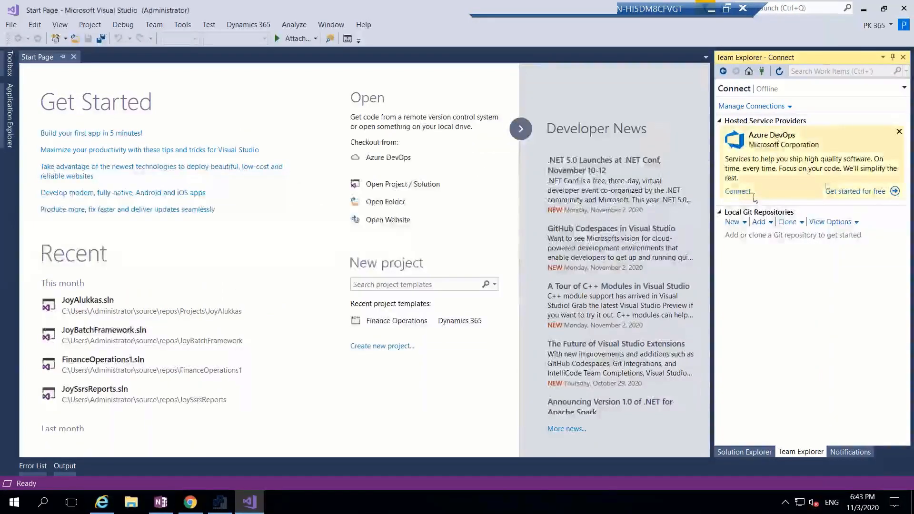
# Connect to $/D365oct2020 and review its local path C:\Users\Administrator\Source\Workspaces\D365oct2020
pyautogui.click(741, 192)
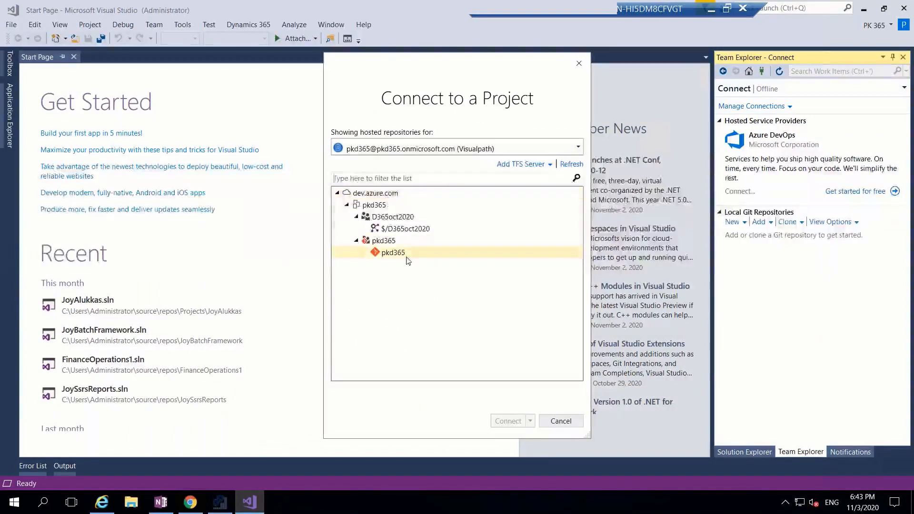
pyautogui.click(409, 231)
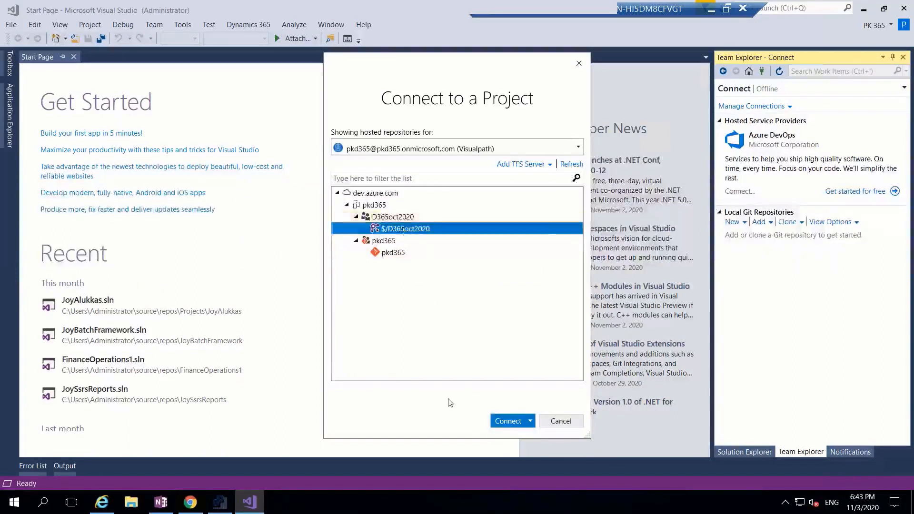
pyautogui.click(504, 421)
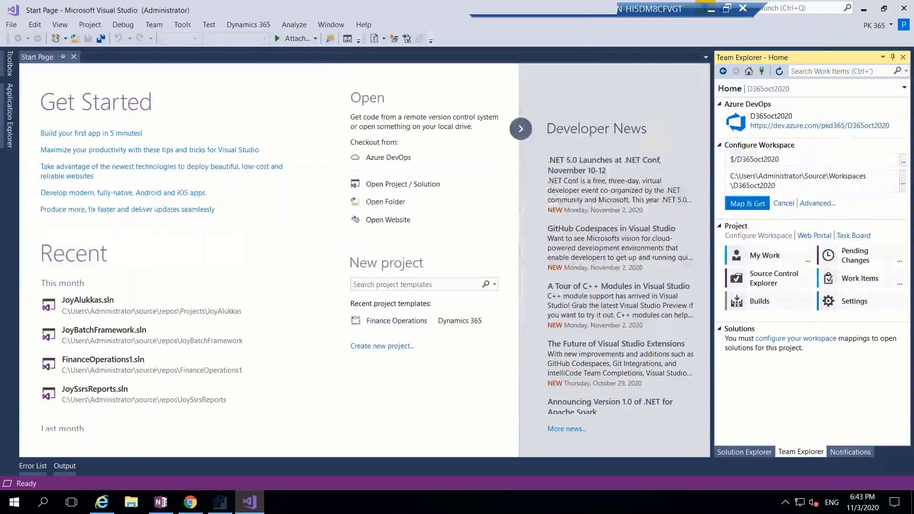
pyautogui.click(834, 182)
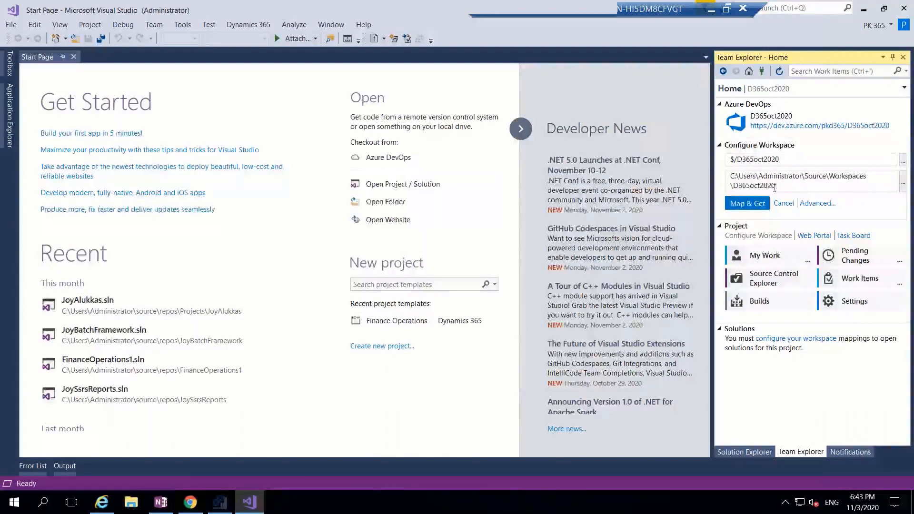
pyautogui.hotkey('ctrl', 'a')
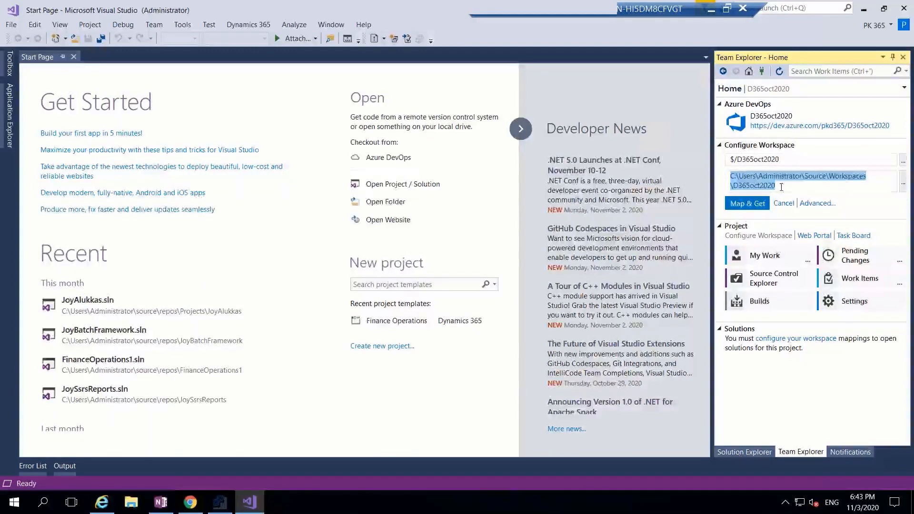
pyautogui.click(784, 185)
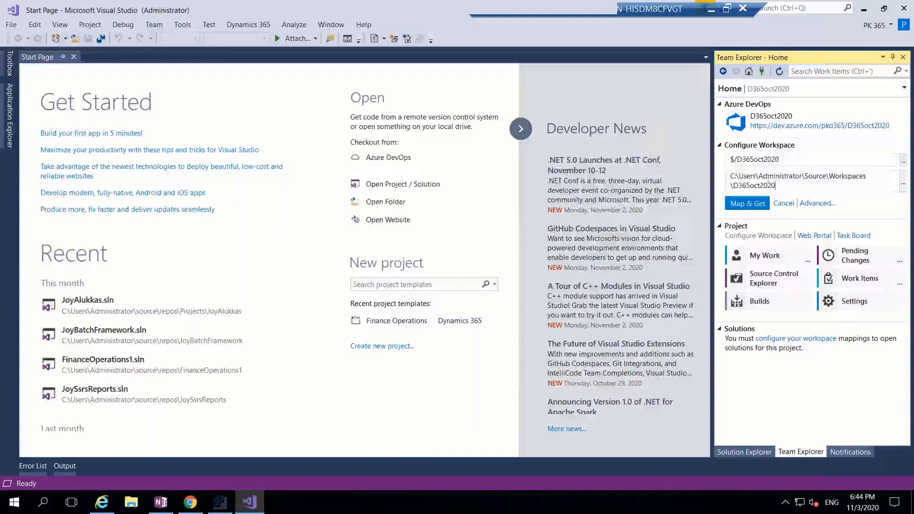
# In Source Control Explorer, convert $/D365oct2020/Dev to a branch via Branching and Merging
pyautogui.click(771, 279)
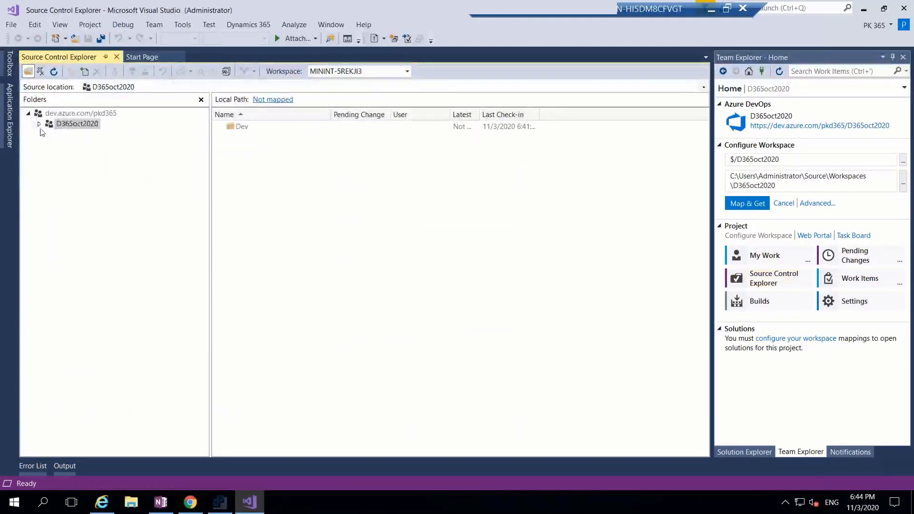
pyautogui.click(39, 123)
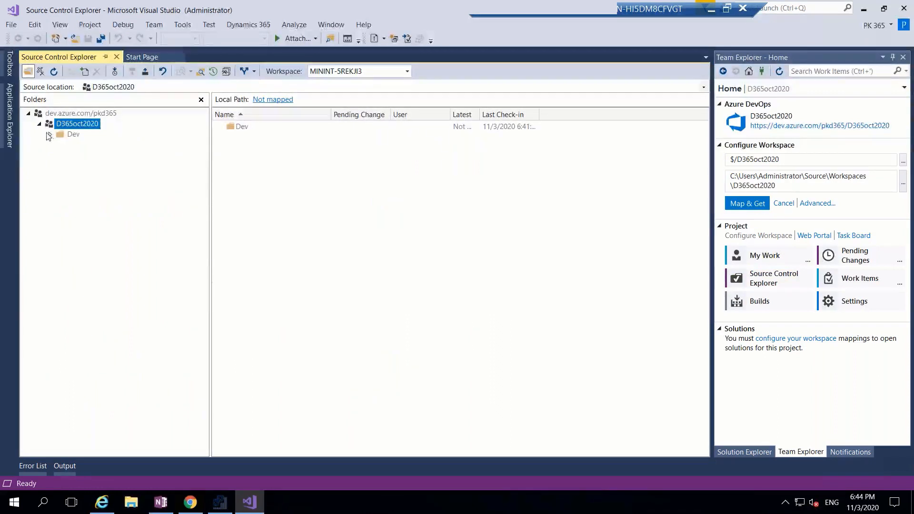
pyautogui.click(71, 136)
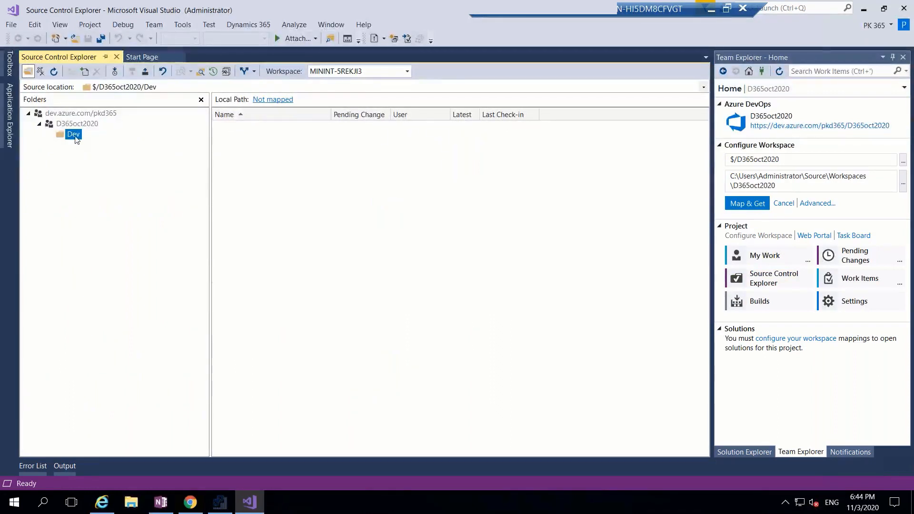
pyautogui.rightClick(71, 137)
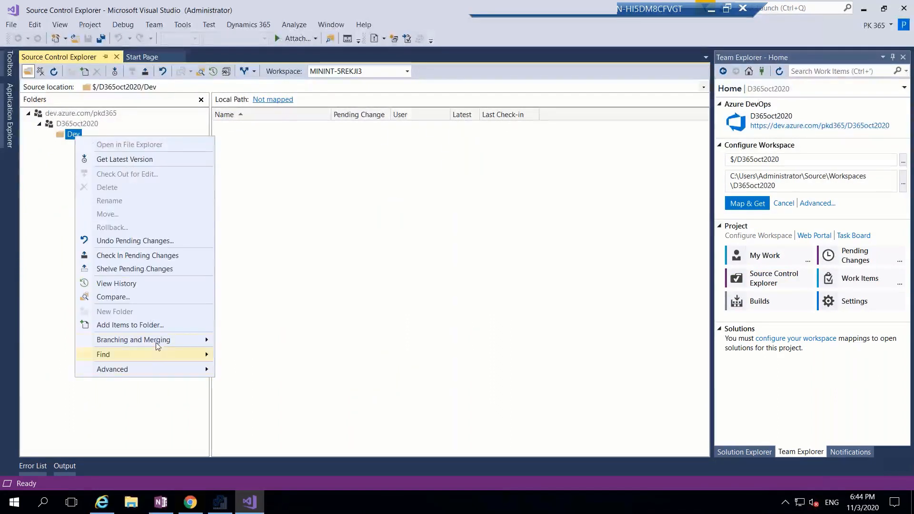
pyautogui.moveTo(159, 344)
pyautogui.click(272, 371)
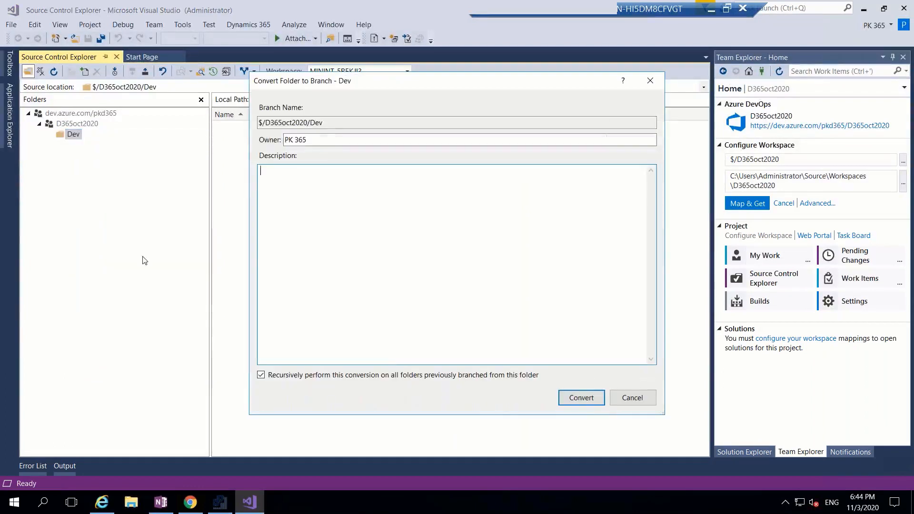
pyautogui.click(582, 398)
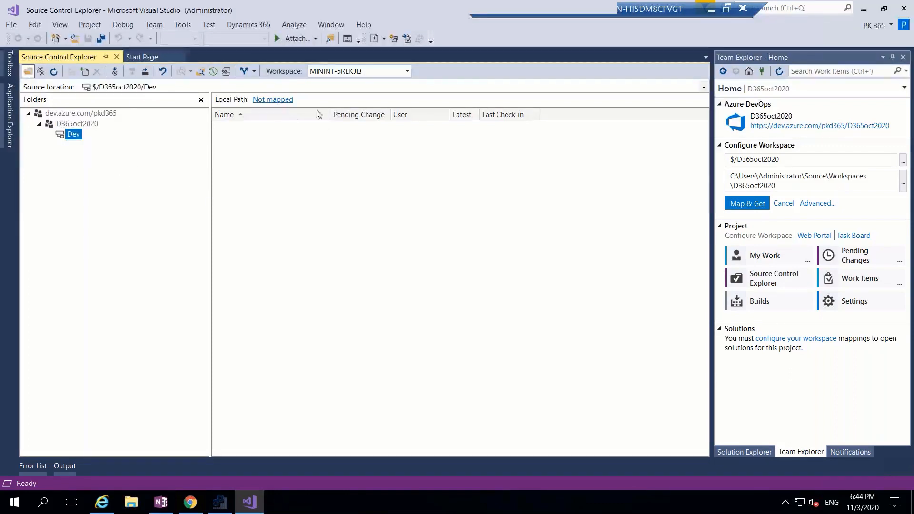
pyautogui.click(278, 101)
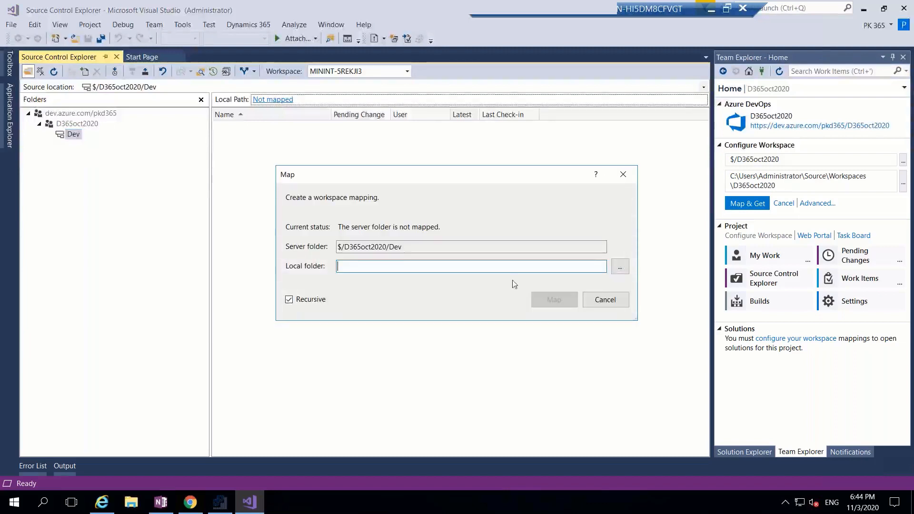
pyautogui.click(626, 265)
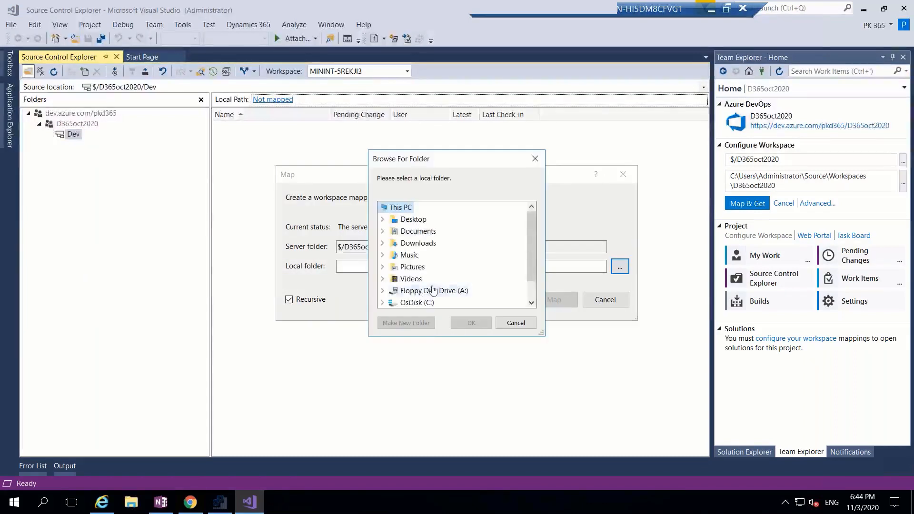
pyautogui.scroll(-1, 483, 272)
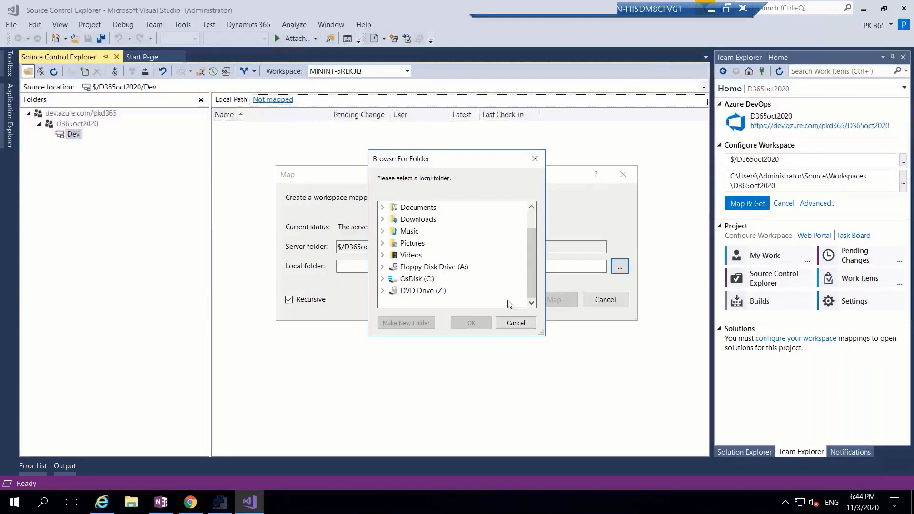
pyautogui.click(382, 280)
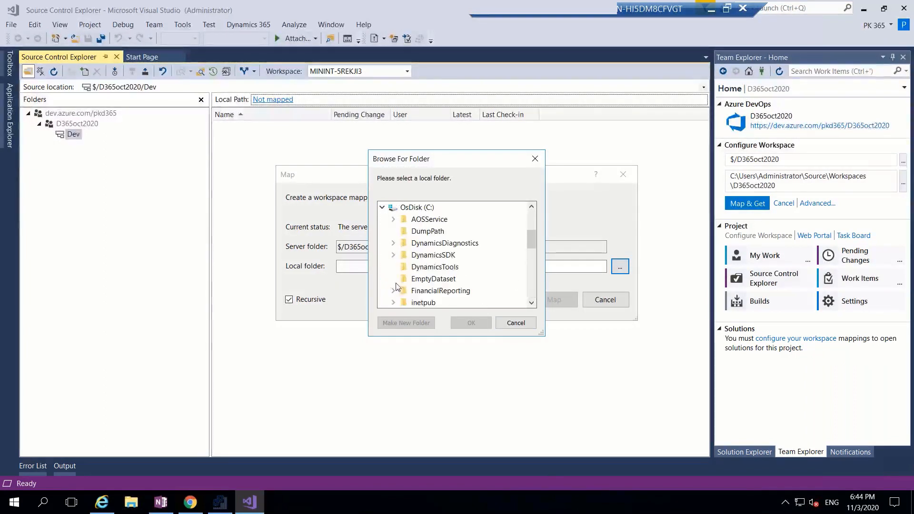
pyautogui.doubleClick(424, 220)
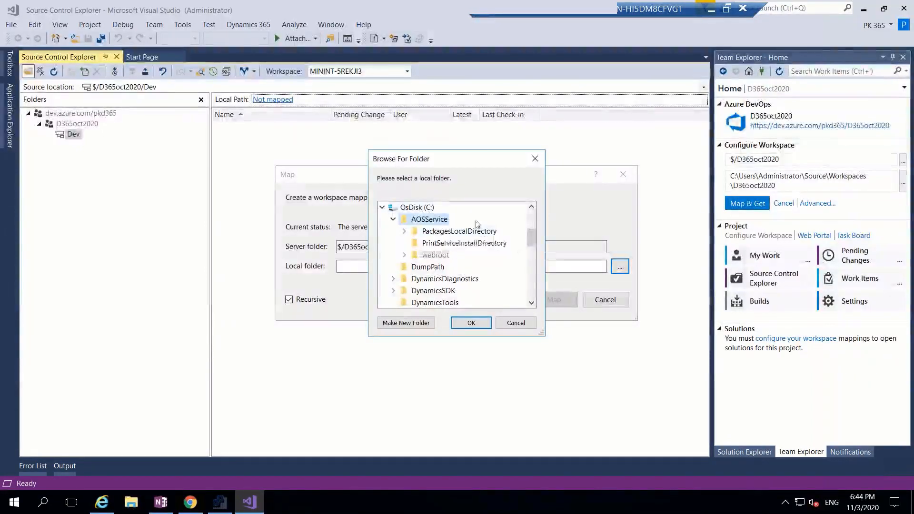
pyautogui.click(406, 231)
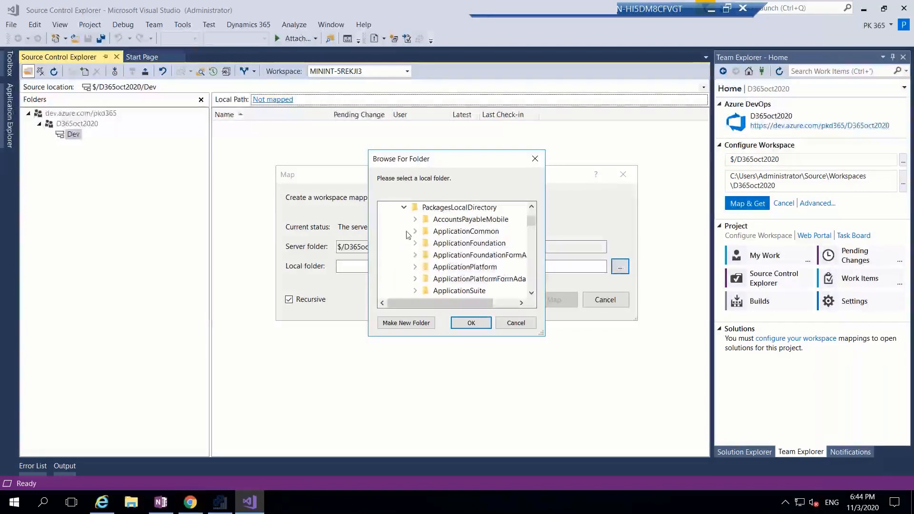
pyautogui.scroll(-3, 507, 258)
pyautogui.scroll(-12, 507, 257)
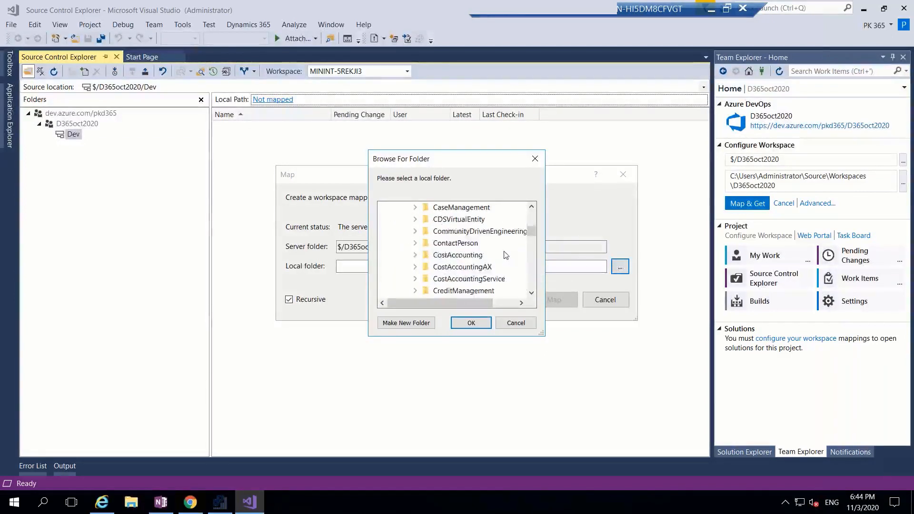
pyautogui.scroll(-10, 505, 257)
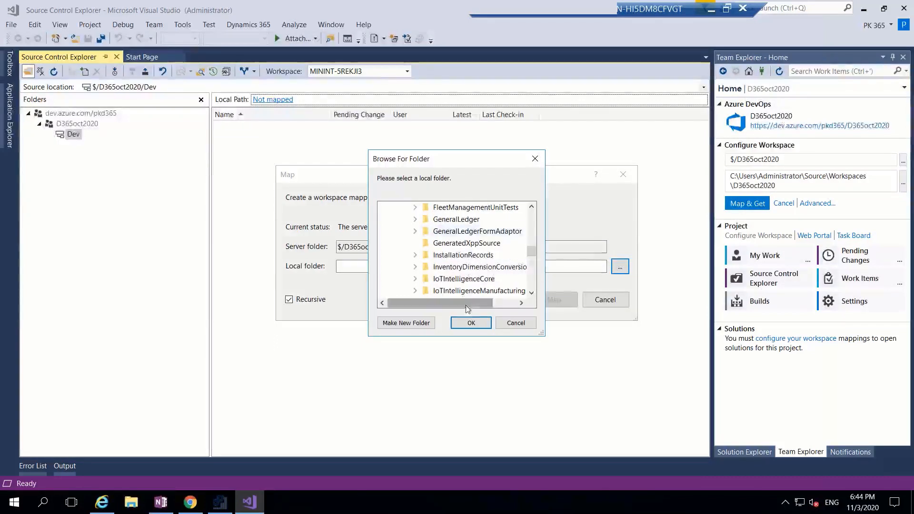
pyautogui.scroll(-1, 506, 245)
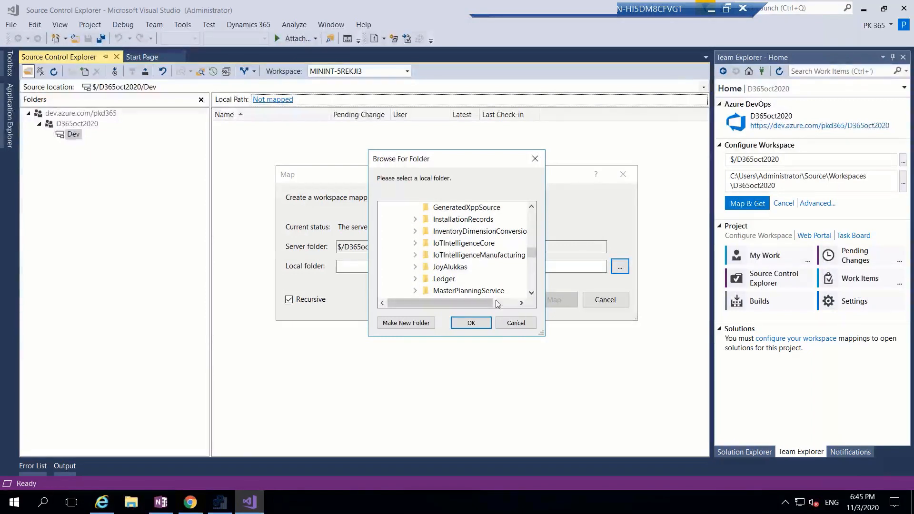
pyautogui.click(516, 323)
pyautogui.click(617, 305)
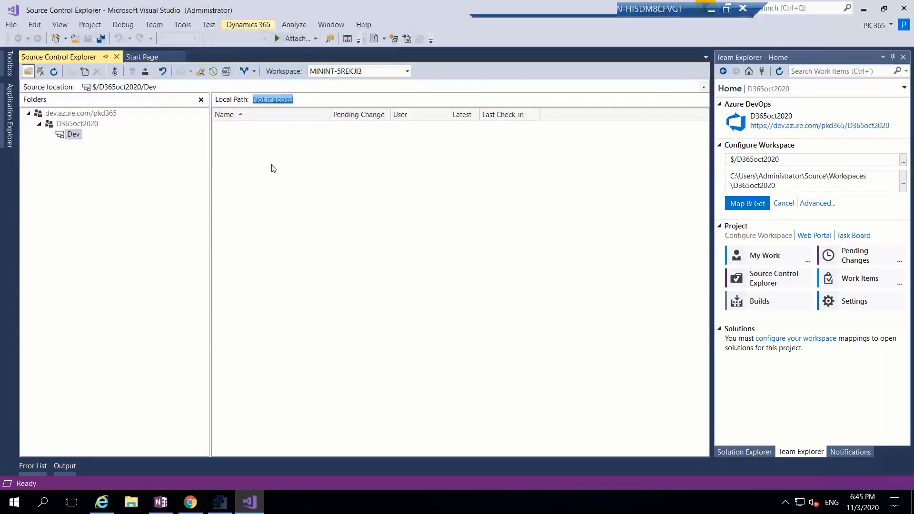
pyautogui.click(248, 24)
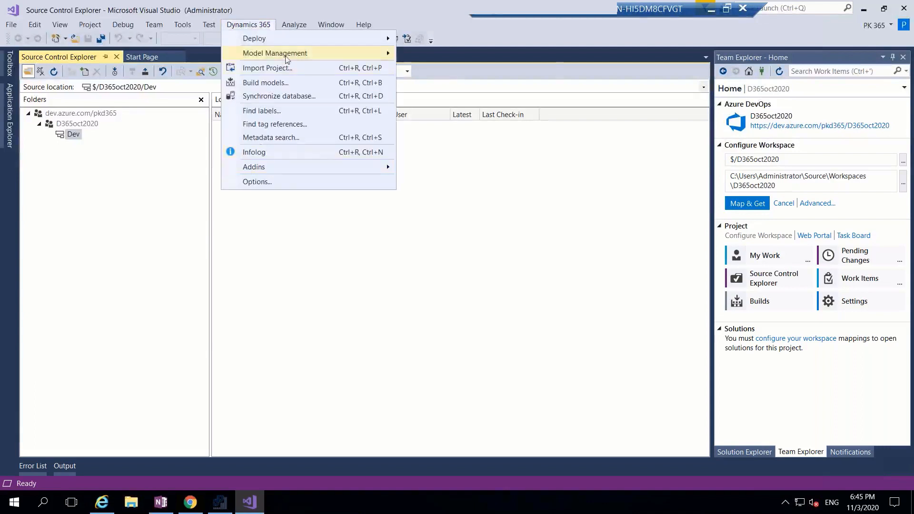
pyautogui.moveTo(287, 56)
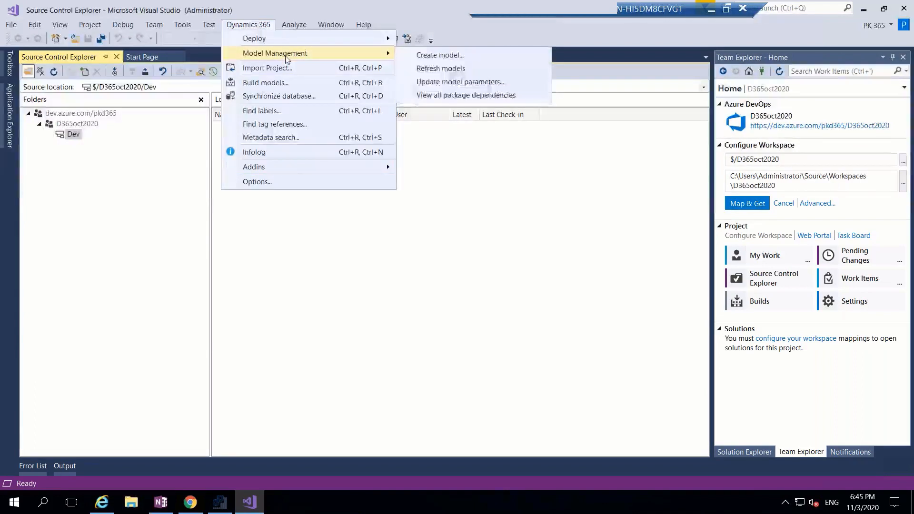
pyautogui.click(459, 56)
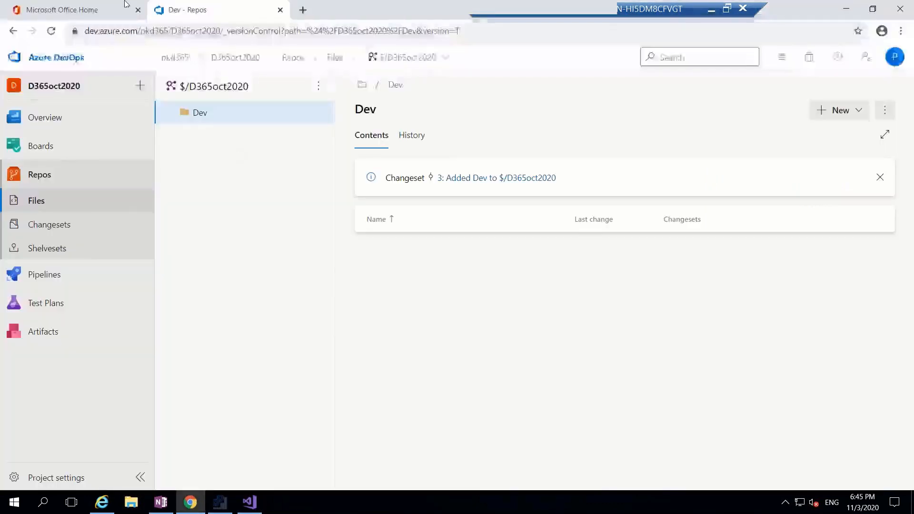
# Search Google for 'application stack architecture' from the Office Home tab's address bar
pyautogui.click(127, 4)
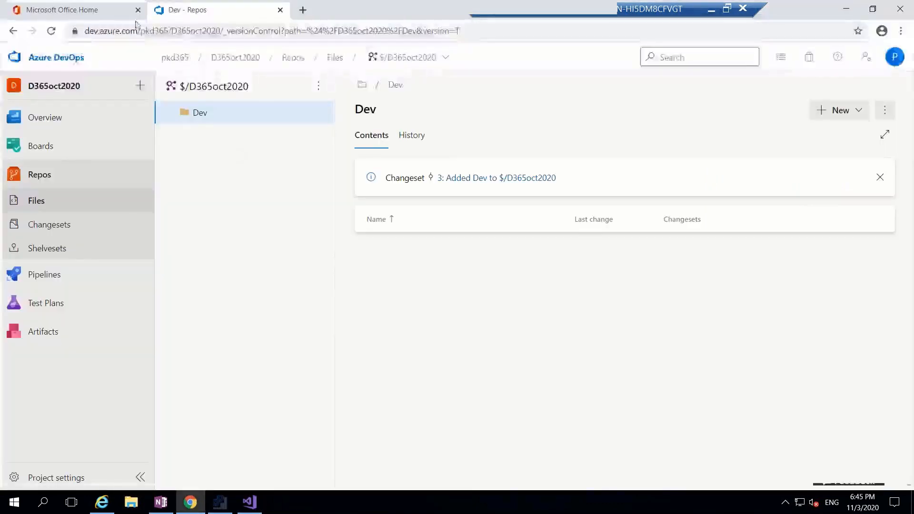
pyautogui.click(139, 30)
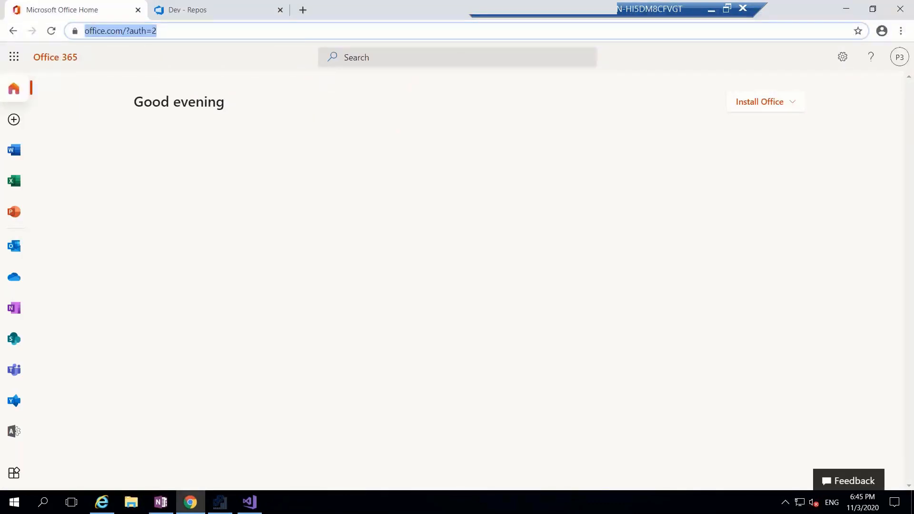
pyautogui.write('application')
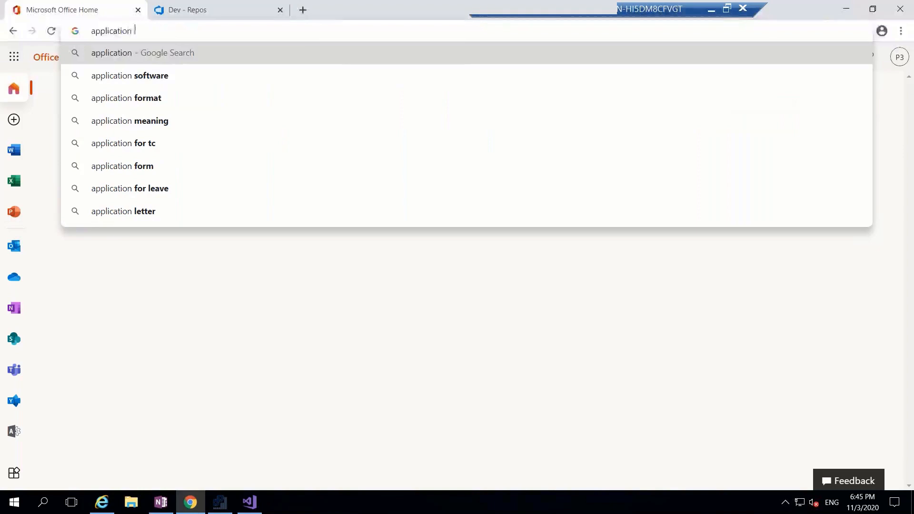
pyautogui.write(' stack')
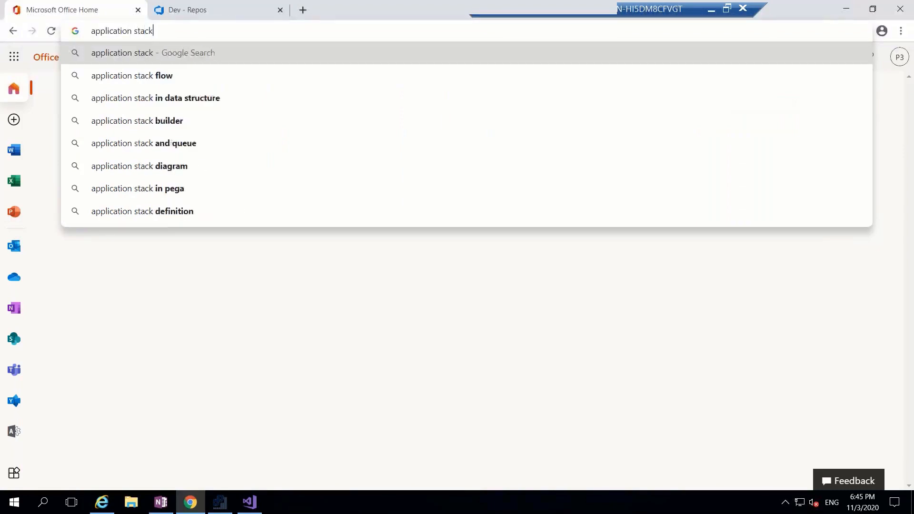
pyautogui.write(' a')
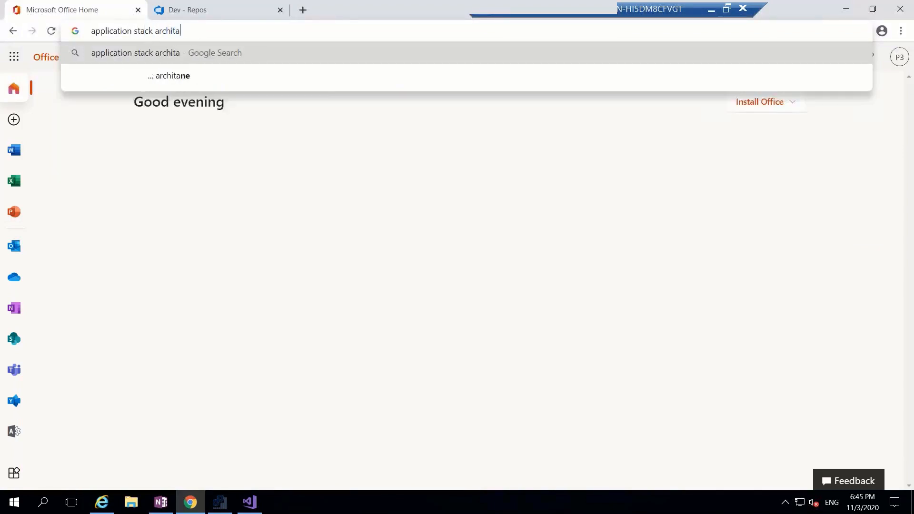
pyautogui.press('BackSpace')
pyautogui.write('ecture')
pyautogui.press('Return')
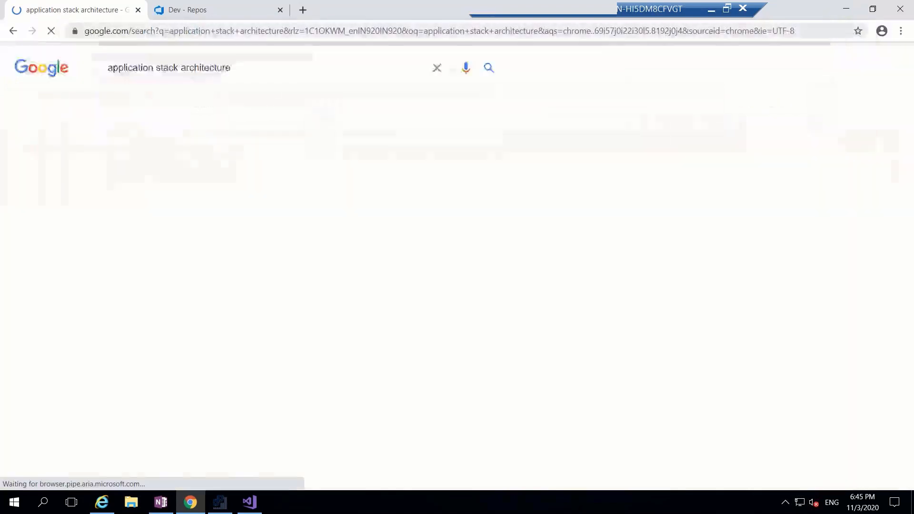
# Refine the search by adding 'd365' to the query
pyautogui.click(289, 63)
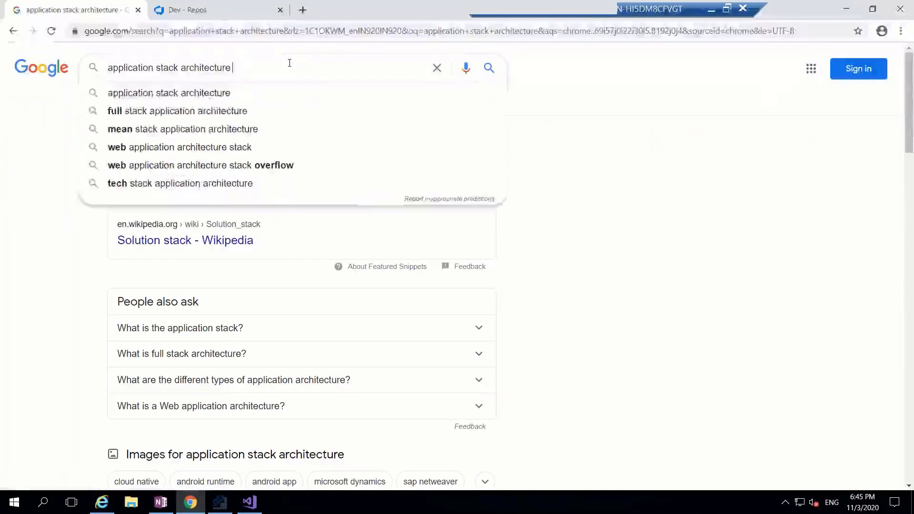
pyautogui.write('d365')
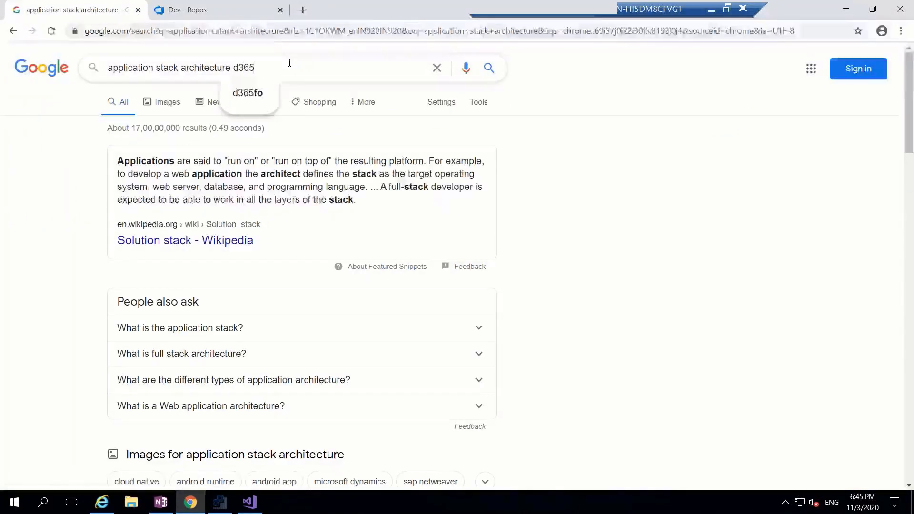
pyautogui.press('Return')
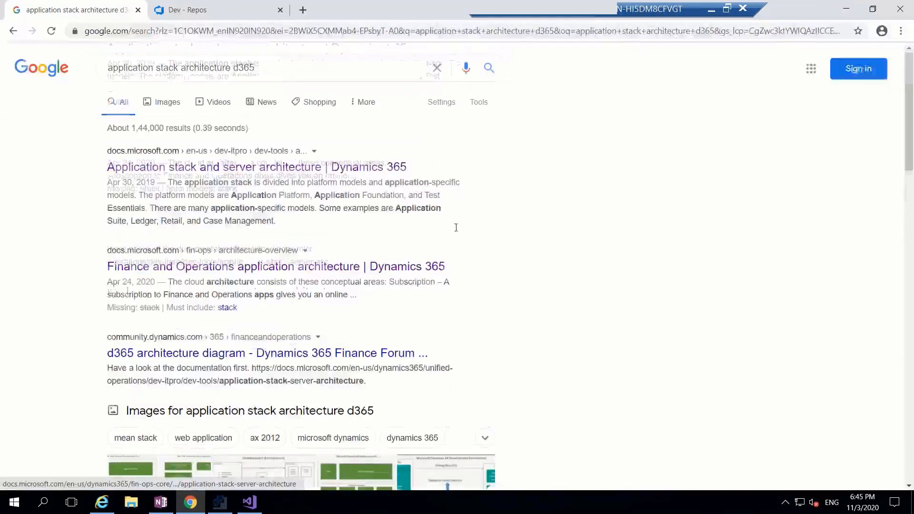
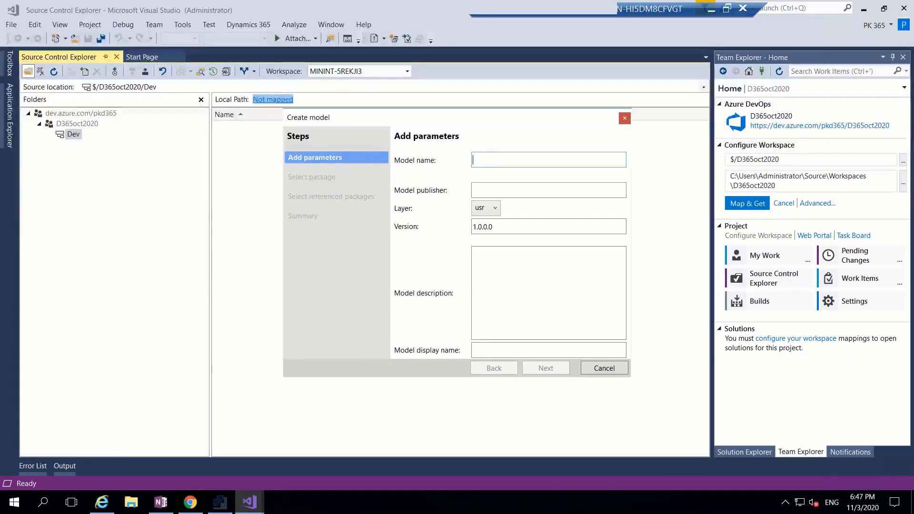
# Enter ICICI as the model name and the publisher's name, then open the Layer list
pyautogui.write('ICICI B')
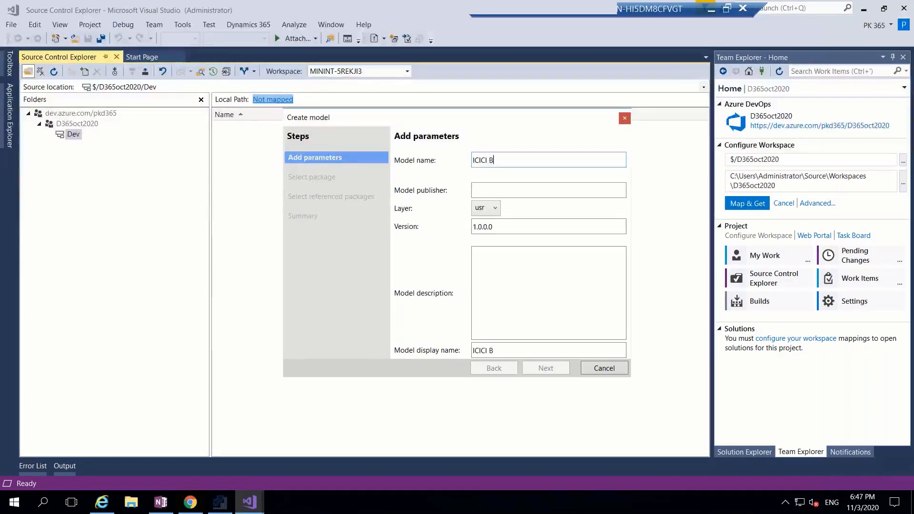
pyautogui.press('BackSpace')
pyautogui.press('BackSpace')
pyautogui.write('Kumar')
pyautogui.press('Tab')
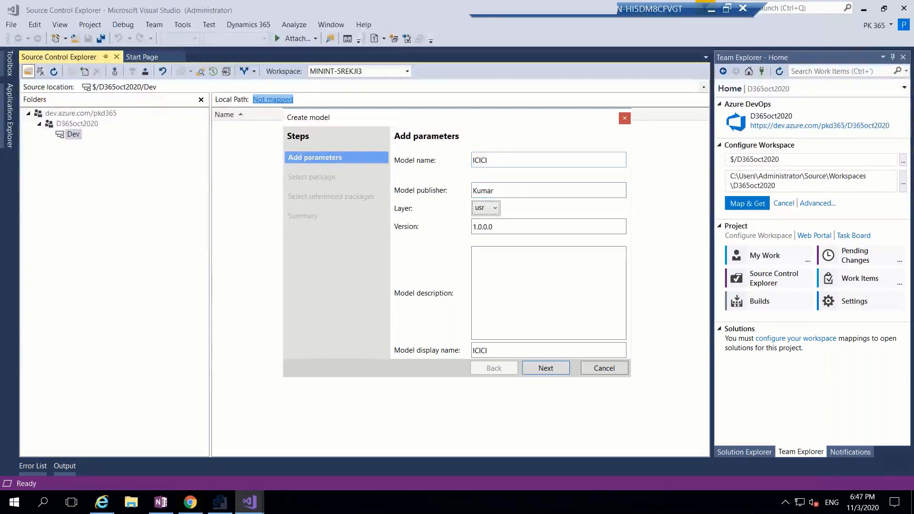
pyautogui.click(496, 213)
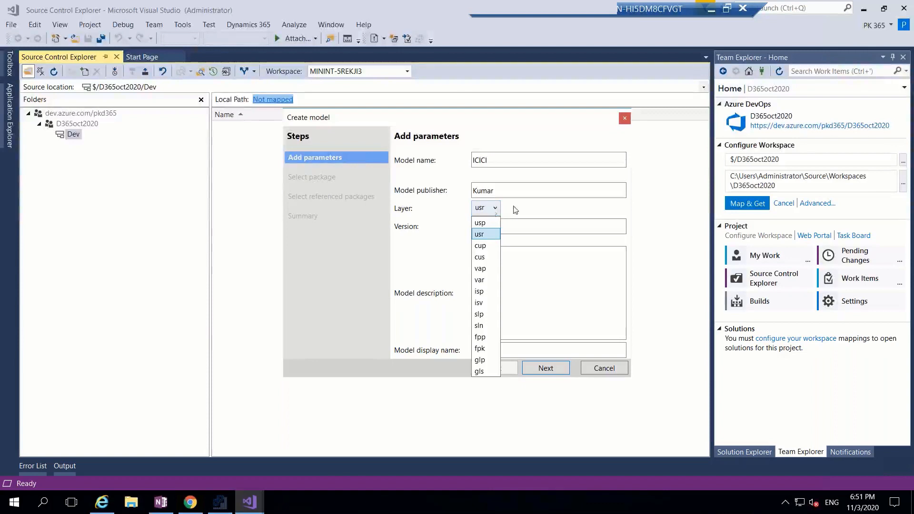
# Choose the cus layer, add the description 'Bank Management System', and continue to package selection
pyautogui.click(480, 257)
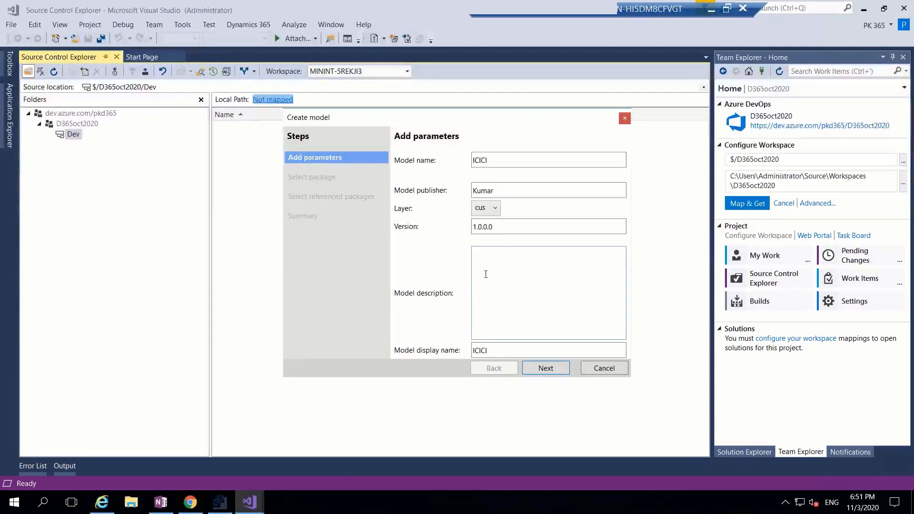
pyautogui.click(520, 289)
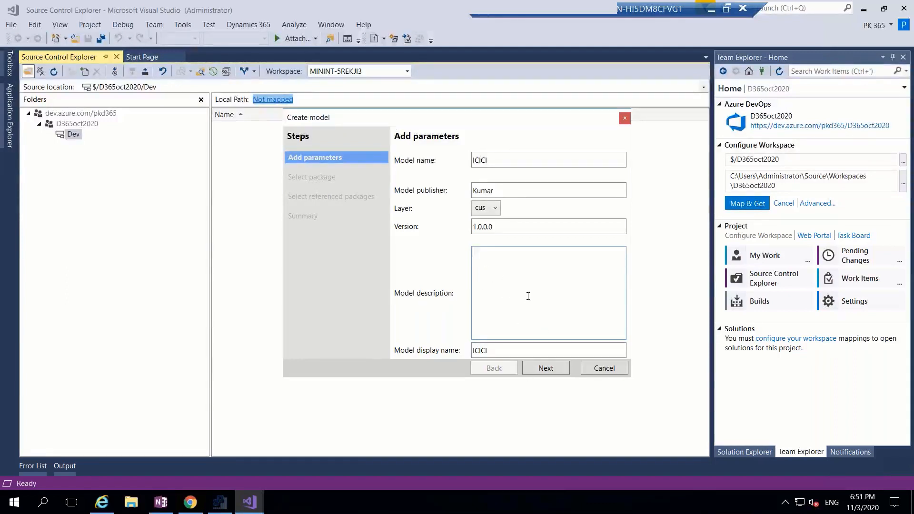
pyautogui.write('Bank Managemen')
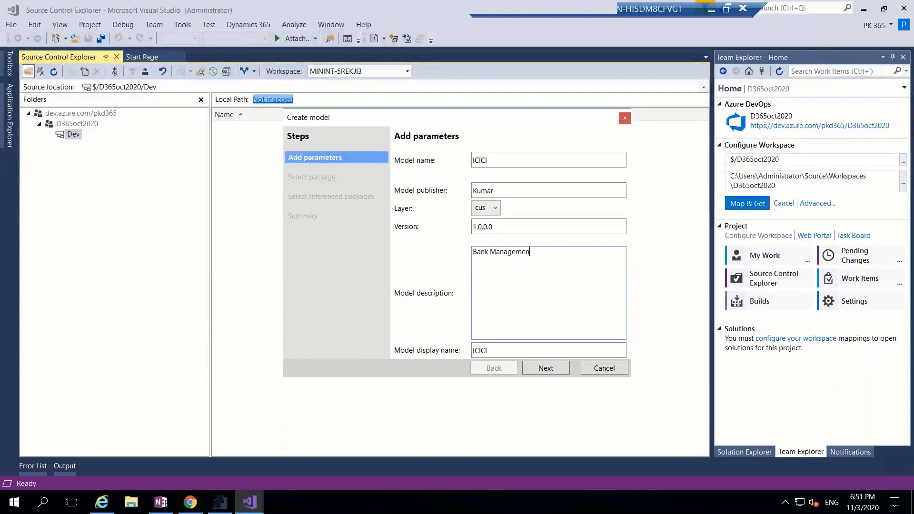
pyautogui.write('t System')
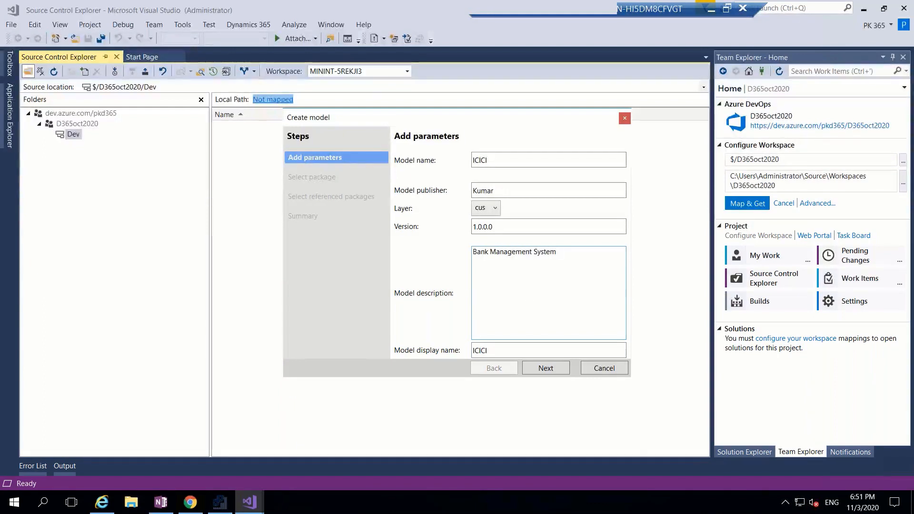
pyautogui.click(546, 369)
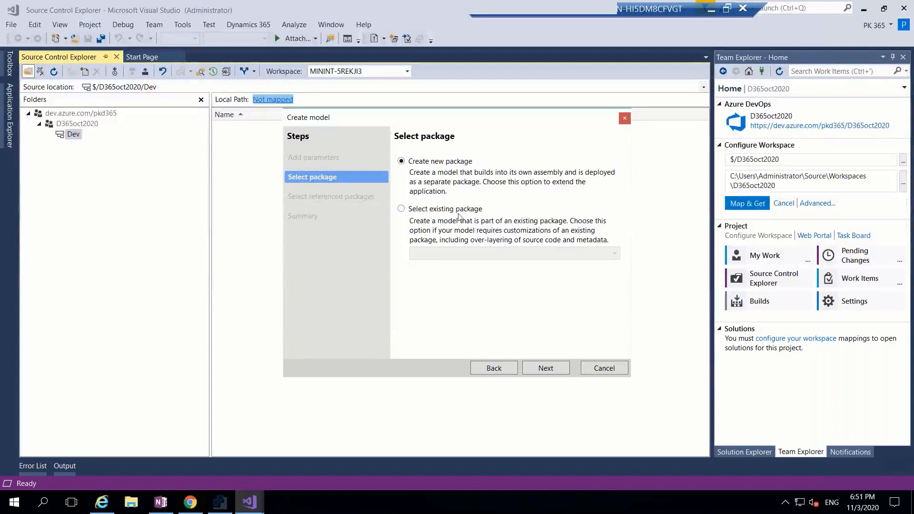
pyautogui.click(424, 211)
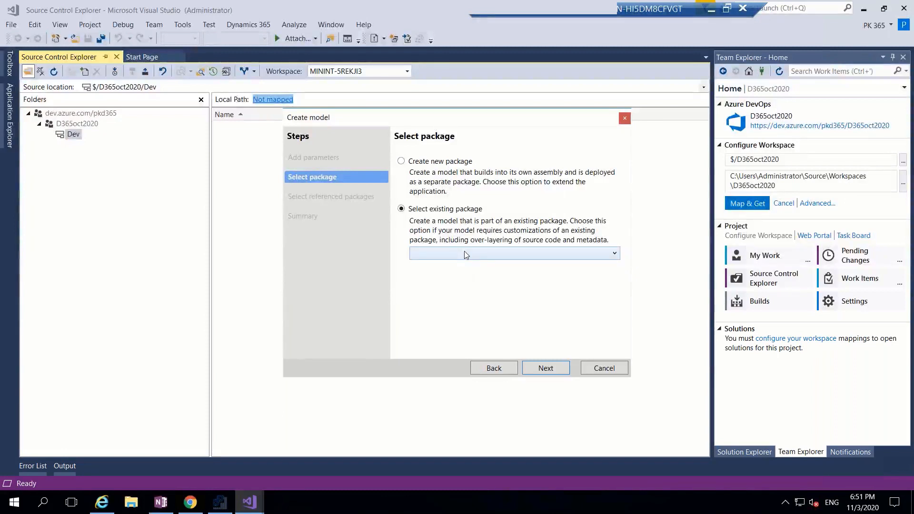
pyautogui.click(465, 253)
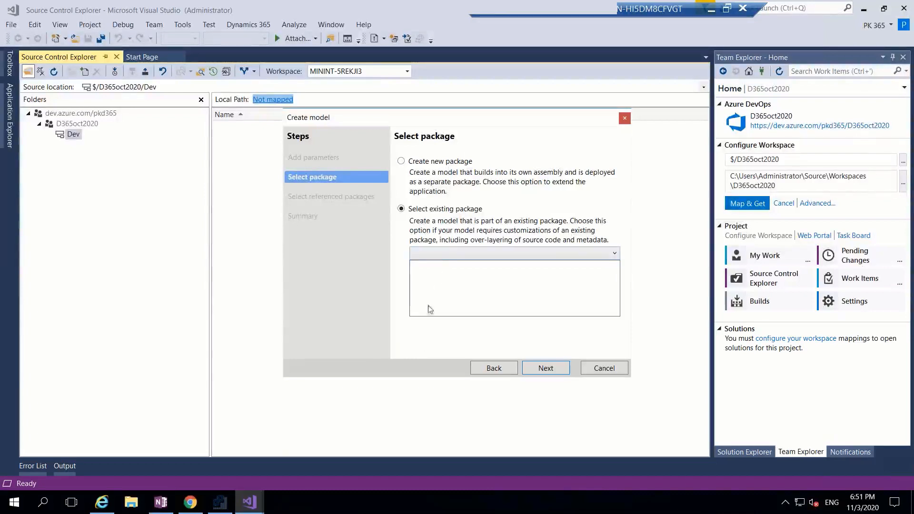
pyautogui.click(418, 348)
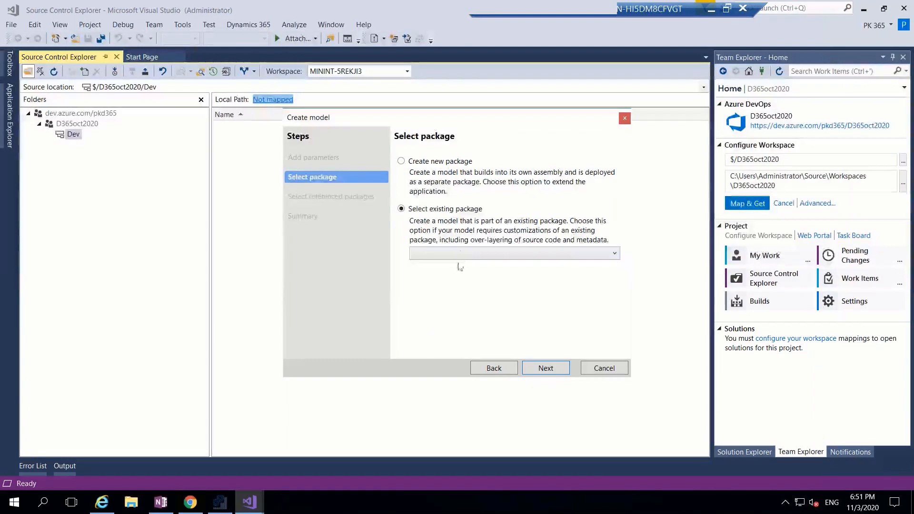
pyautogui.click(460, 254)
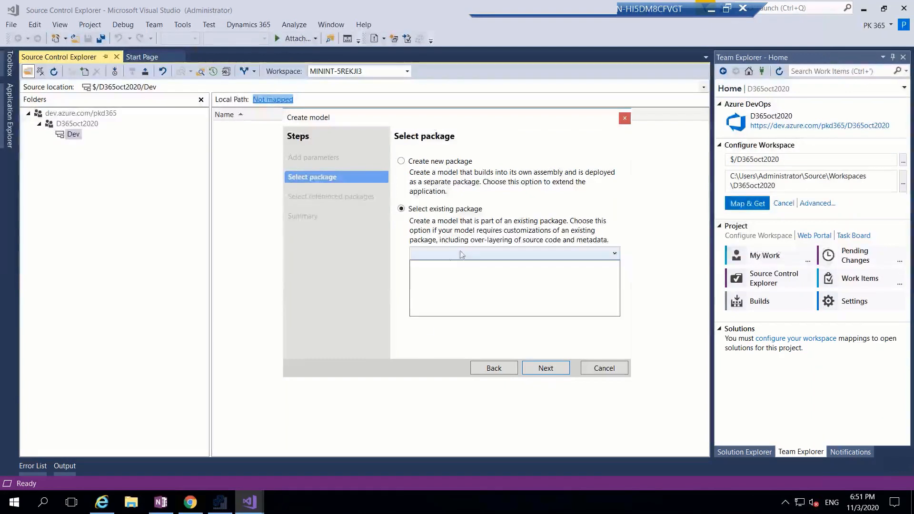
pyautogui.click(414, 165)
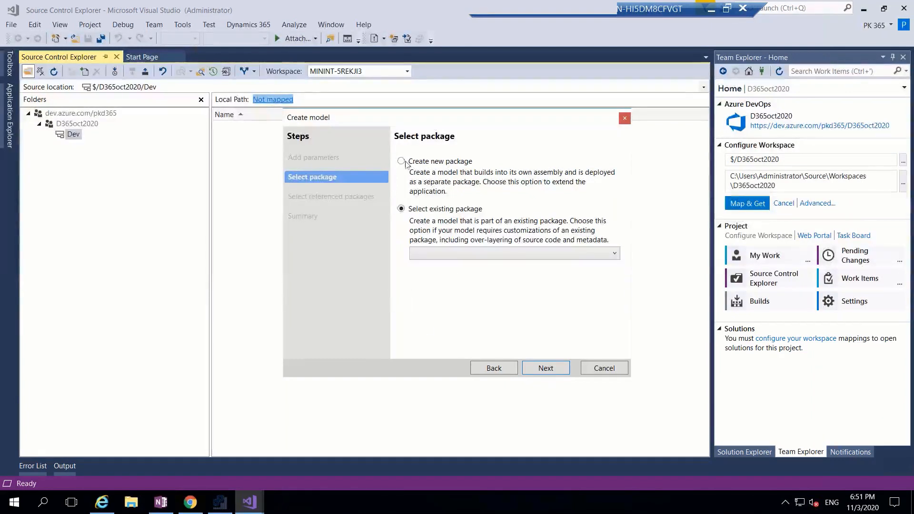
pyautogui.click(403, 162)
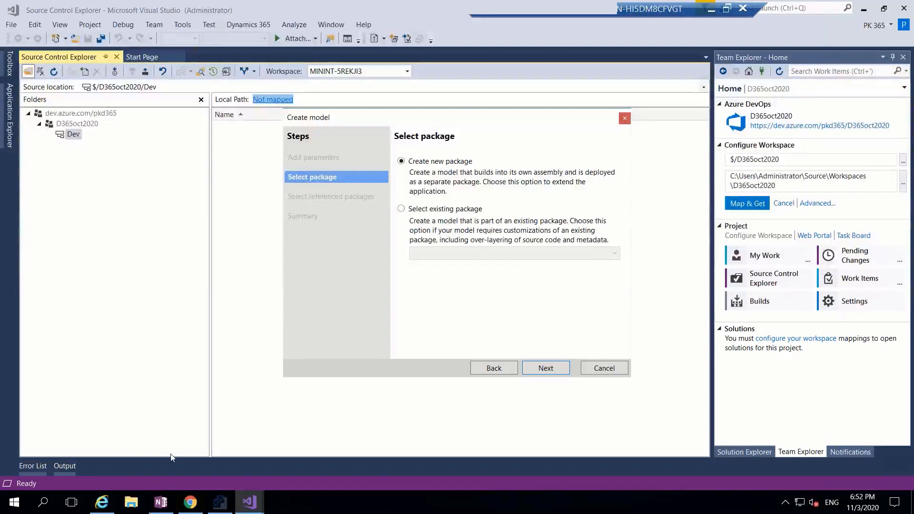
# Add a OneNote page 'Introduction to Development' noting 'Overlayering : not allowed from D365 8.1'
pyautogui.click(162, 502)
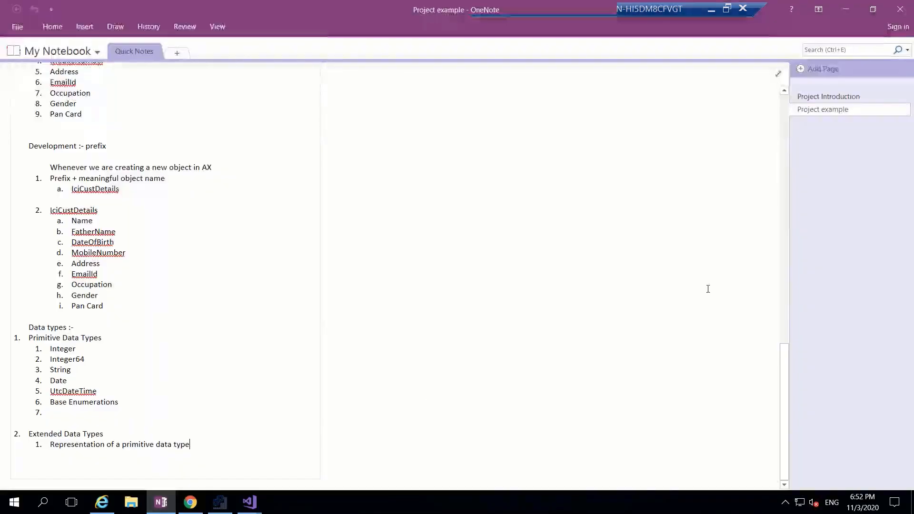
pyautogui.click(831, 69)
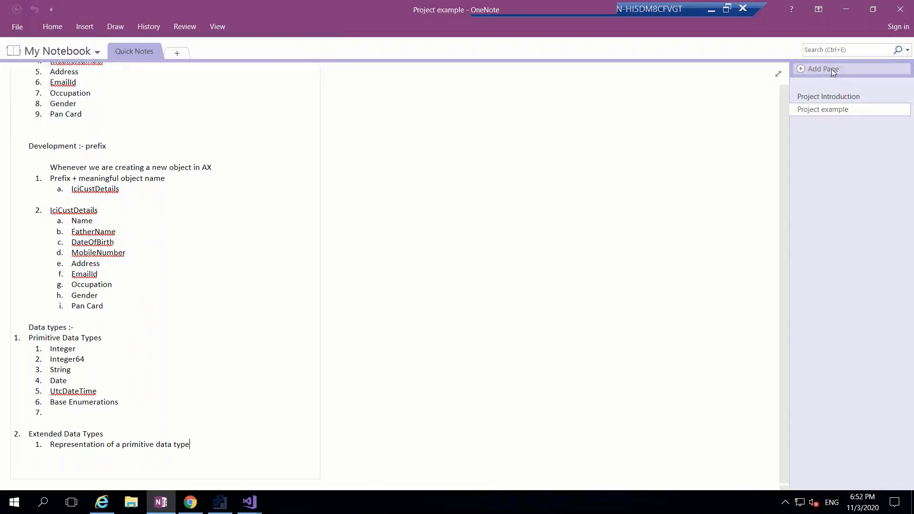
pyautogui.write('Int')
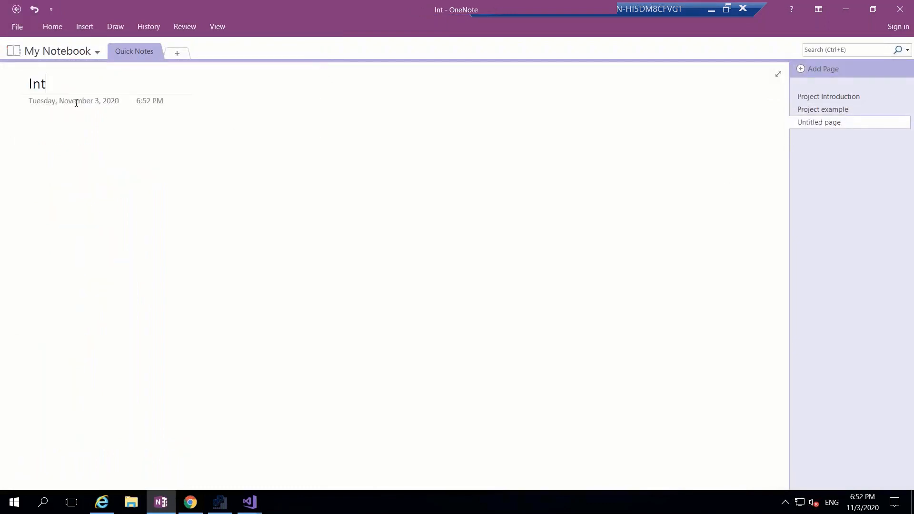
pyautogui.write('roduction to ')
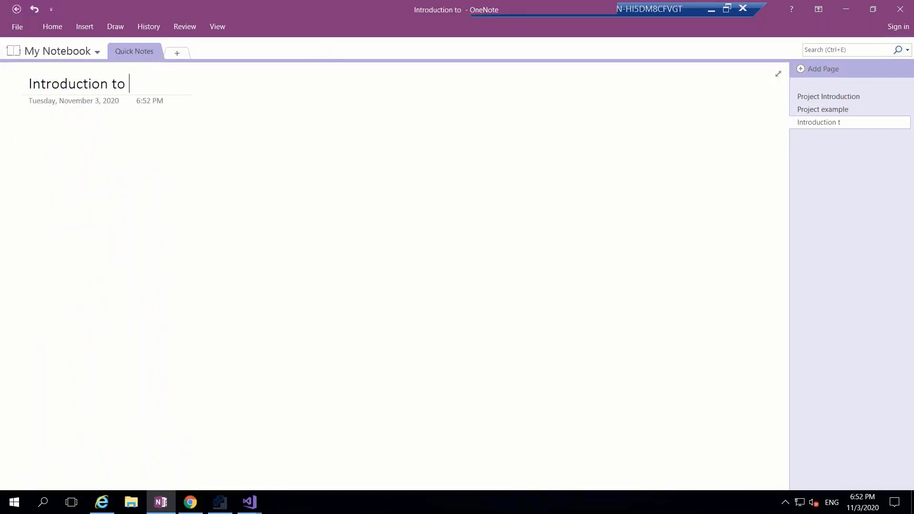
pyautogui.write('Development')
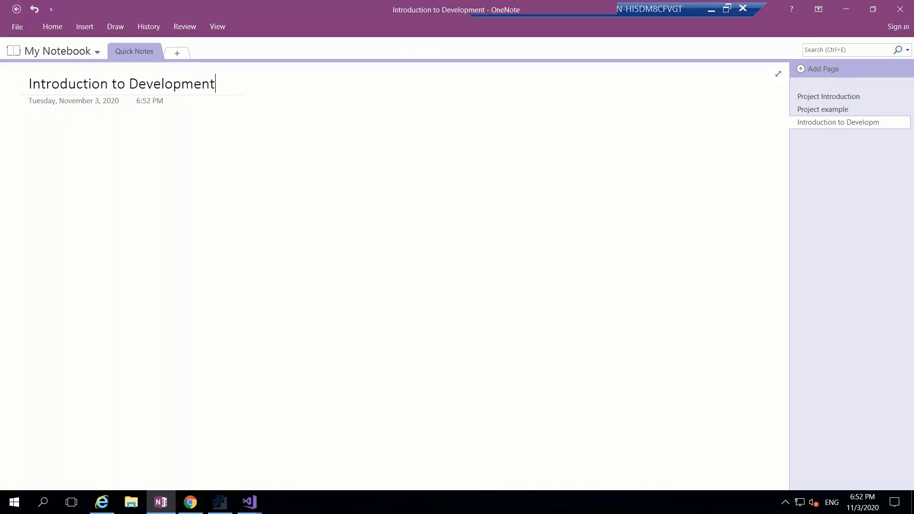
pyautogui.press('Return')
pyautogui.write('Over')
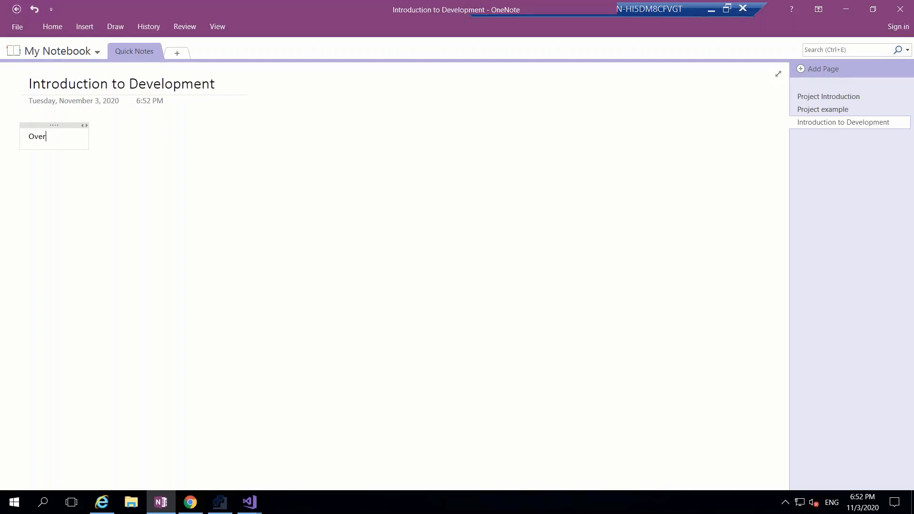
pyautogui.write('layering ')
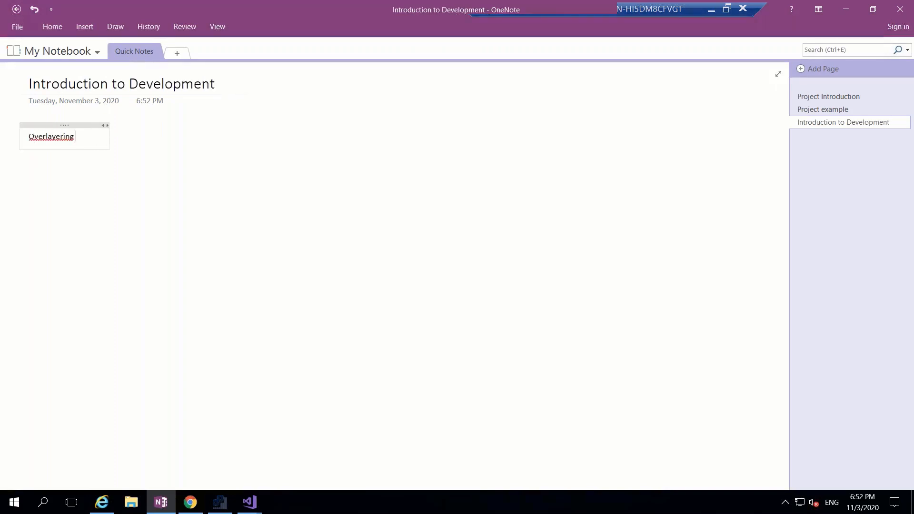
pyautogui.write(': not allowed ')
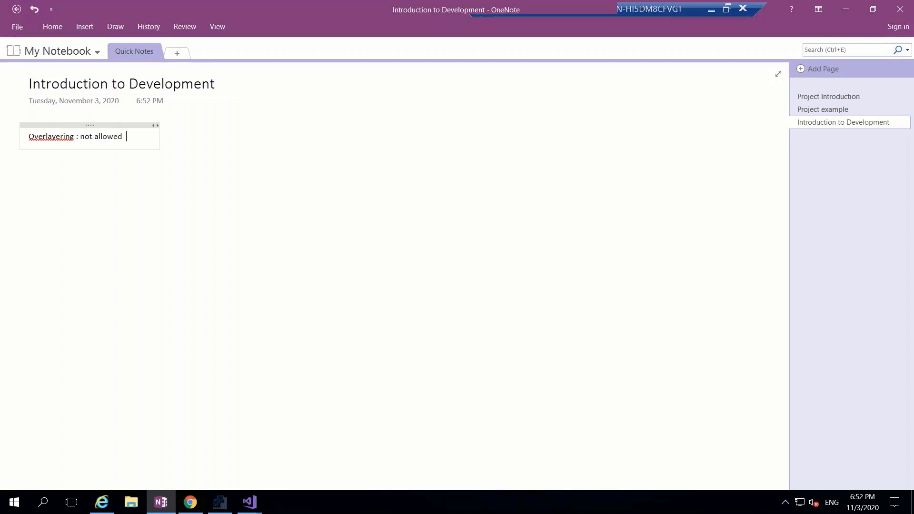
pyautogui.write(' from D365 8')
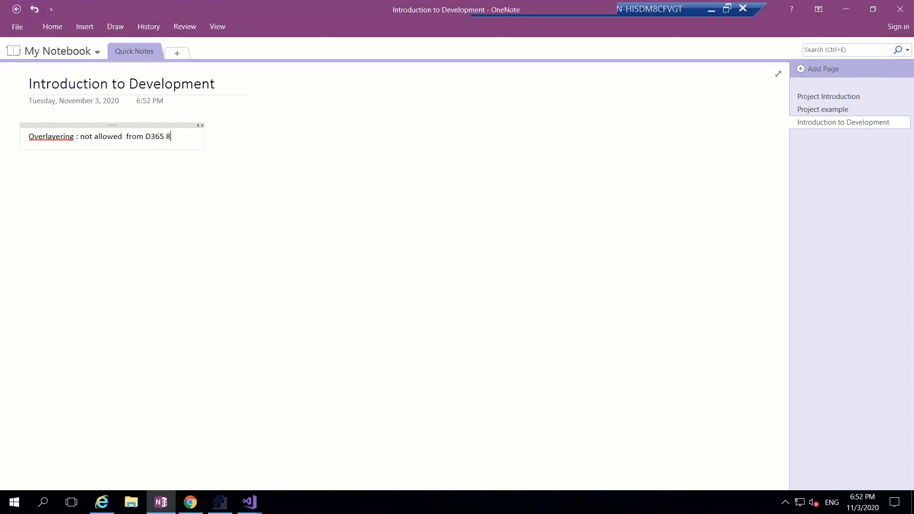
pyautogui.write('.1')
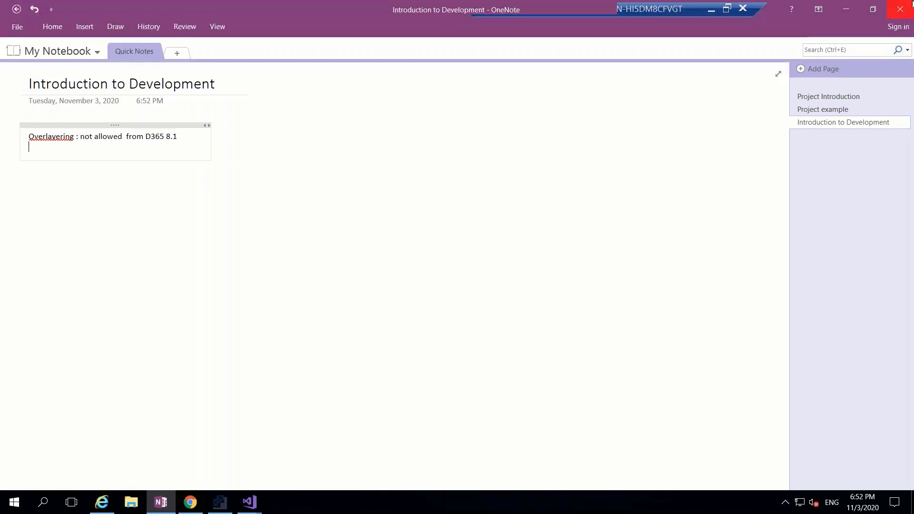
pyautogui.click(846, 10)
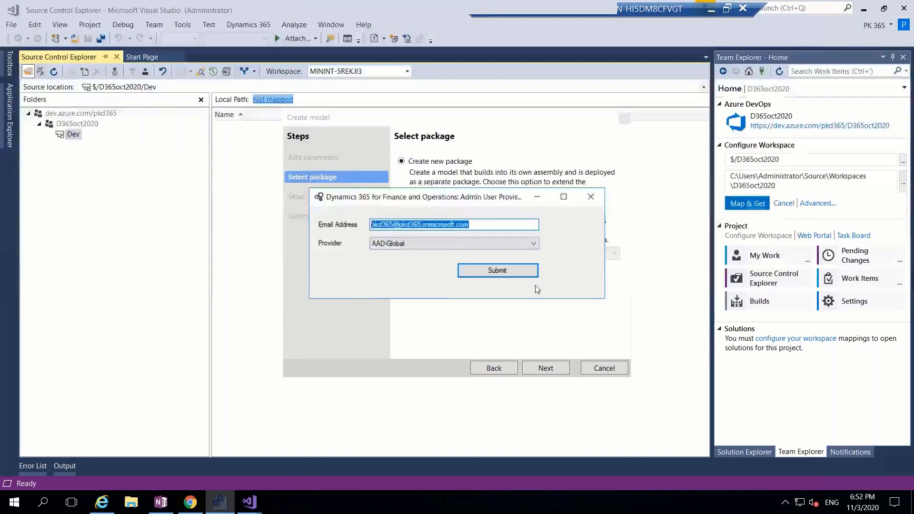
# Submit the provisioning prompt, advance the model wizard once, then cancel it
pyautogui.click(527, 275)
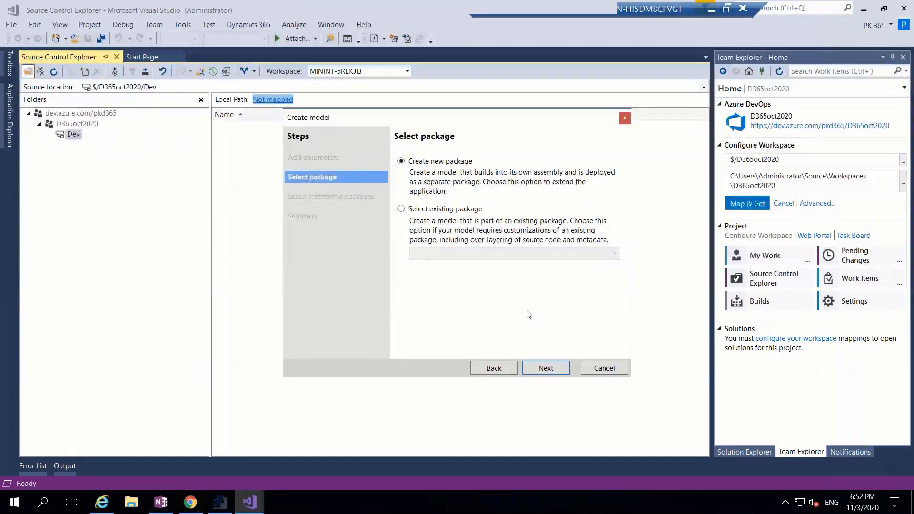
pyautogui.click(541, 370)
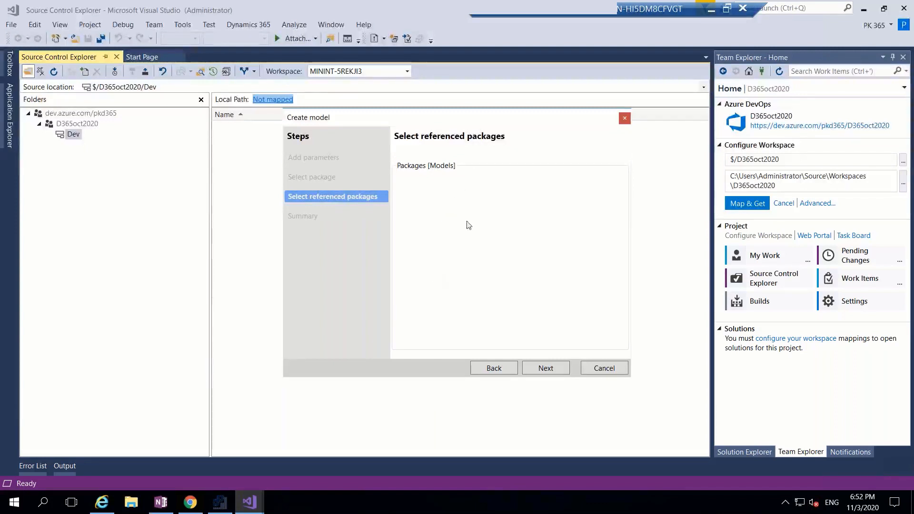
pyautogui.click(612, 371)
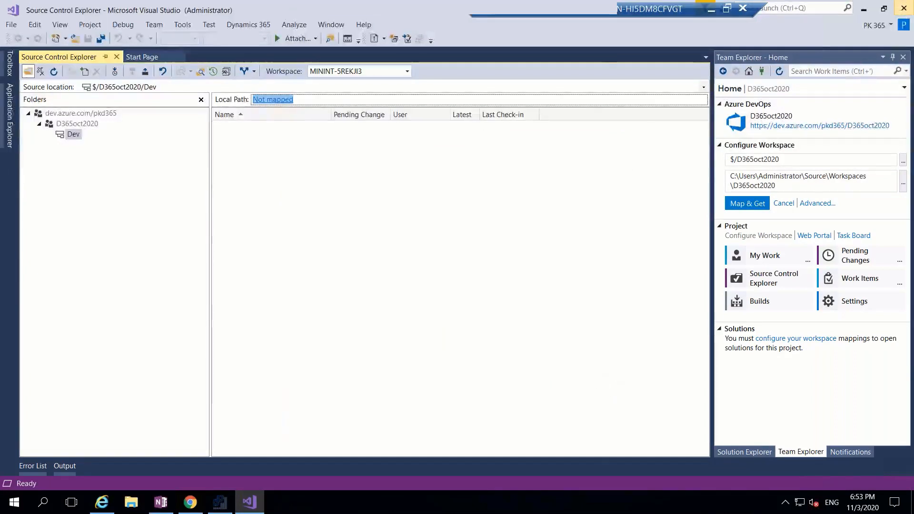
# Close Visual Studio and submit the admin e-mail with AAD-Global kept as the provider
pyautogui.click(904, 8)
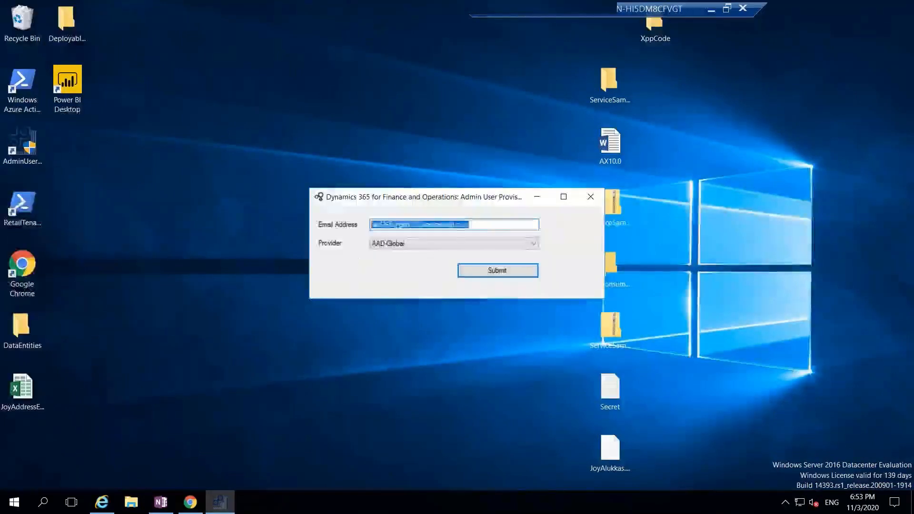
pyautogui.click(478, 225)
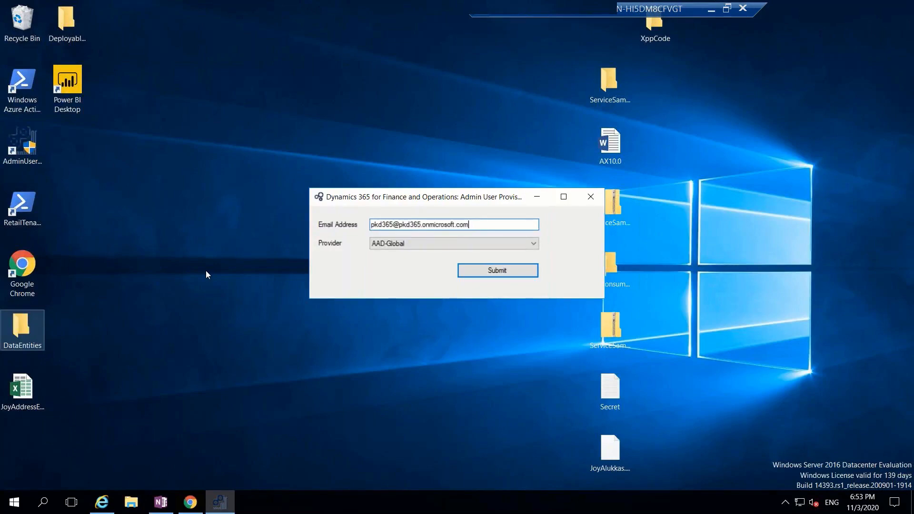
pyautogui.click(419, 245)
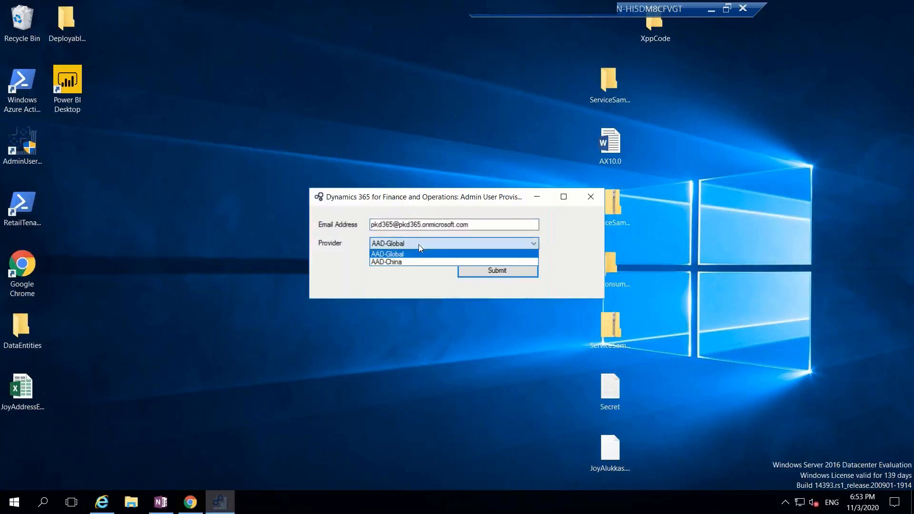
pyautogui.click(419, 244)
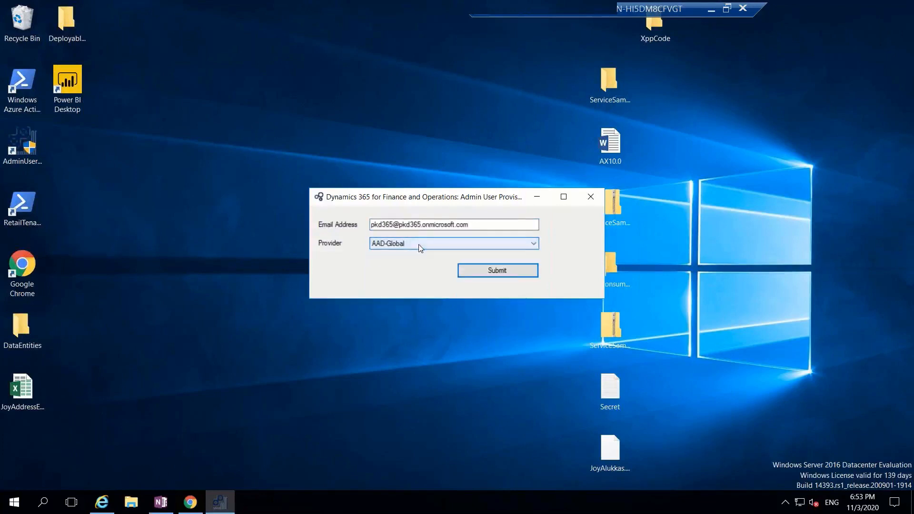
pyautogui.click(488, 270)
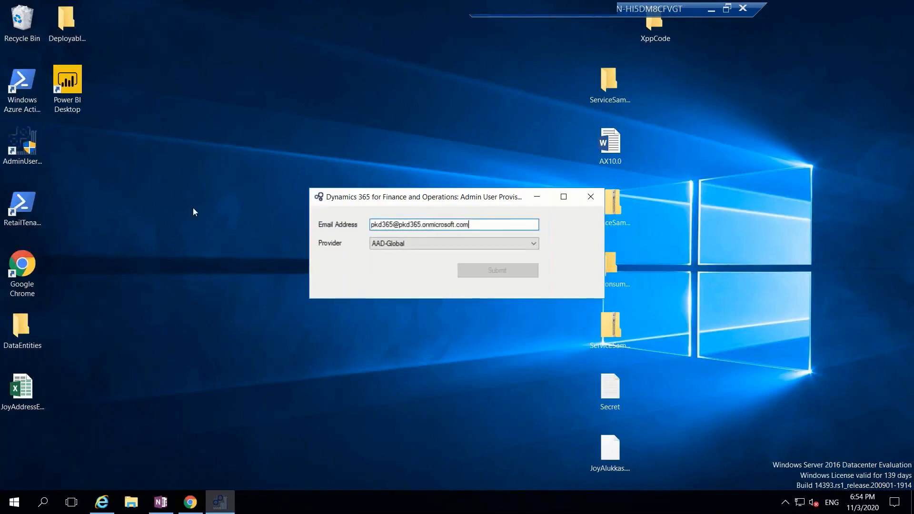
pyautogui.click(27, 152)
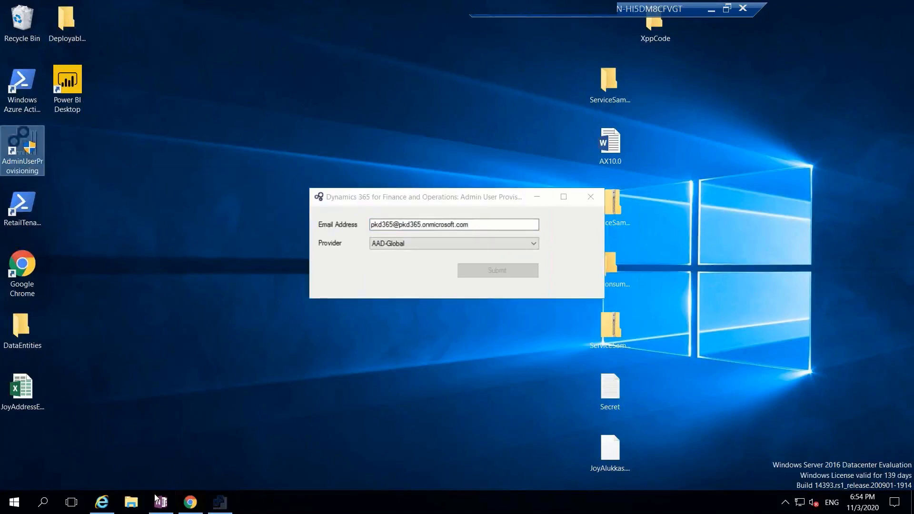
pyautogui.click(129, 504)
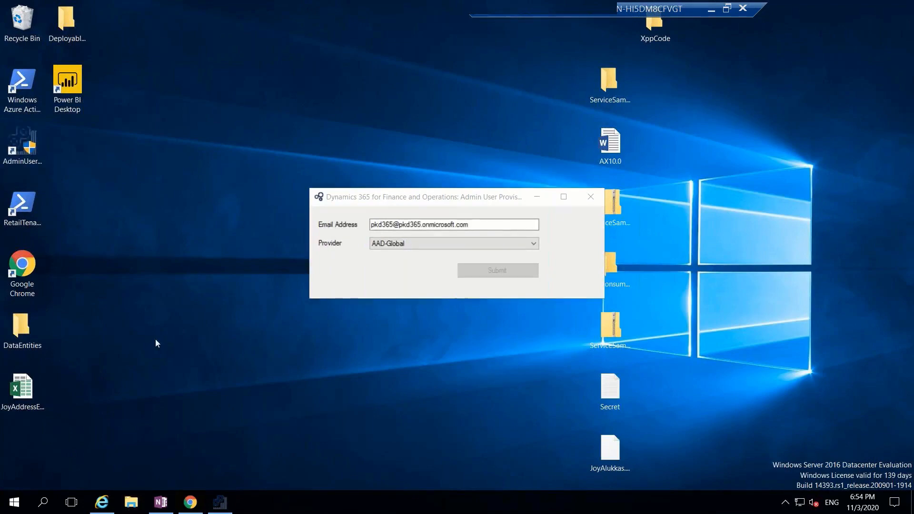
# Browse to C:\AOSService\PackagesLocalDirectory\bin and select AdminUserProvisioning
pyautogui.click(184, 335)
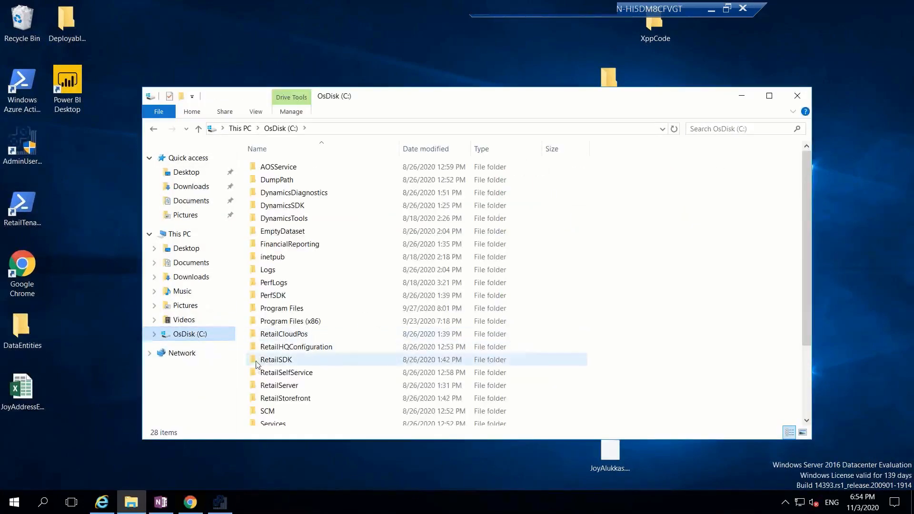
pyautogui.click(278, 169)
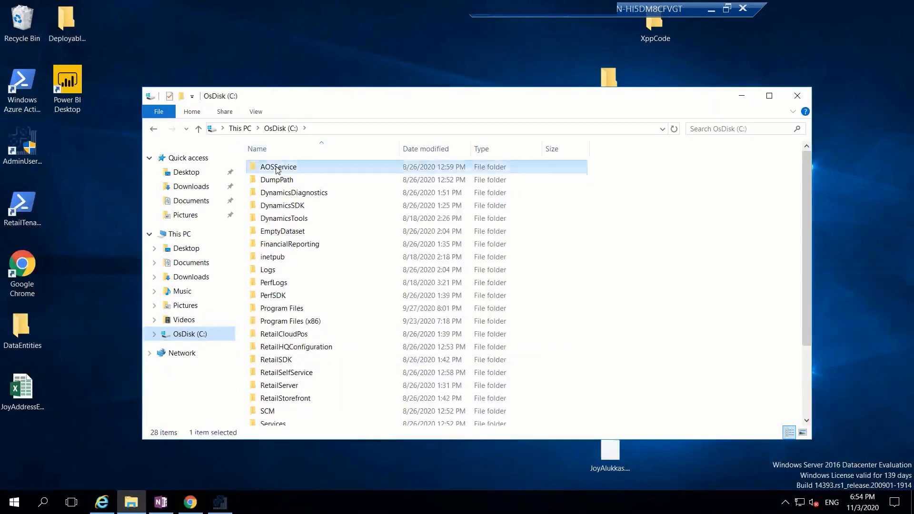
pyautogui.doubleClick(278, 169)
pyautogui.doubleClick(285, 168)
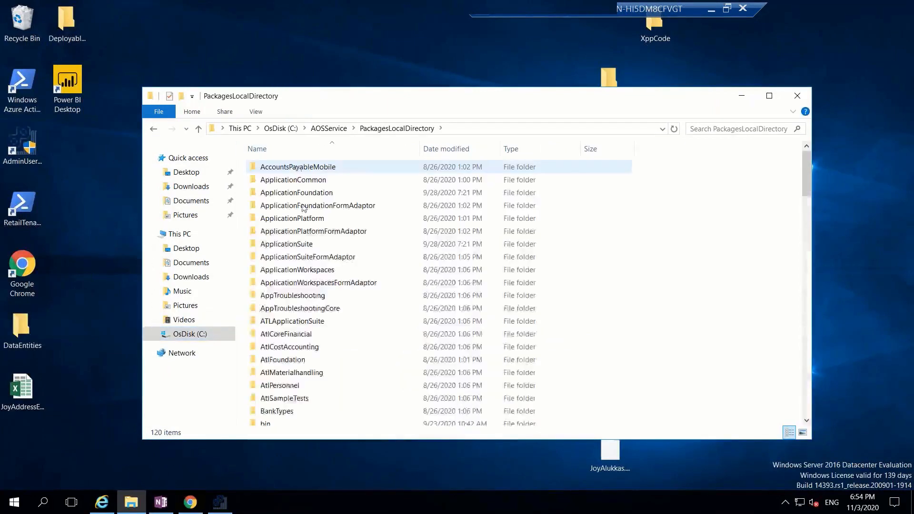
pyautogui.scroll(-4, 319, 333)
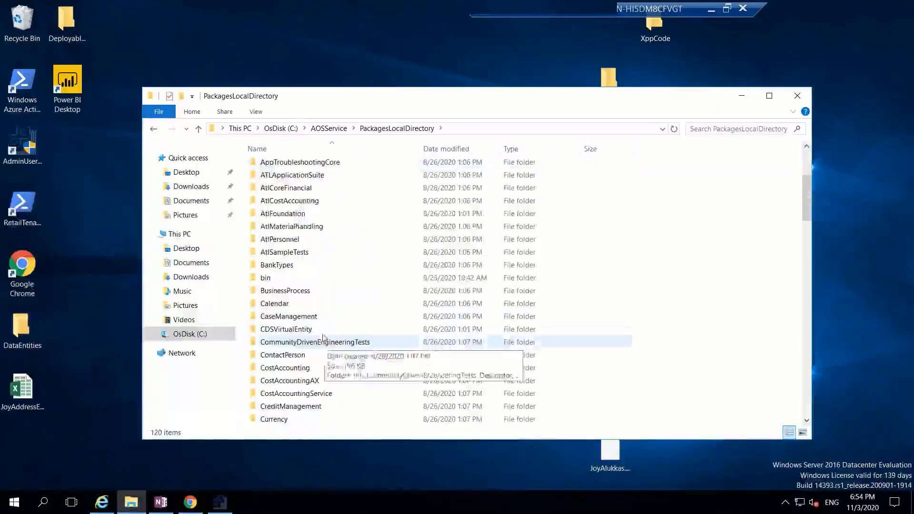
pyautogui.doubleClick(278, 279)
pyautogui.click(278, 281)
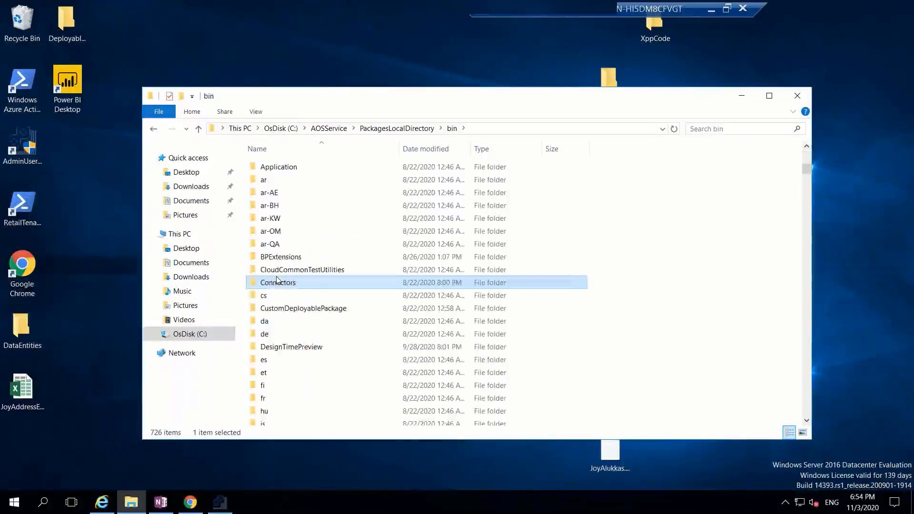
pyautogui.press('a')
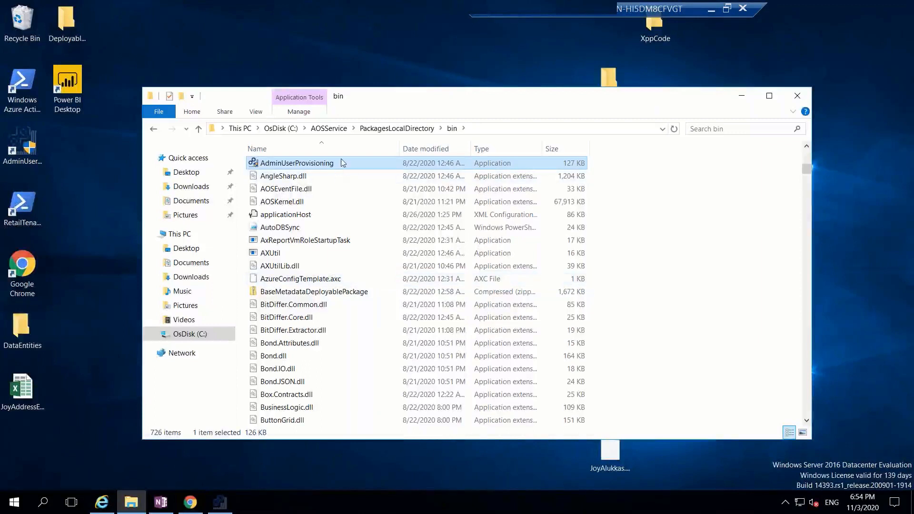
# Copy the bin folder path from the address bar and minimize File Explorer
pyautogui.click(486, 133)
pyautogui.rightClick(459, 128)
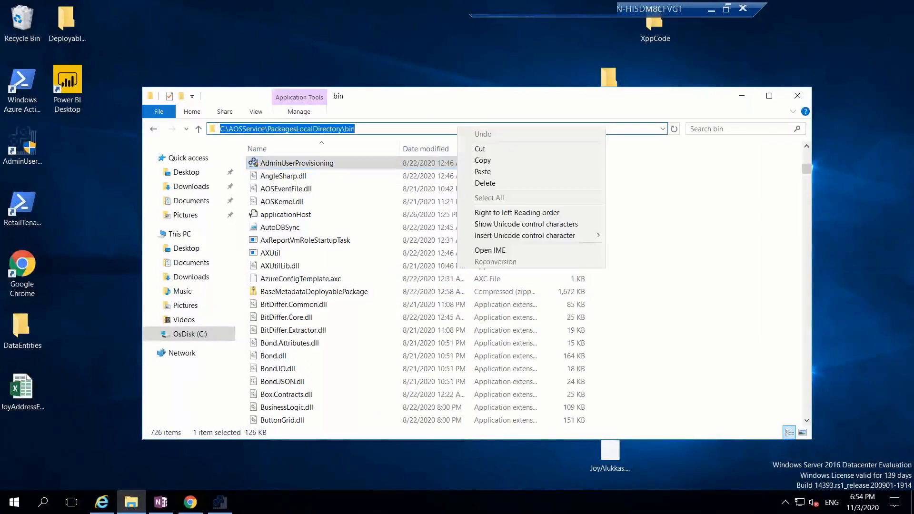
pyautogui.click(482, 161)
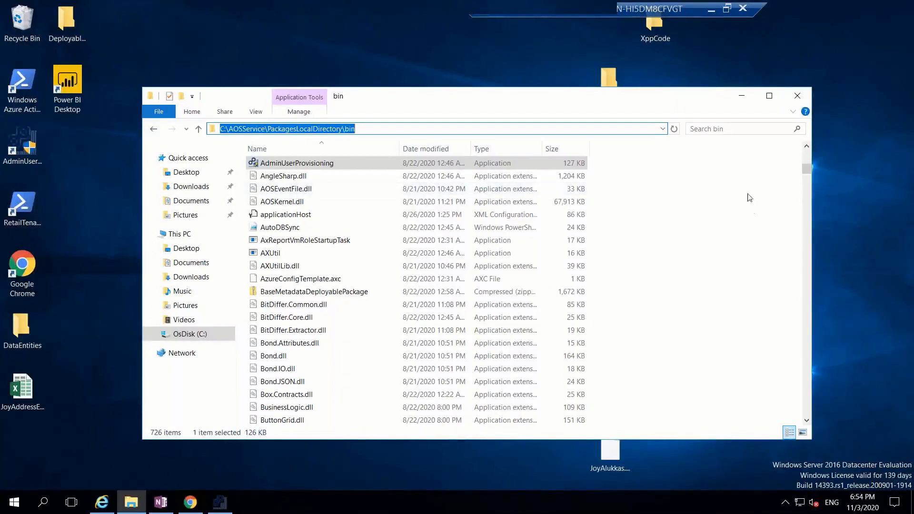
pyautogui.click(742, 96)
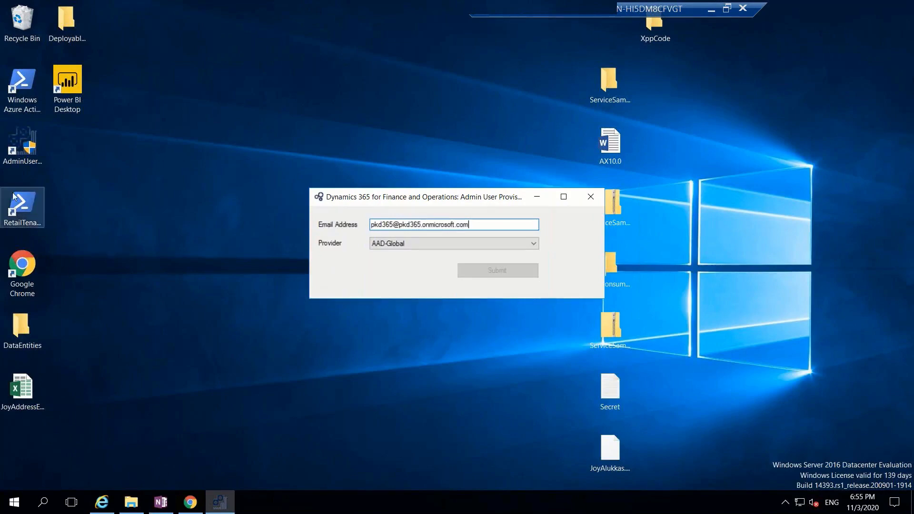
# Check the RetailTenant UpdateTool shortcut location, then return to the provisioning dialog
pyautogui.click(28, 233)
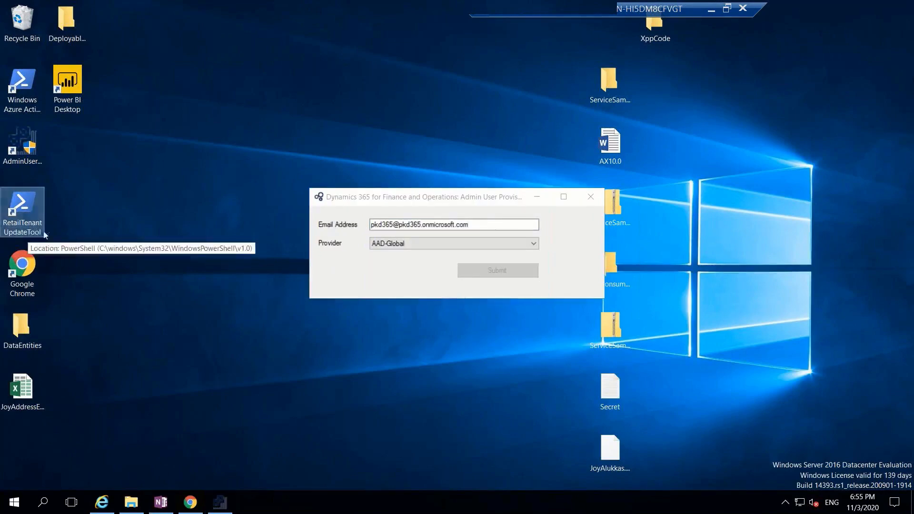
pyautogui.click(355, 203)
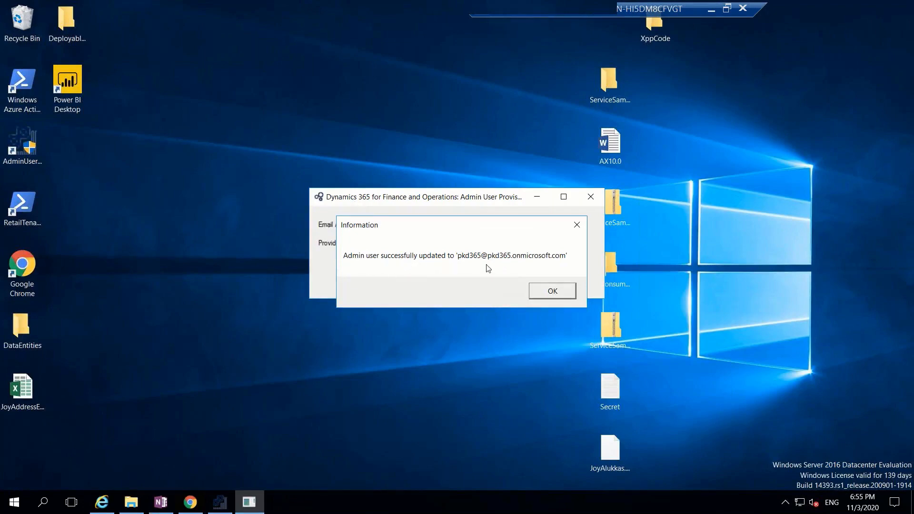
# Confirm the admin update, sign in to Dynamics 365 saving the password, then close the erroring browser
pyautogui.click(552, 291)
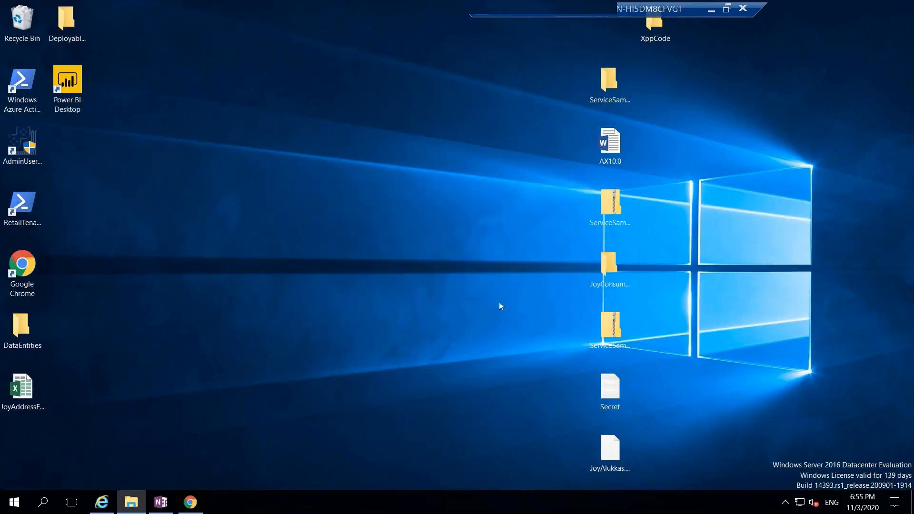
pyautogui.click(102, 504)
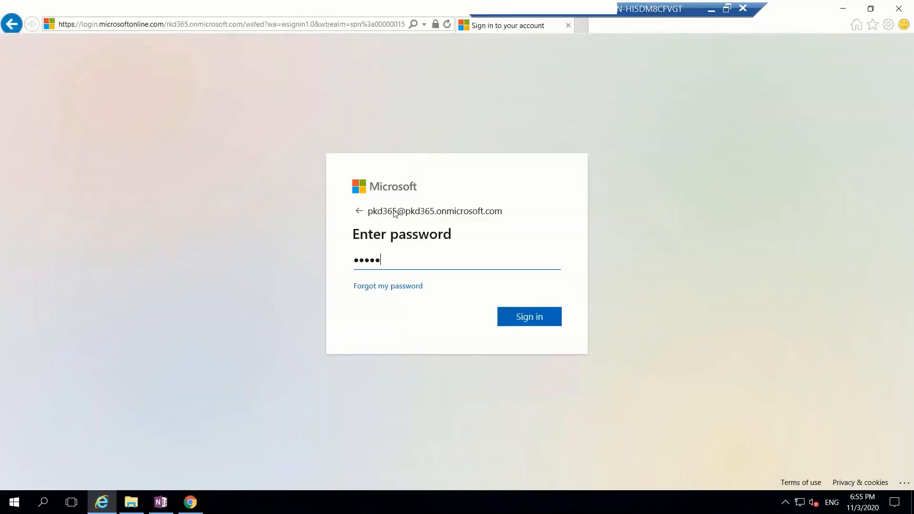
pyautogui.hotkey('ctrl', 'a')
pyautogui.press('BackSpace')
pyautogui.write('••••••••')
pyautogui.click(522, 323)
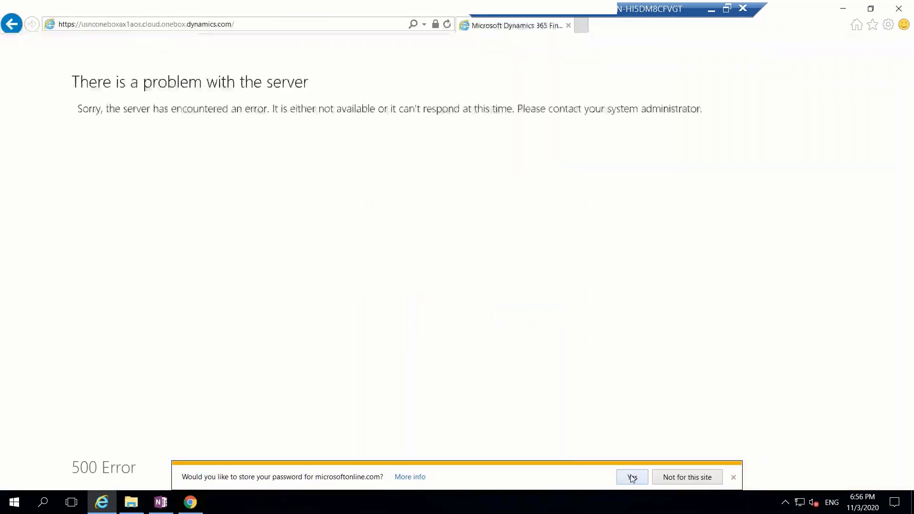
pyautogui.click(630, 477)
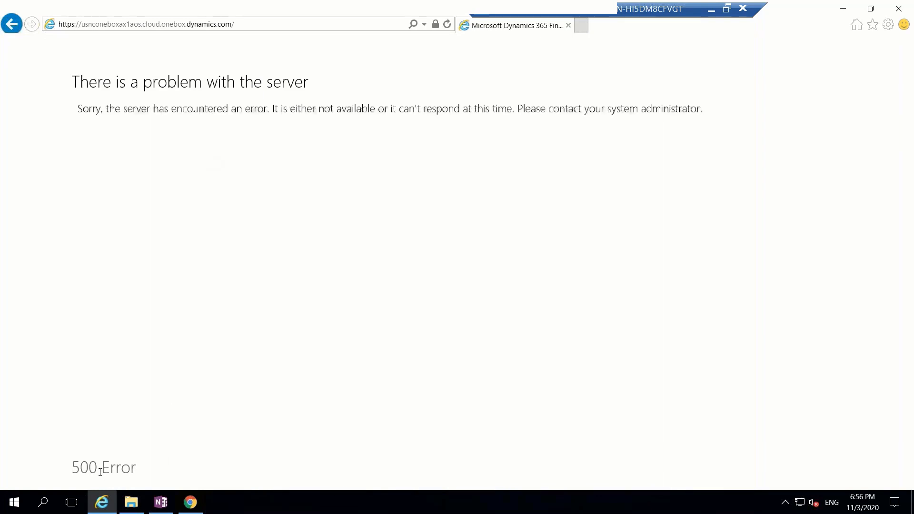
pyautogui.click(242, 26)
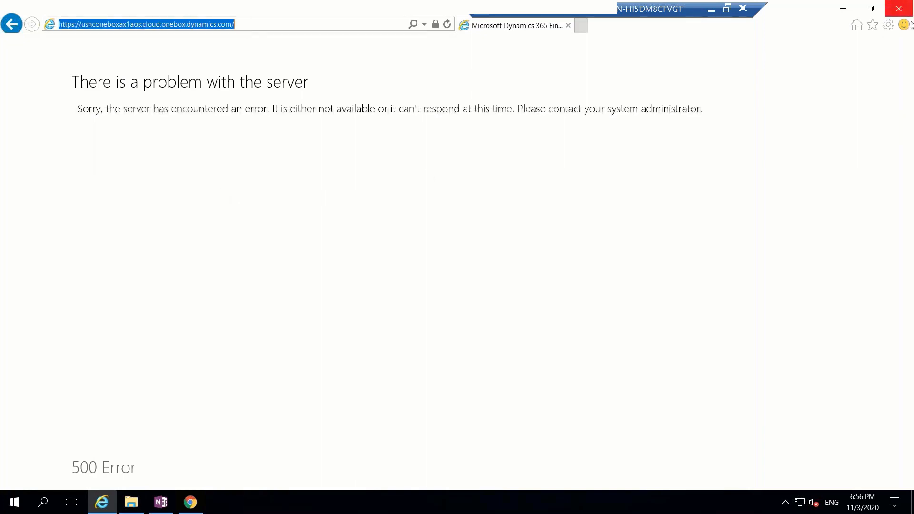
pyautogui.click(900, 6)
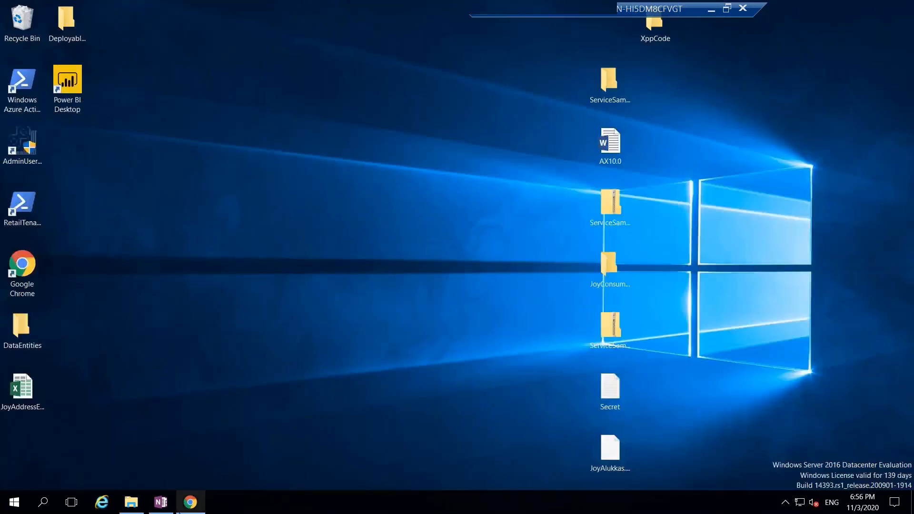
pyautogui.click(190, 502)
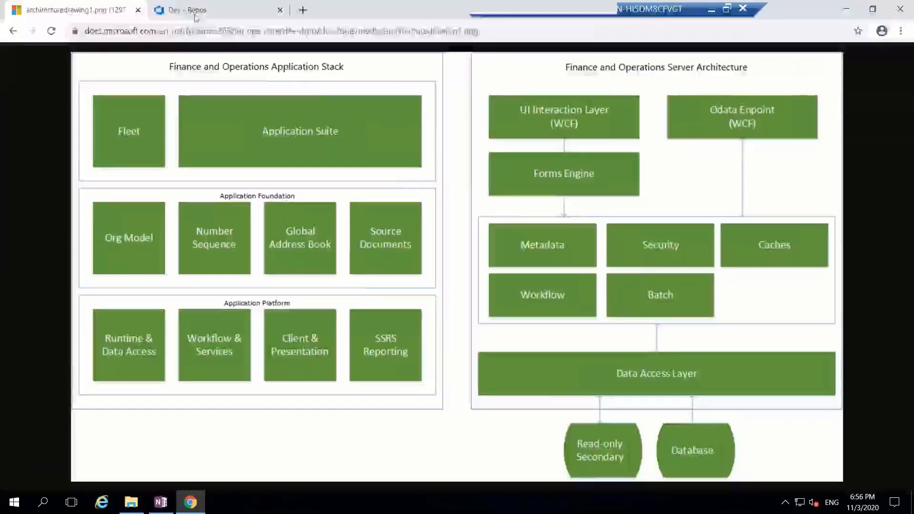
pyautogui.click(195, 14)
pyautogui.write('usn')
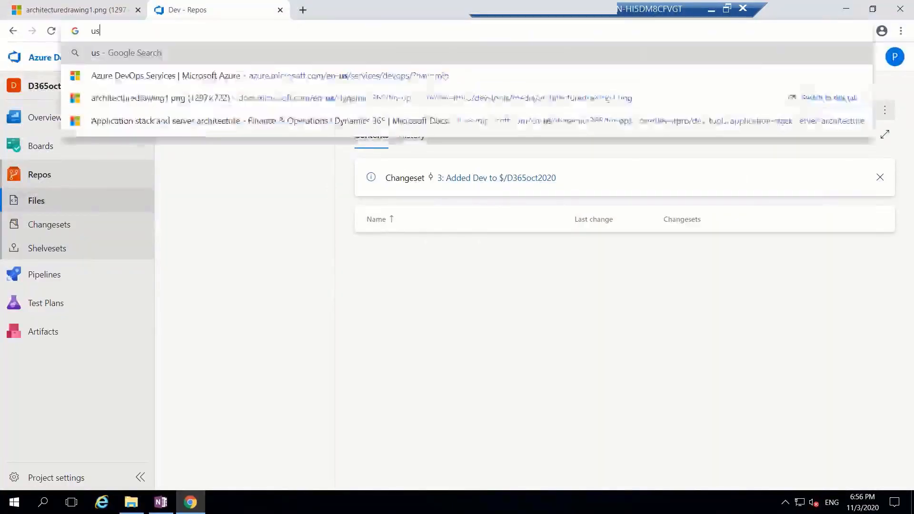
pyautogui.press('BackSpace')
pyautogui.press('BackSpace')
pyautogui.press('BackSpace')
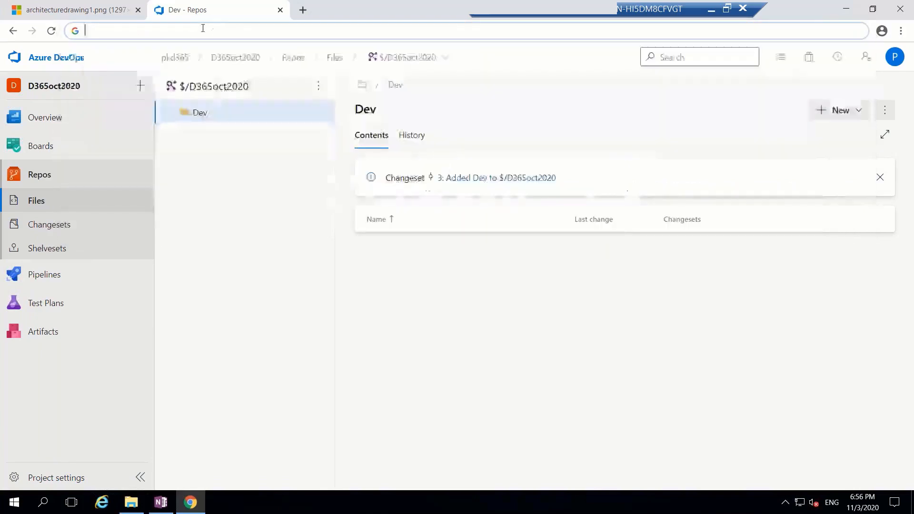
pyautogui.click(849, 9)
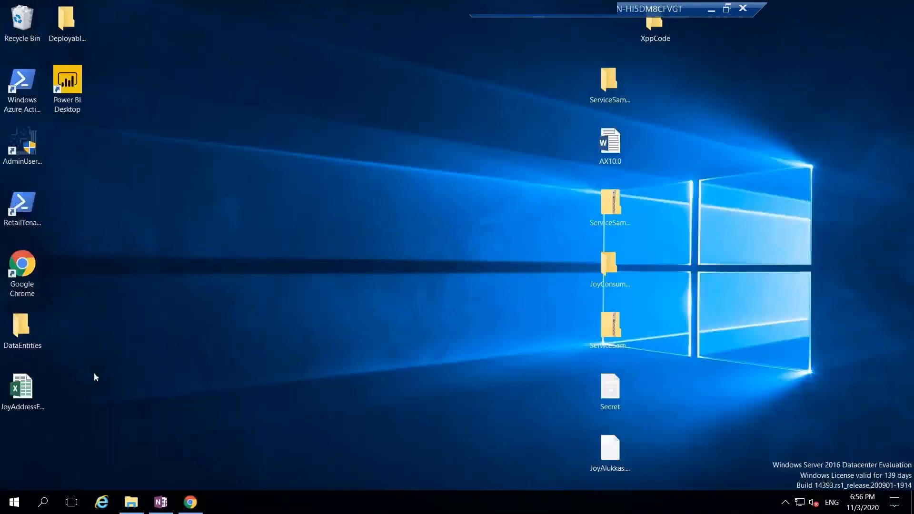
# Open Internet Explorer and bring up Internet Options from the Tools menu
pyautogui.click(101, 503)
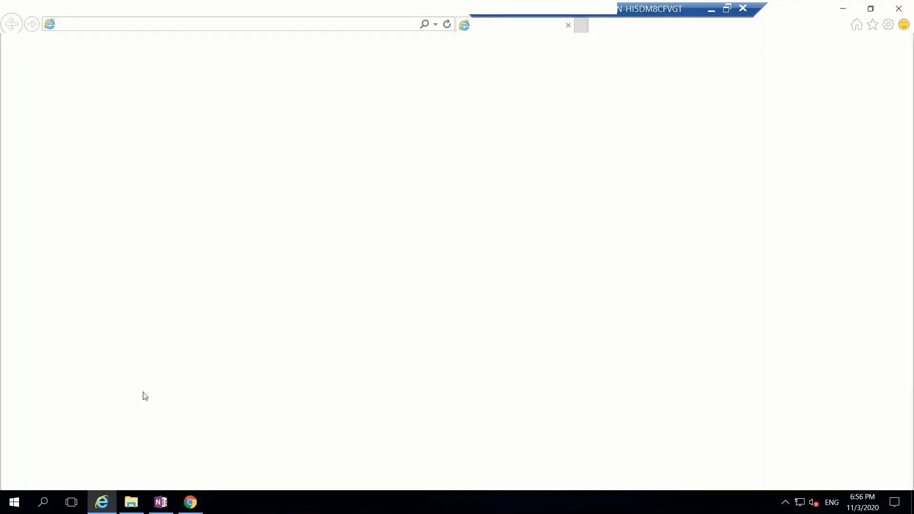
pyautogui.click(181, 22)
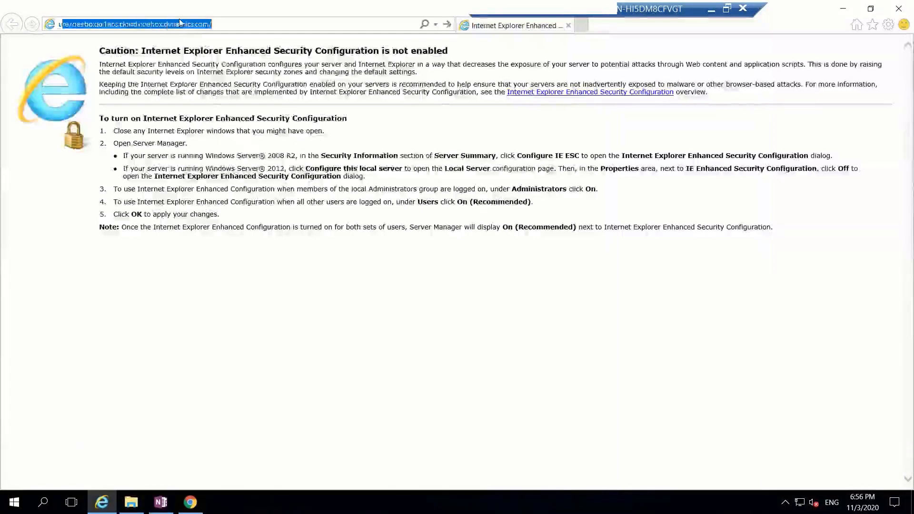
pyautogui.write('us')
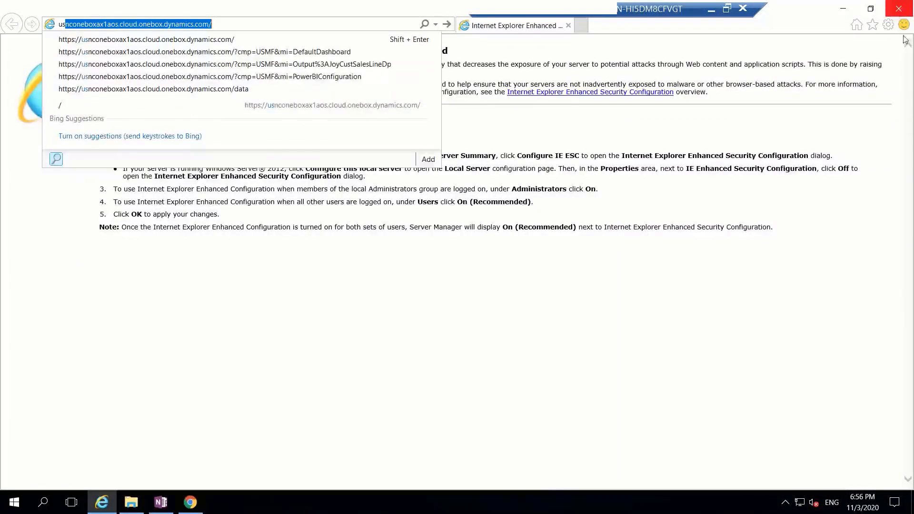
pyautogui.click(889, 24)
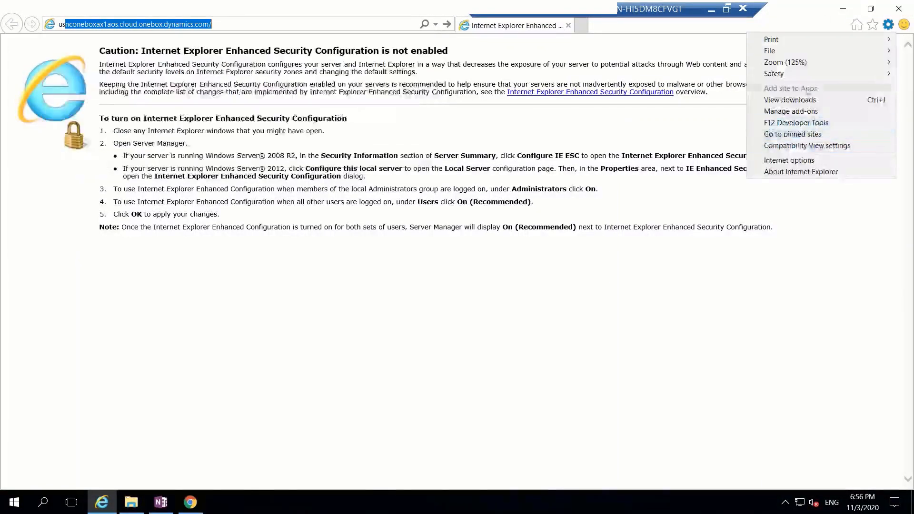
pyautogui.click(790, 160)
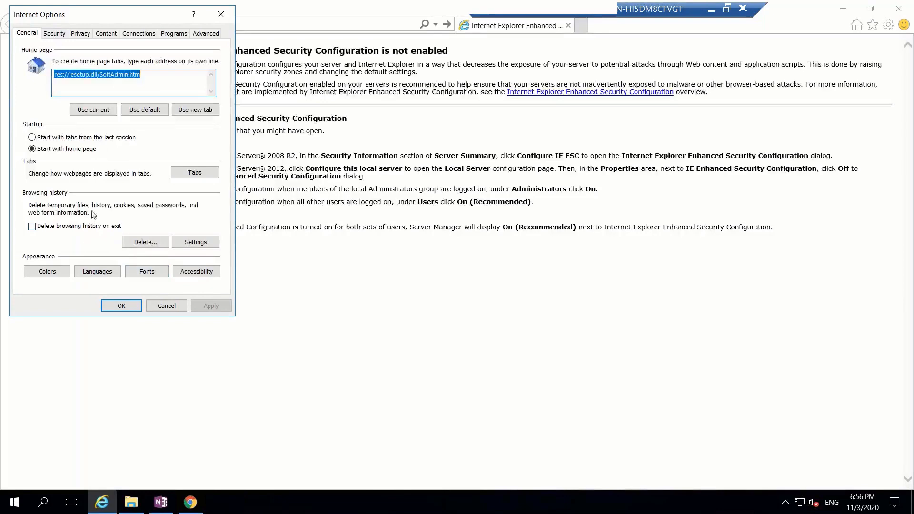
# Delete all browsing history, including form data and saved passwords, and close Internet Options
pyautogui.click(143, 242)
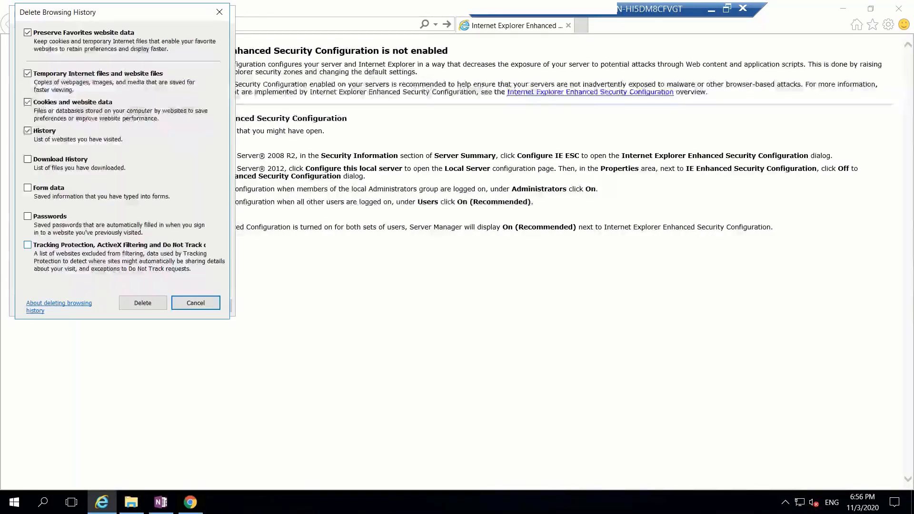
pyautogui.click(48, 189)
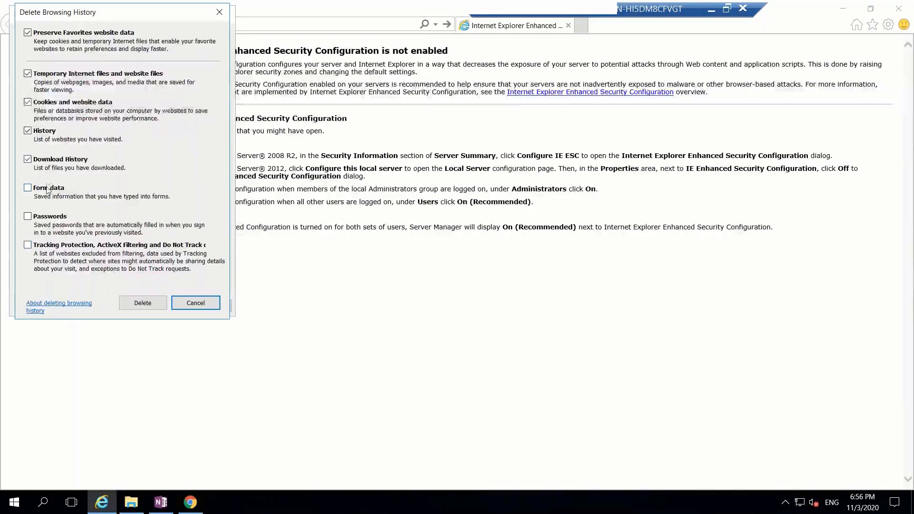
pyautogui.click(49, 221)
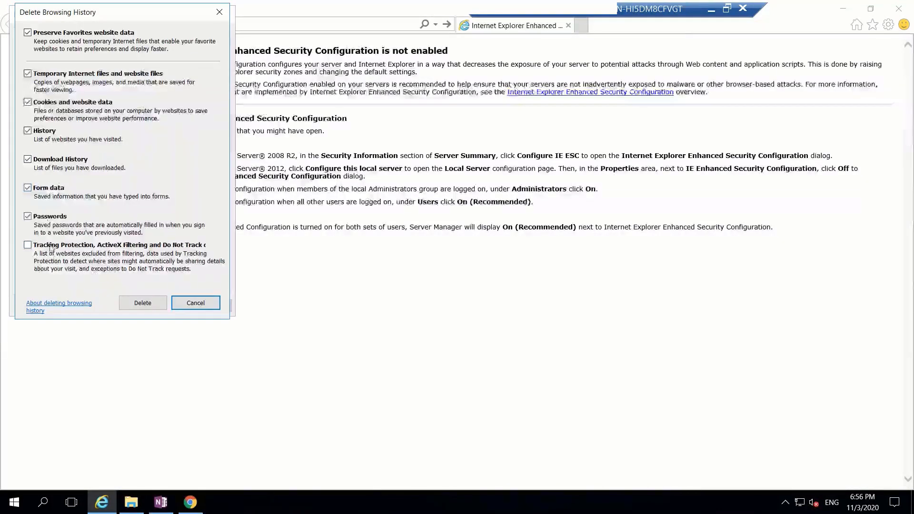
pyautogui.click(141, 303)
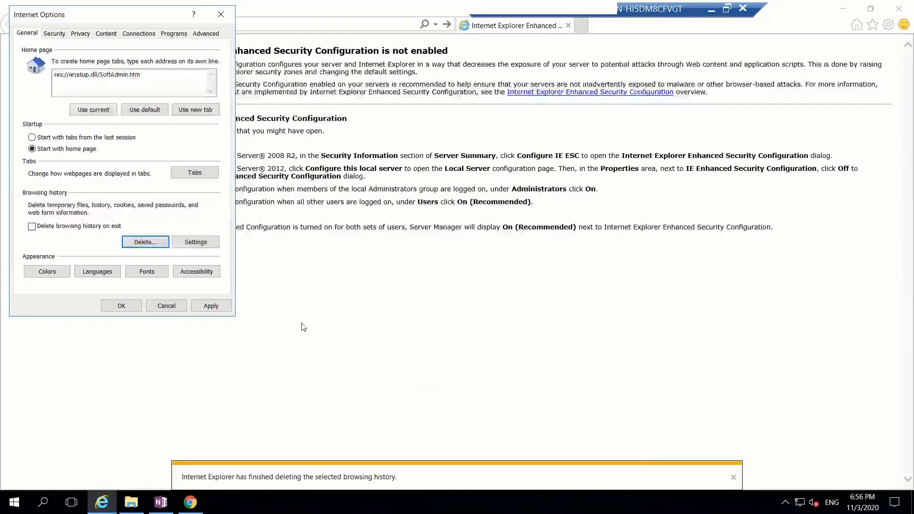
pyautogui.click(211, 306)
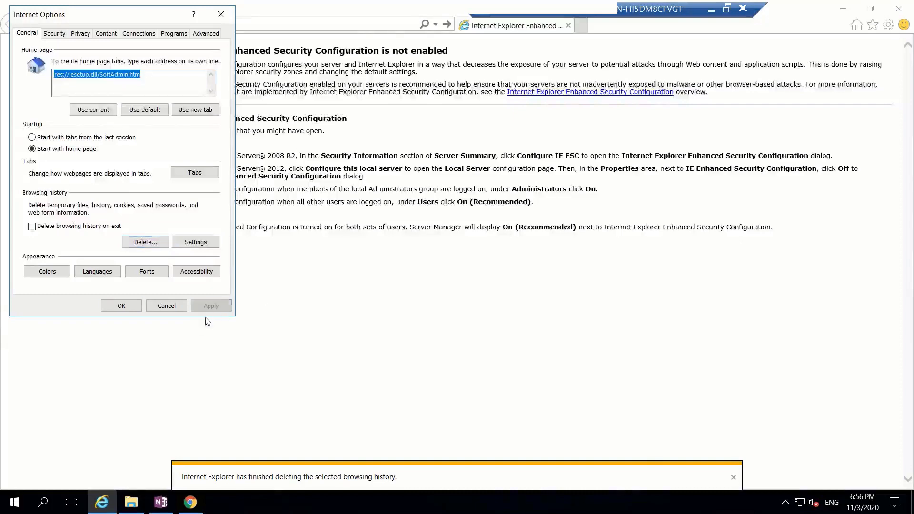
pyautogui.click(121, 305)
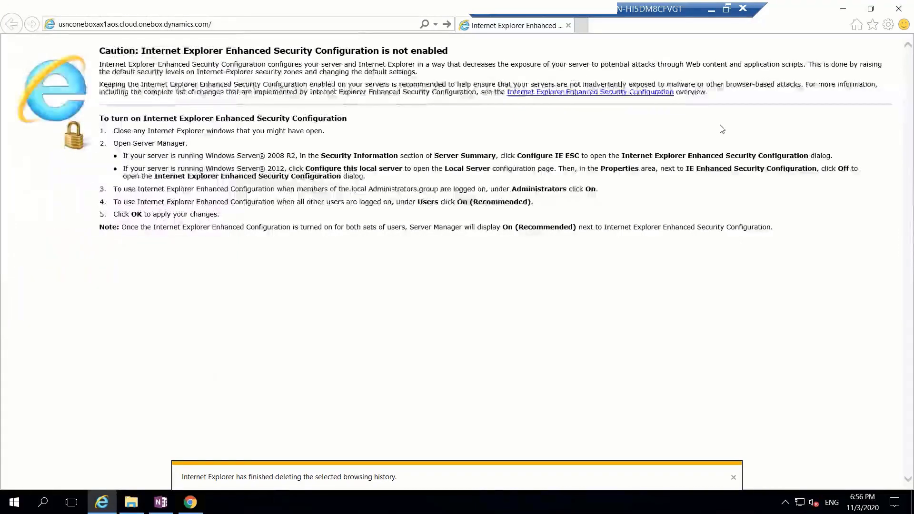
# Launch IIS Manager via the 'iis' Start search, select the AOSService site, and maximize it
pyautogui.click(910, 9)
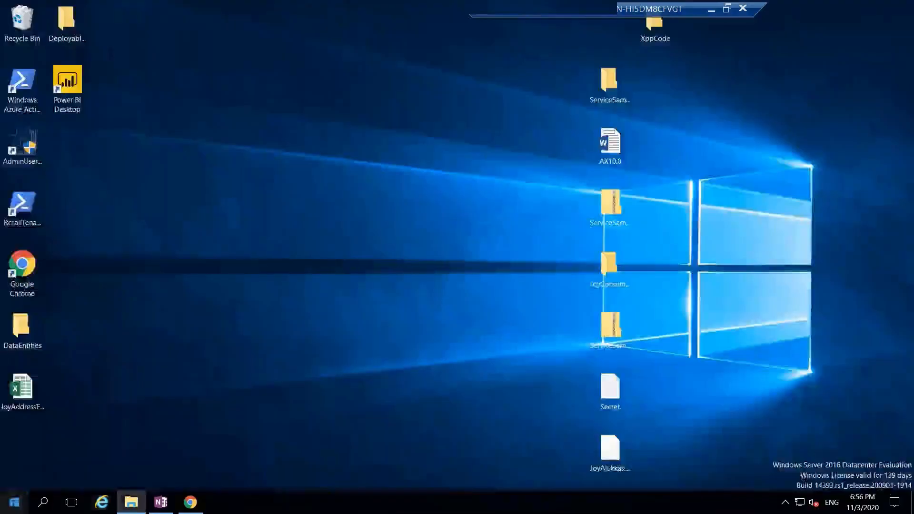
pyautogui.click(15, 503)
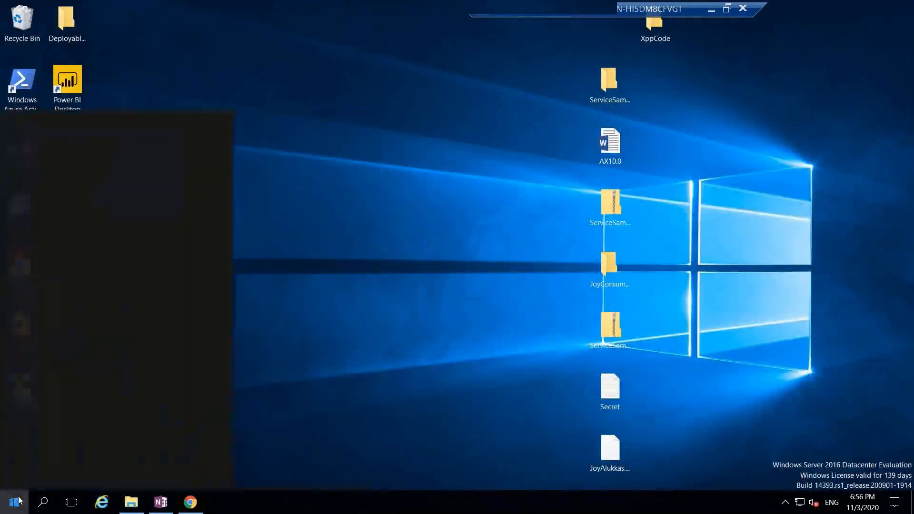
pyautogui.write('iis')
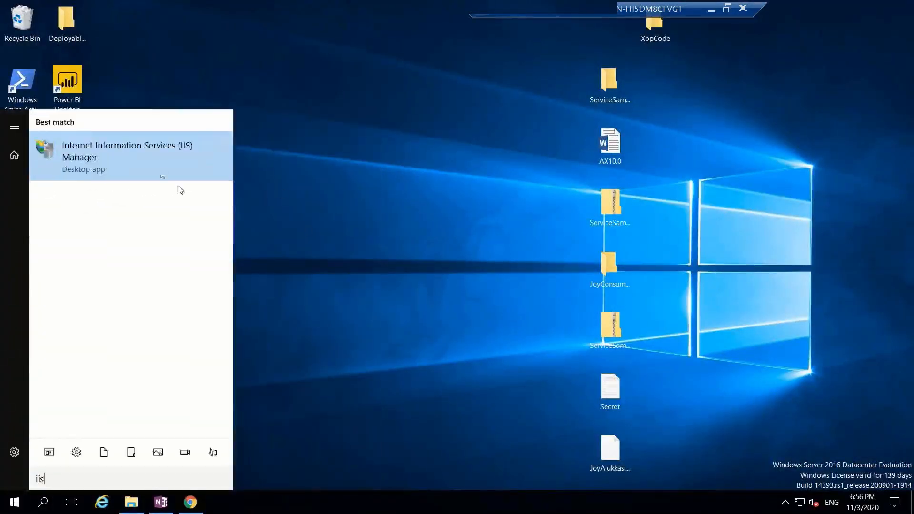
pyautogui.click(159, 156)
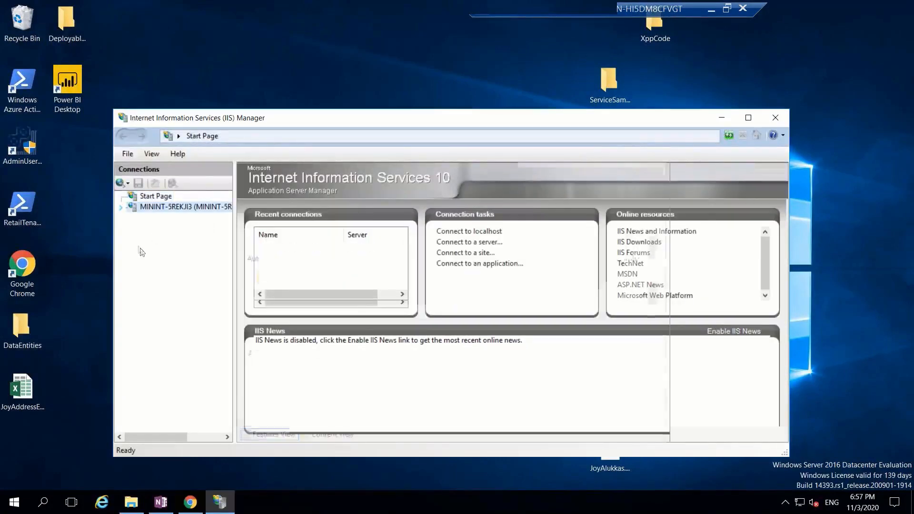
pyautogui.click(178, 239)
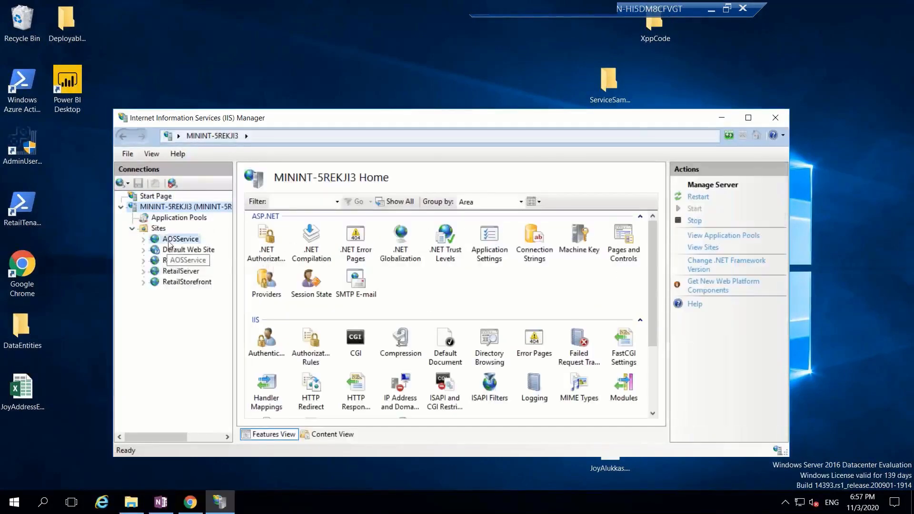
pyautogui.click(748, 118)
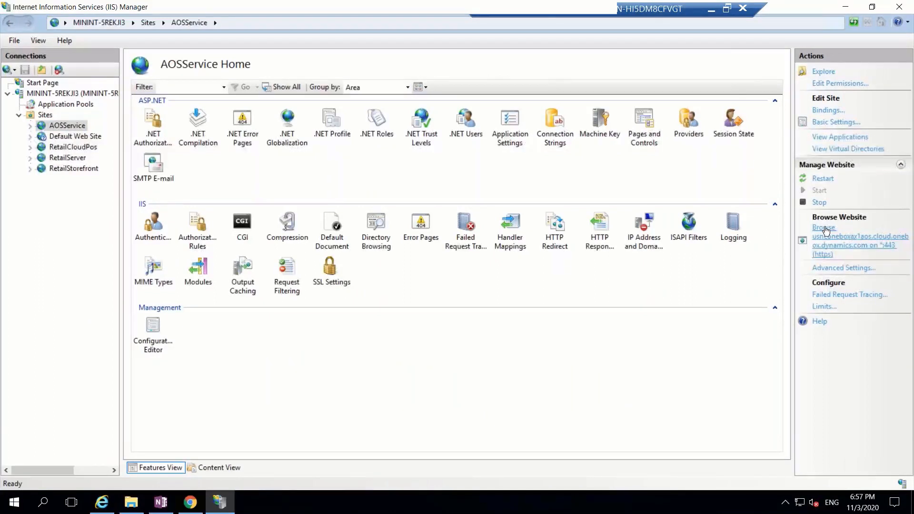
# Sign in on the browser's Microsoft page with the admin account's email and password
pyautogui.click(102, 502)
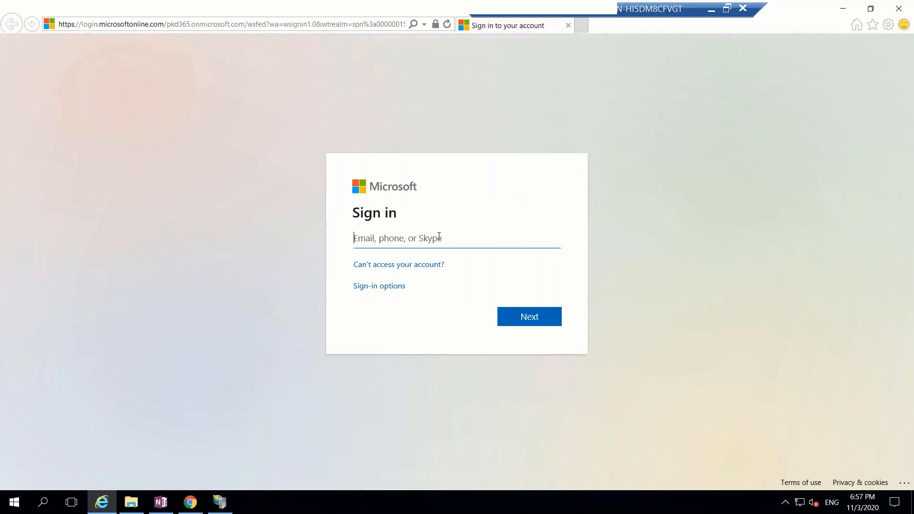
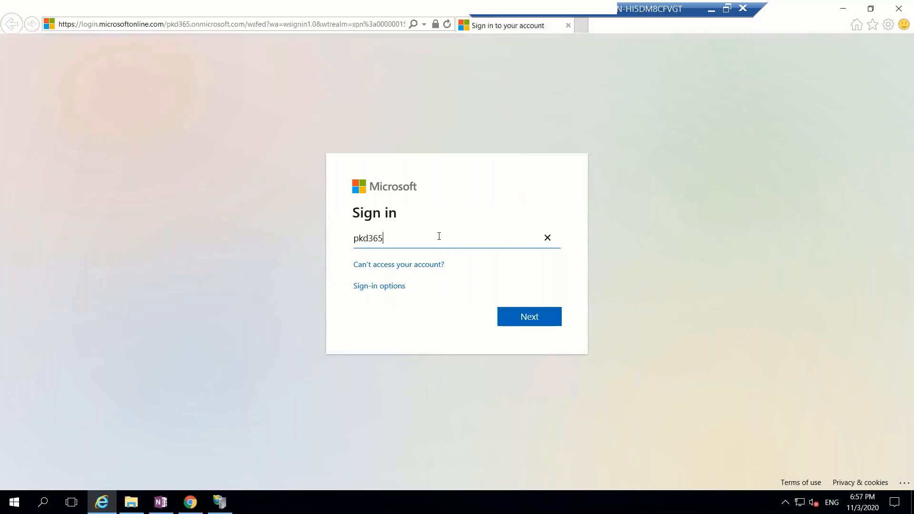
pyautogui.click(536, 320)
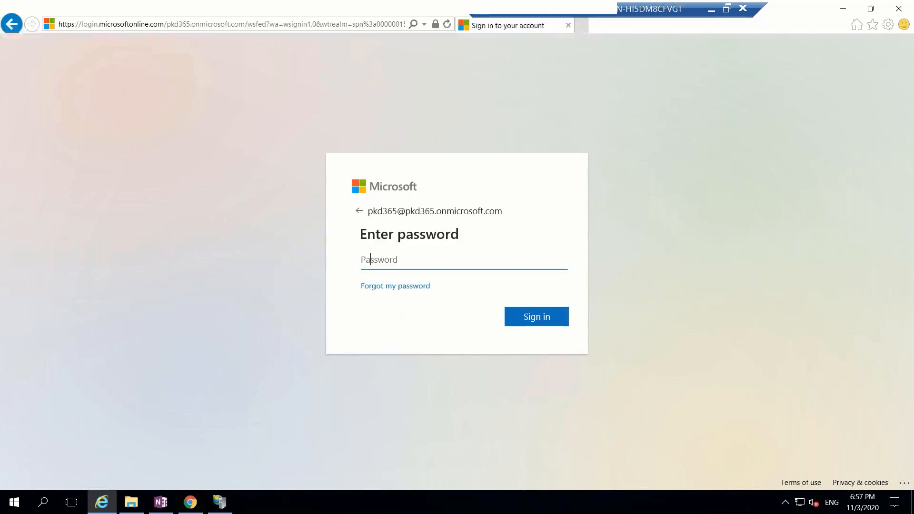
pyautogui.write('******')
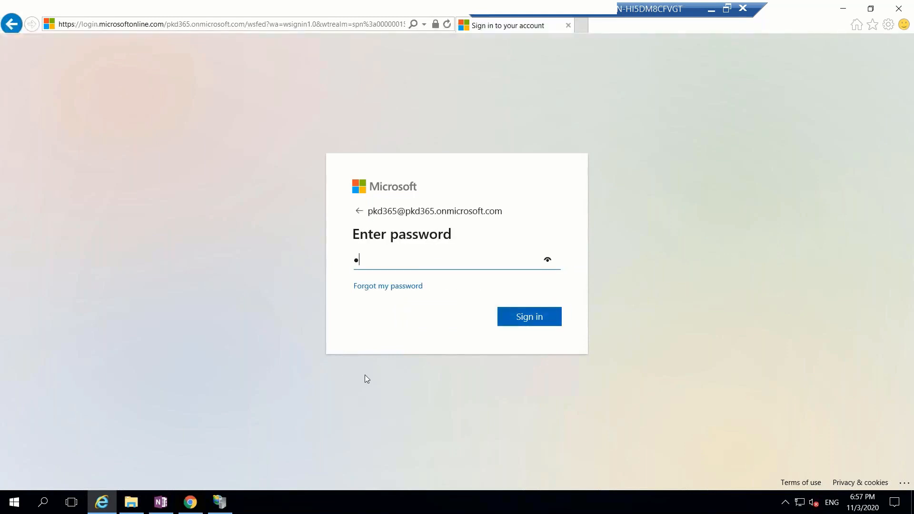
pyautogui.write('**')
pyautogui.press('Return')
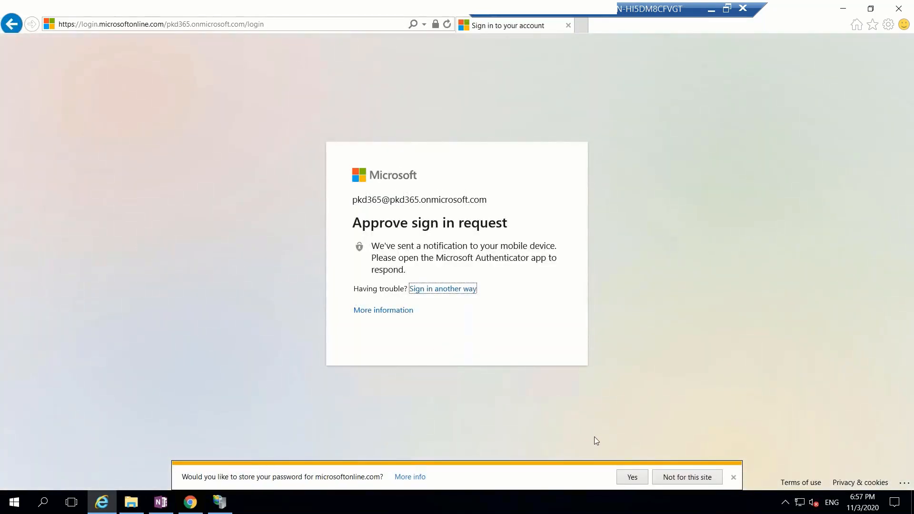
# Save the password, then choose to stay signed in without being asked again
pyautogui.click(631, 477)
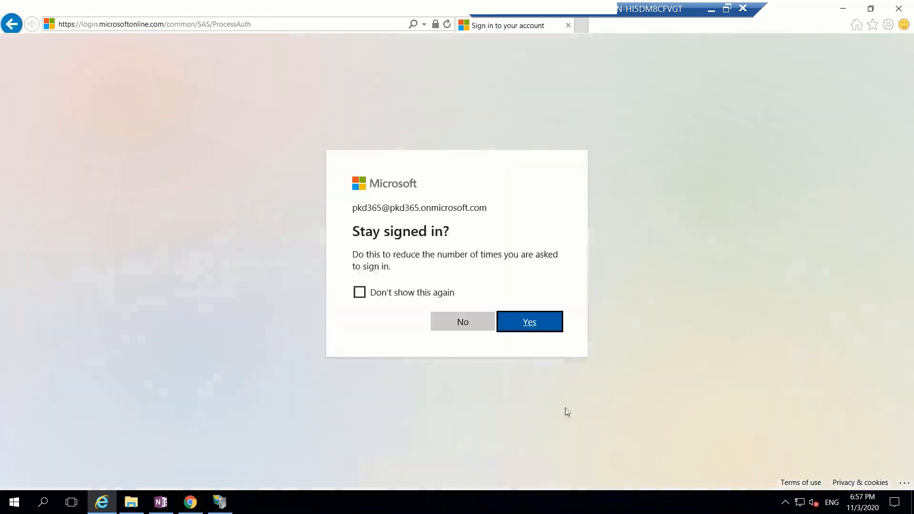
pyautogui.click(360, 292)
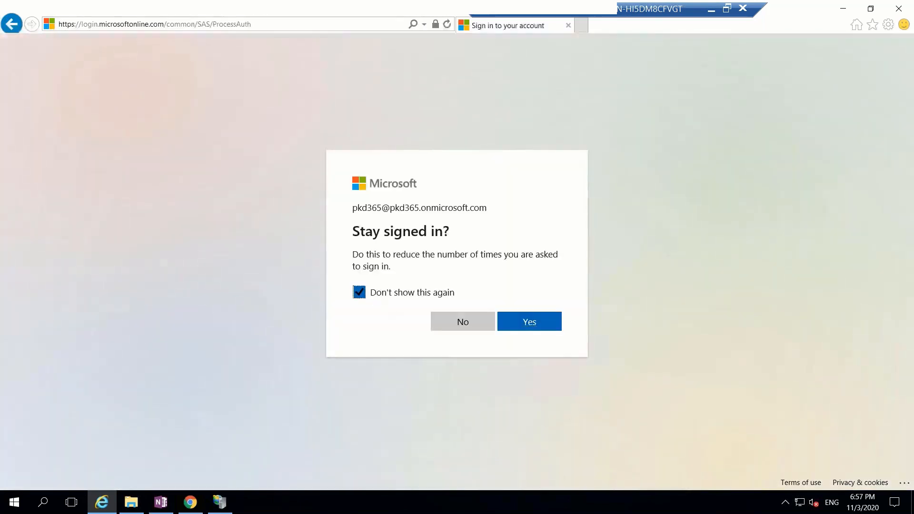
pyautogui.click(535, 324)
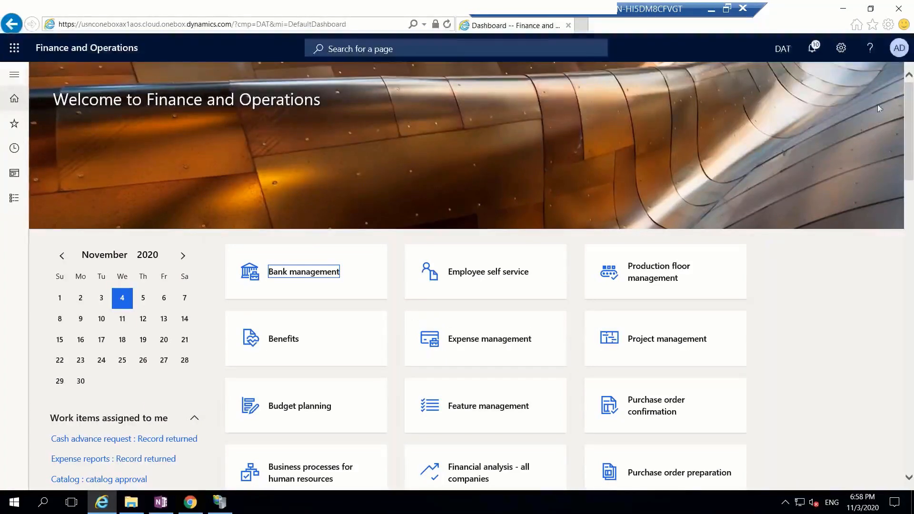
# Check the signed-in admin account in the AD avatar flyout, then minimize the browser
pyautogui.click(899, 53)
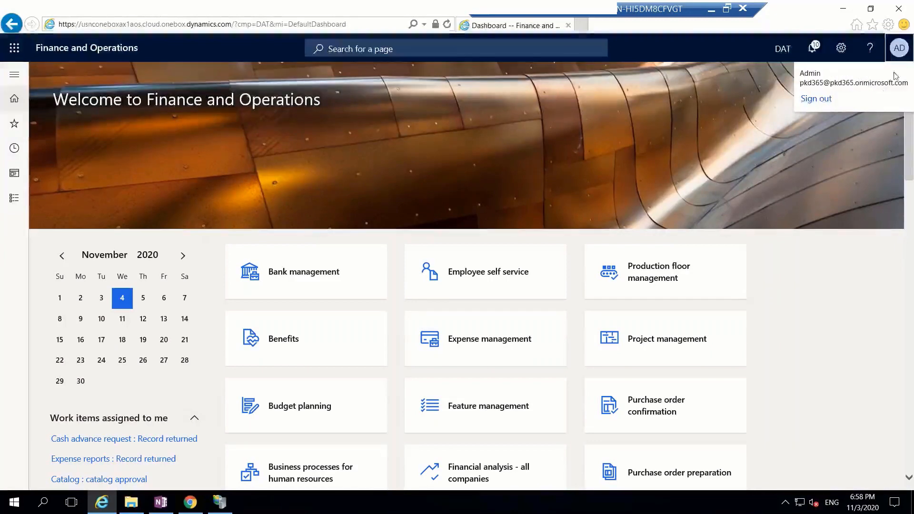
pyautogui.click(813, 351)
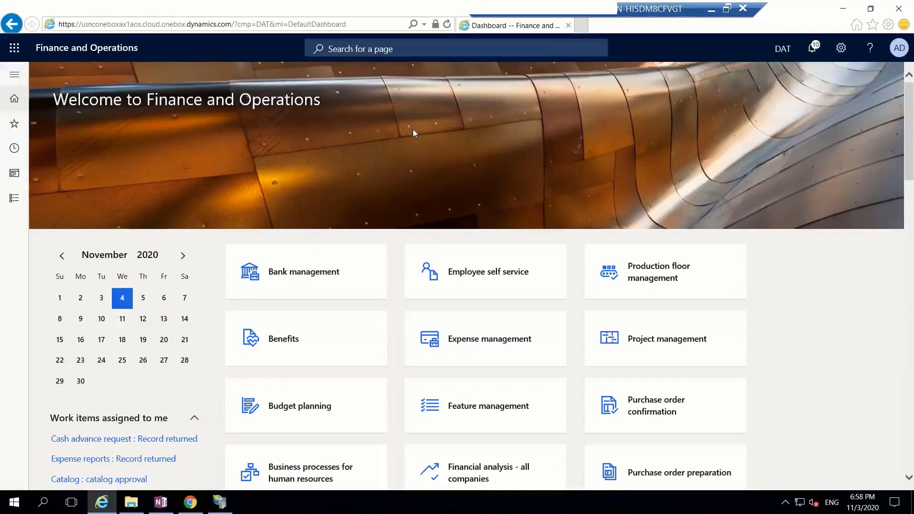
pyautogui.click(839, 8)
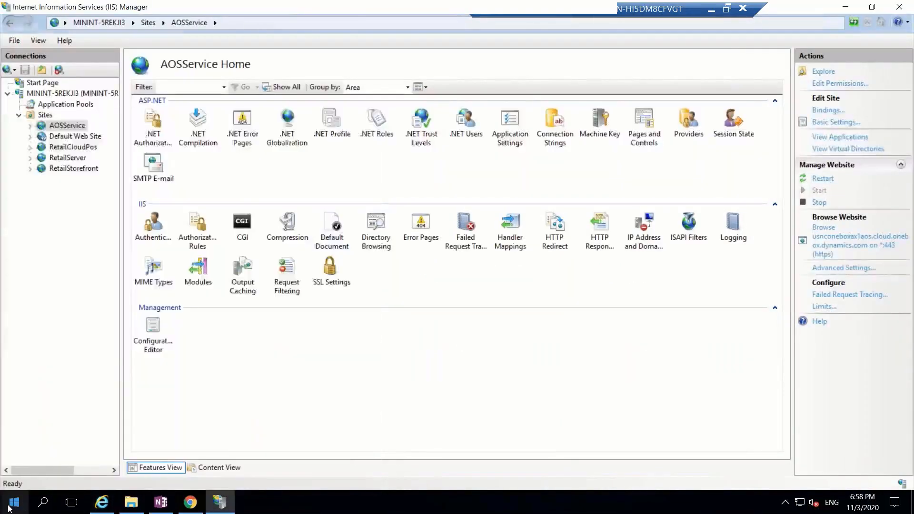
# Run Visual Studio 2017 as administrator from the Start menu and approve the UAC prompt
pyautogui.click(10, 508)
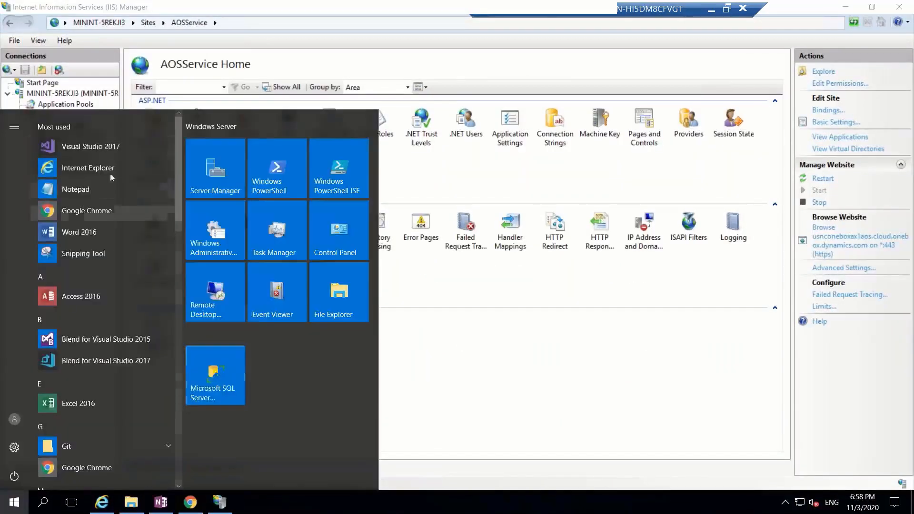
pyautogui.rightClick(106, 146)
pyautogui.moveTo(143, 175)
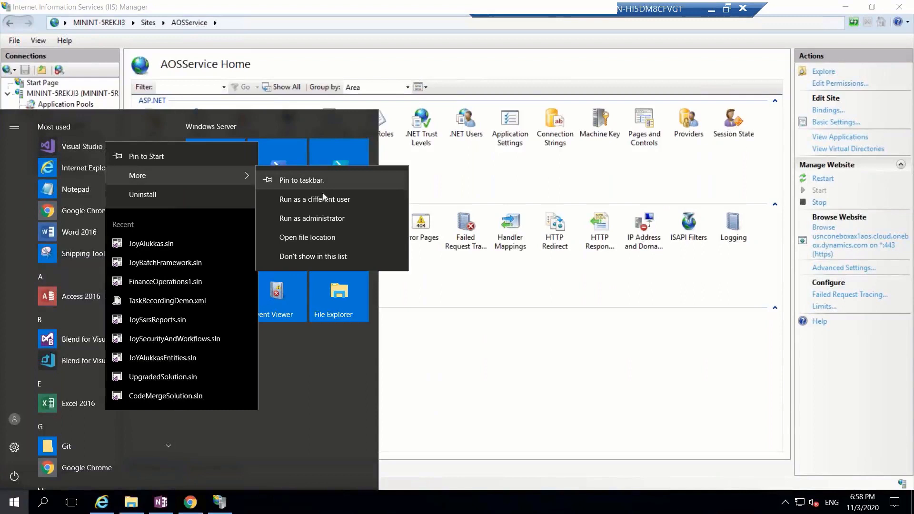
pyautogui.click(314, 218)
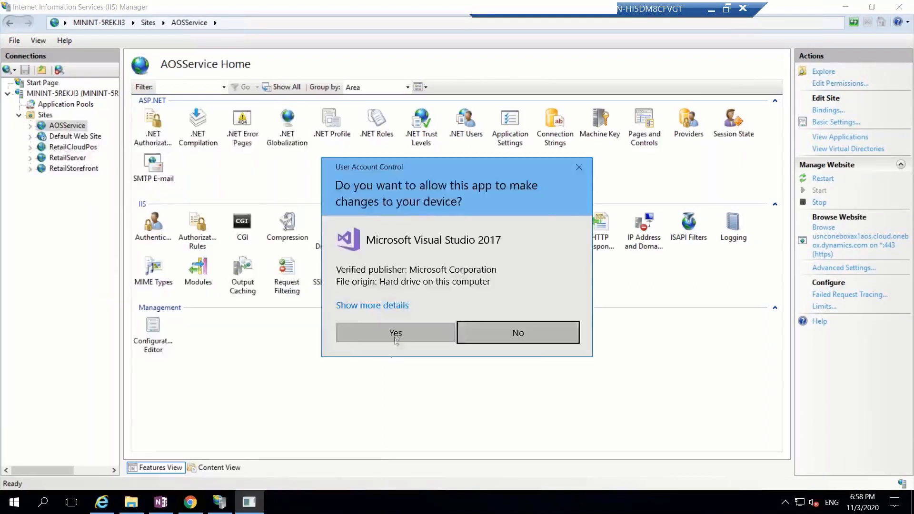
pyautogui.click(395, 334)
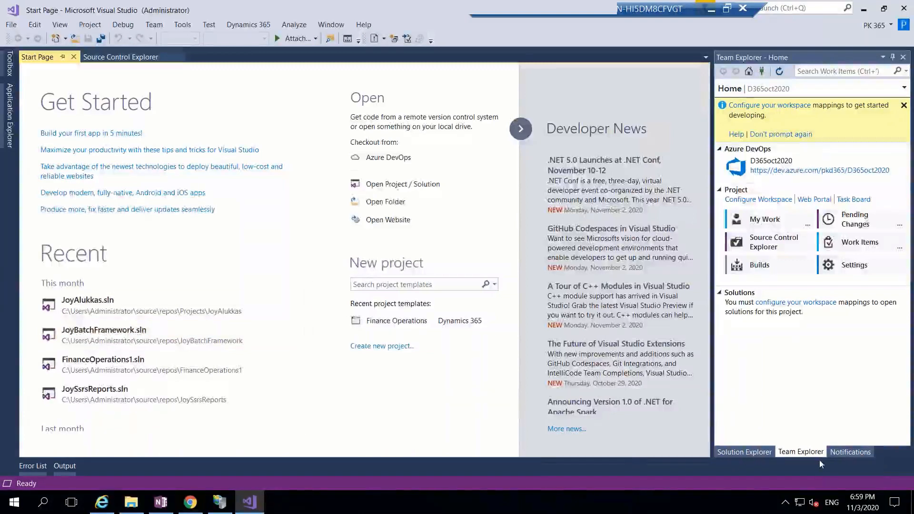
# In Source Control Explorer, expand D365oct2020 and open the Dev folder
pyautogui.click(771, 243)
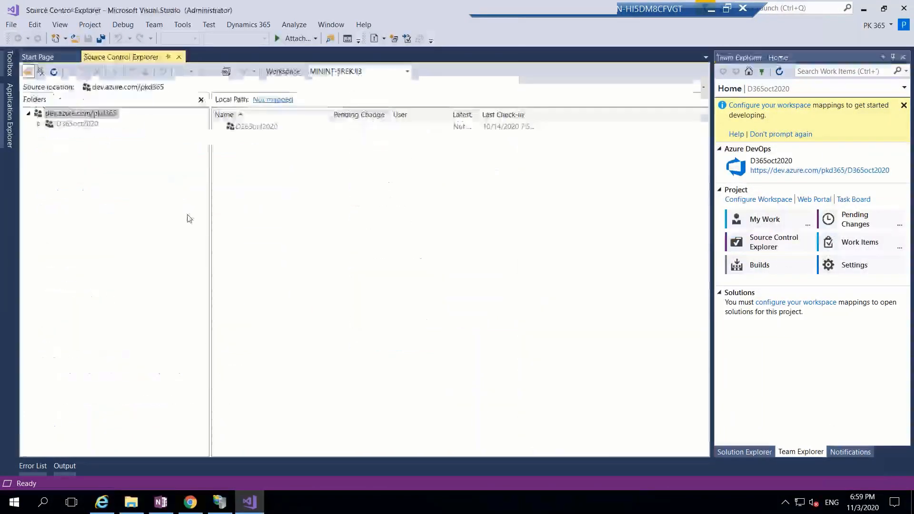
pyautogui.click(39, 124)
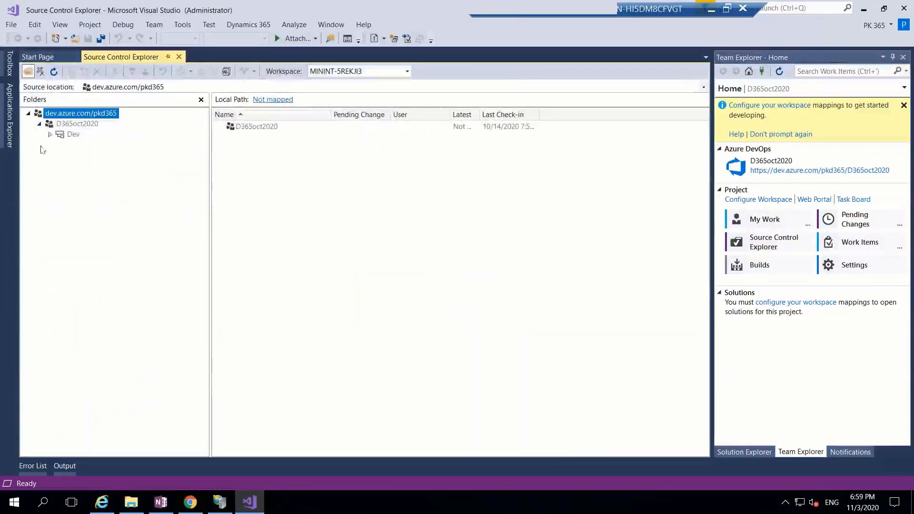
pyautogui.click(73, 135)
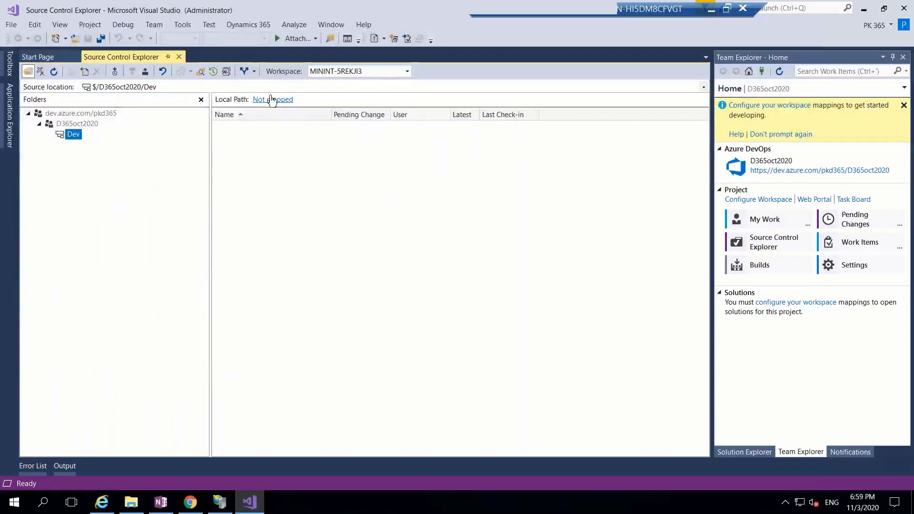
# Switch the AOT in Application Explorer to Model view
pyautogui.click(10, 121)
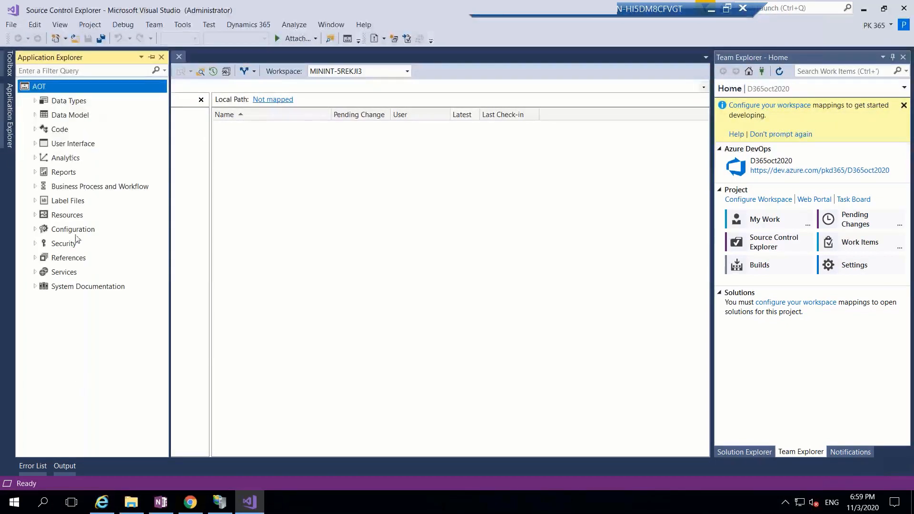
pyautogui.click(35, 101)
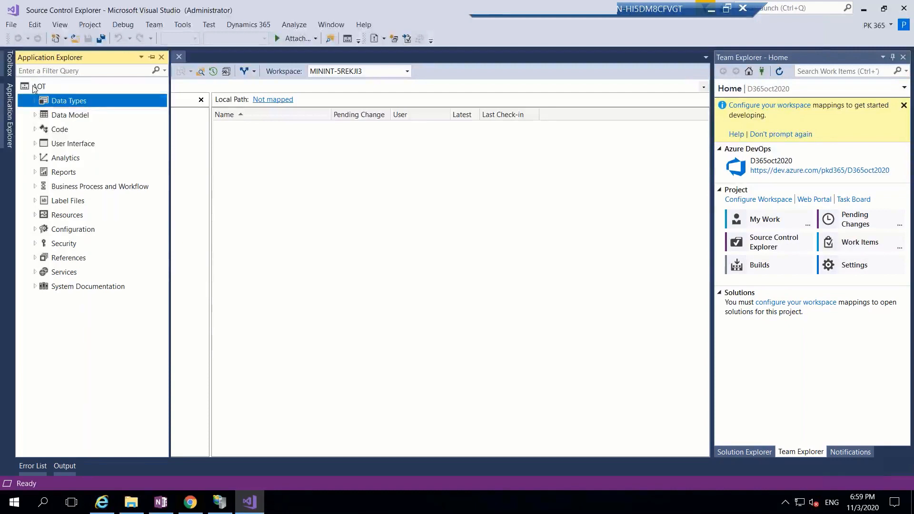
pyautogui.rightClick(34, 88)
pyautogui.click(73, 136)
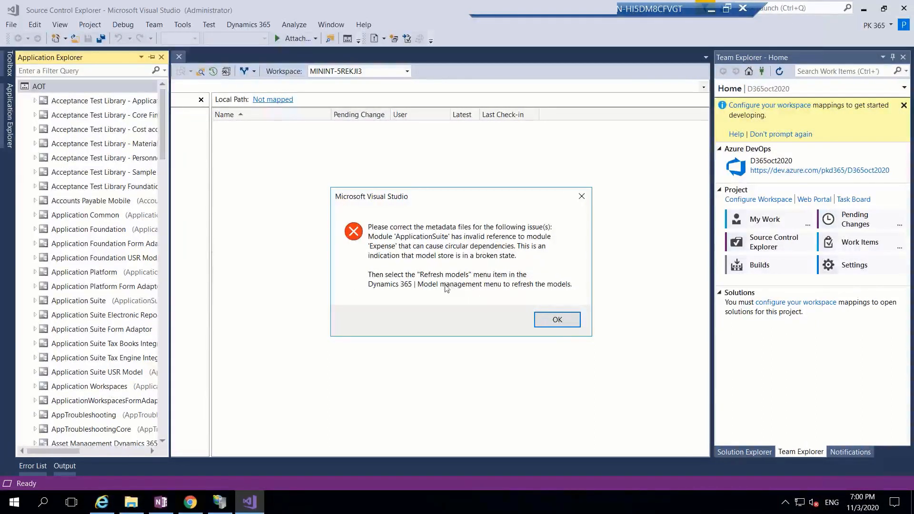
# Dismiss the metadata error, then close the Full build of models dialog without building
pyautogui.click(556, 320)
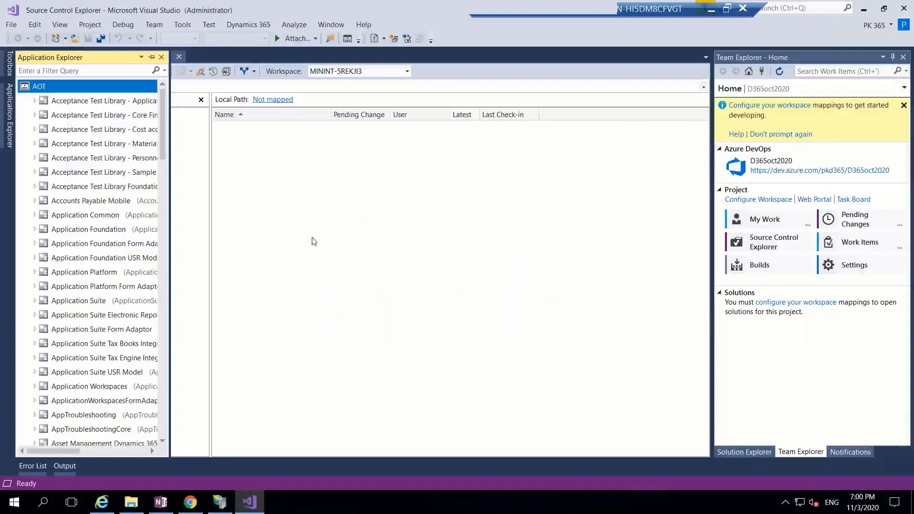
pyautogui.click(243, 26)
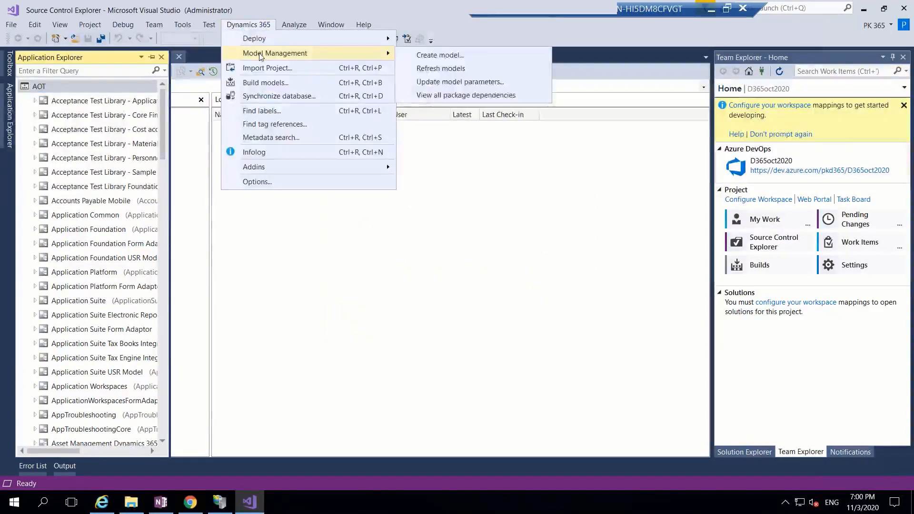
pyautogui.click(275, 83)
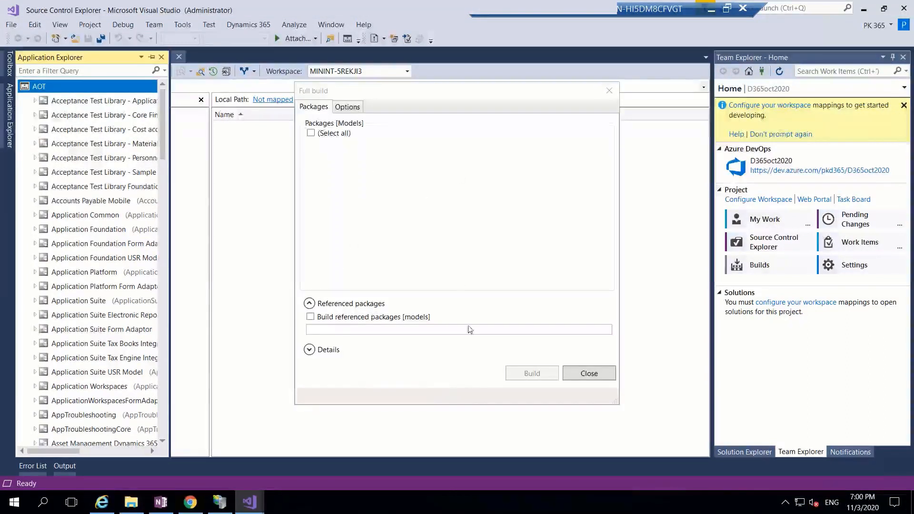
pyautogui.click(590, 374)
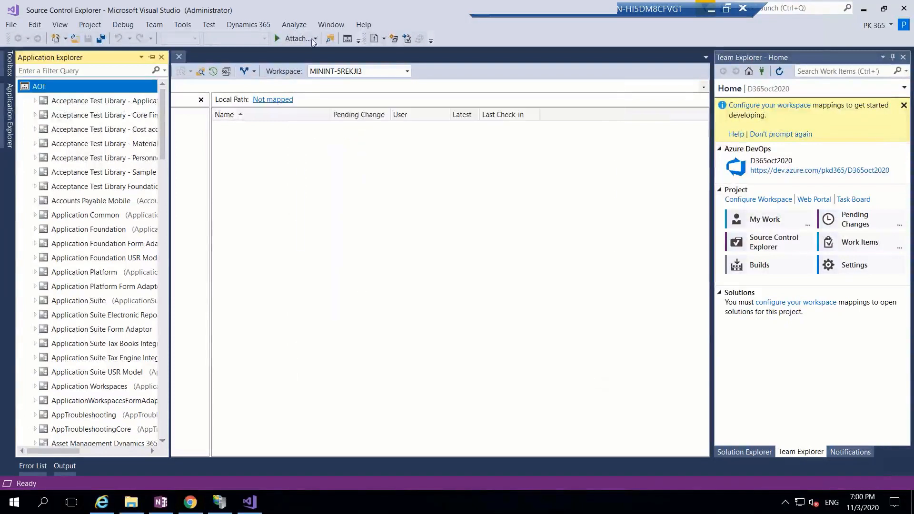
pyautogui.click(248, 24)
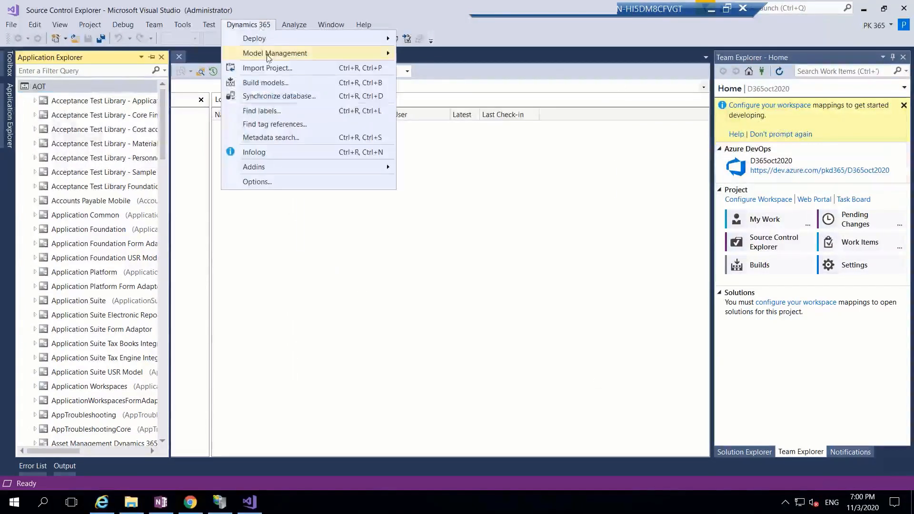
# Name the new model ICICI, enter the publisher, describe it as 'Bank management System', layer cus
pyautogui.moveTo(268, 56)
pyautogui.click(472, 56)
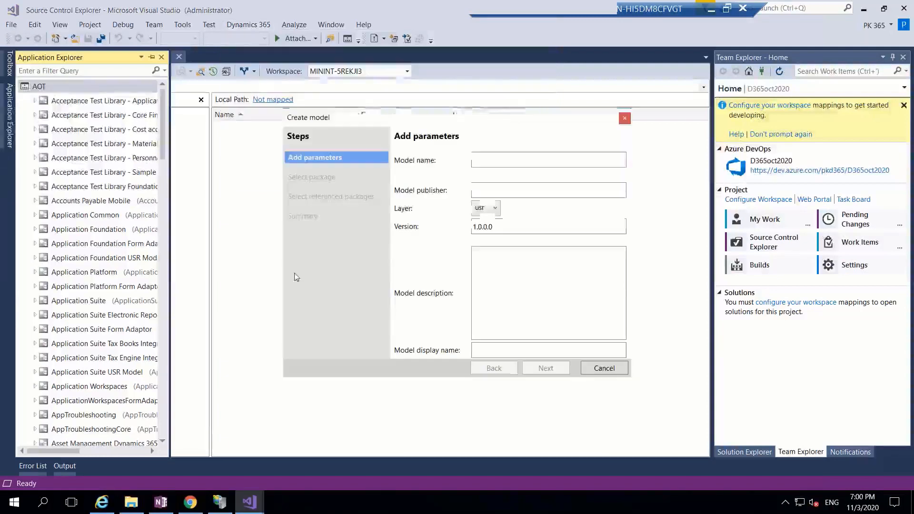
pyautogui.click(500, 165)
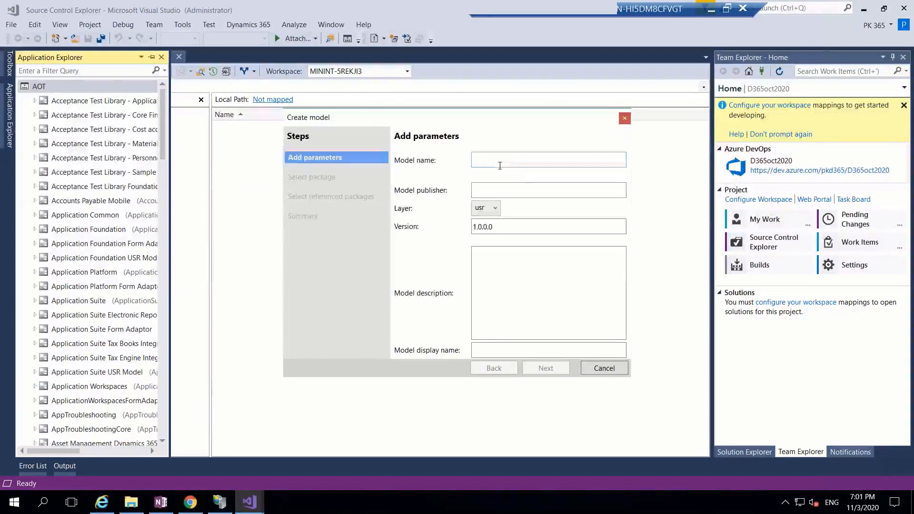
pyautogui.write('ICICI')
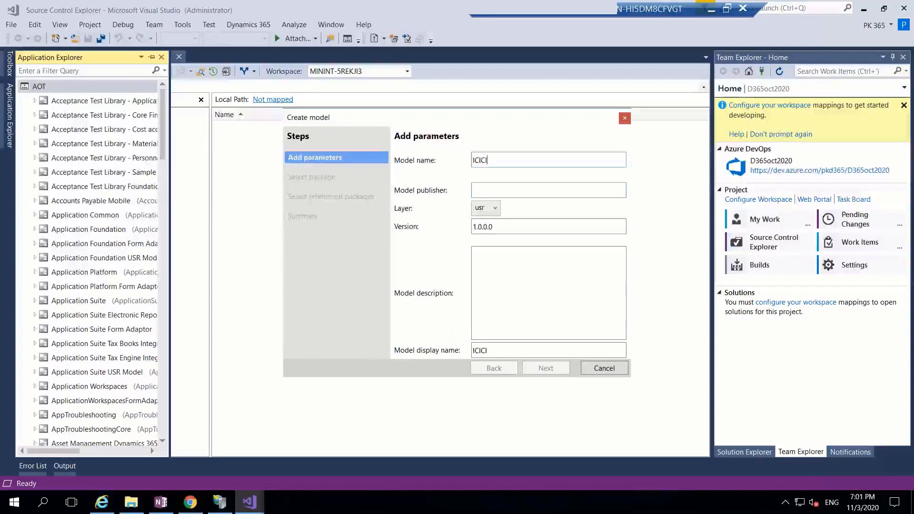
pyautogui.write('Kumar')
pyautogui.press('Tab')
pyautogui.press('Tab')
pyautogui.press('Tab')
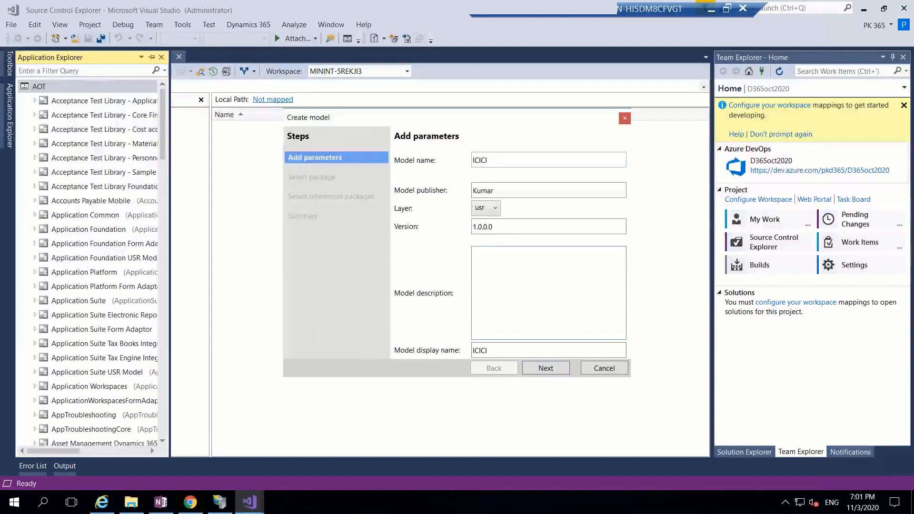
pyautogui.write('Bank mana')
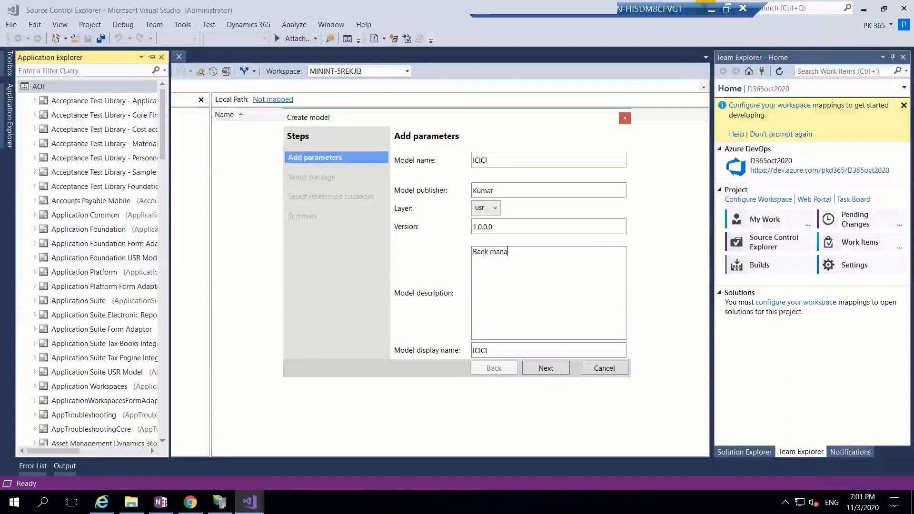
pyautogui.write('gement System')
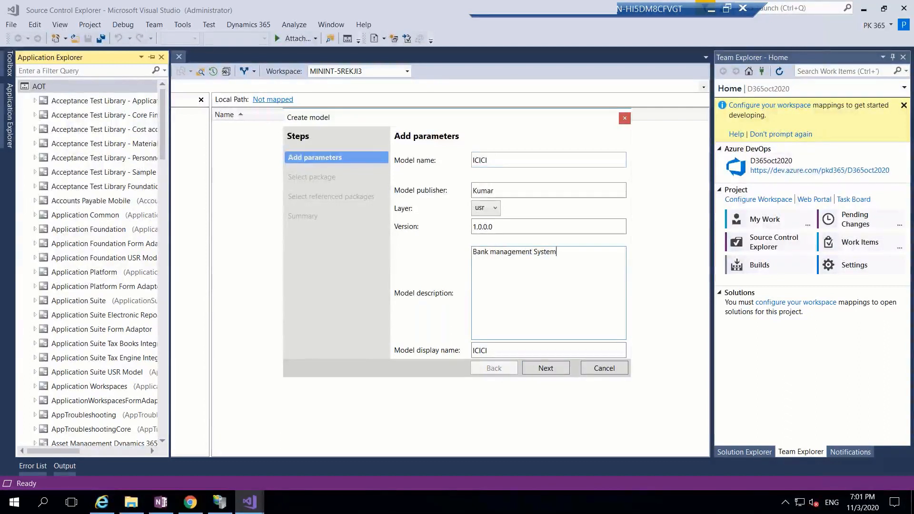
pyautogui.click(488, 211)
pyautogui.click(500, 295)
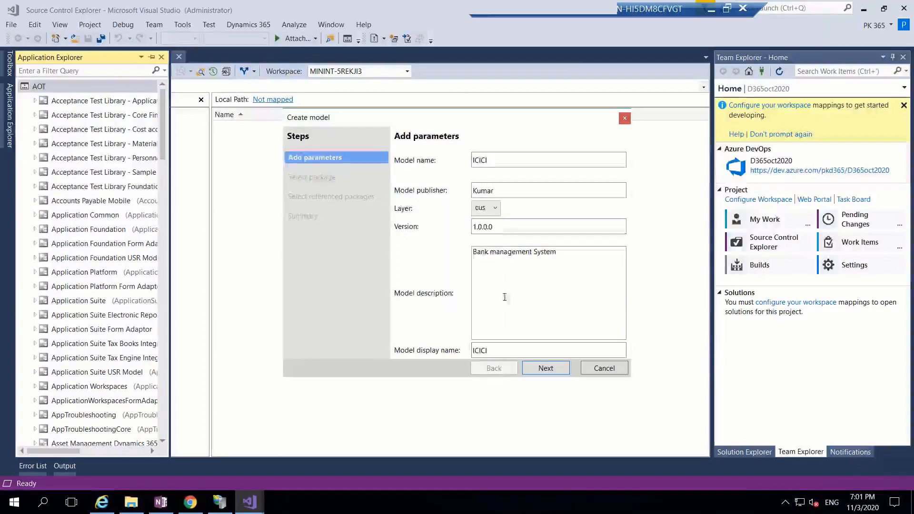
# Keep the new package, skip referenced packages, and finish the Create model wizard
pyautogui.click(536, 368)
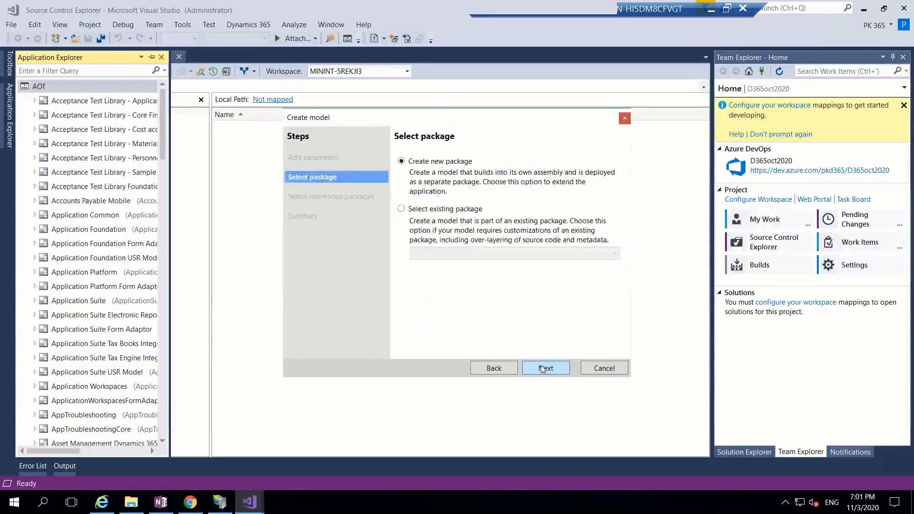
pyautogui.click(542, 368)
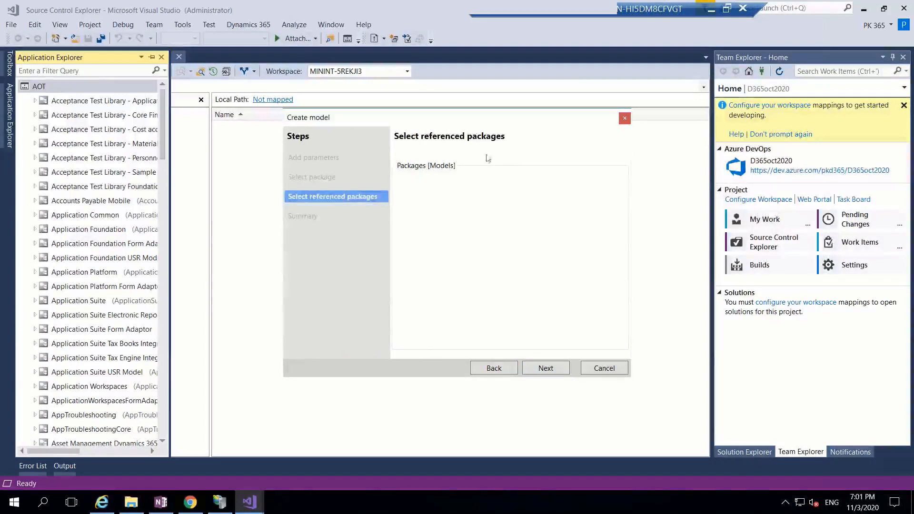
pyautogui.click(546, 369)
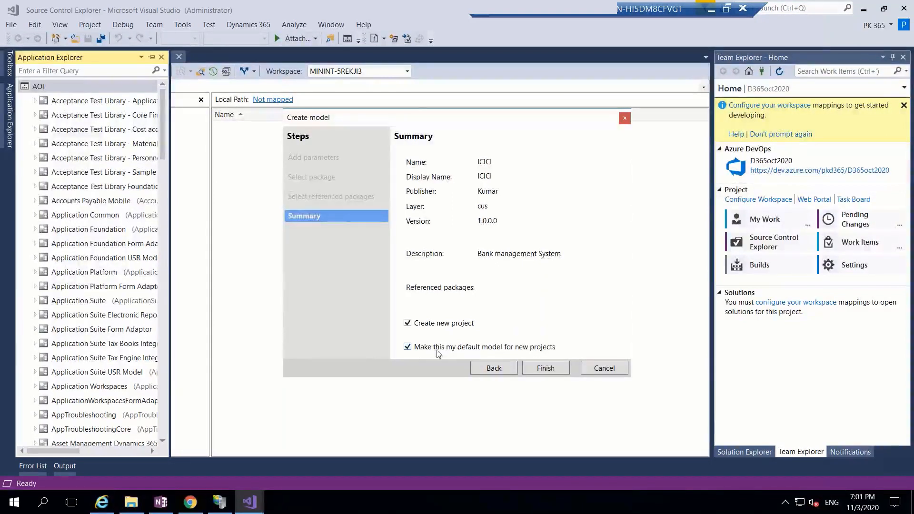
pyautogui.click(544, 366)
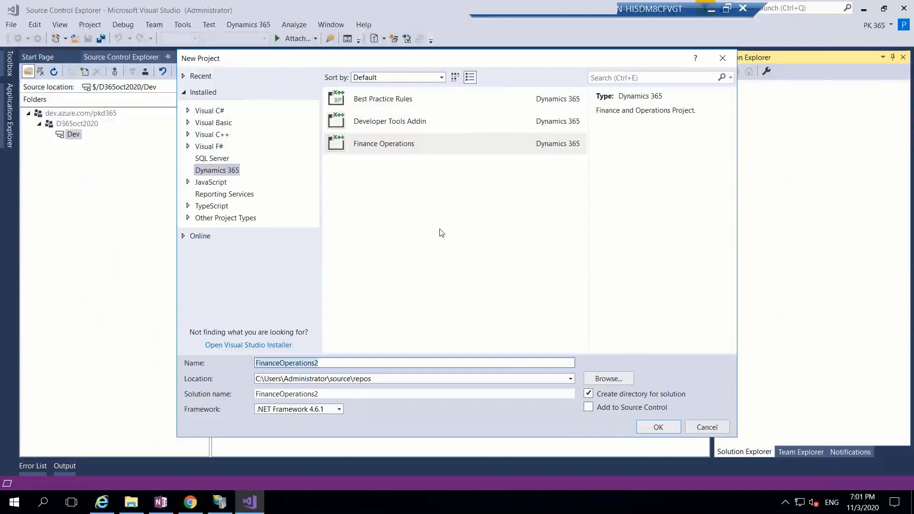
# Select the Dynamics 365 Finance Operations template in the New Project dialog
pyautogui.click(395, 144)
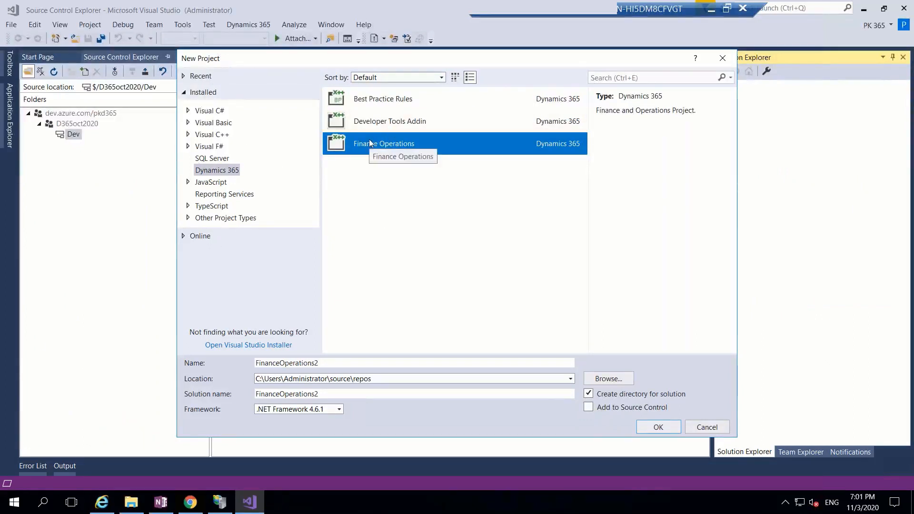
pyautogui.click(218, 170)
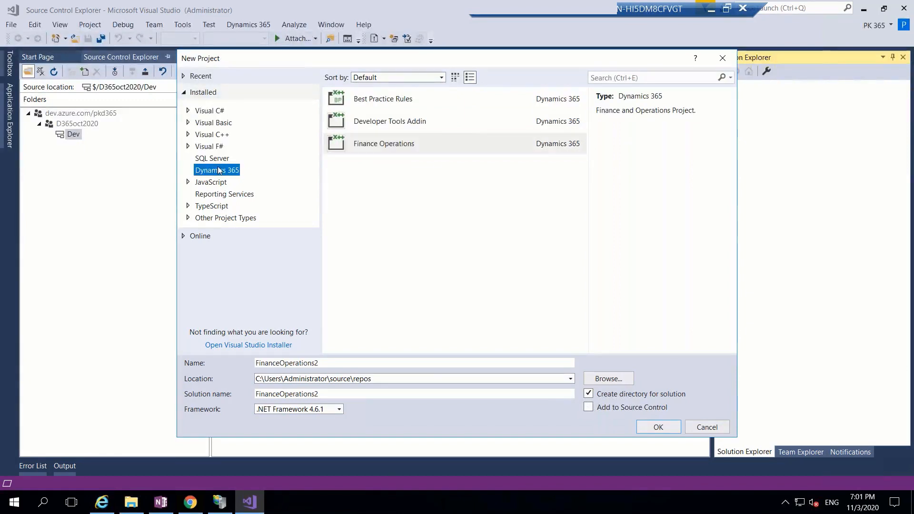
pyautogui.click(404, 149)
pyautogui.doubleClick(327, 363)
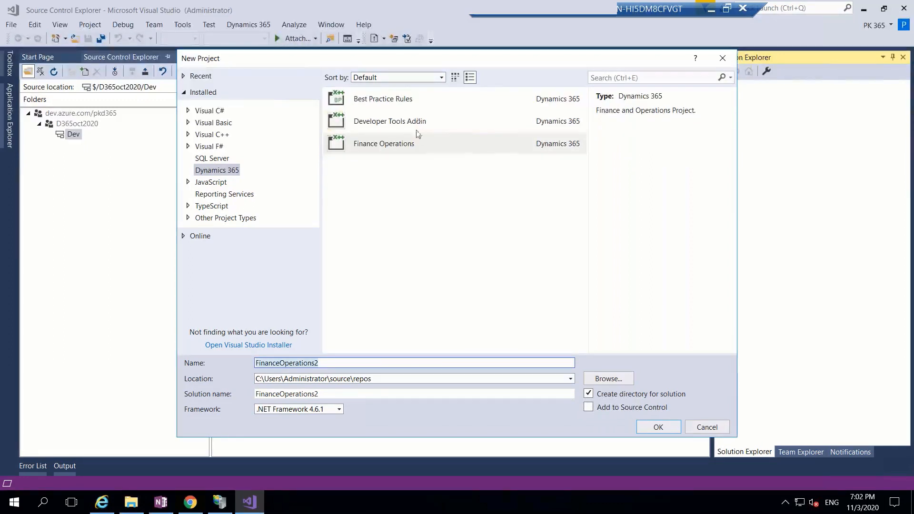
pyautogui.click(394, 151)
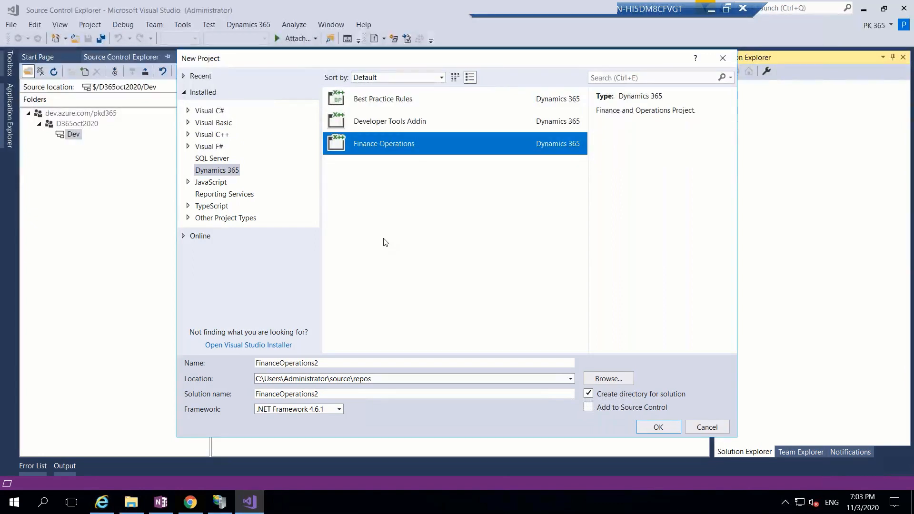
# Rename the project to Icicibank and create it
pyautogui.click(328, 362)
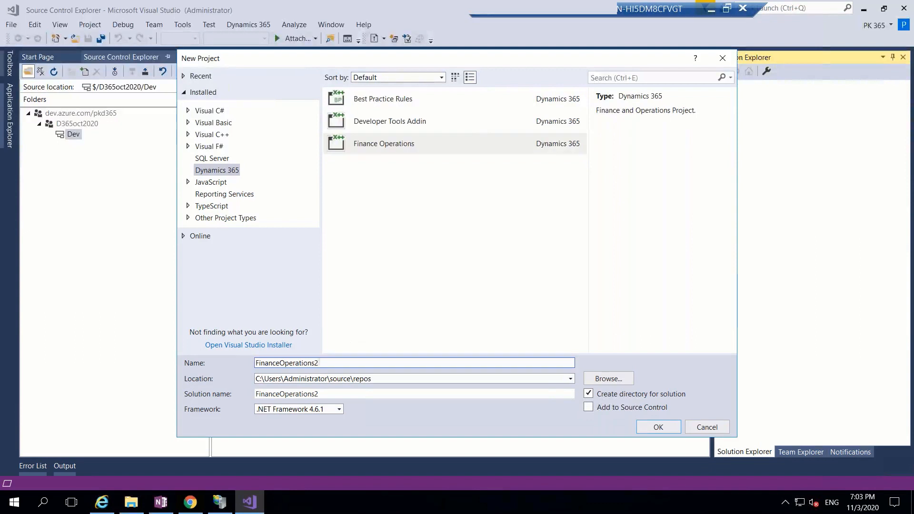
pyautogui.hotkey('ctrl', 'a')
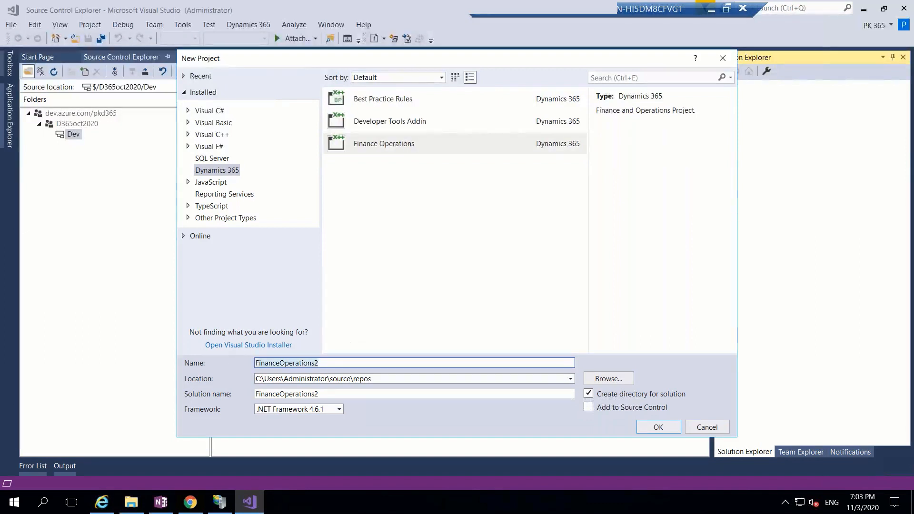
pyautogui.write('Ici')
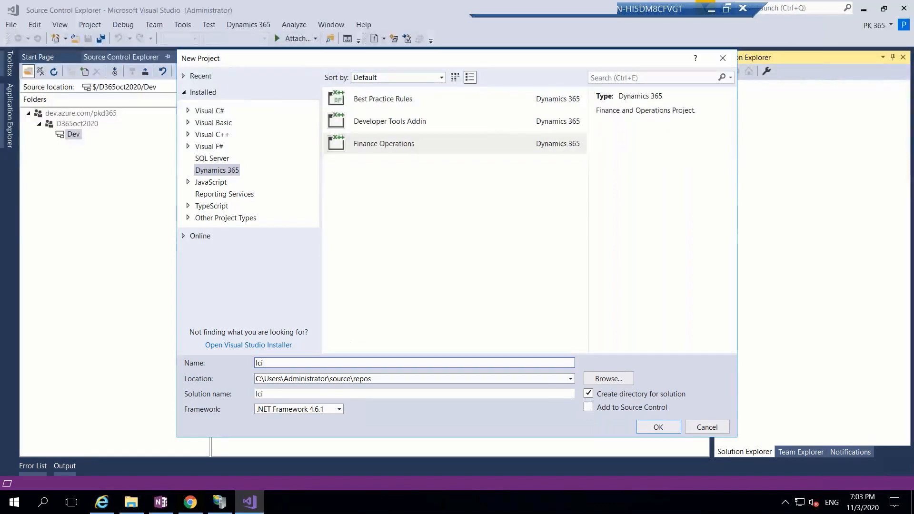
pyautogui.write('ba')
pyautogui.write('ibank')
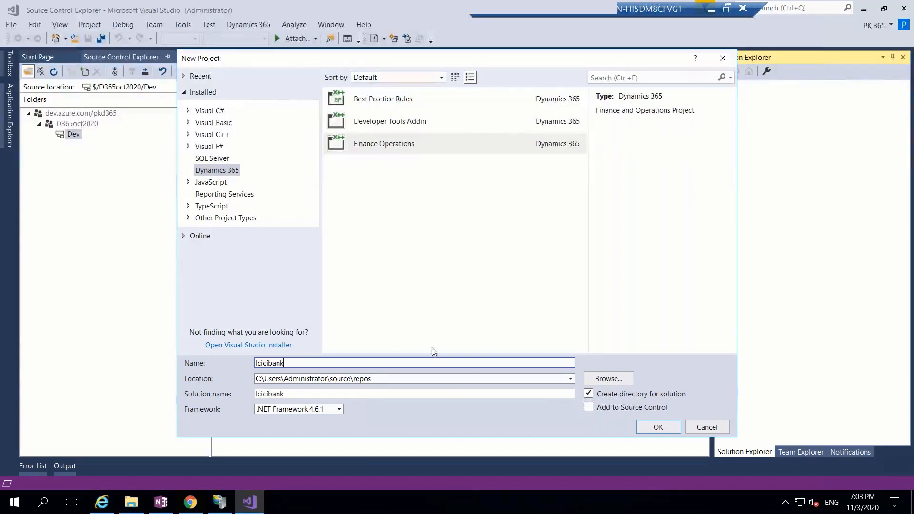
pyautogui.click(661, 428)
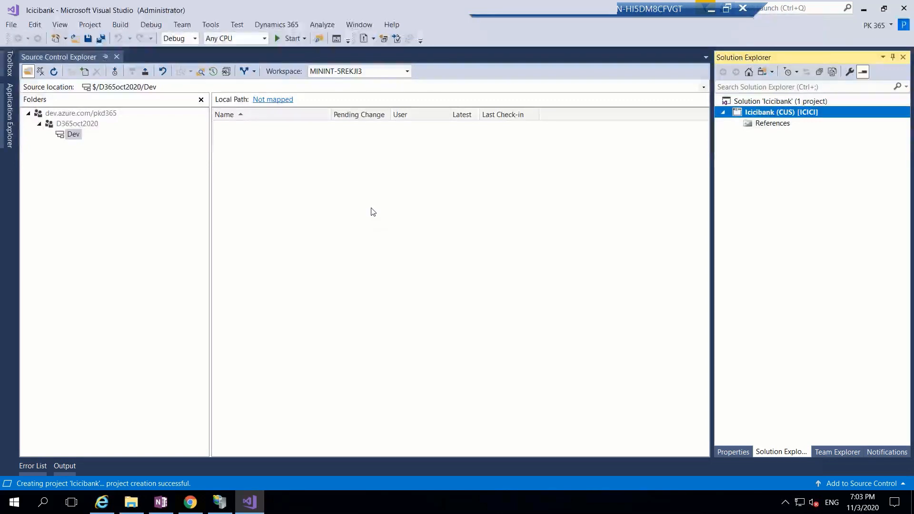
pyautogui.click(74, 138)
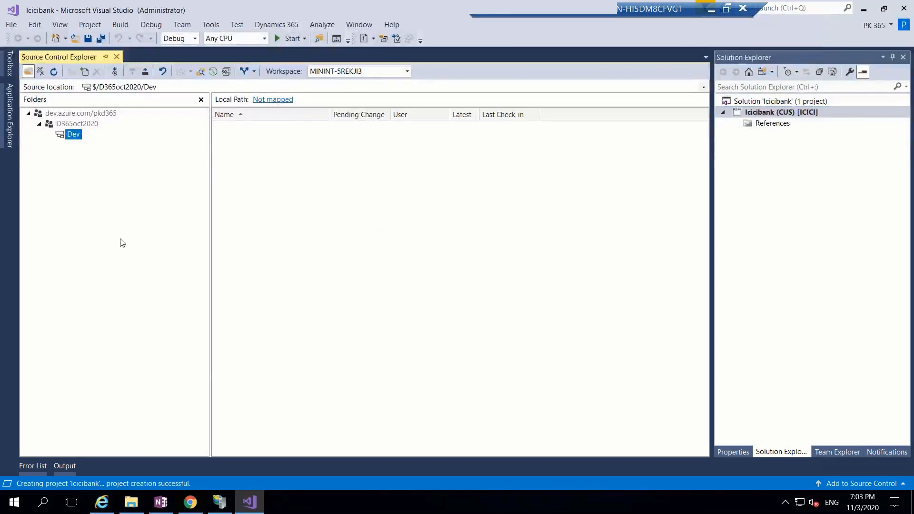
pyautogui.rightClick(78, 138)
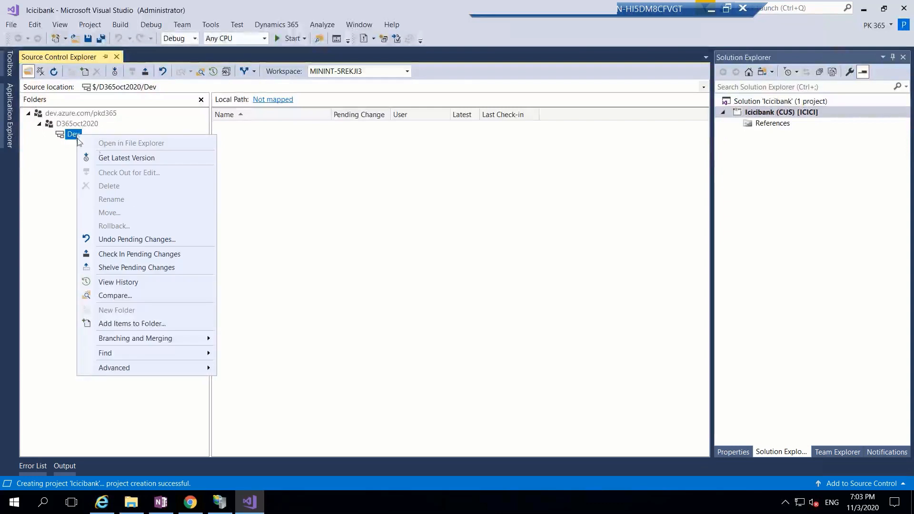
pyautogui.moveTo(137, 341)
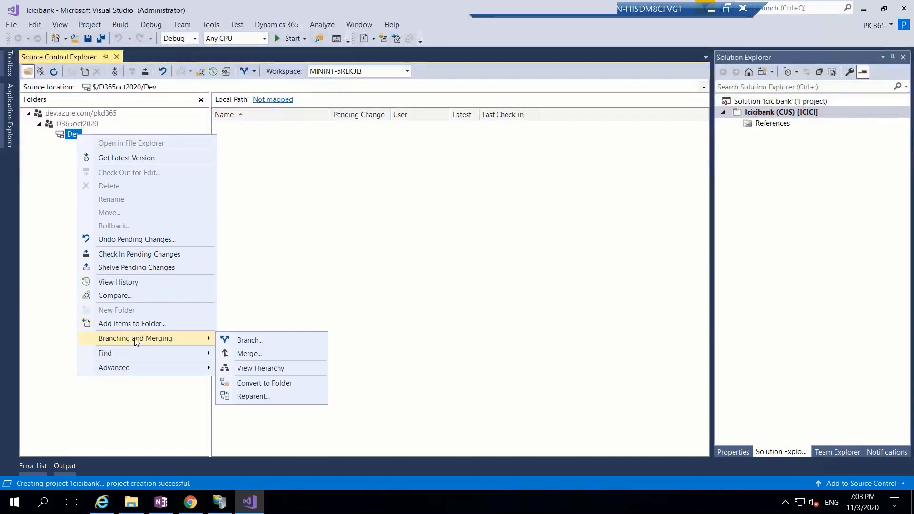
pyautogui.click(307, 226)
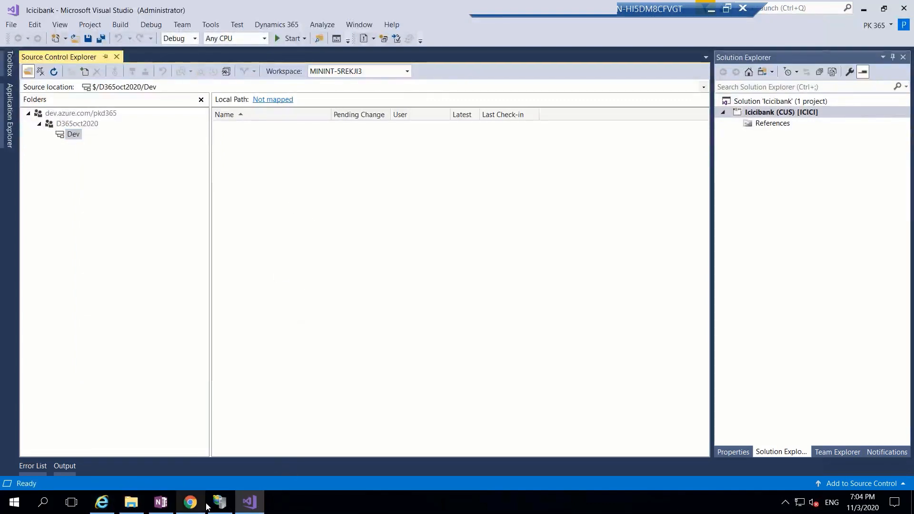
# Refresh the Dev page, then add and check in a Metadata folder under Dev
pyautogui.click(191, 504)
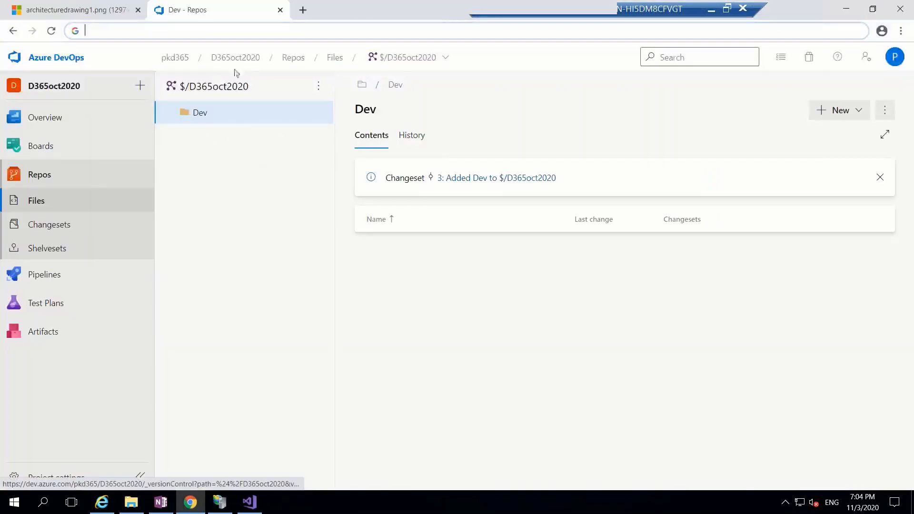
pyautogui.press('F5')
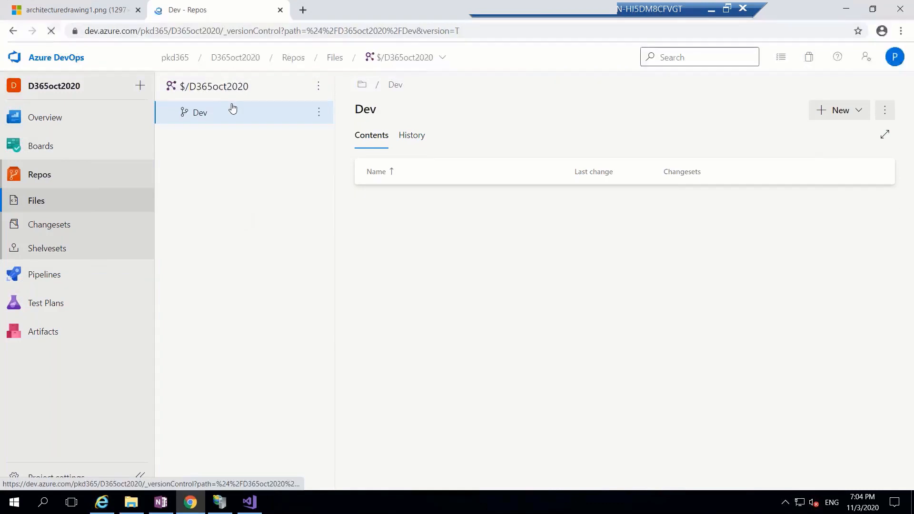
pyautogui.click(319, 112)
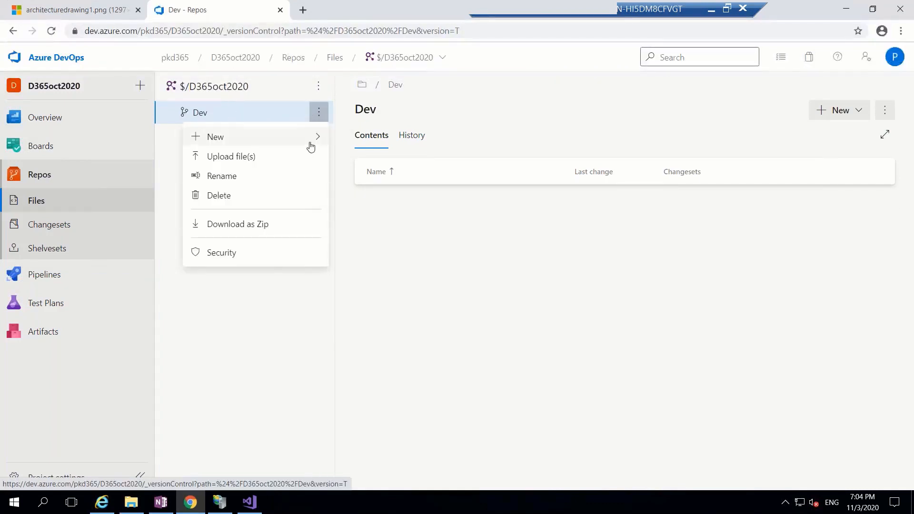
pyautogui.moveTo(313, 138)
pyautogui.click(364, 154)
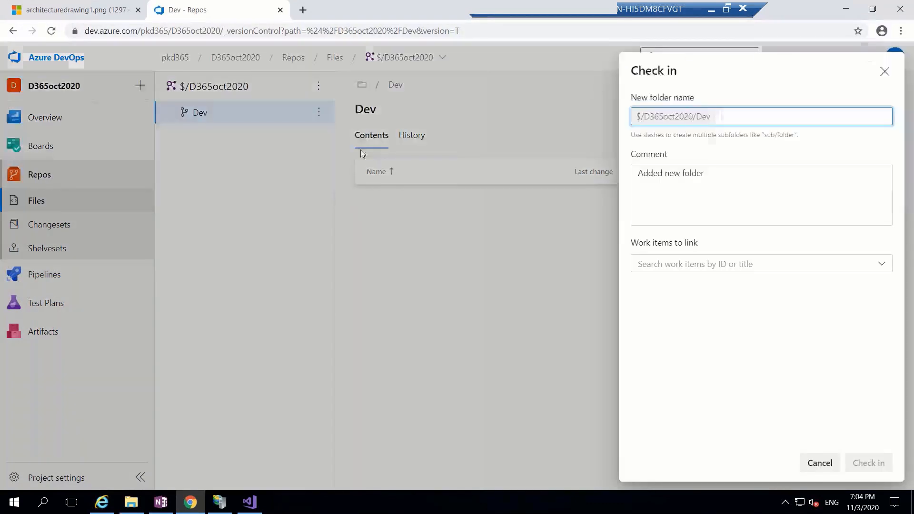
pyautogui.write('Met')
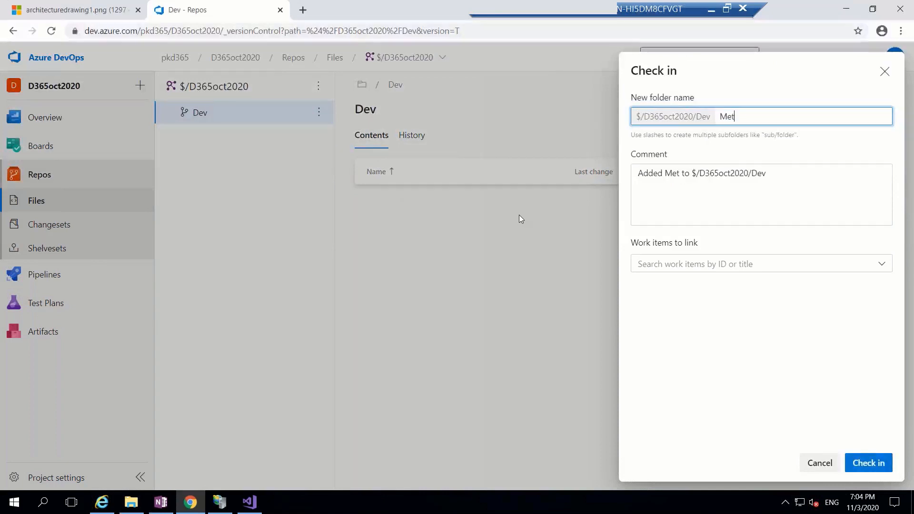
pyautogui.write('adata')
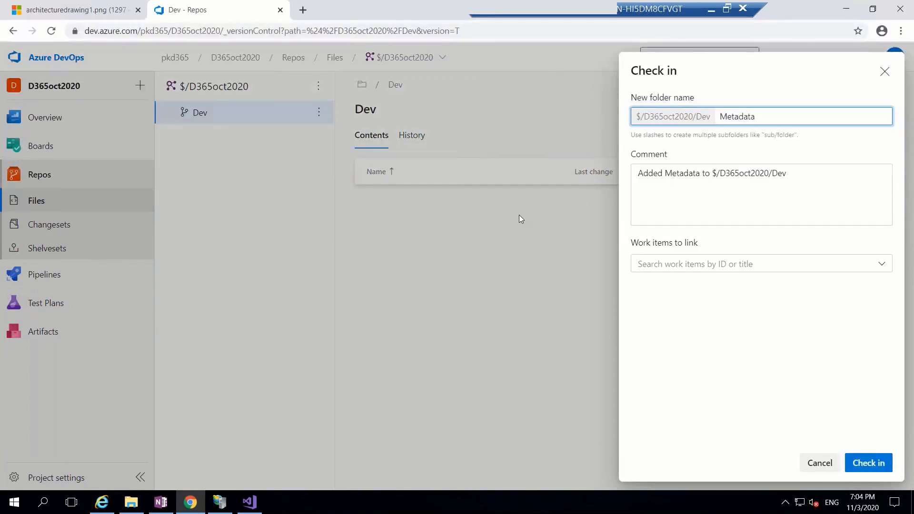
pyautogui.click(868, 463)
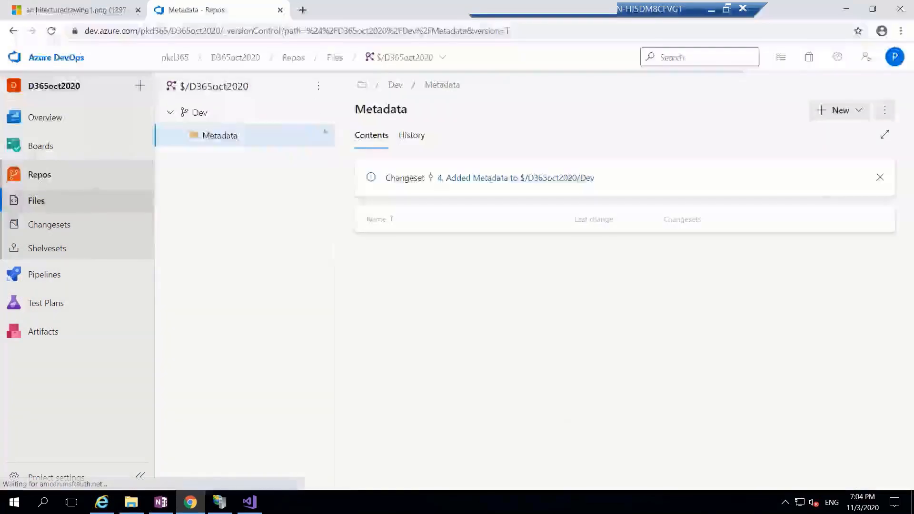
# Add and check in a Projects folder under Dev, then open the Metadata folder
pyautogui.click(320, 112)
pyautogui.moveTo(309, 140)
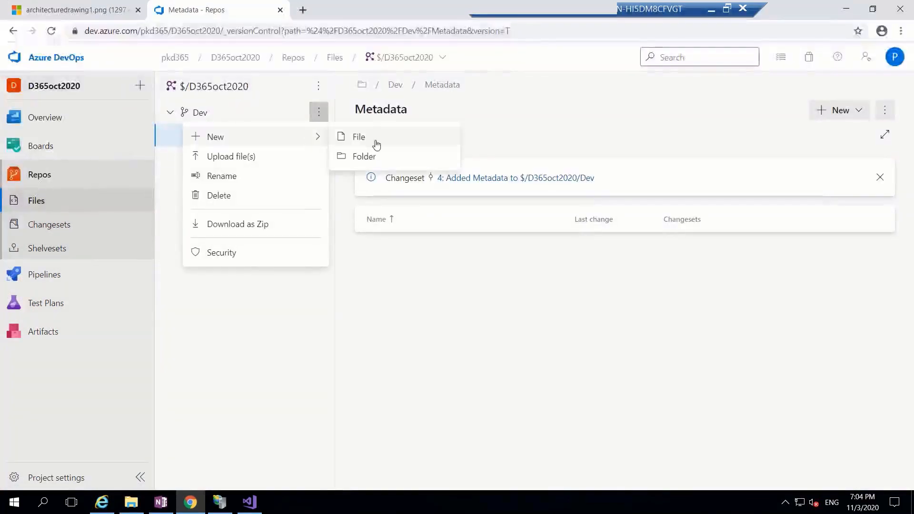
pyautogui.click(368, 155)
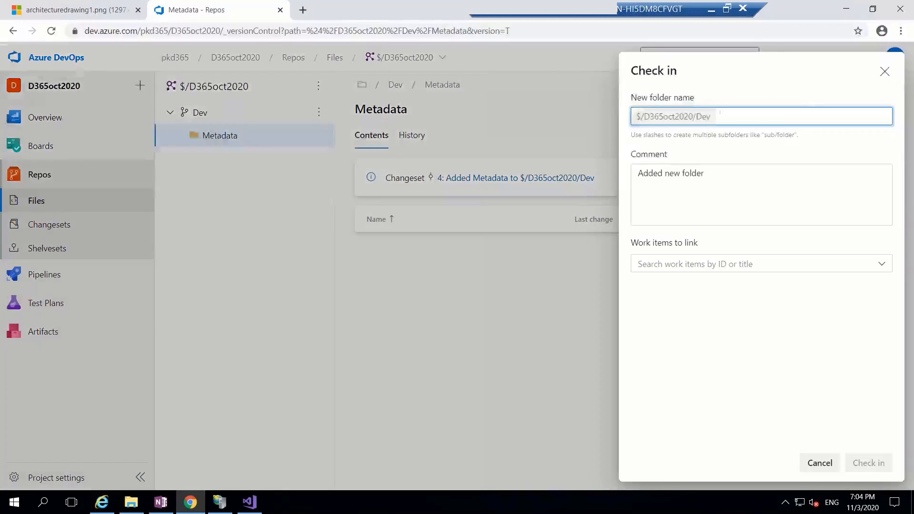
pyautogui.write('Projects')
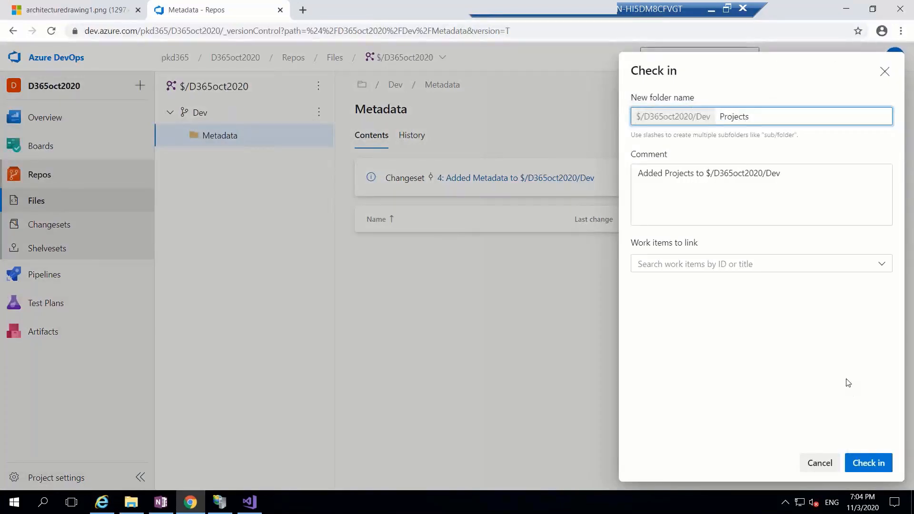
pyautogui.click(876, 466)
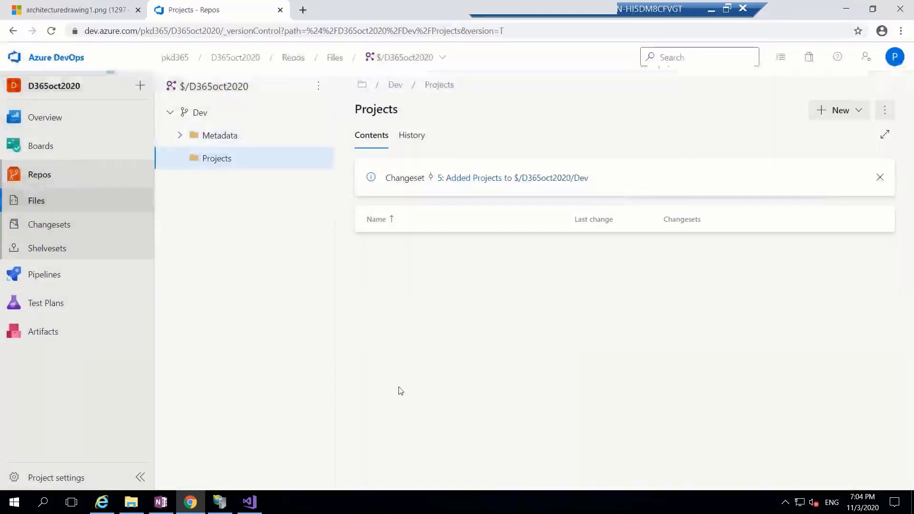
pyautogui.click(180, 137)
pyautogui.click(218, 143)
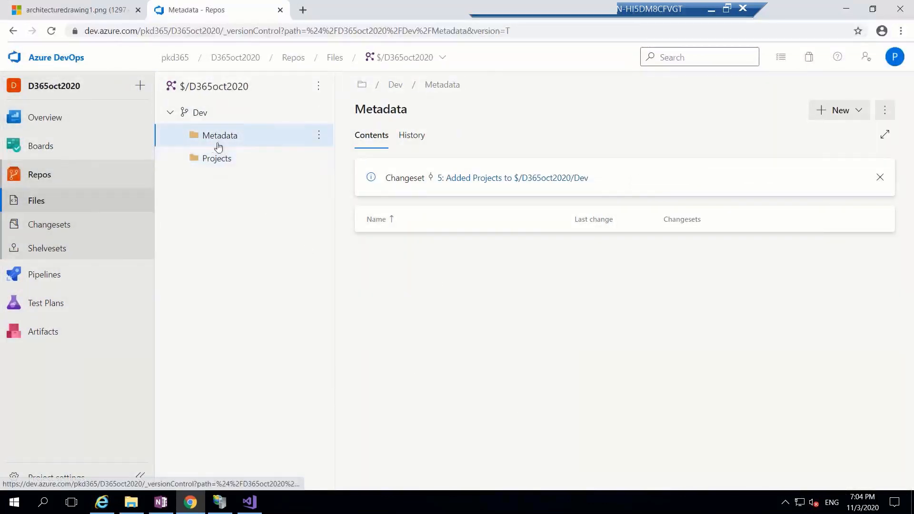
# Back in Visual Studio, select Dev/Metadata in Source Control Explorer and start mapping it locally
pyautogui.click(846, 9)
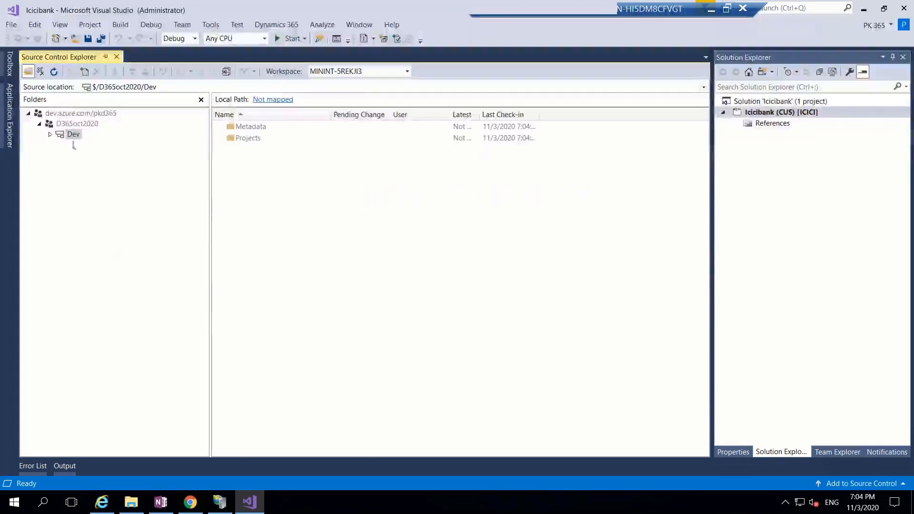
pyautogui.click(50, 134)
pyautogui.click(93, 145)
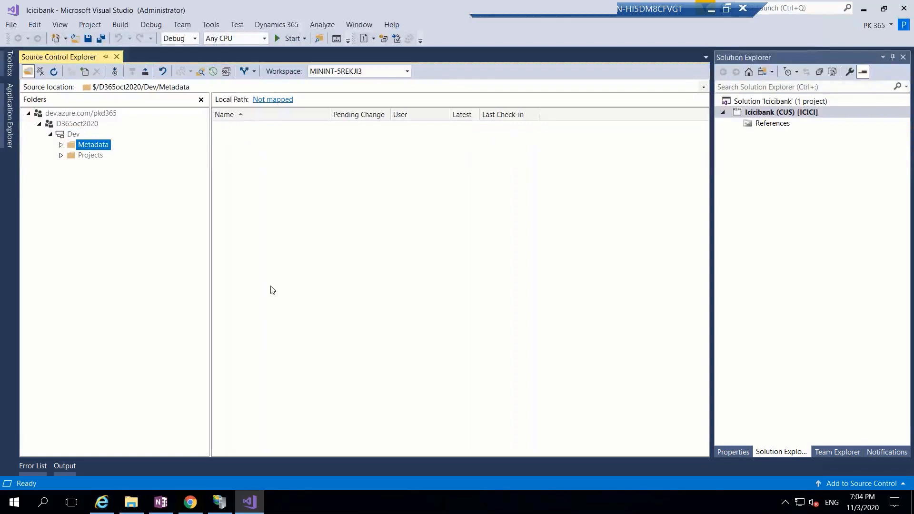
pyautogui.click(273, 99)
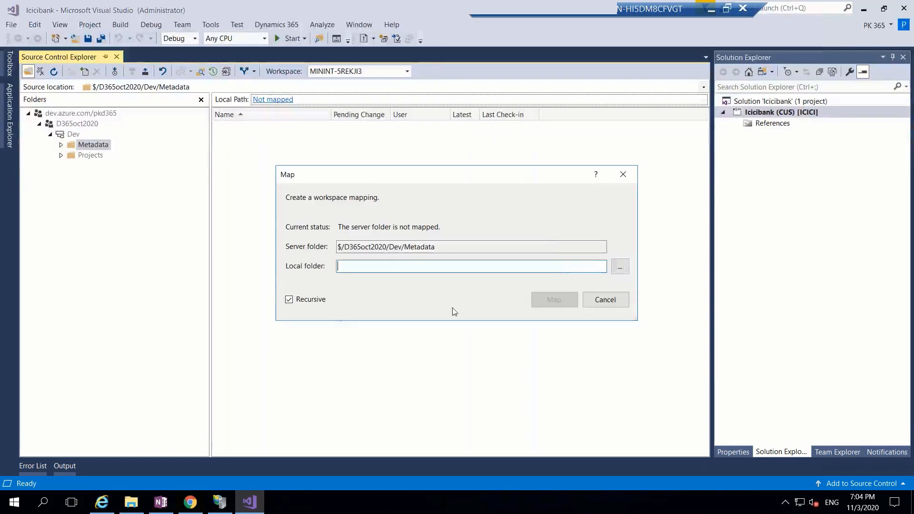
pyautogui.click(620, 267)
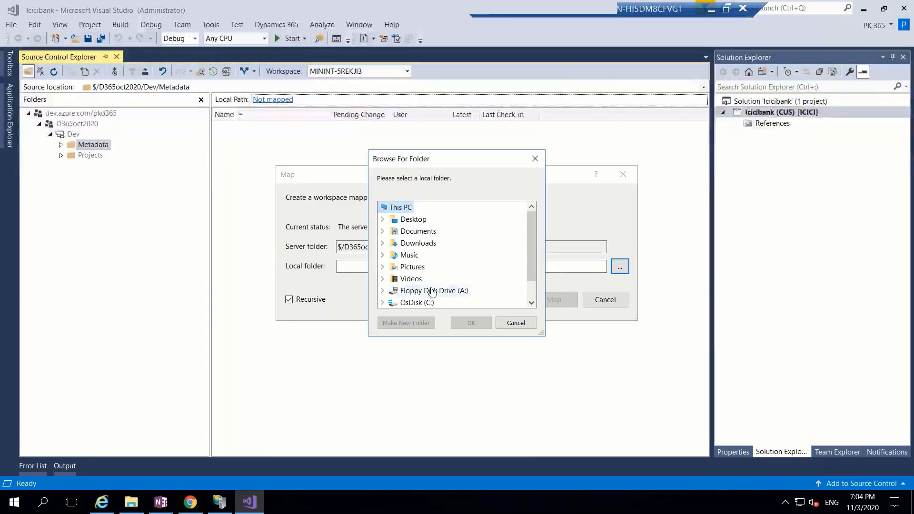
# Browse to C:\AOSService\PackagesLocalDirectory\ICICI as the local folder, then bring up File Explorer
pyautogui.scroll(-1, 530, 257)
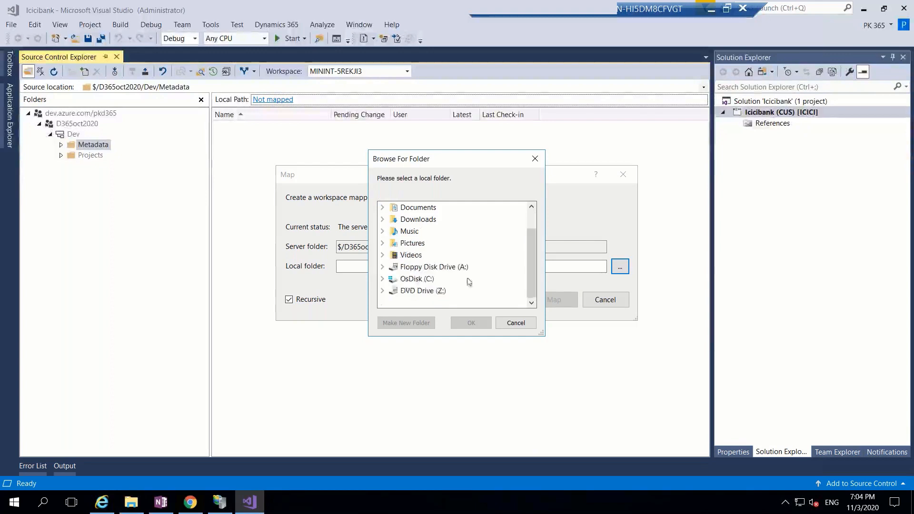
pyautogui.click(383, 291)
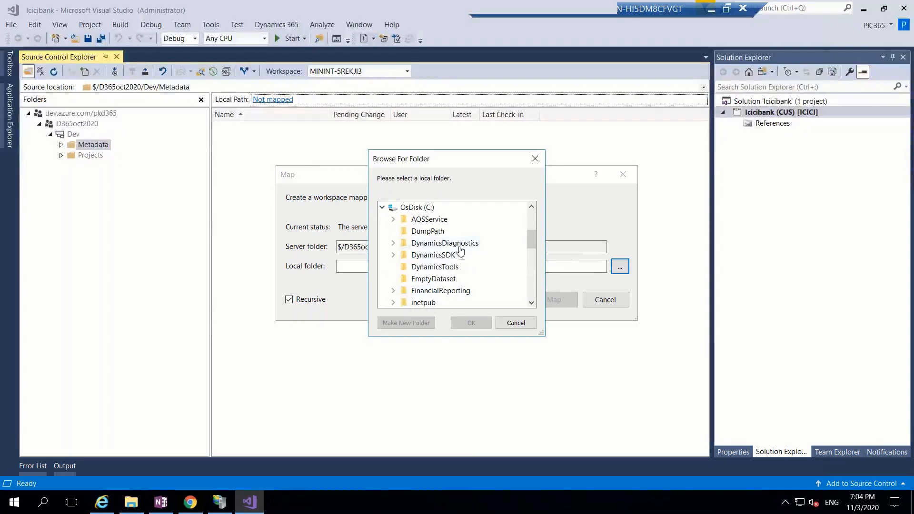
pyautogui.click(393, 219)
pyautogui.click(404, 232)
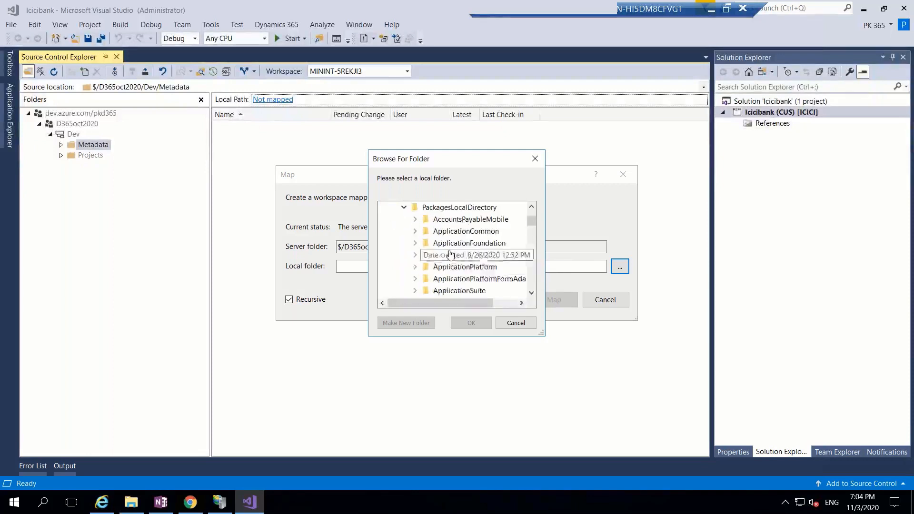
pyautogui.scroll(-10, 443, 257)
pyautogui.scroll(-10, 451, 256)
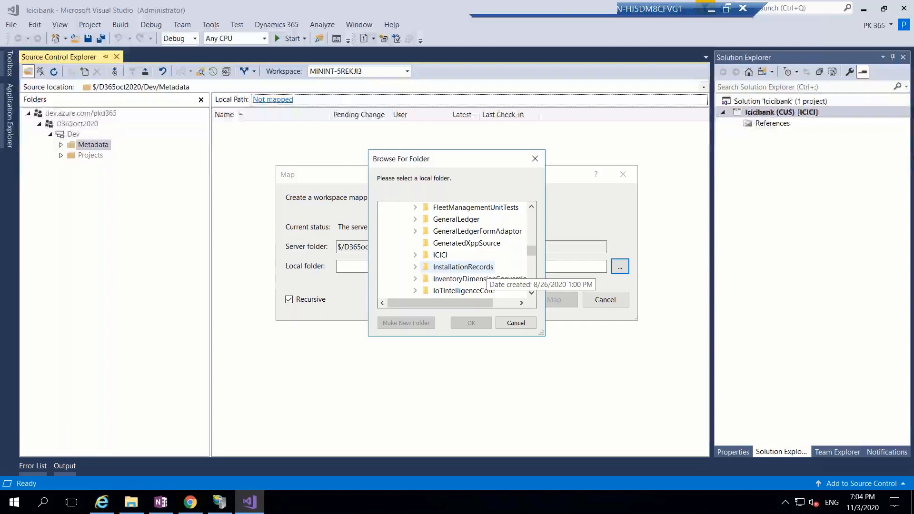
pyautogui.click(438, 255)
pyautogui.scroll(-1, 430, 261)
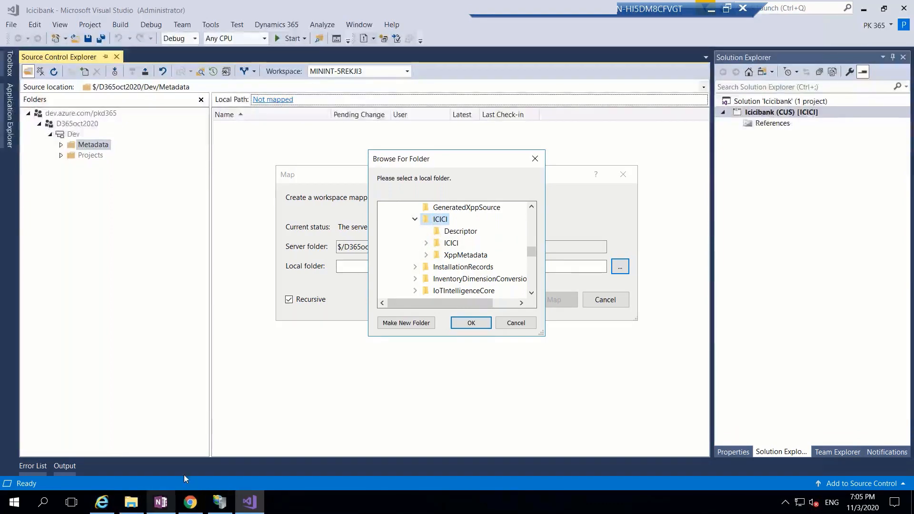
pyautogui.click(131, 503)
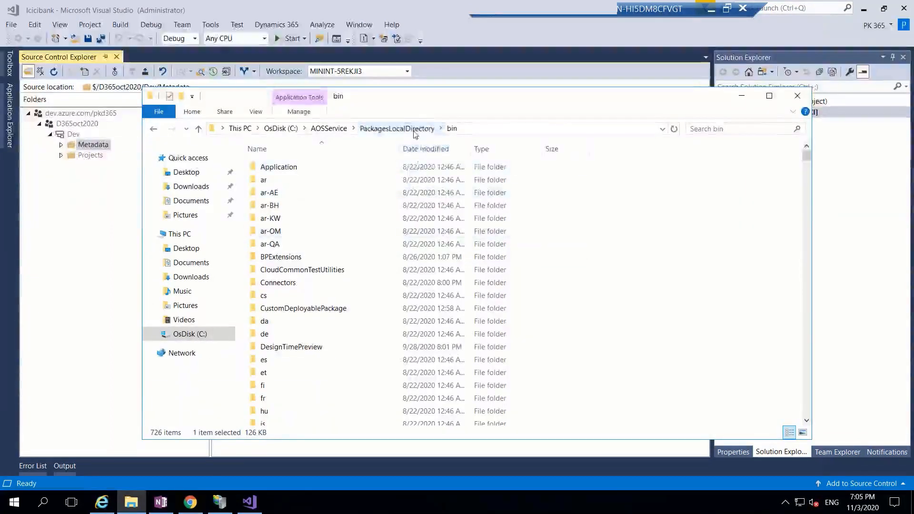
# Check that the ICICI package folder holds Descriptor, ICICI and XppMetadata, then minimize File Explorer
pyautogui.click(398, 129)
pyautogui.click(391, 269)
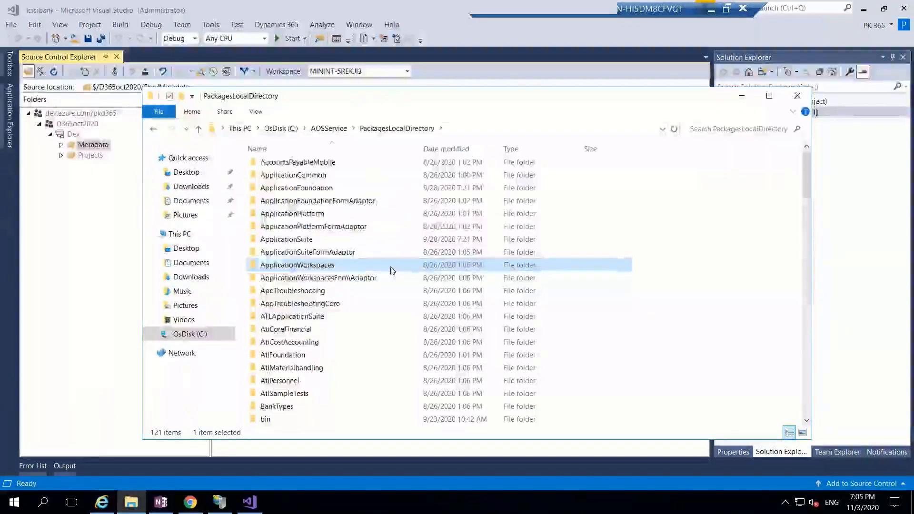
pyautogui.press('i')
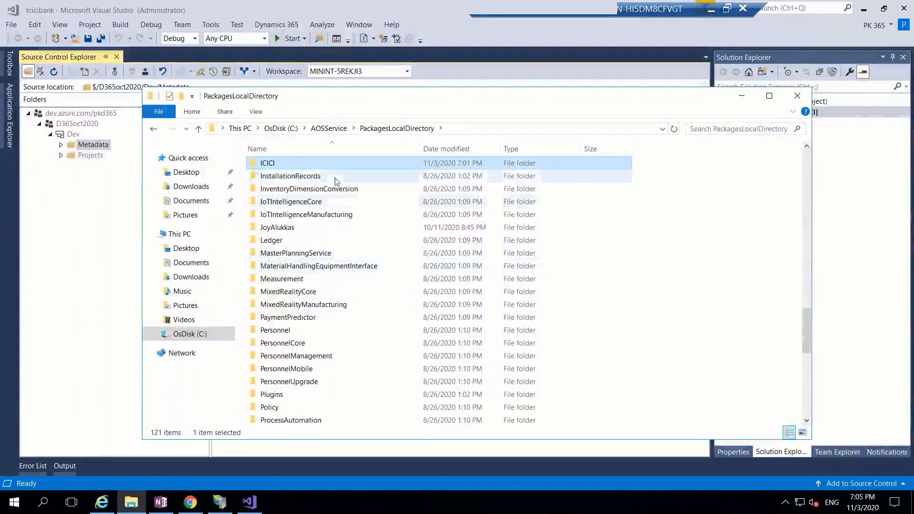
pyautogui.scroll(2, 328, 190)
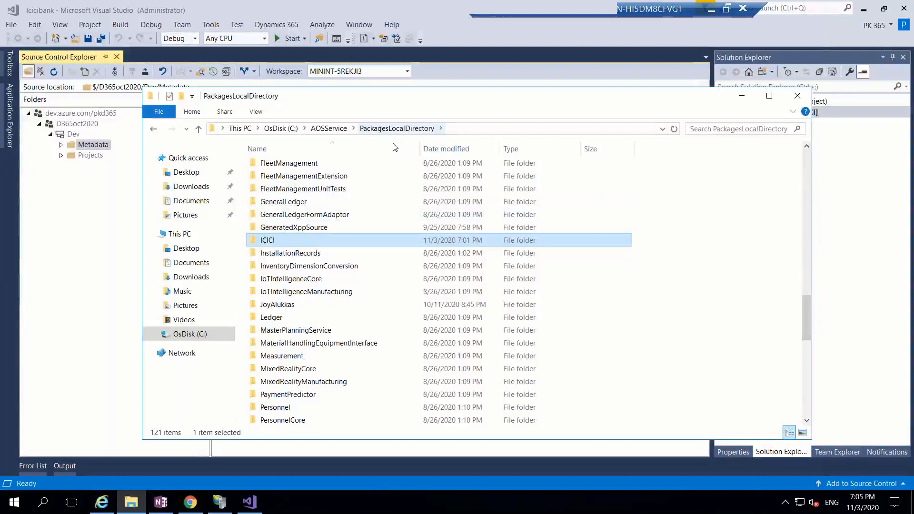
pyautogui.doubleClick(294, 240)
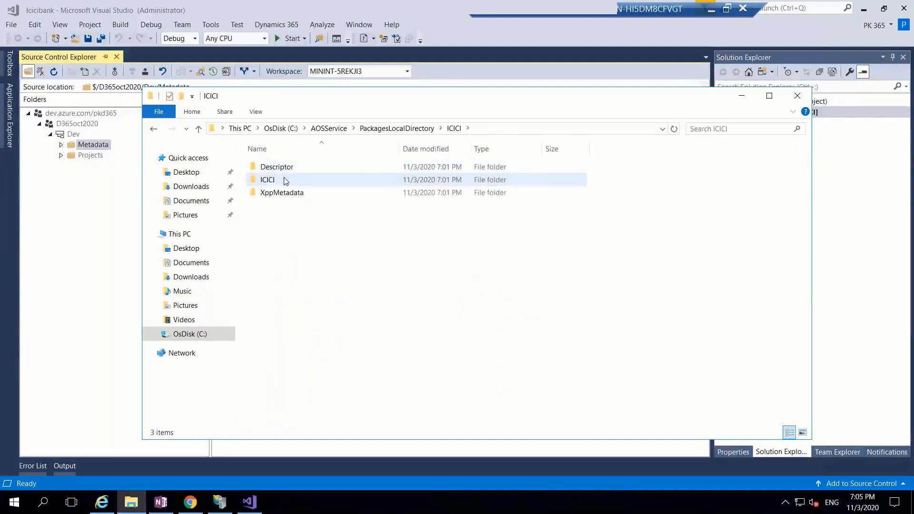
pyautogui.click(286, 181)
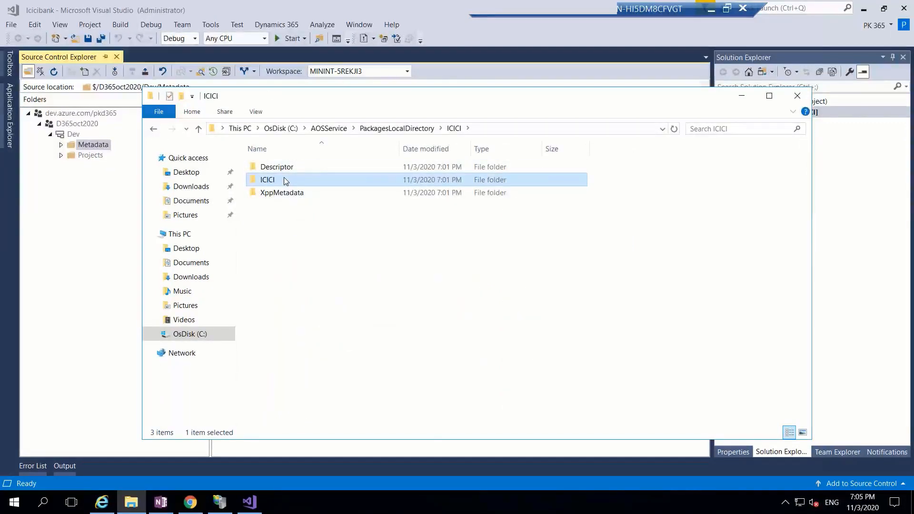
pyautogui.doubleClick(284, 180)
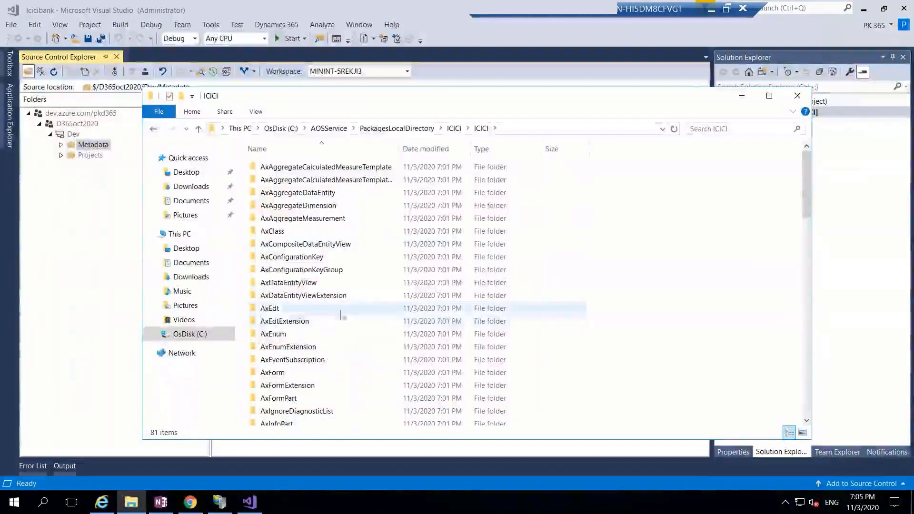
pyautogui.click(455, 128)
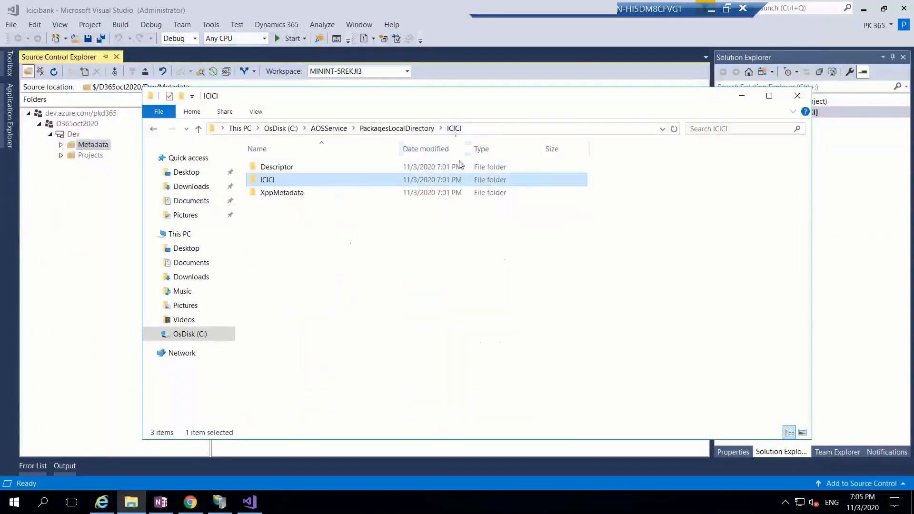
pyautogui.click(742, 95)
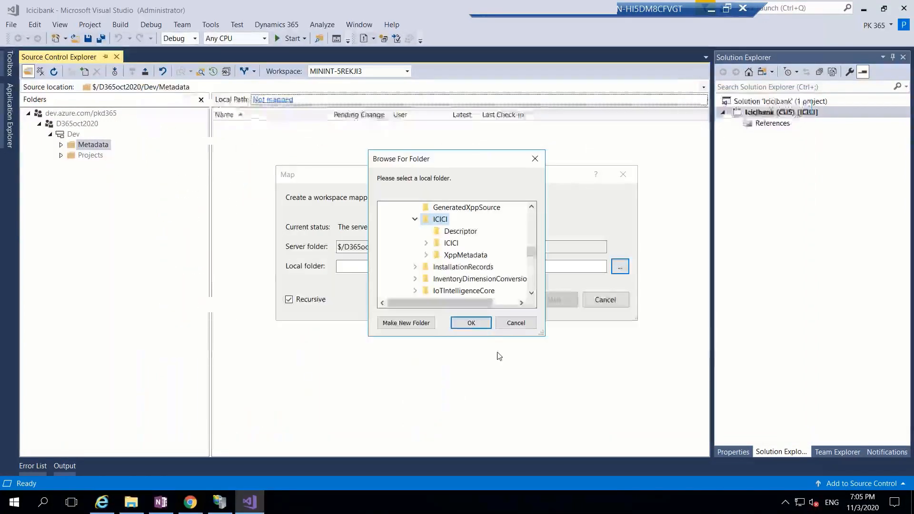
# Set the local folder path to C:\AOSService\PackagesLocalDirectory\ICICI by removing the trailing \Metadata
pyautogui.click(471, 323)
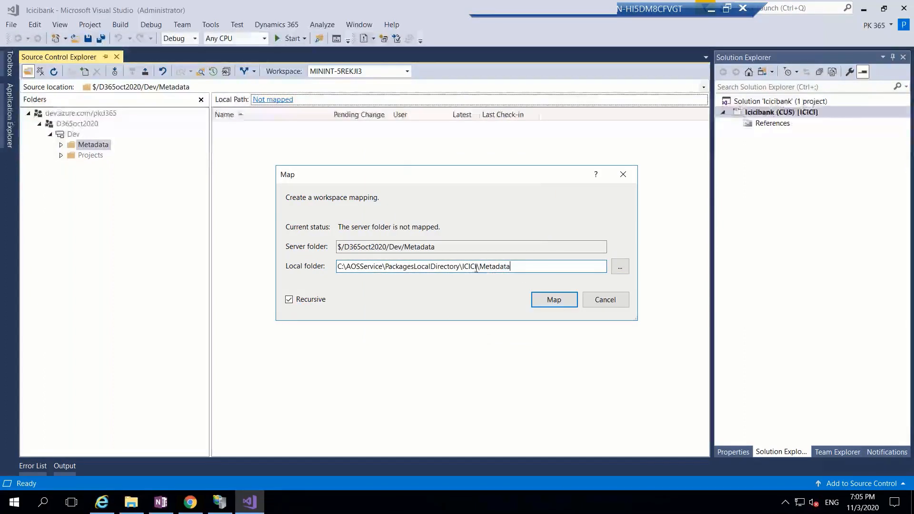
pyautogui.hotkey('shift', 'End')
pyautogui.press('BackSpace')
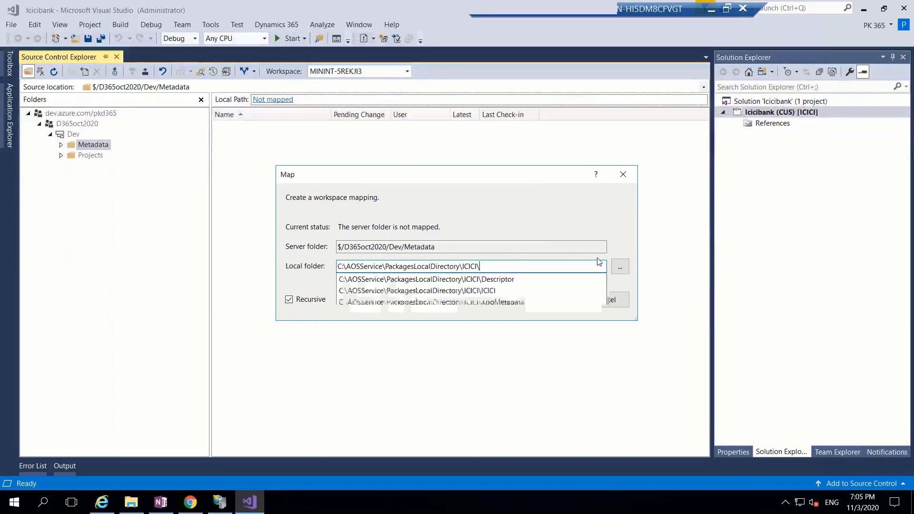
pyautogui.press('BackSpace')
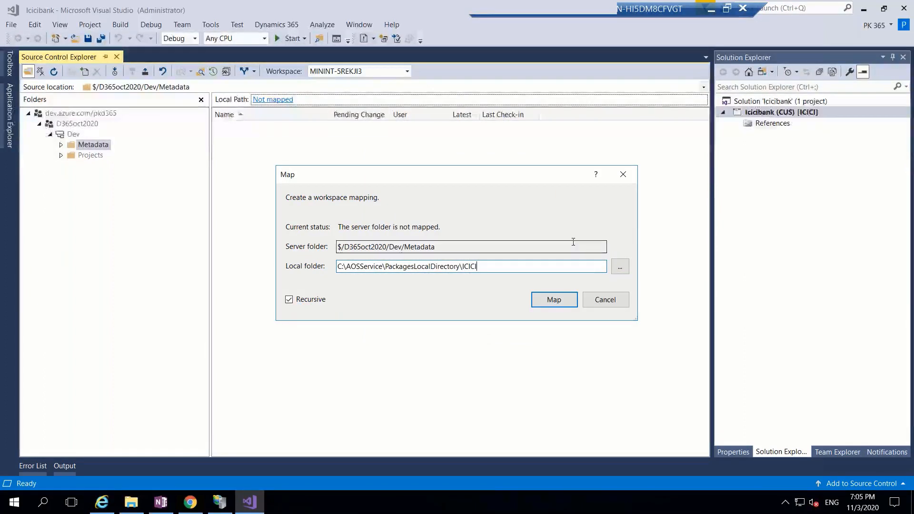
# Map $/D365oct2020/Dev/Metadata to that local path and get its contents now
pyautogui.click(559, 302)
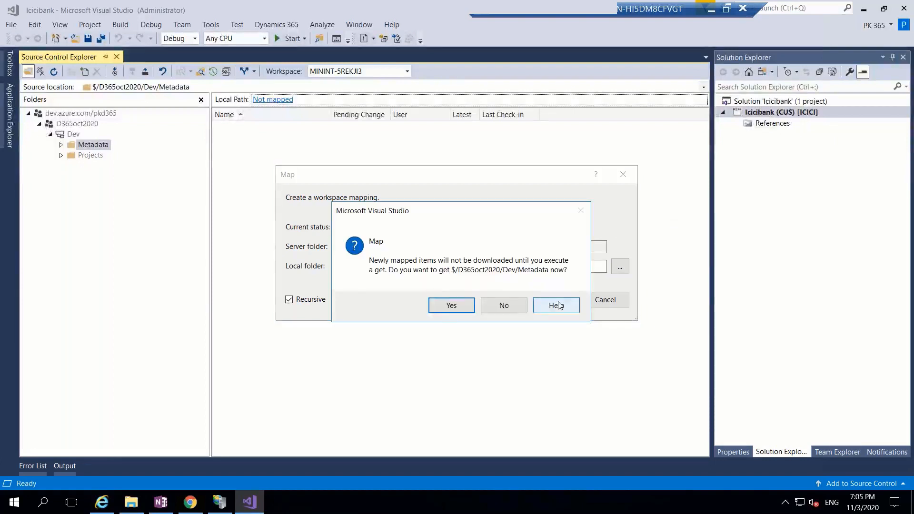
pyautogui.click(451, 306)
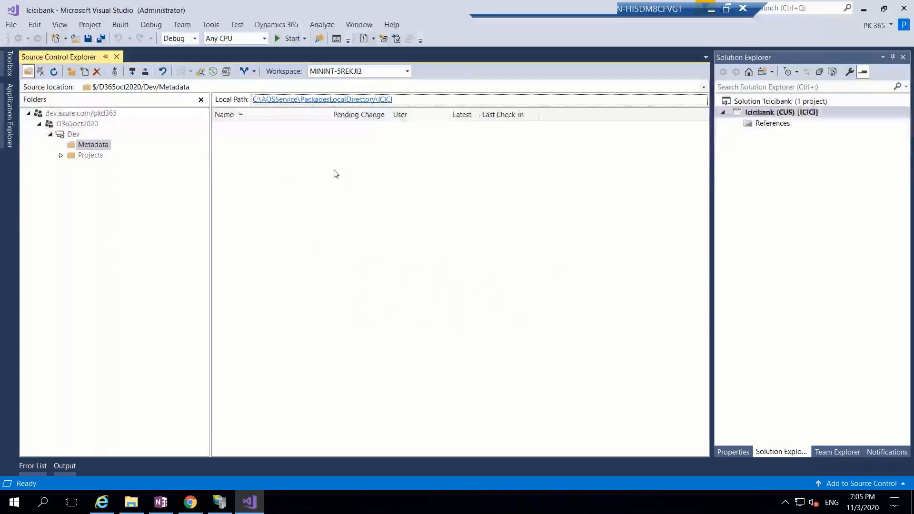
pyautogui.click(92, 156)
pyautogui.click(96, 146)
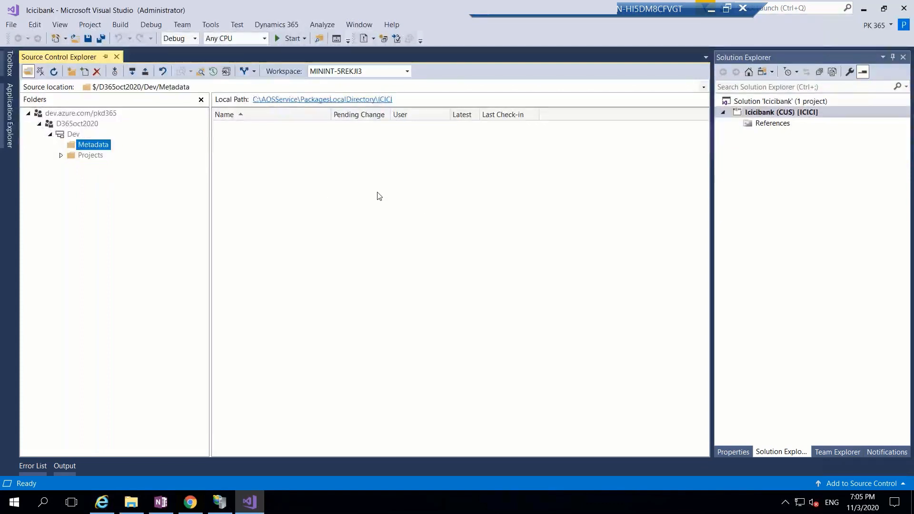
# Add Descriptor, ICICI and XppMetadata, all 91 items, to Dev/Metadata, then expand Metadata
pyautogui.rightClick(327, 181)
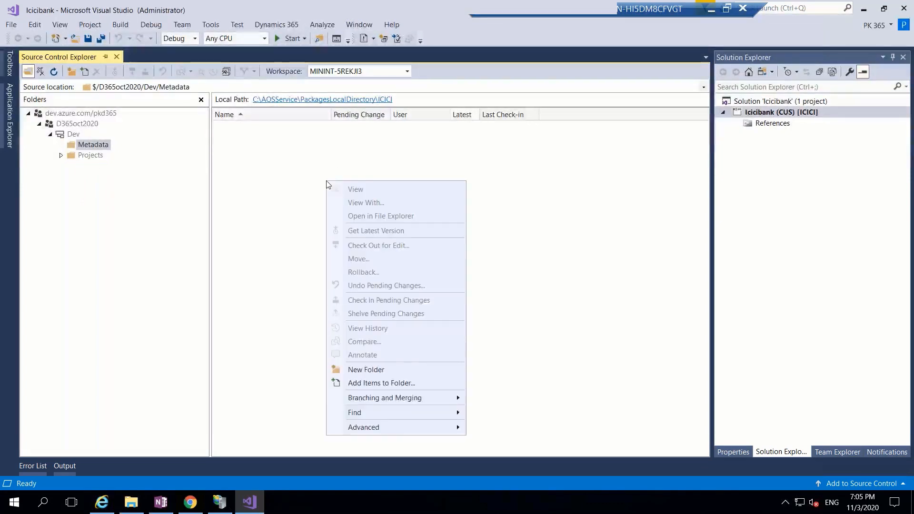
pyautogui.click(381, 383)
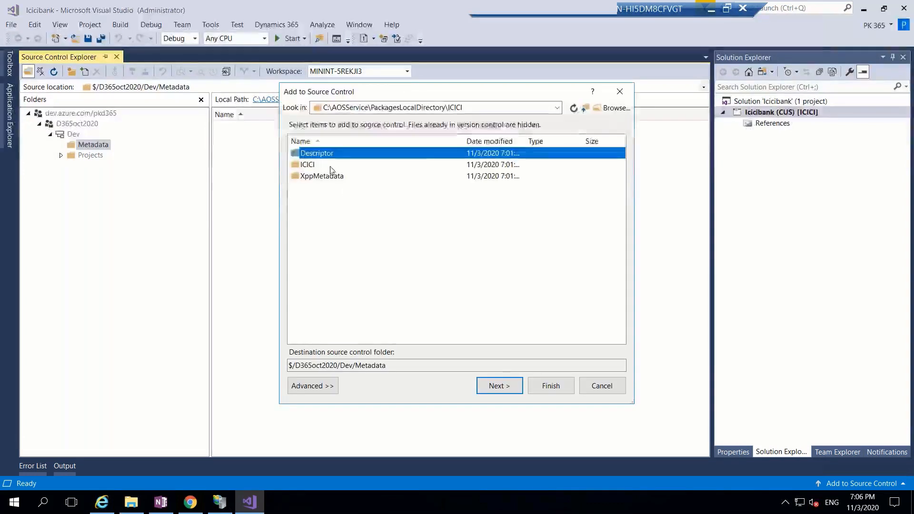
pyautogui.keyDown('shift'); pyautogui.click(315, 164); pyautogui.keyUp('shift')
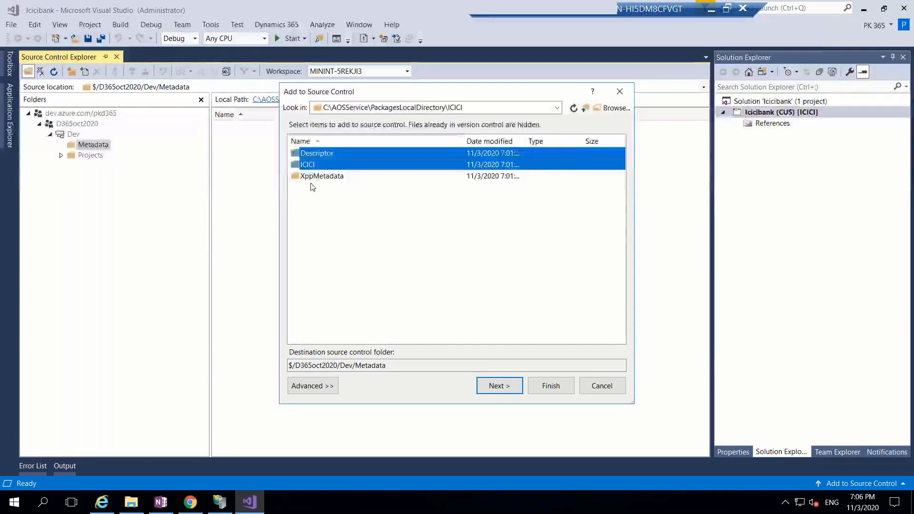
pyautogui.keyDown('shift'); pyautogui.click(318, 177); pyautogui.keyUp('shift')
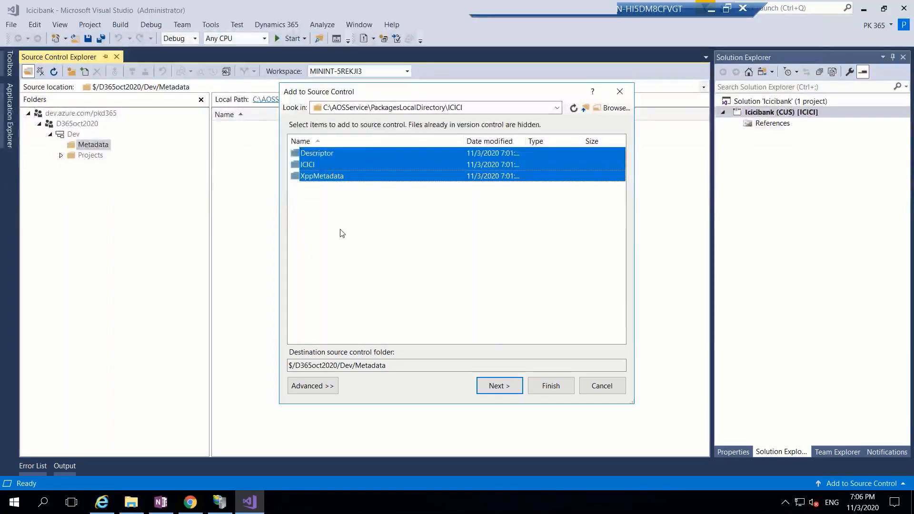
pyautogui.click(504, 385)
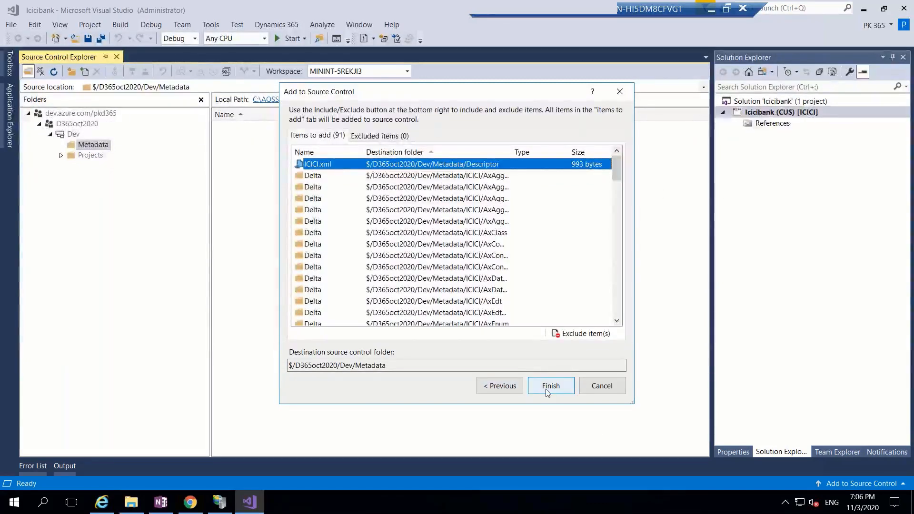
pyautogui.hotkey('ctrl', 'a')
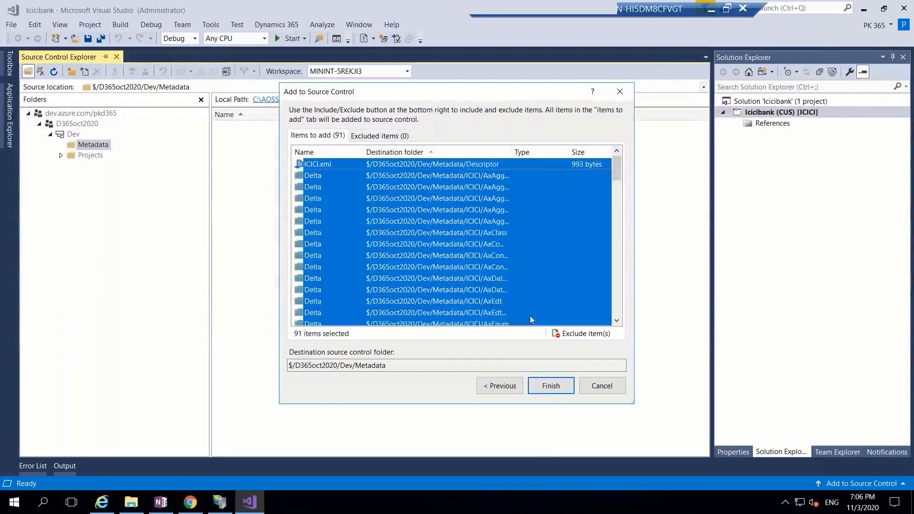
pyautogui.click(547, 386)
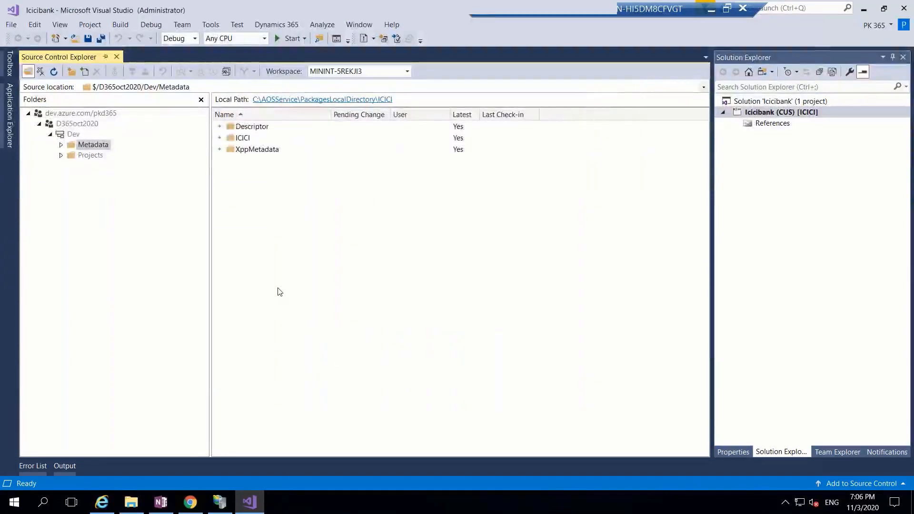
pyautogui.click(65, 144)
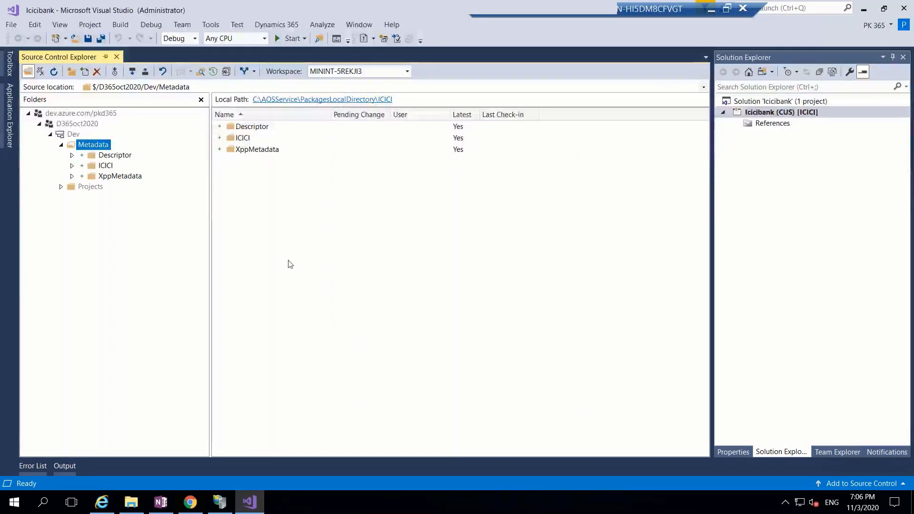
pyautogui.click(765, 105)
# Add Solution 'Icicibank' to source control under Dev/Projects and view the new Icicibank folder
pyautogui.click(764, 123)
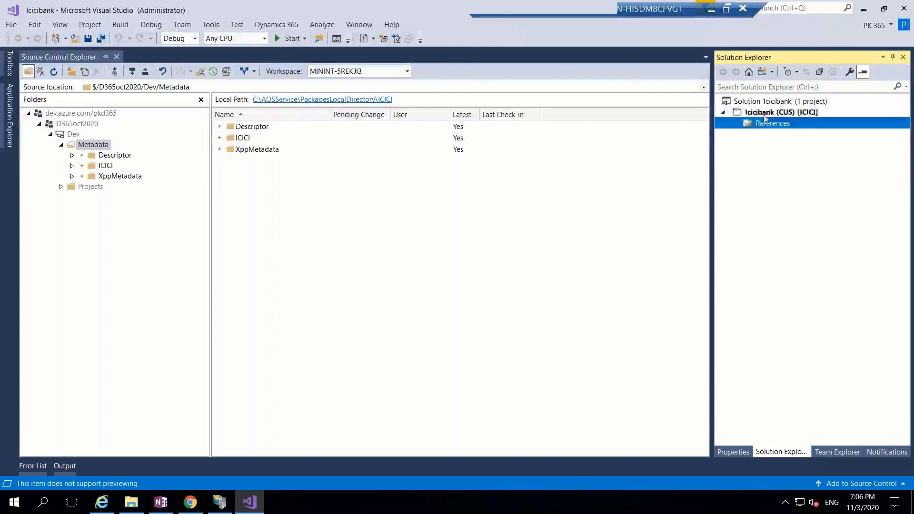
pyautogui.click(765, 113)
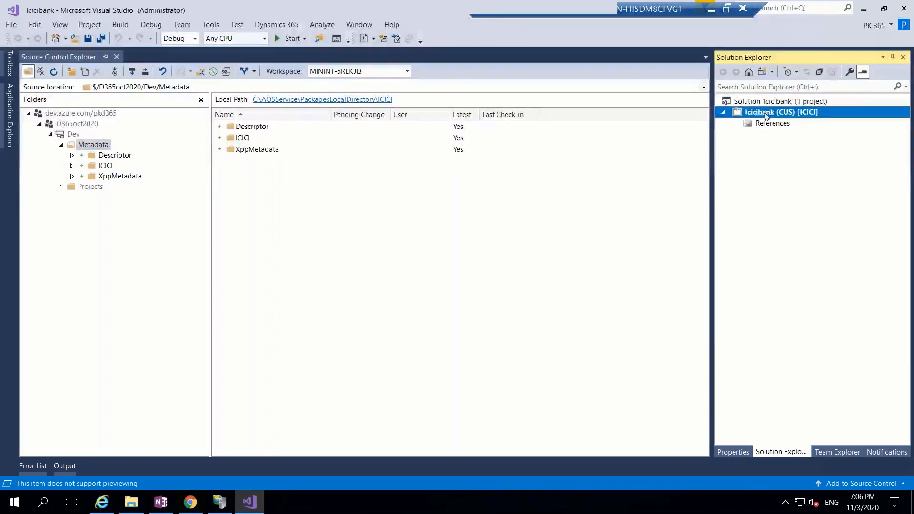
pyautogui.rightClick(763, 104)
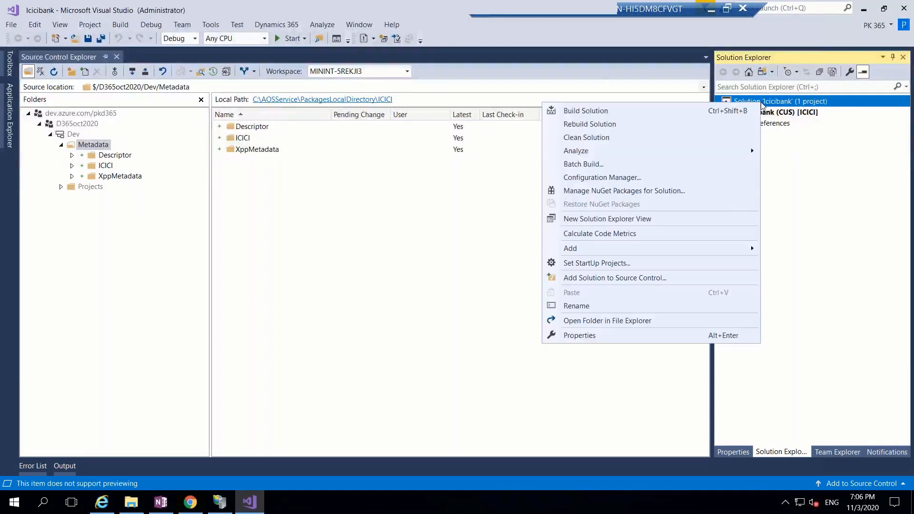
pyautogui.click(648, 278)
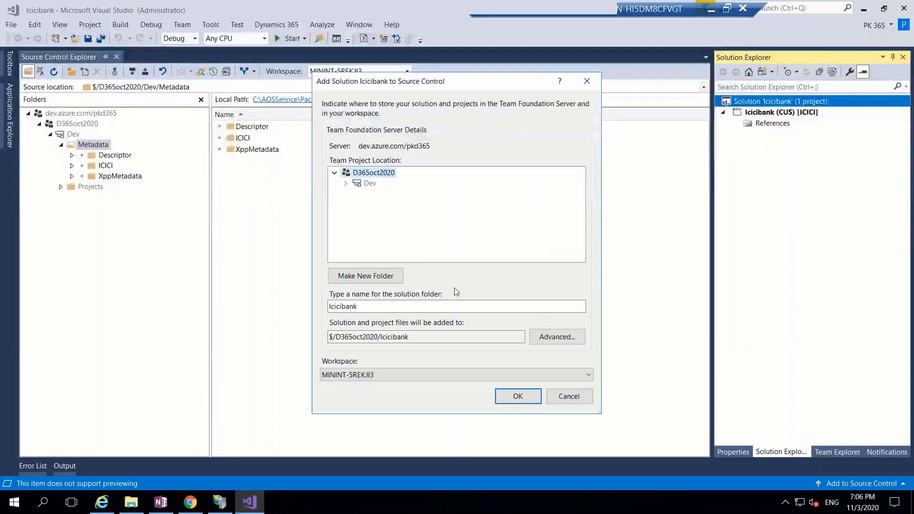
pyautogui.click(346, 183)
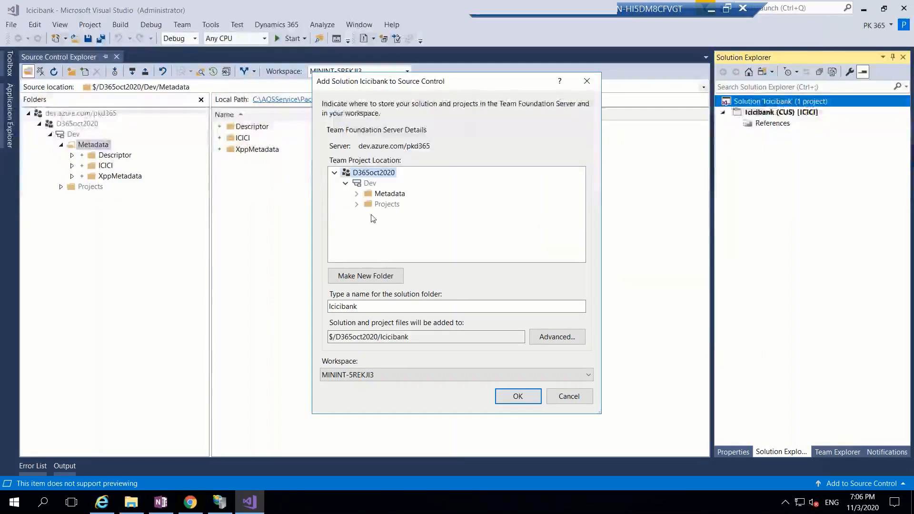
pyautogui.click(379, 205)
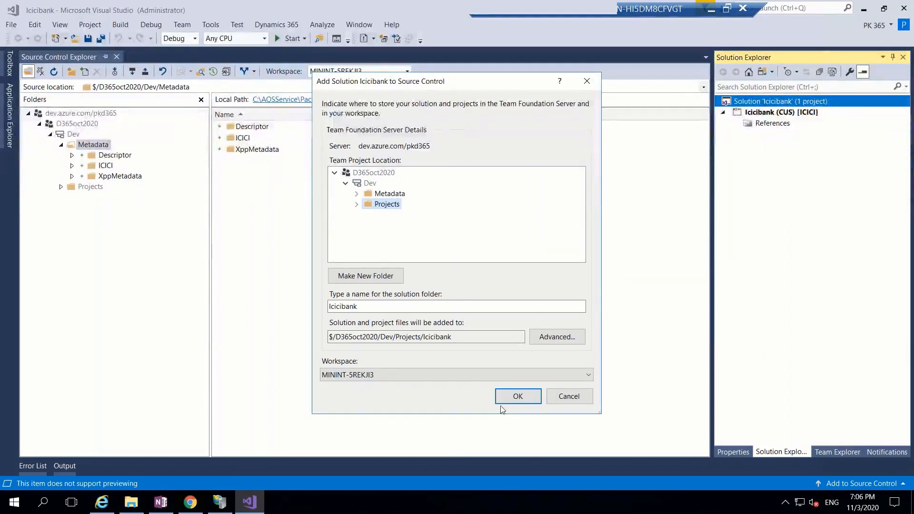
pyautogui.click(518, 396)
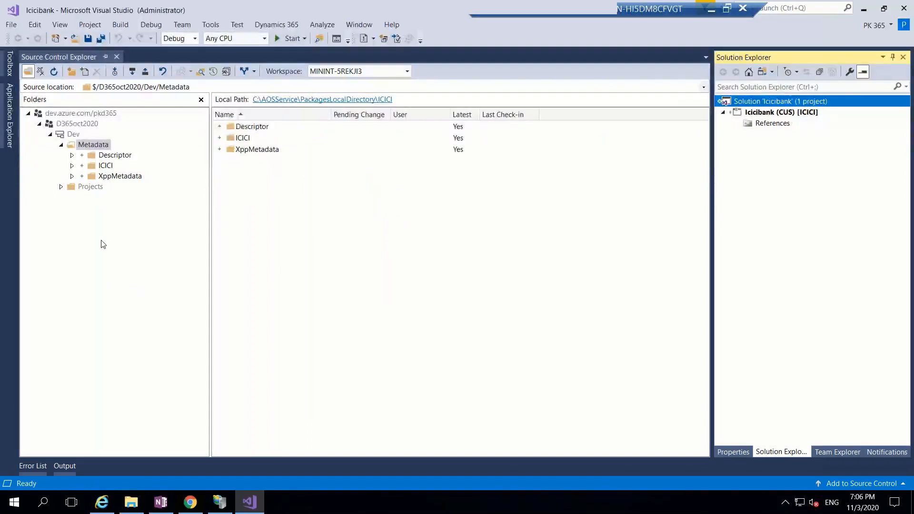
pyautogui.click(61, 187)
pyautogui.click(110, 197)
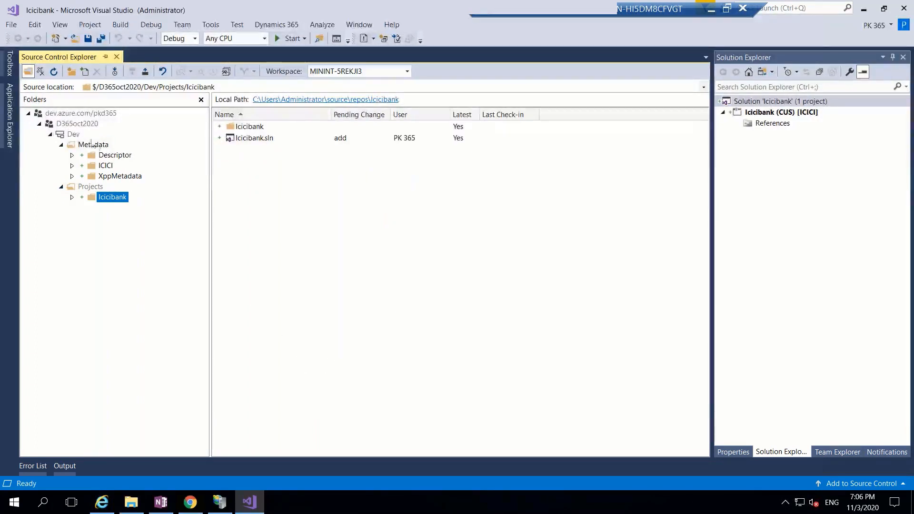
# Review the pending changes under Dev and view the Projects folder in Azure DevOps
pyautogui.click(74, 134)
pyautogui.rightClick(74, 135)
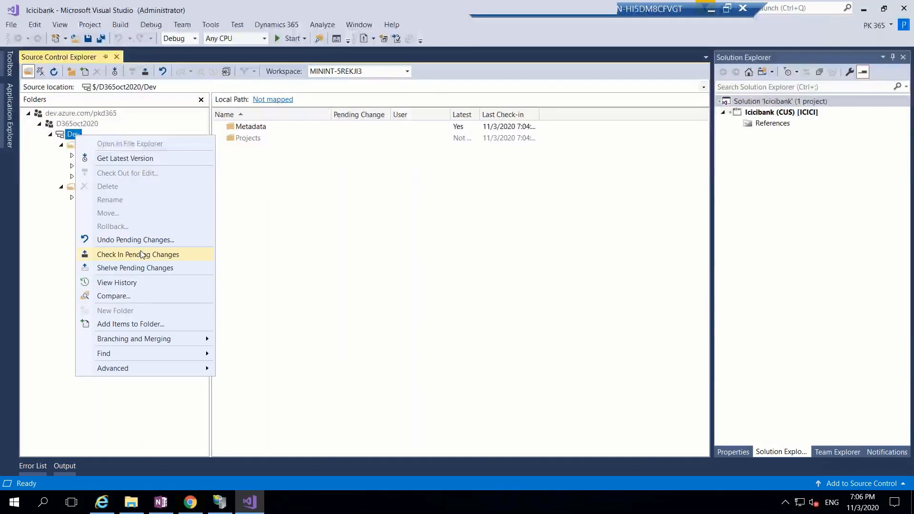
pyautogui.click(141, 255)
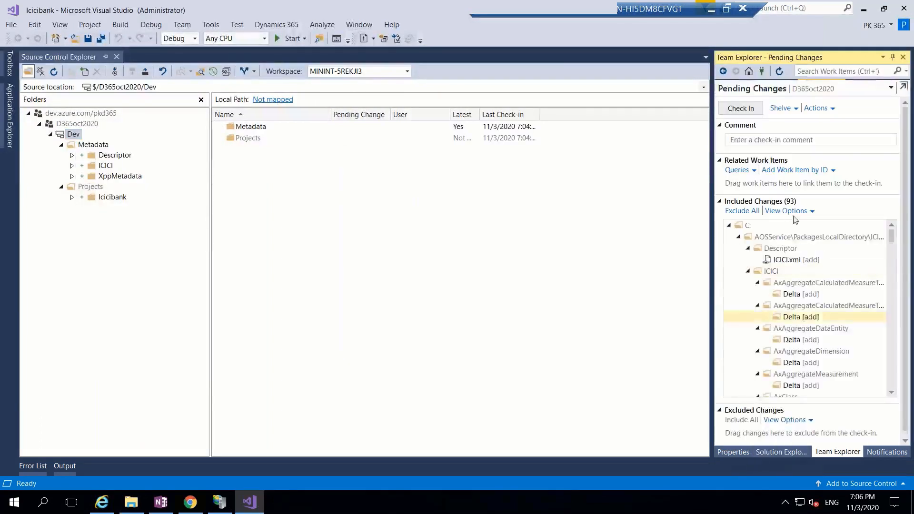
pyautogui.scroll(-3, 837, 311)
pyautogui.scroll(-5, 838, 311)
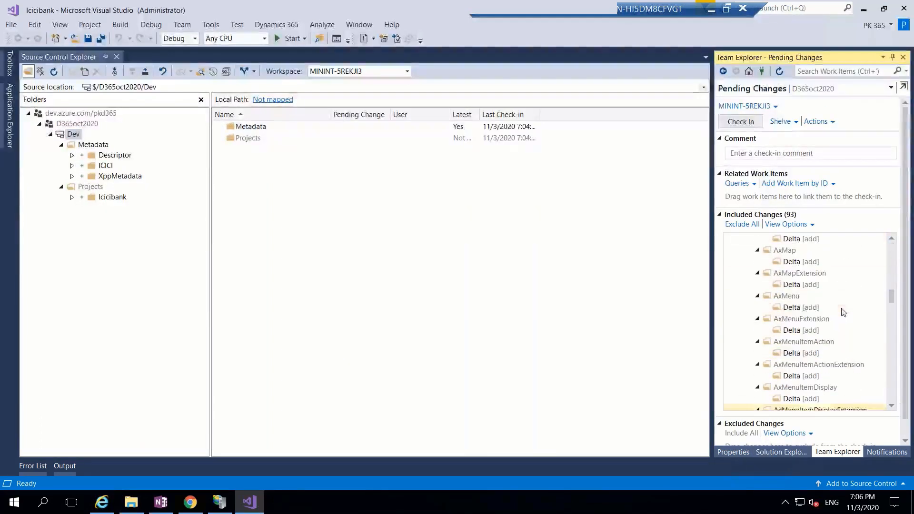
pyautogui.click(190, 502)
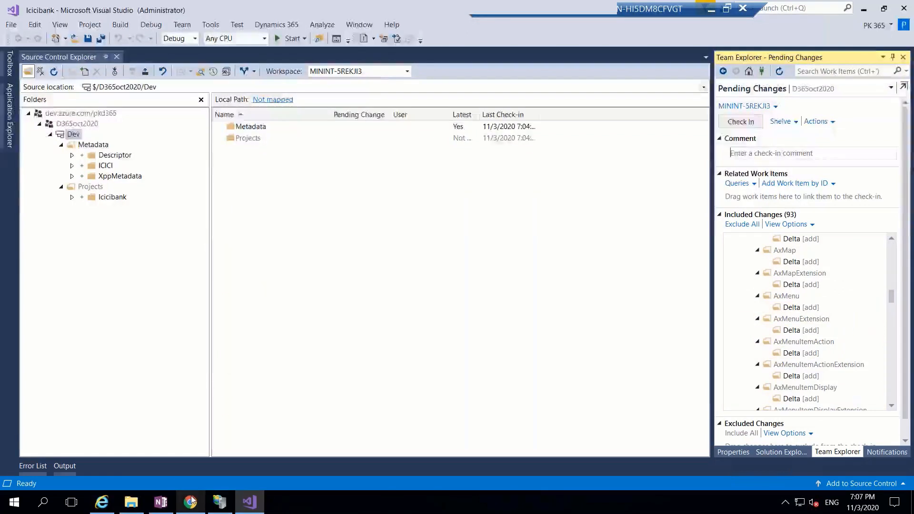
pyautogui.click(218, 159)
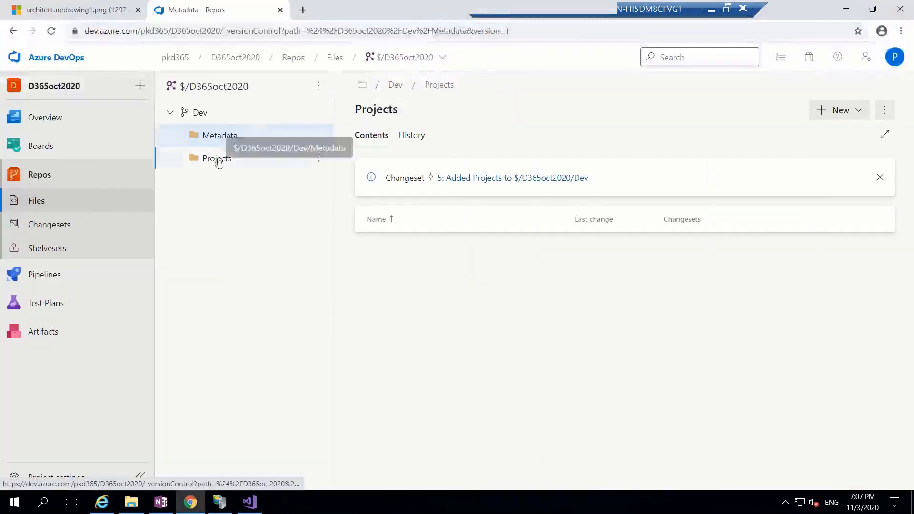
# Check in all 93 pending changes from Visual Studio as changeset 6
pyautogui.click(253, 505)
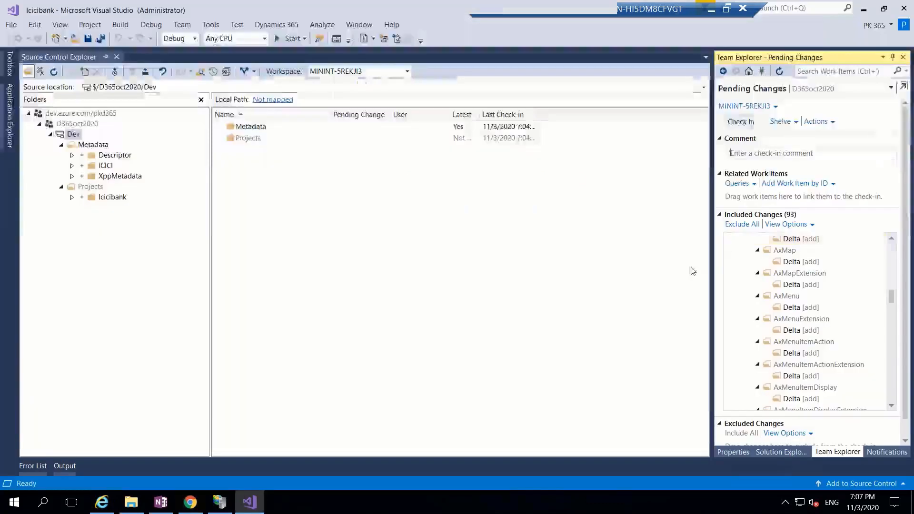
pyautogui.click(746, 124)
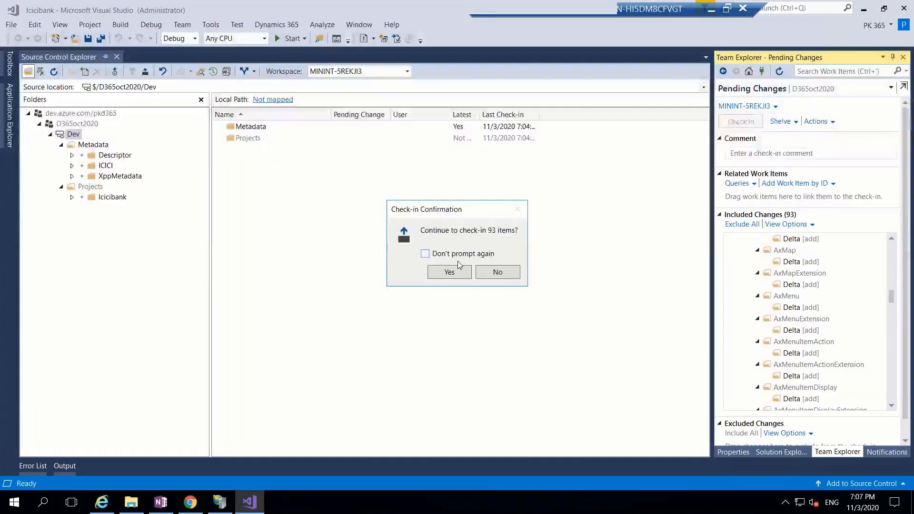
pyautogui.click(451, 270)
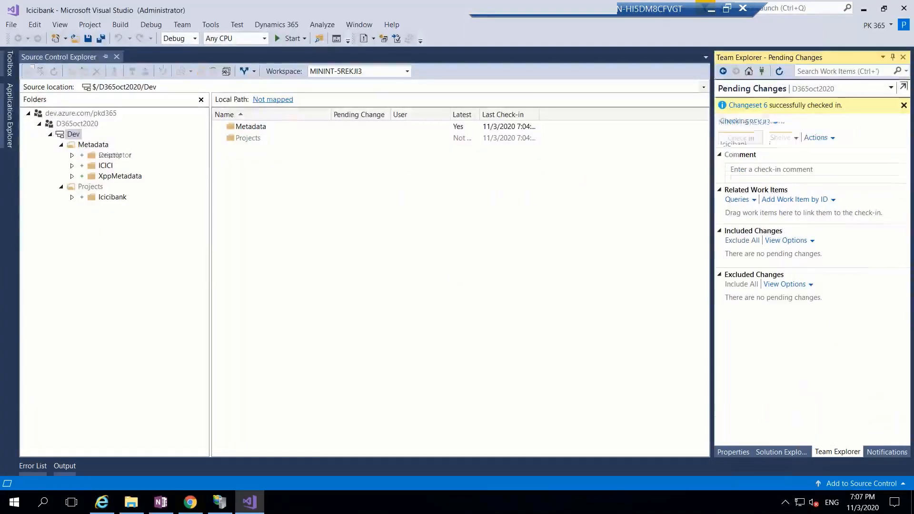
pyautogui.click(190, 503)
# Reload the Azure DevOps Files page and verify Projects/Icicibank and Metadata/ICICI arrived
pyautogui.click(233, 30)
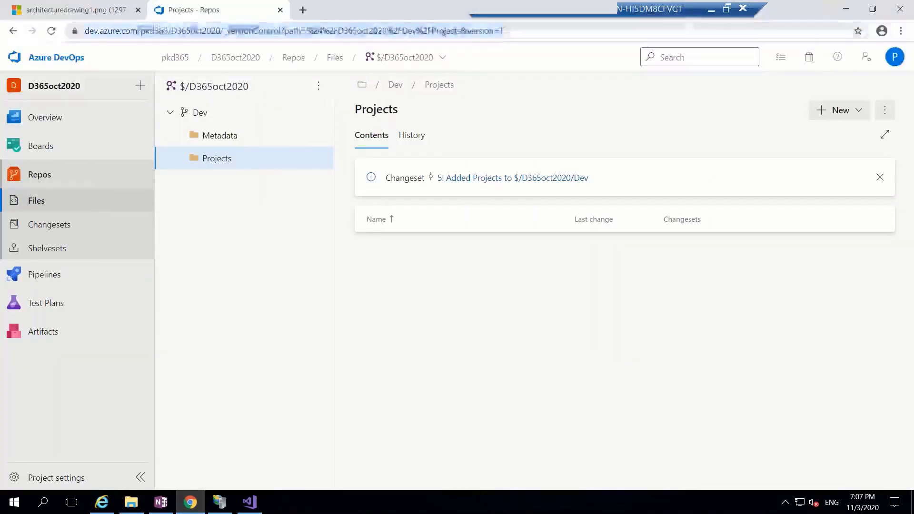
pyautogui.press('Return')
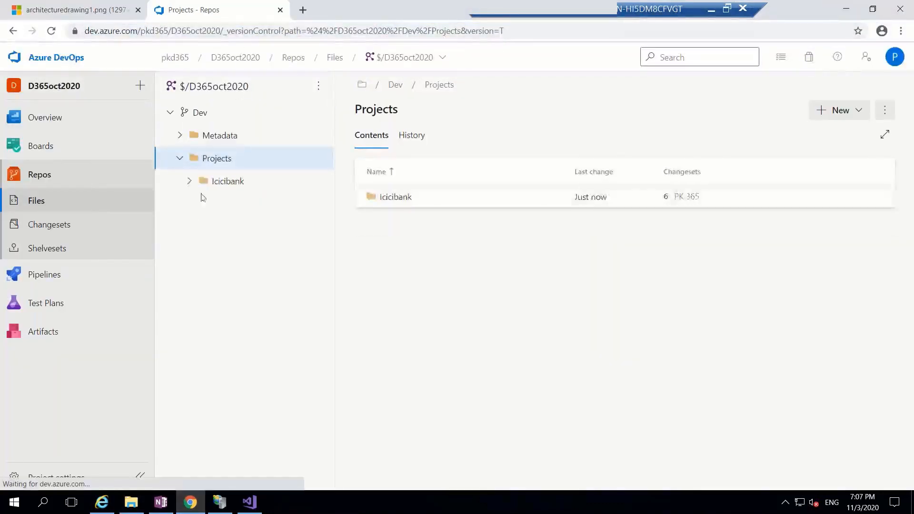
pyautogui.click(189, 181)
pyautogui.click(233, 183)
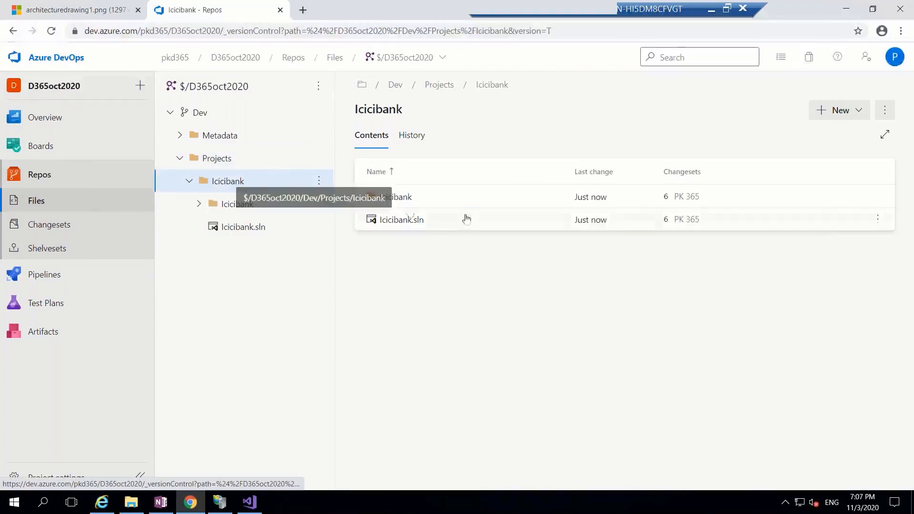
pyautogui.click(181, 136)
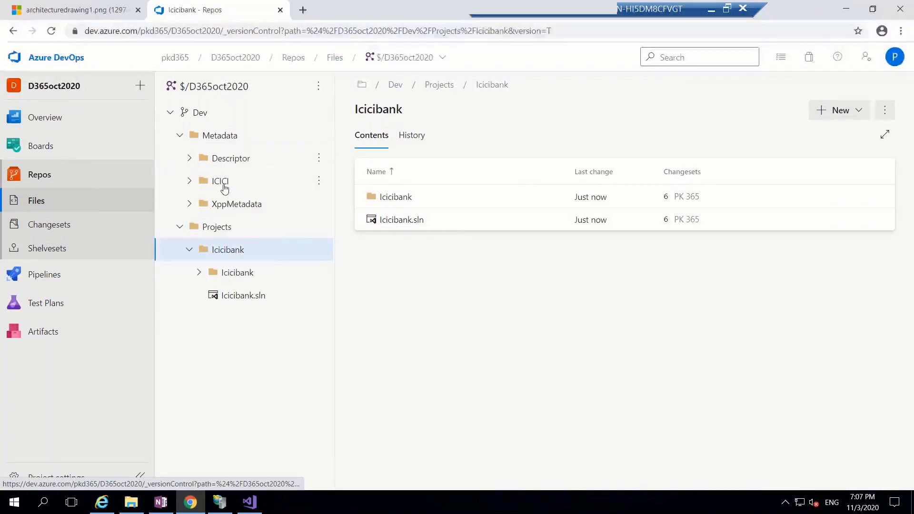
pyautogui.click(224, 185)
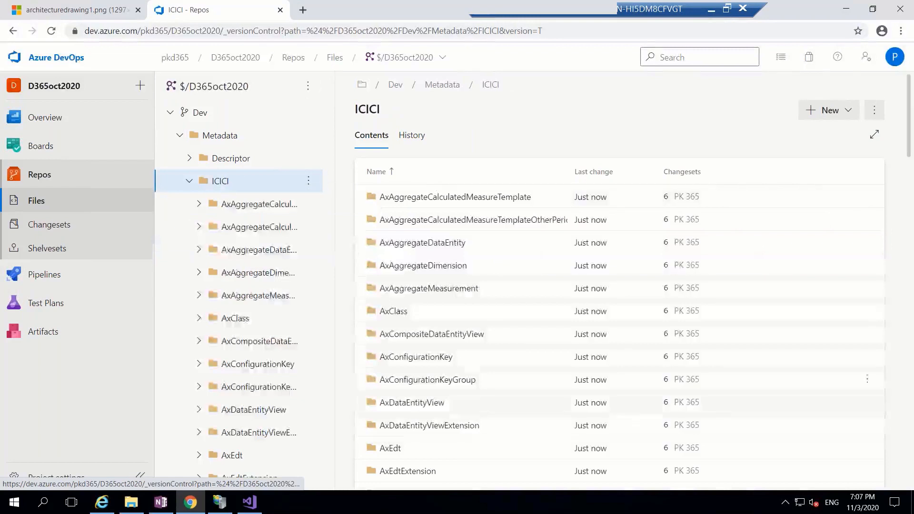
pyautogui.click(190, 181)
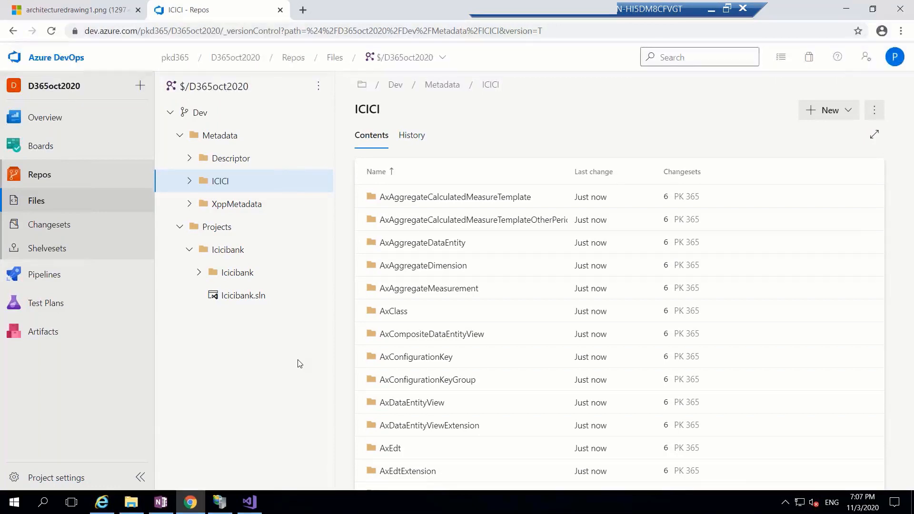
pyautogui.click(250, 501)
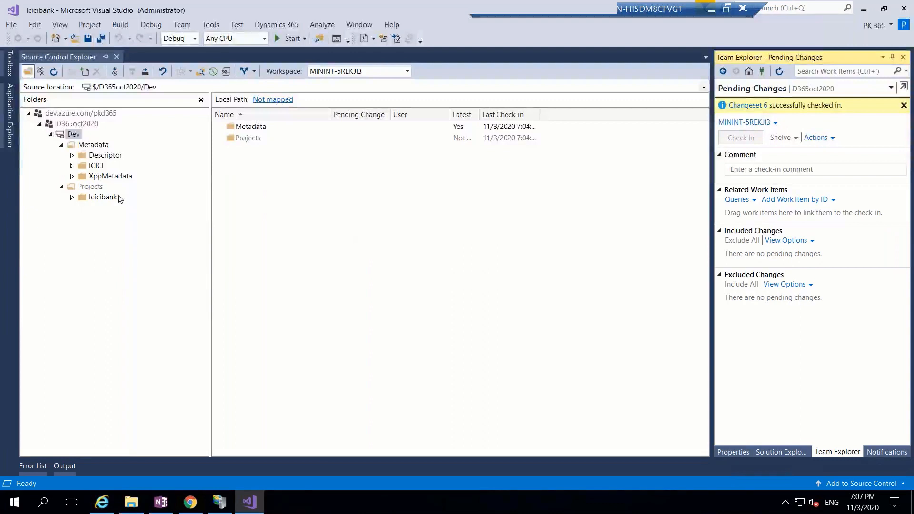
pyautogui.click(168, 275)
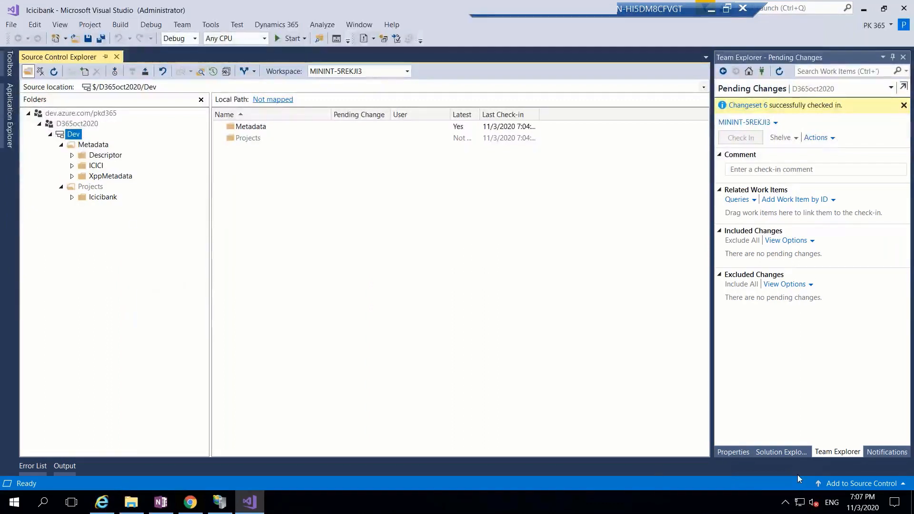
pyautogui.click(787, 453)
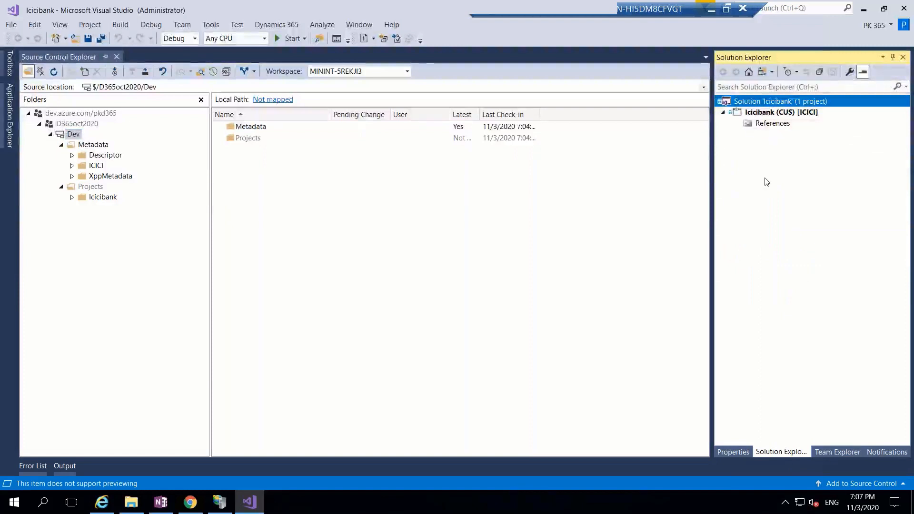
pyautogui.rightClick(752, 114)
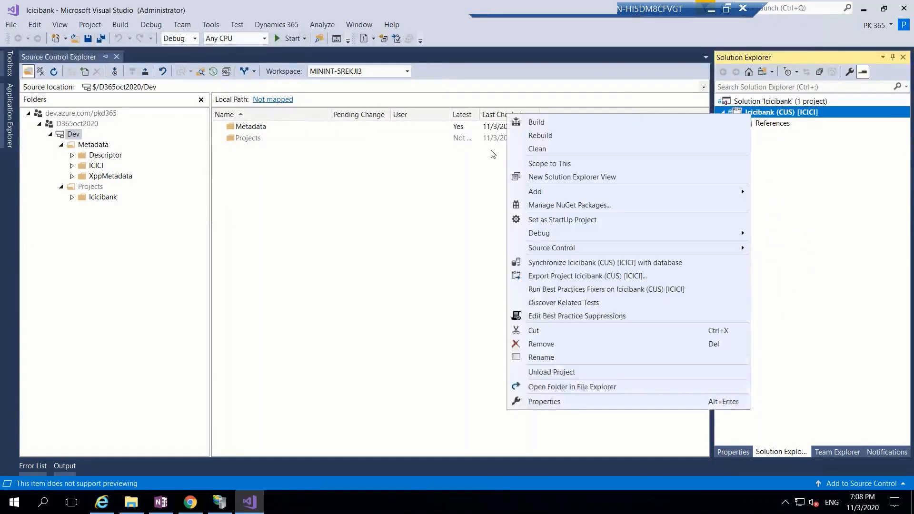
pyautogui.click(381, 296)
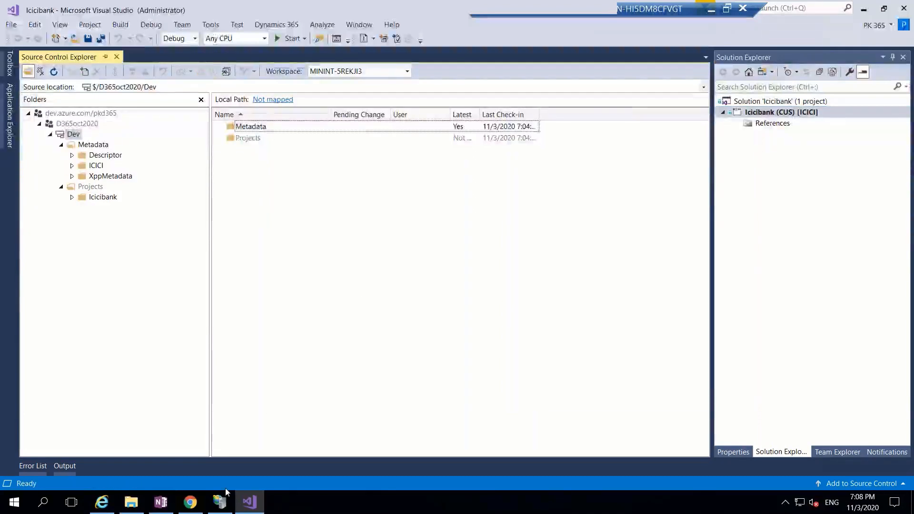
pyautogui.click(159, 502)
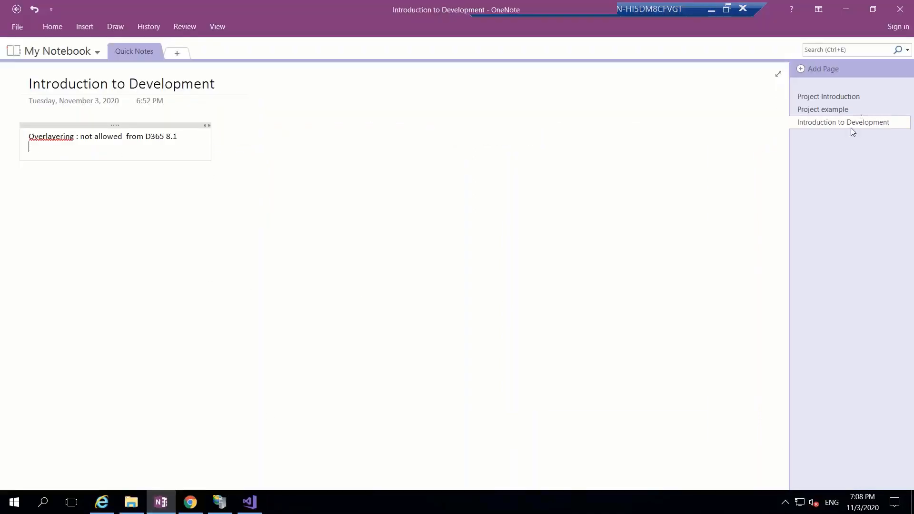
pyautogui.click(635, 195)
pyautogui.click(846, 9)
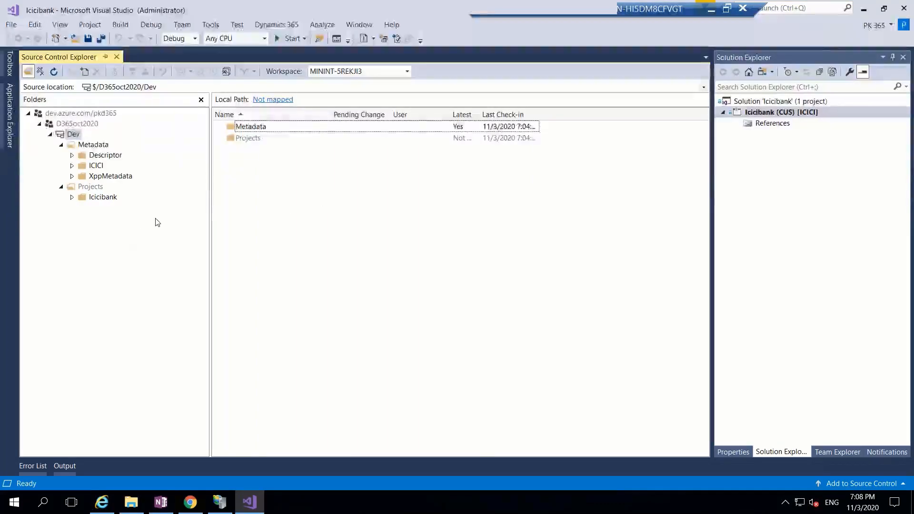
# Browse Dev/Projects/Icicibank to confirm the Icicibank folder and Icicibank.sln are listed with their local path
pyautogui.click(103, 197)
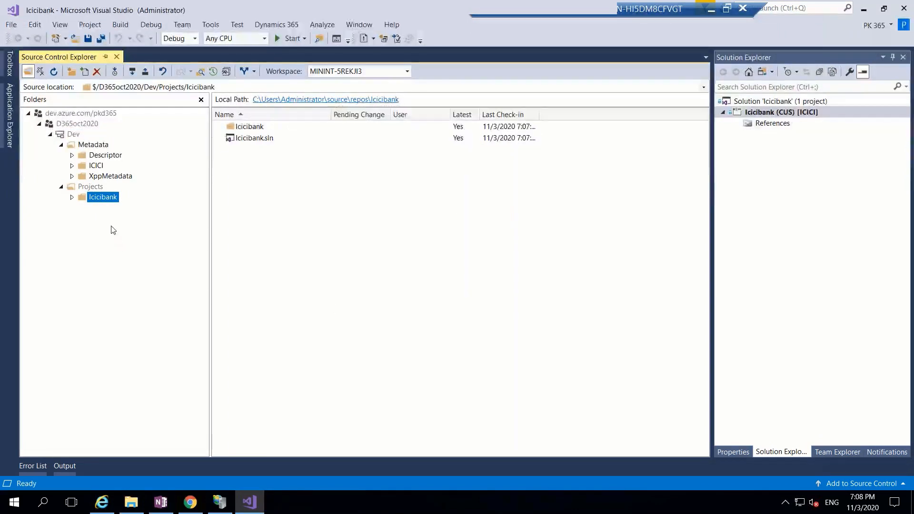
pyautogui.click(94, 188)
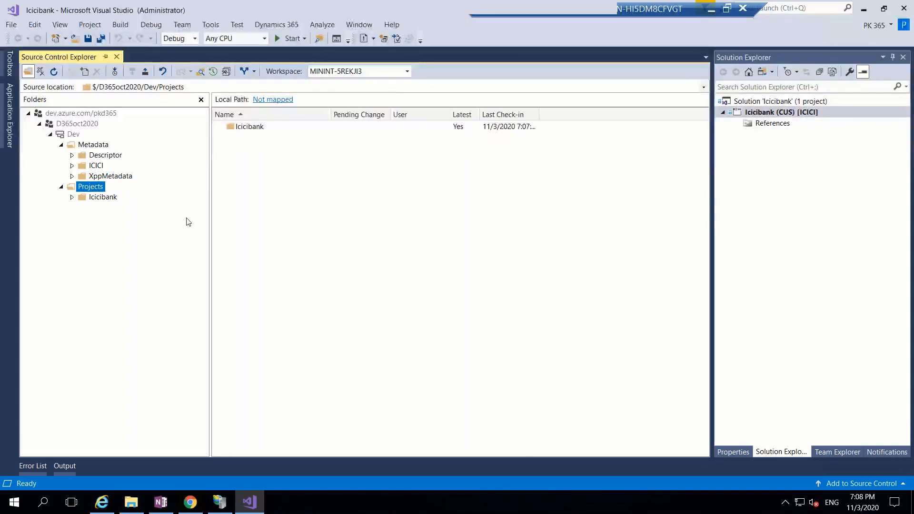
pyautogui.click(107, 197)
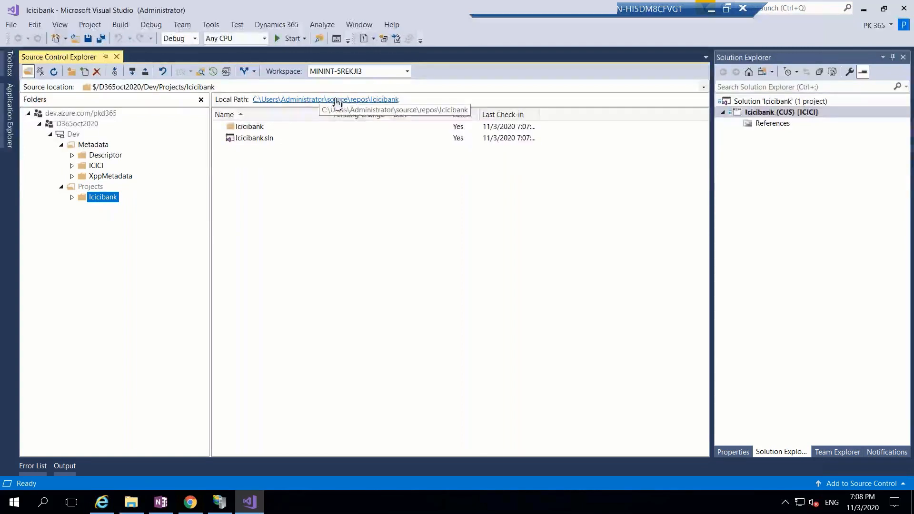
pyautogui.rightClick(782, 101)
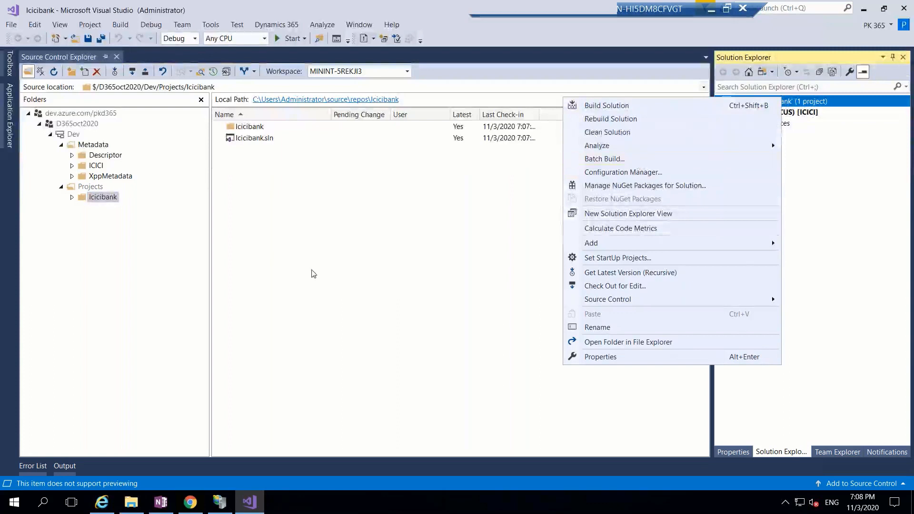
pyautogui.click(292, 256)
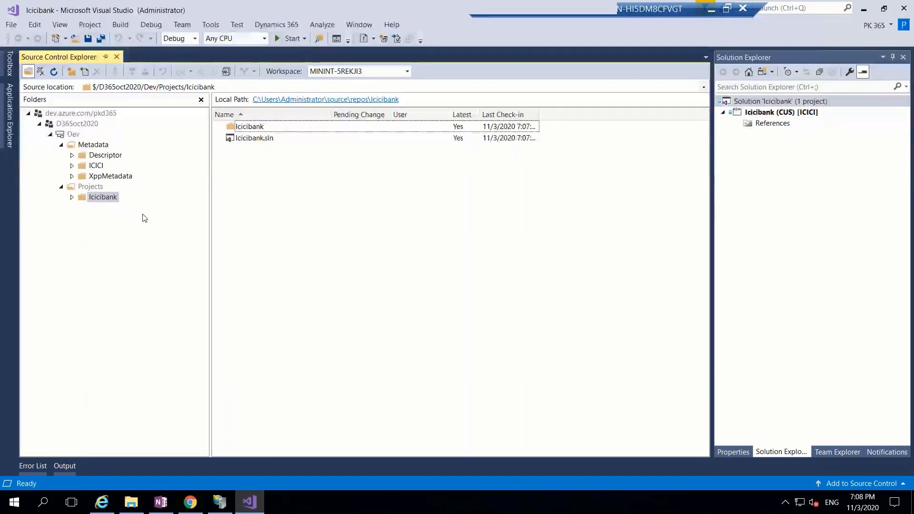
pyautogui.click(91, 187)
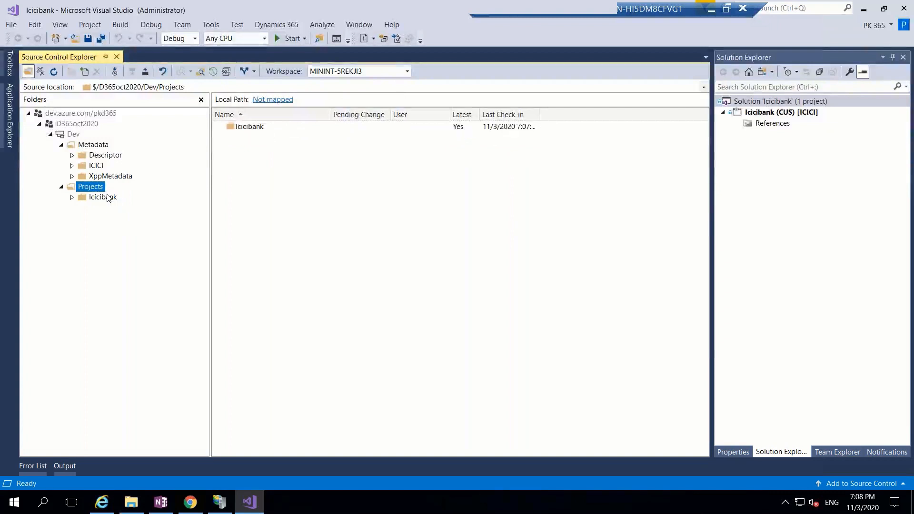
pyautogui.click(108, 198)
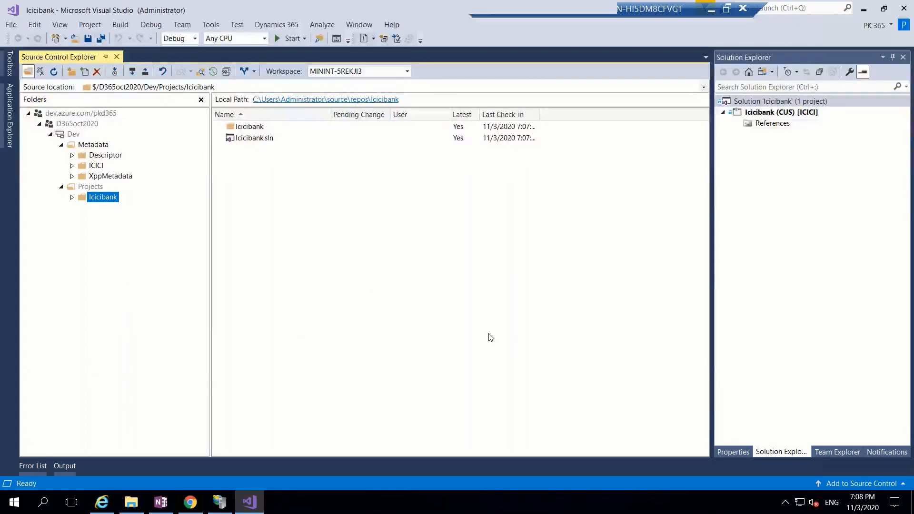
pyautogui.click(764, 113)
# Add a new Data Model > Table item named IciTable1 to the Icicibank project
pyautogui.rightClick(765, 113)
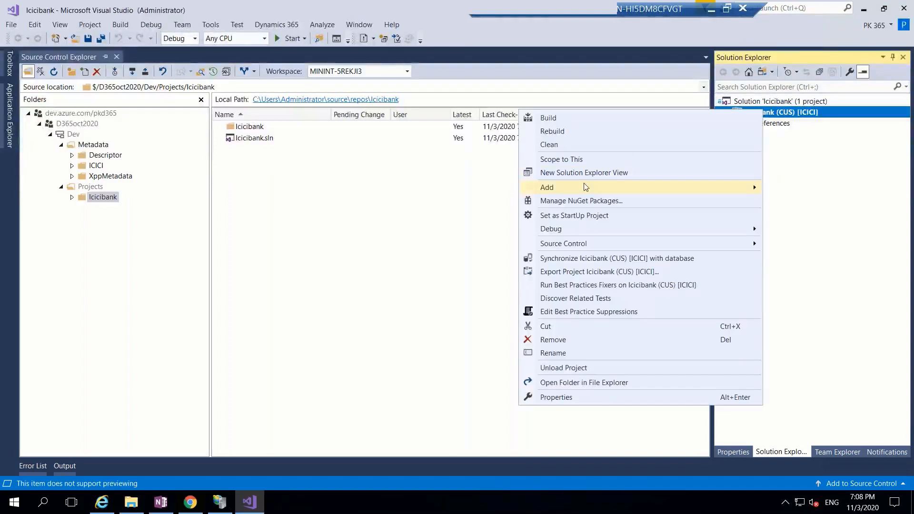
pyautogui.moveTo(586, 187)
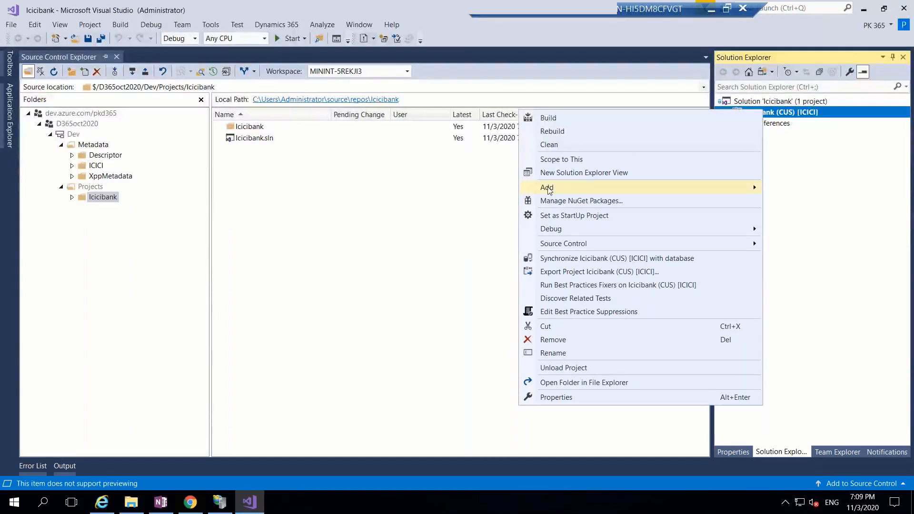
pyautogui.click(461, 195)
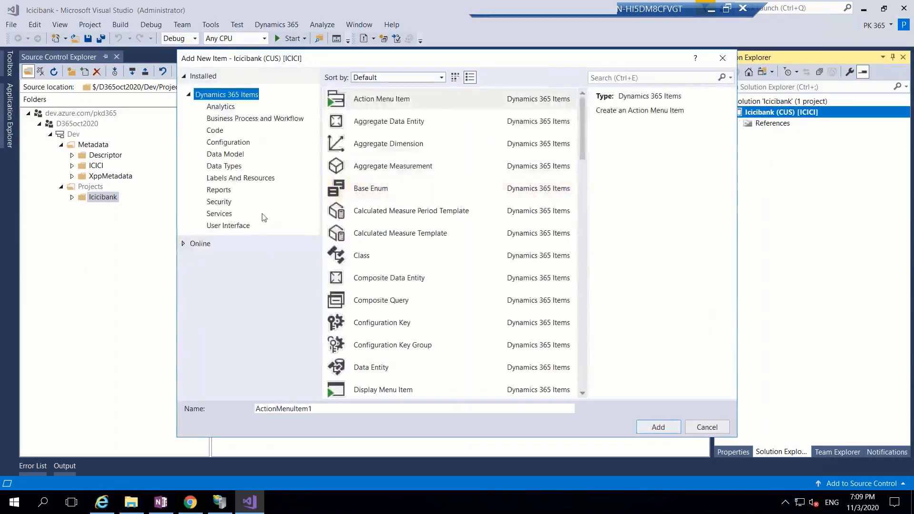
pyautogui.click(236, 157)
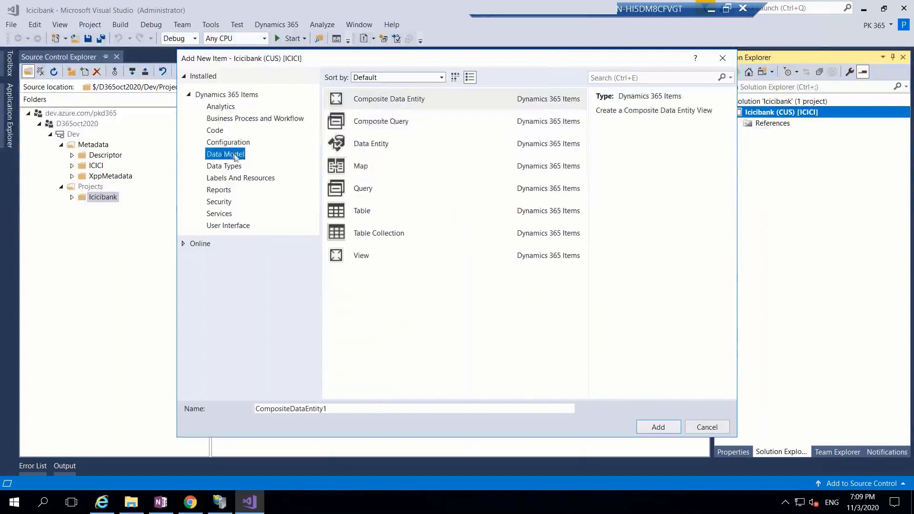
pyautogui.click(364, 213)
pyautogui.click(294, 412)
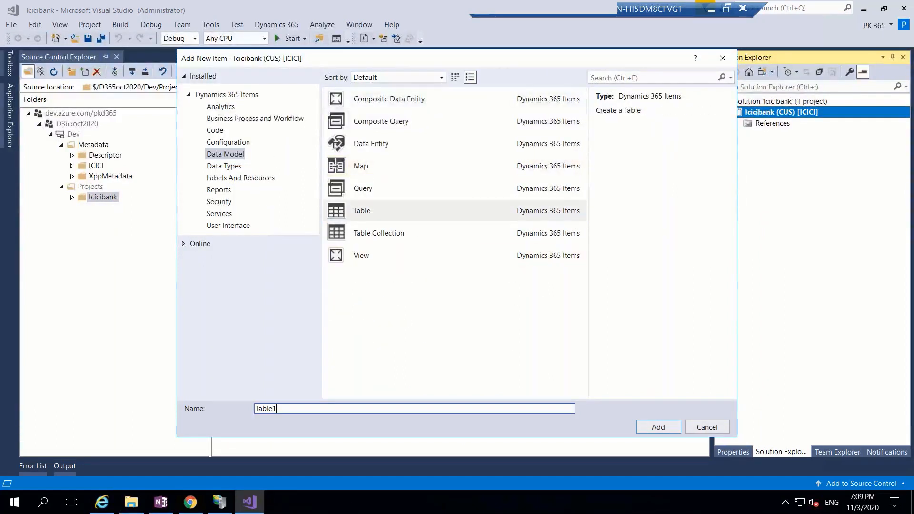
pyautogui.click(255, 409)
pyautogui.write('Ici')
pyautogui.click(653, 427)
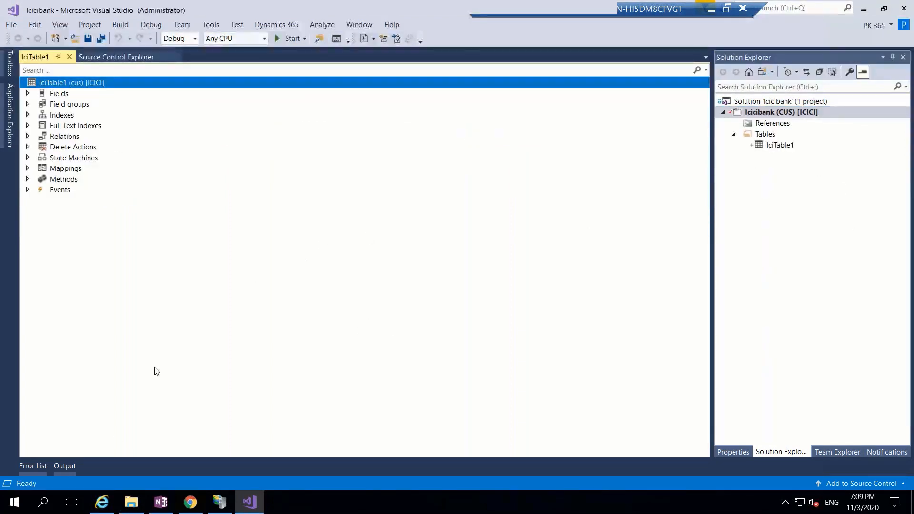
# Run Microsoft SQL Server Management Studio as administrator from Start, approving the UAC prompt
pyautogui.click(15, 502)
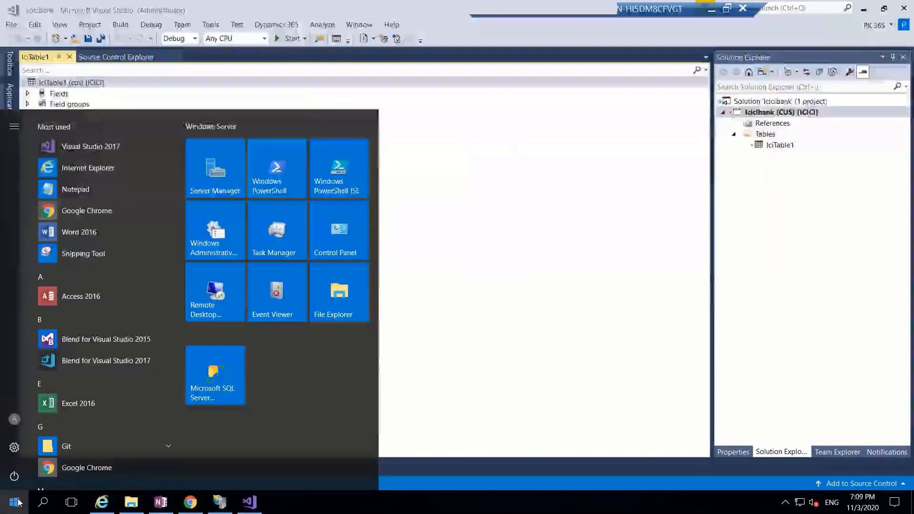
pyautogui.rightClick(226, 376)
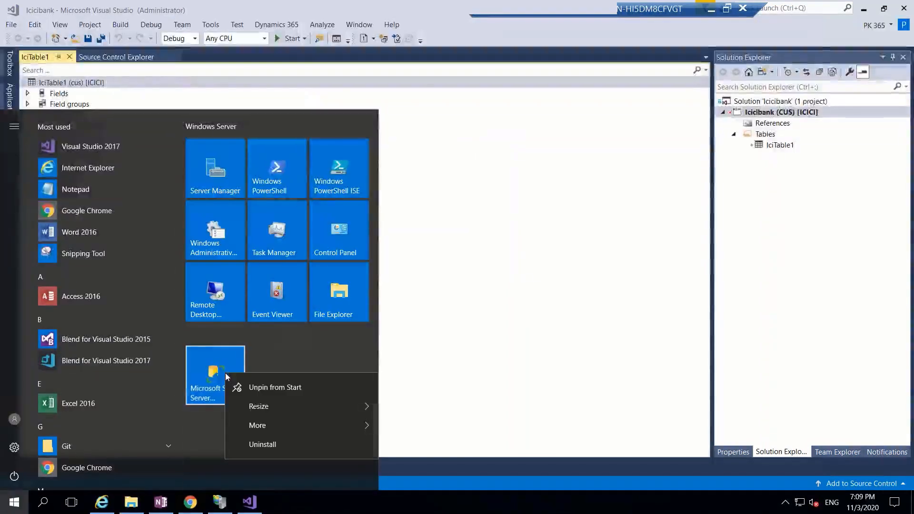
pyautogui.moveTo(260, 426)
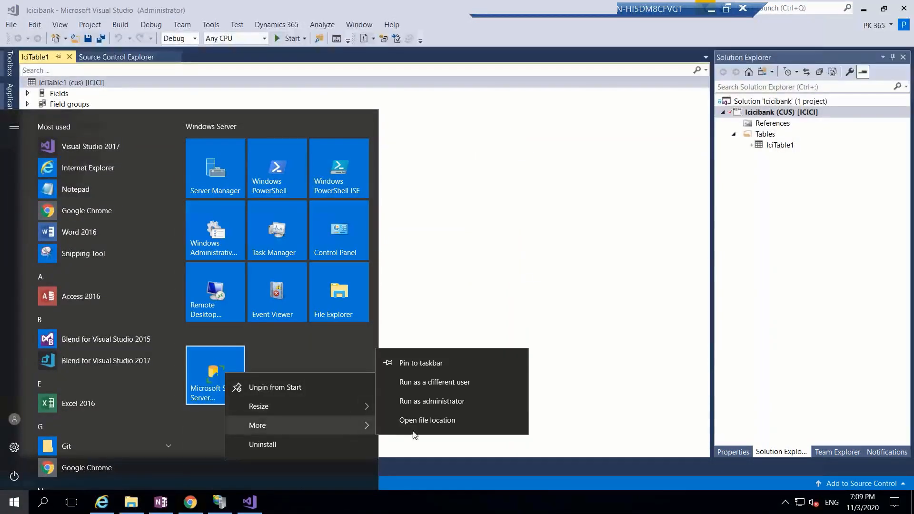
pyautogui.click(438, 401)
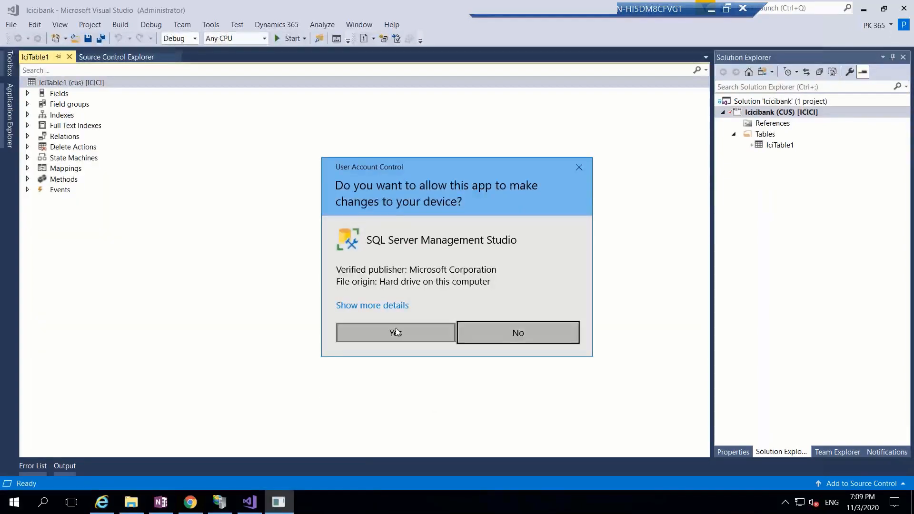
pyautogui.click(396, 331)
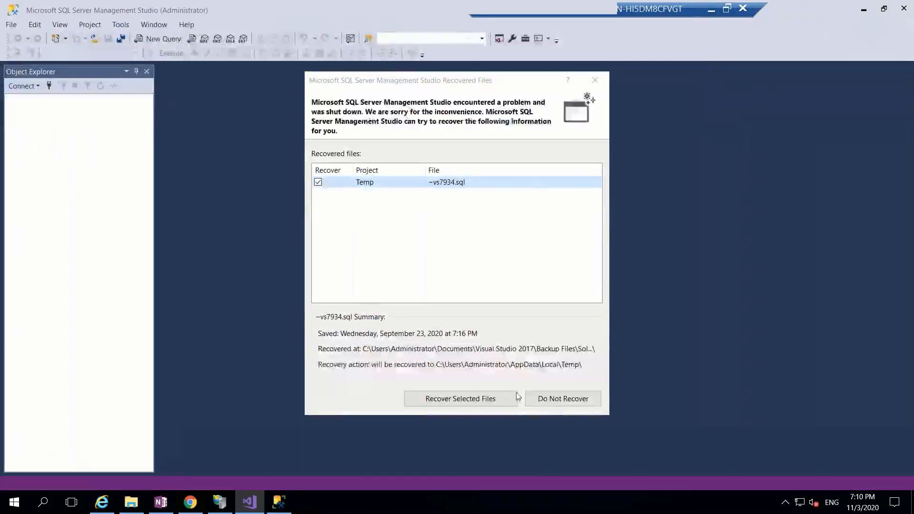
# Skip file recovery, connect to the local SQL Server, and expand AxDB's Tables folder
pyautogui.click(557, 399)
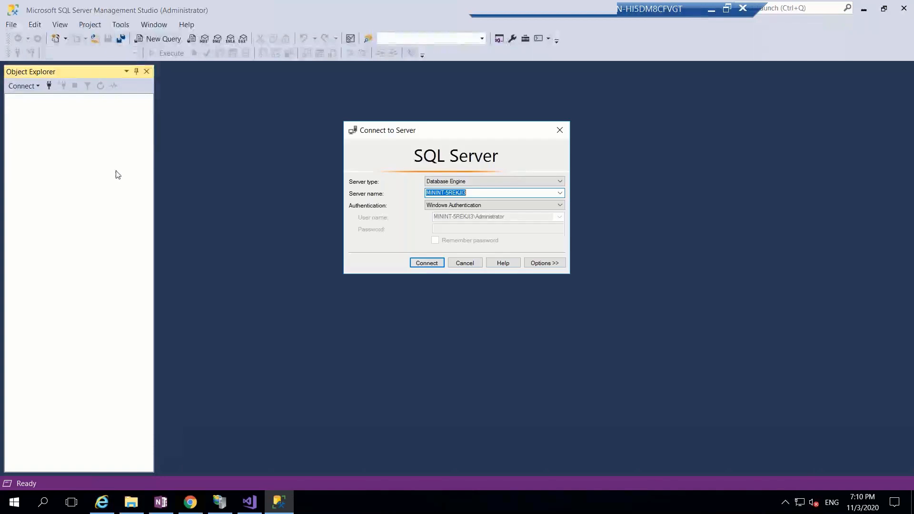
pyautogui.click(427, 264)
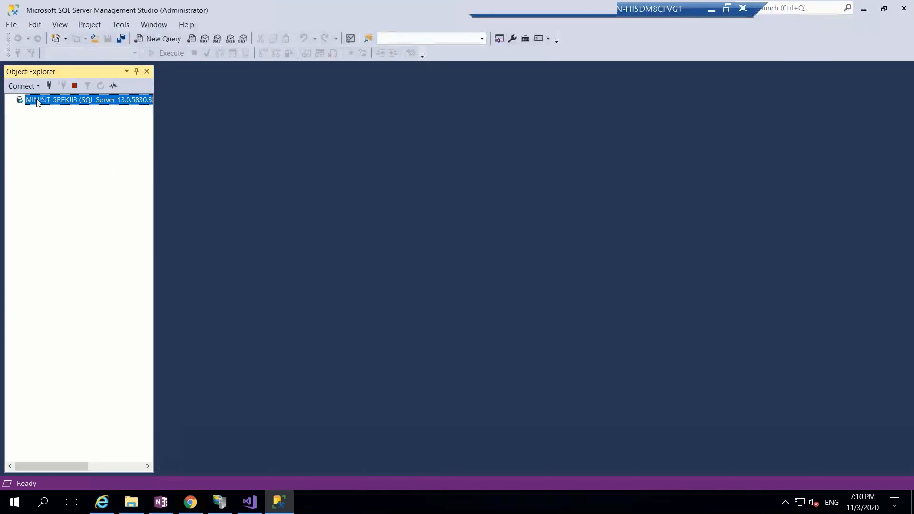
pyautogui.click(58, 110)
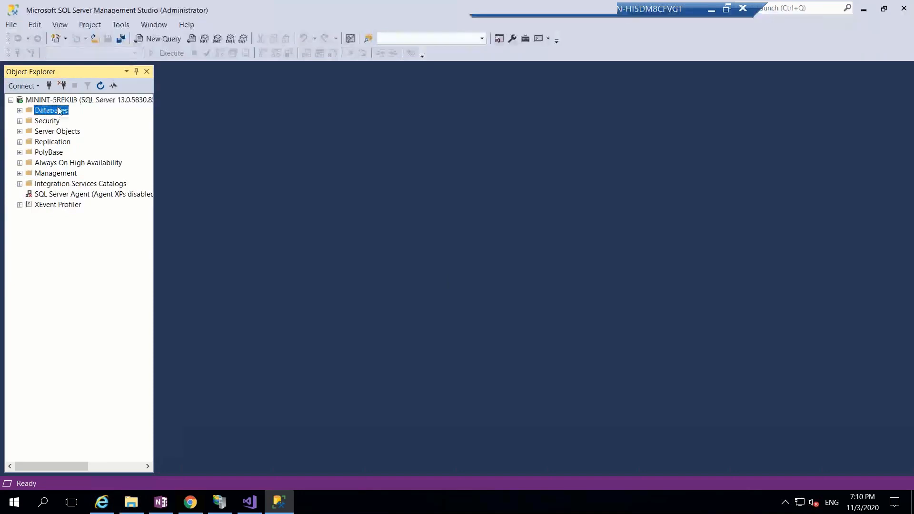
pyautogui.doubleClick(59, 110)
pyautogui.press('Down')
pyautogui.press('Down')
pyautogui.press('Down')
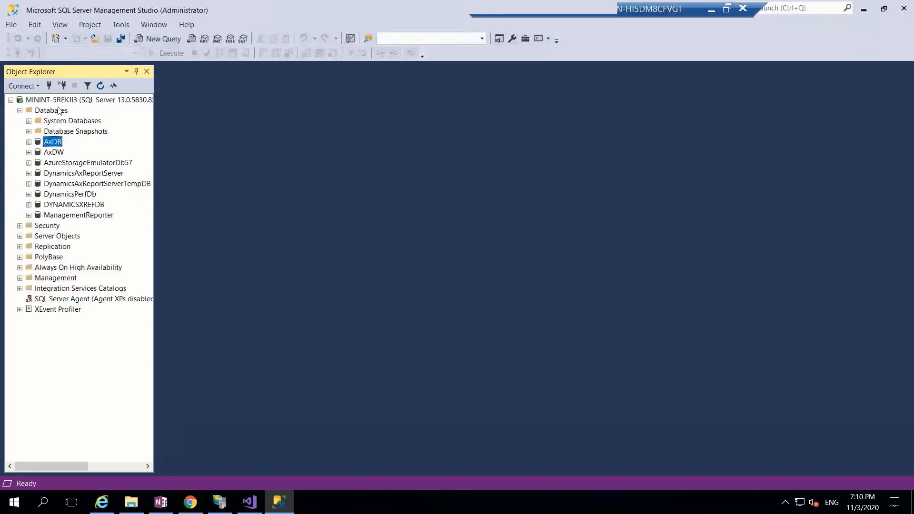
pyautogui.press('Right')
pyautogui.press('Down')
pyautogui.press('Down')
pyautogui.press('Right')
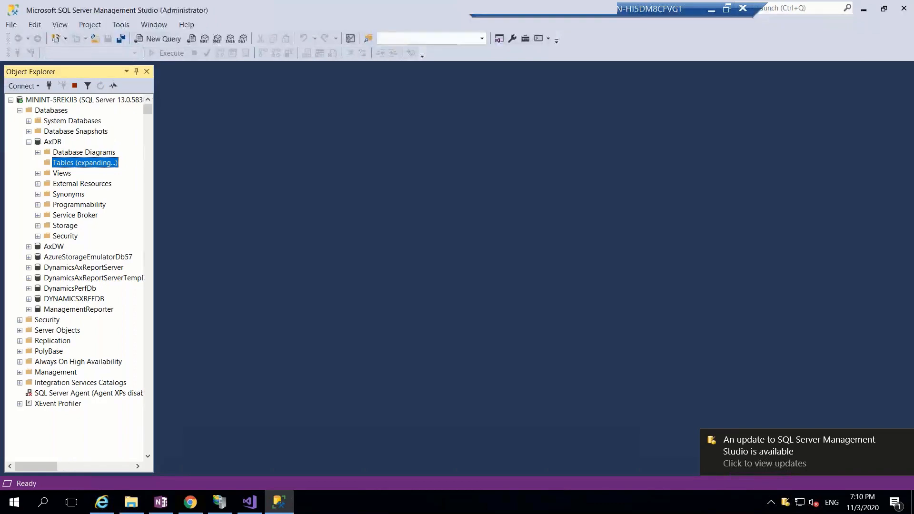
# Look through the AxDB tables starting with I, then return to Visual Studio
pyautogui.click(127, 227)
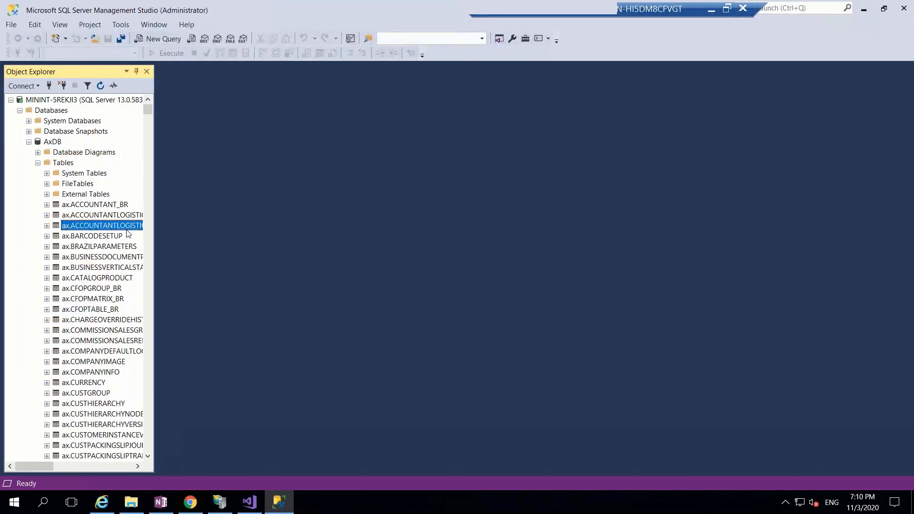
pyautogui.press('d')
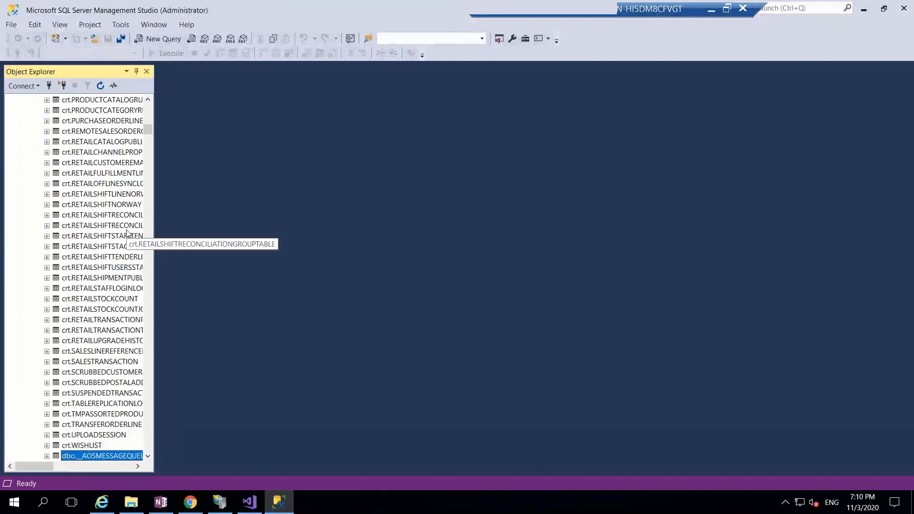
pyautogui.press('i')
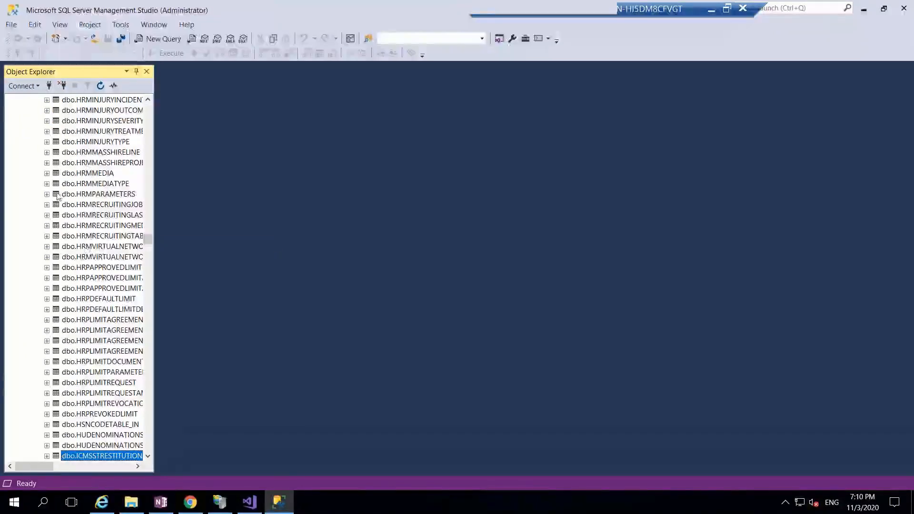
pyautogui.scroll(-2, 100, 286)
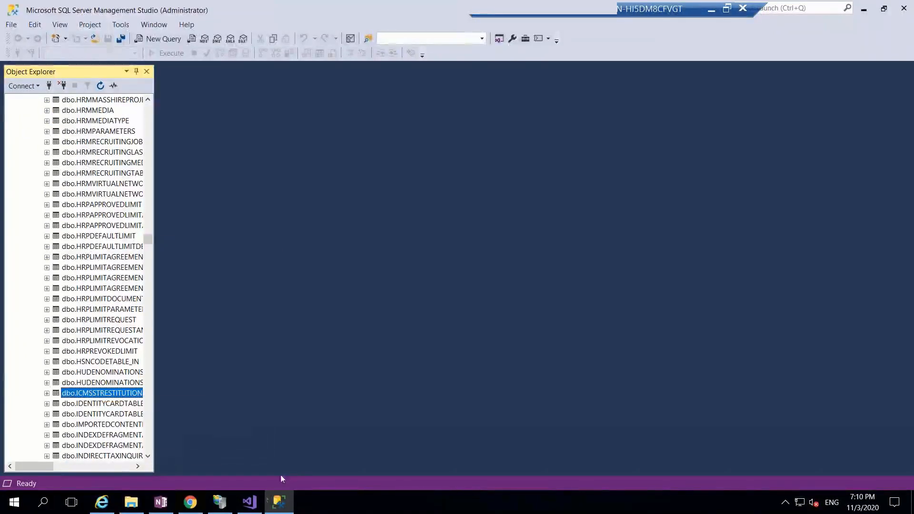
pyautogui.click(250, 502)
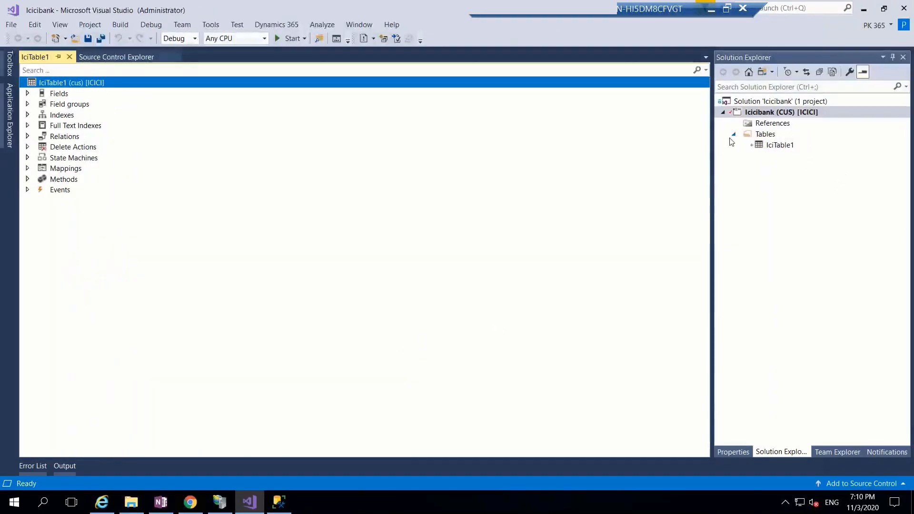
# Set Synchronize Database on Build to True in Icicibank's properties, then rebuild the entire solution
pyautogui.rightClick(758, 110)
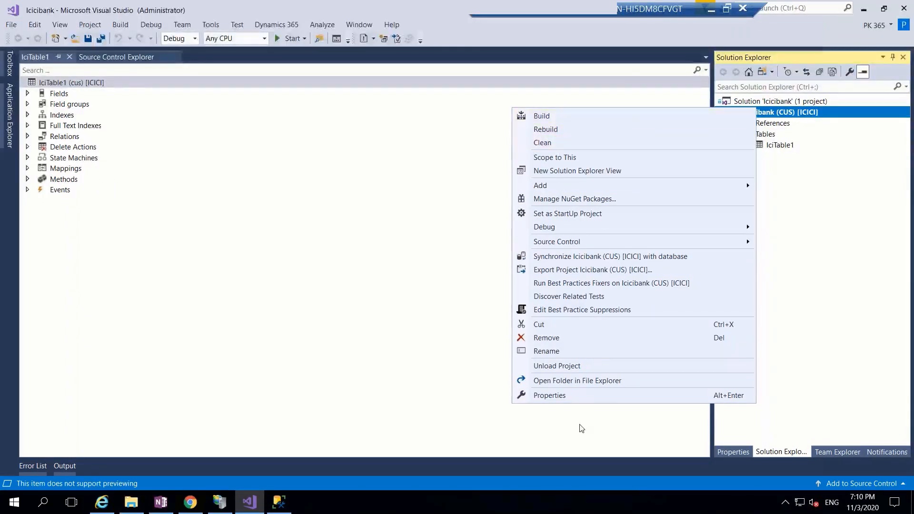
pyautogui.click(549, 395)
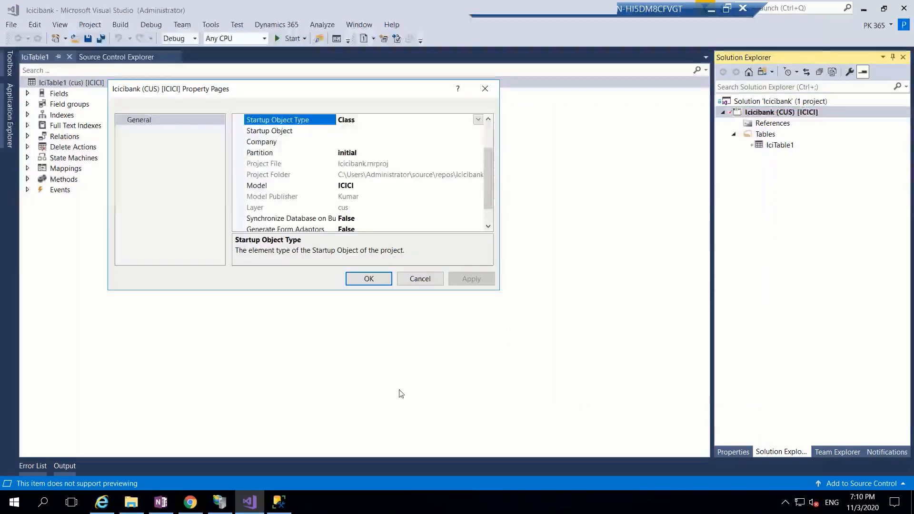
pyautogui.moveTo(323, 290); pyautogui.dragTo(298, 361)
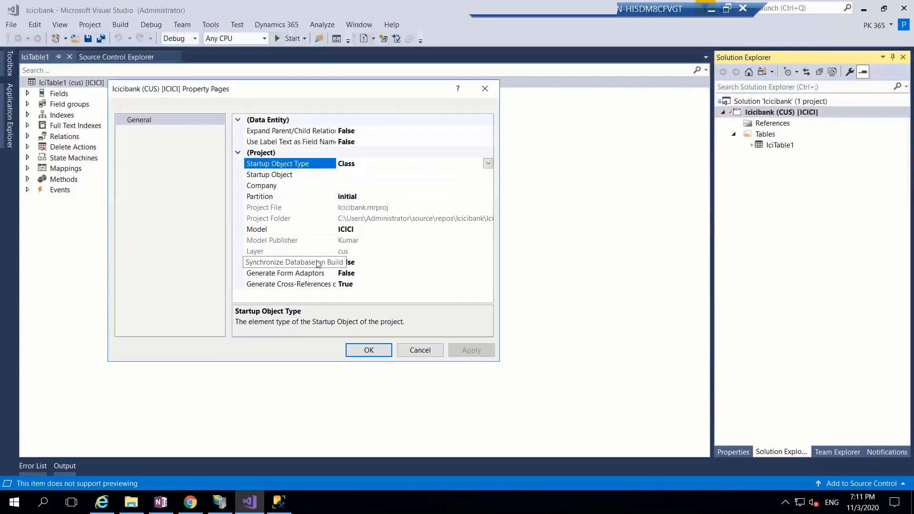
pyautogui.click(388, 265)
pyautogui.click(488, 262)
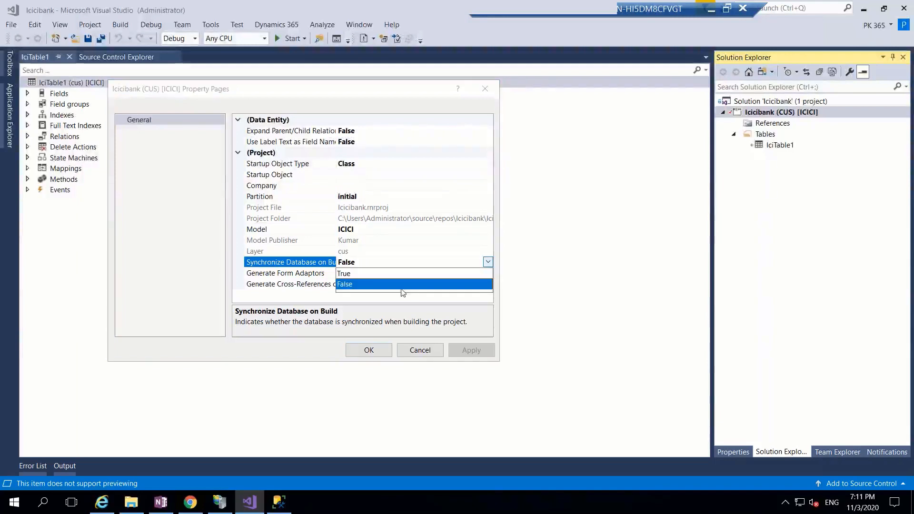
pyautogui.click(351, 275)
pyautogui.click(471, 352)
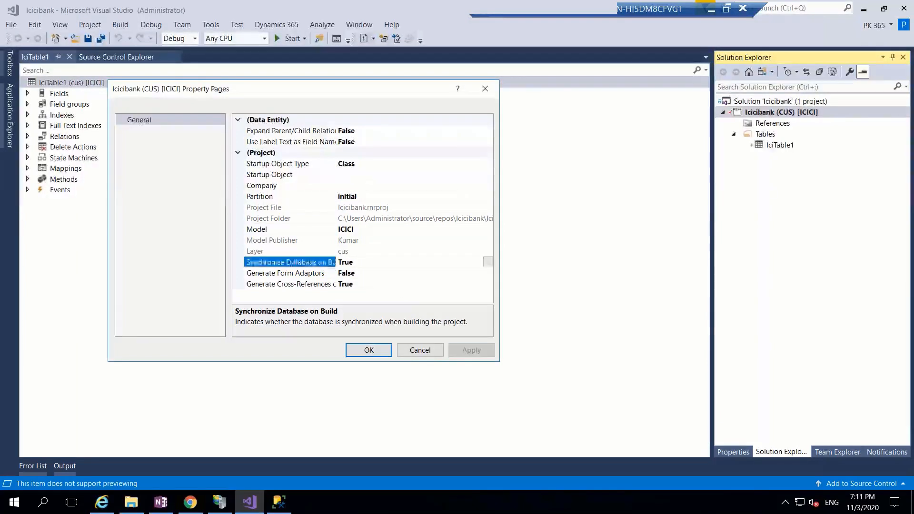
pyautogui.click(368, 351)
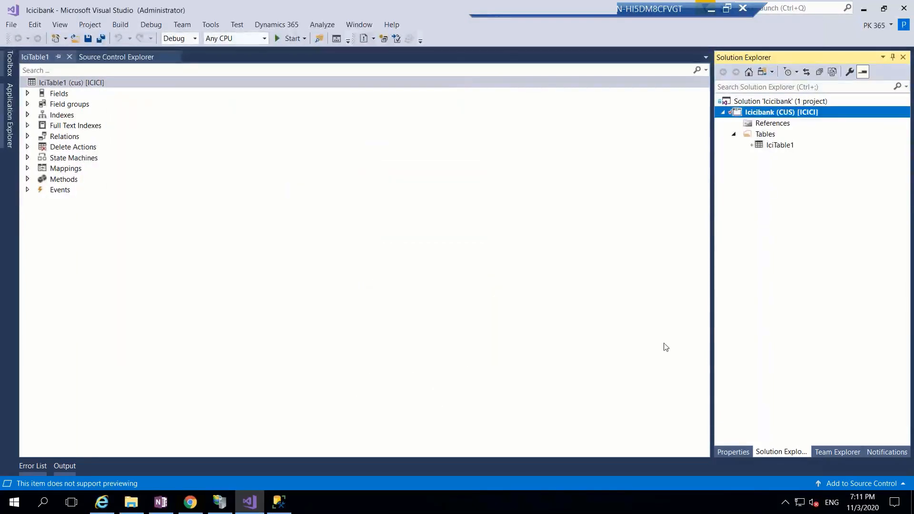
pyautogui.rightClick(746, 102)
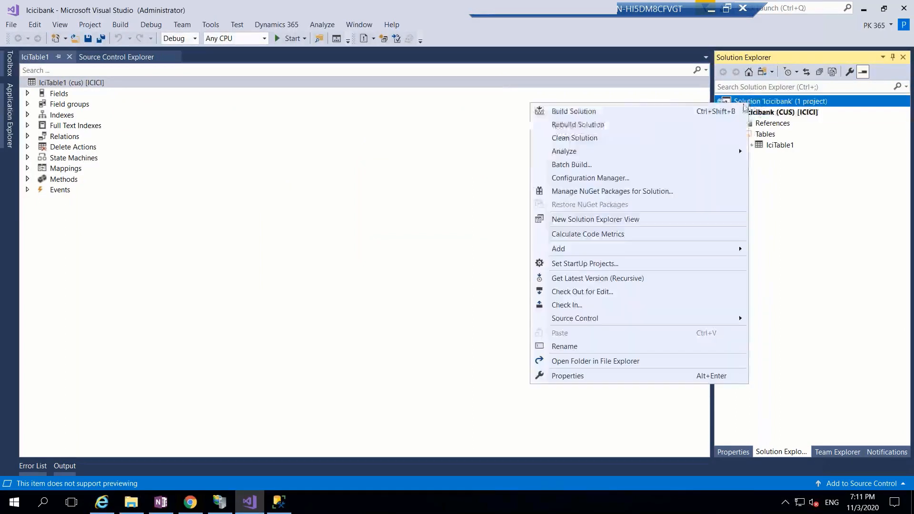
pyautogui.click(644, 124)
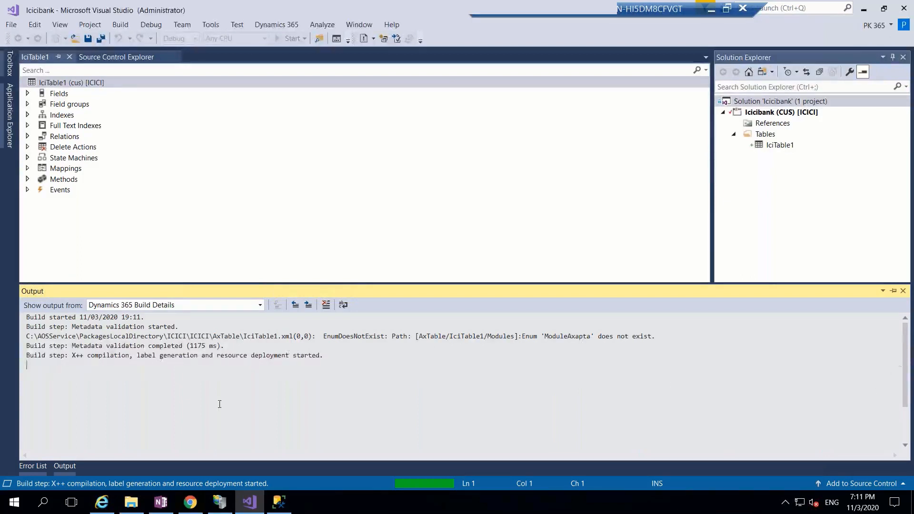
# Browse into the ICICI package's inner ICICI model folder and open AxTable
pyautogui.click(131, 502)
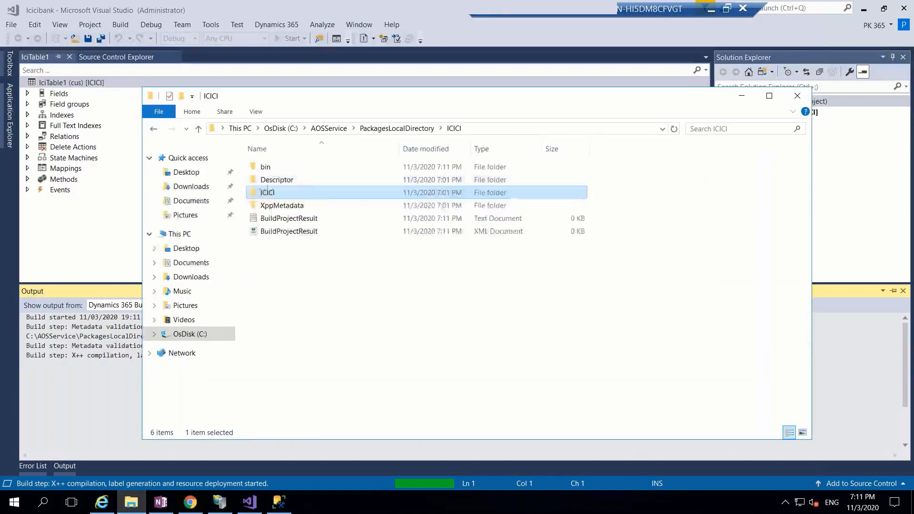
pyautogui.doubleClick(267, 193)
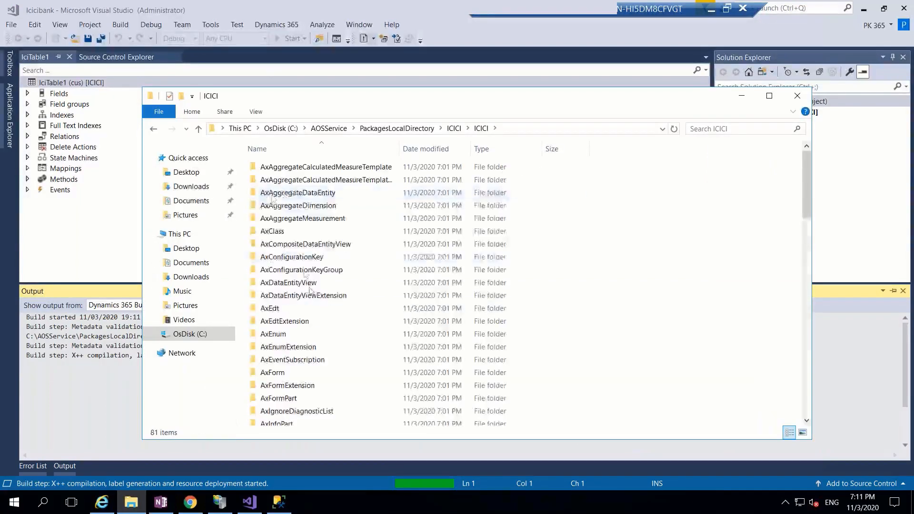
pyautogui.scroll(-10, 316, 333)
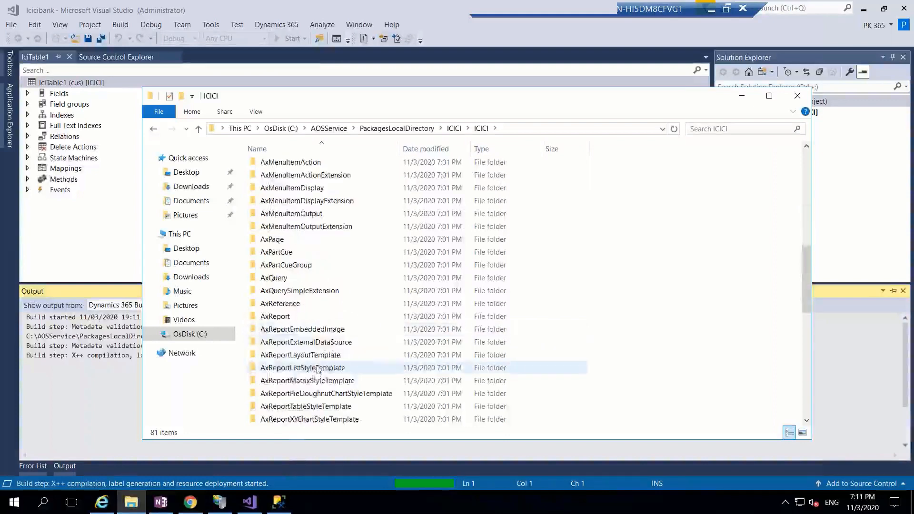
pyautogui.scroll(-5, 318, 371)
pyautogui.click(304, 381)
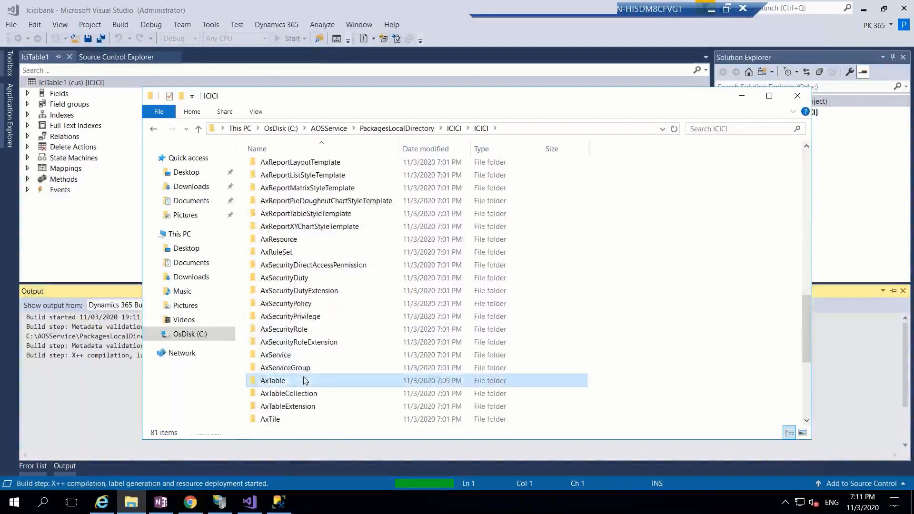
pyautogui.doubleClick(304, 380)
# Open IciTable1.xml in Notepad, scroll through its contents, and close it
pyautogui.click(287, 181)
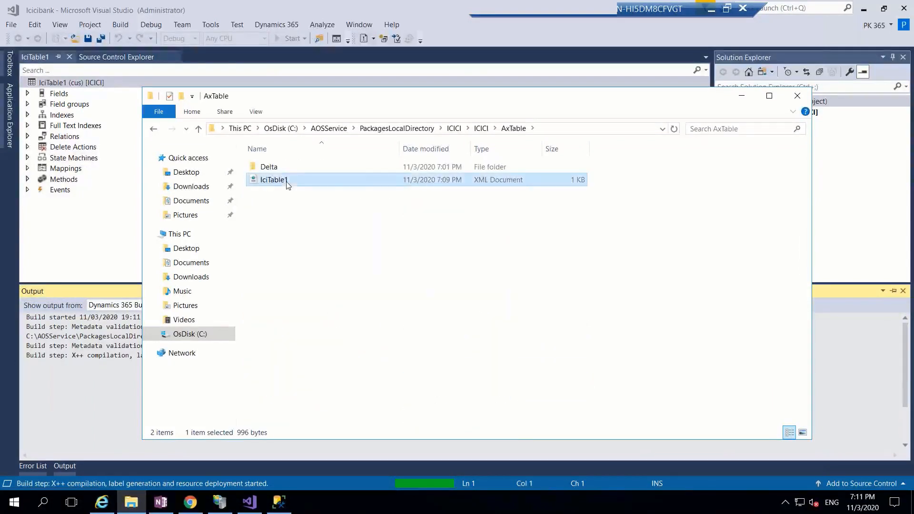
pyautogui.rightClick(287, 185)
pyautogui.click(307, 205)
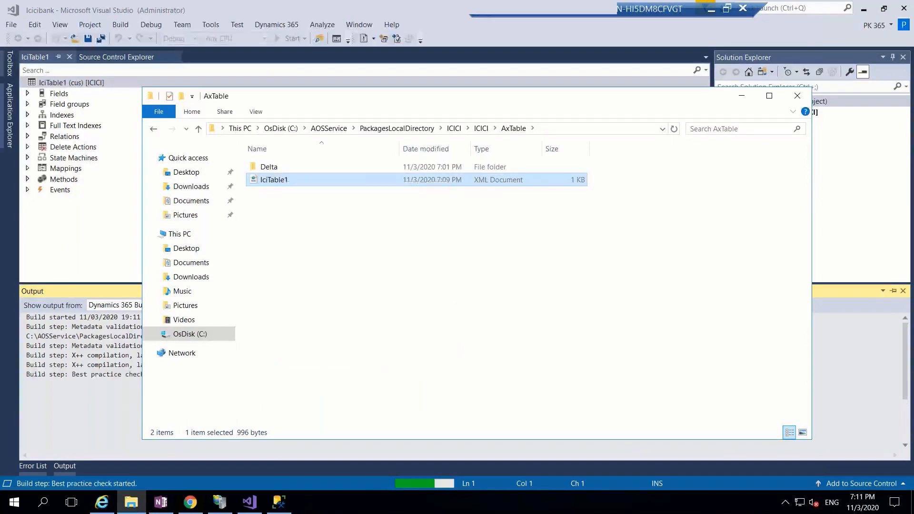
pyautogui.scroll(-10, 257, 191)
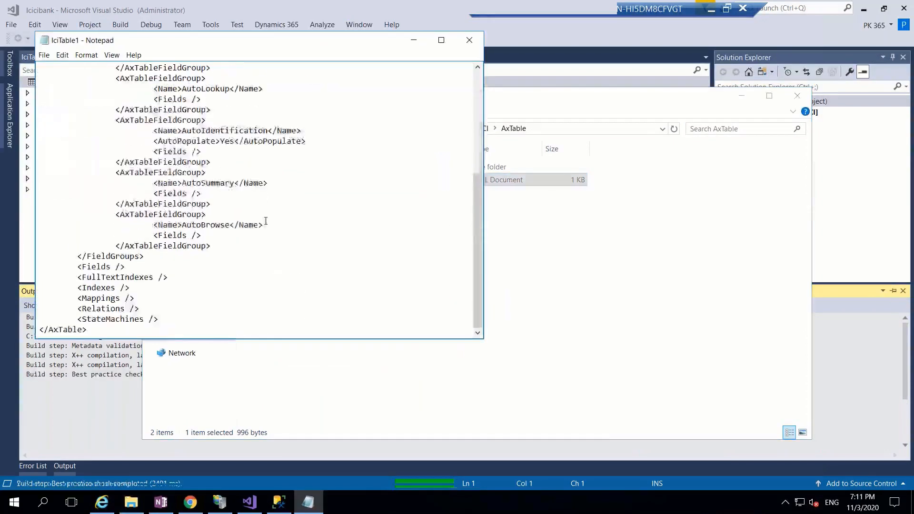
pyautogui.scroll(2, 266, 220)
pyautogui.scroll(3, 265, 220)
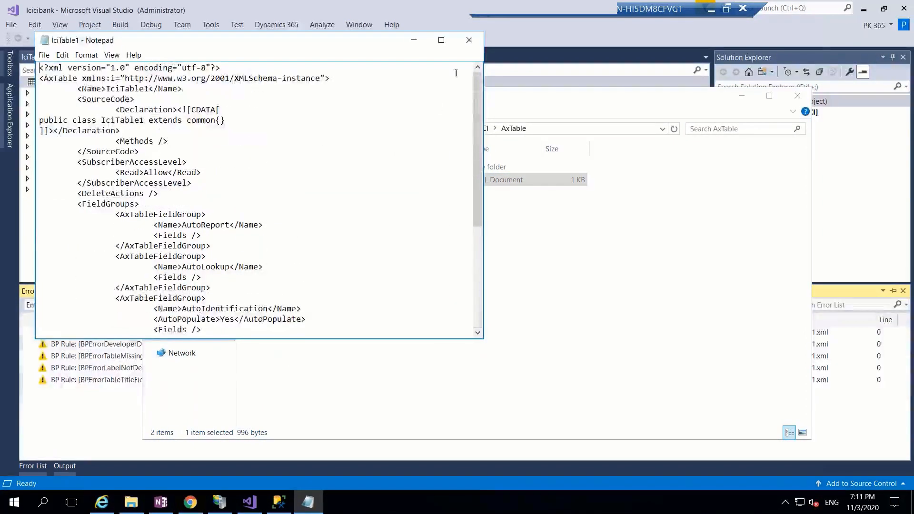
pyautogui.click(469, 40)
# Show the build Output log, highlighting the metadata validation start and EnumDoesNotExist ModuleAxapta error
pyautogui.click(741, 96)
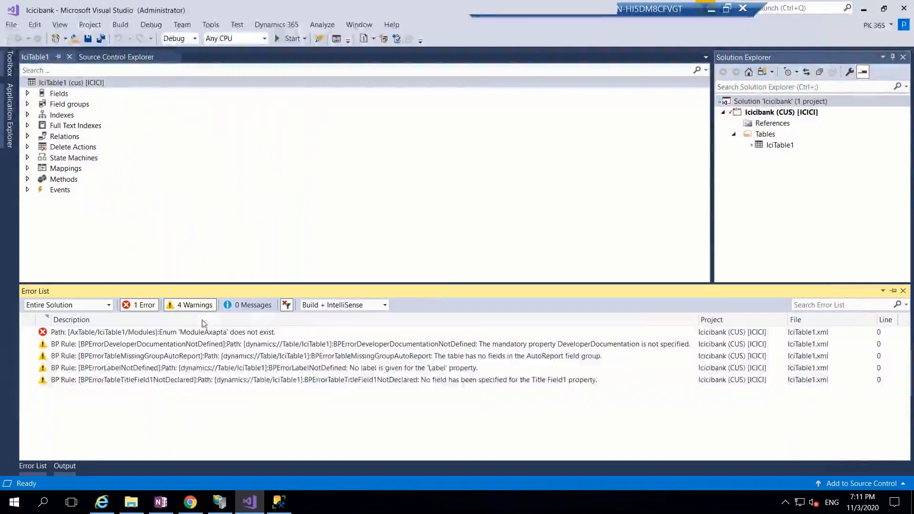
pyautogui.click(66, 466)
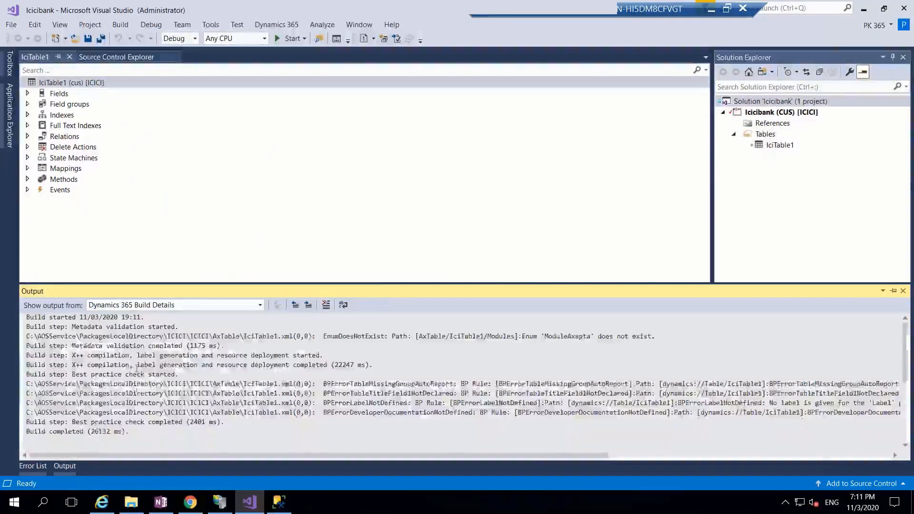
pyautogui.moveTo(72, 326); pyautogui.dragTo(187, 330)
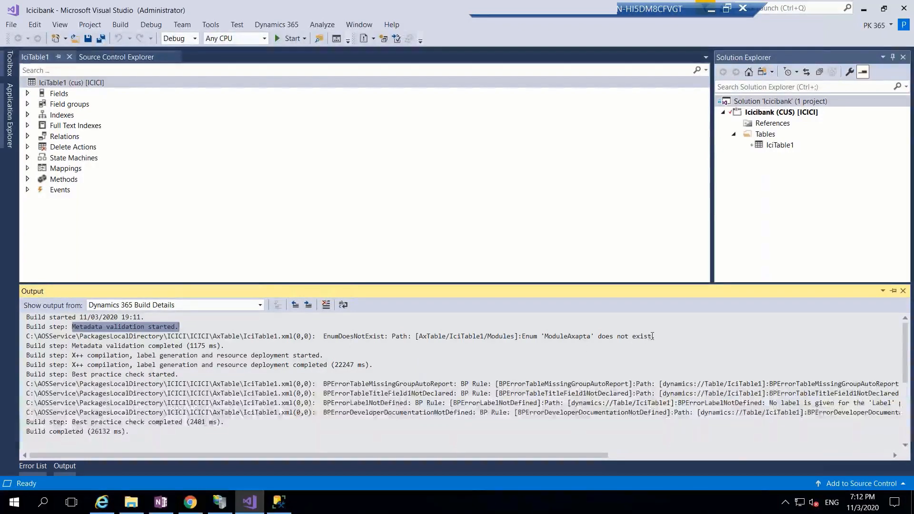
pyautogui.moveTo(656, 336); pyautogui.dragTo(20, 337)
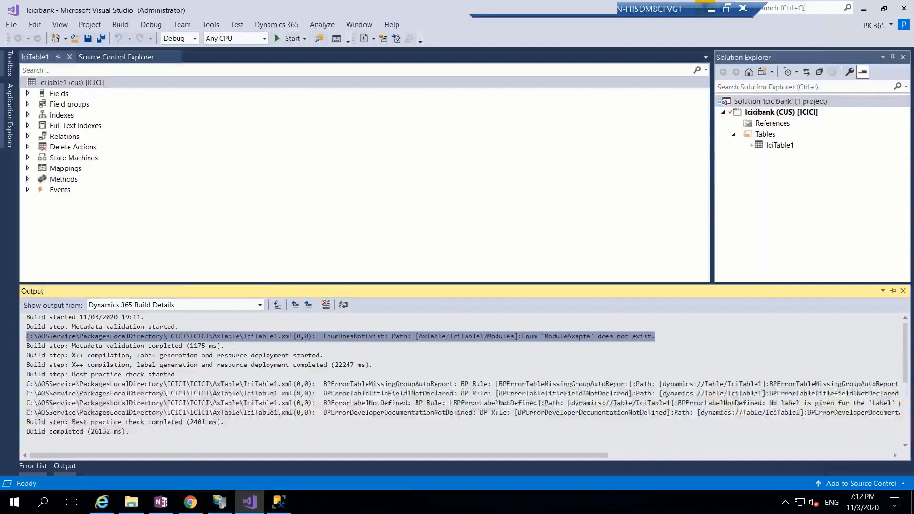
pyautogui.click(33, 466)
pyautogui.click(65, 467)
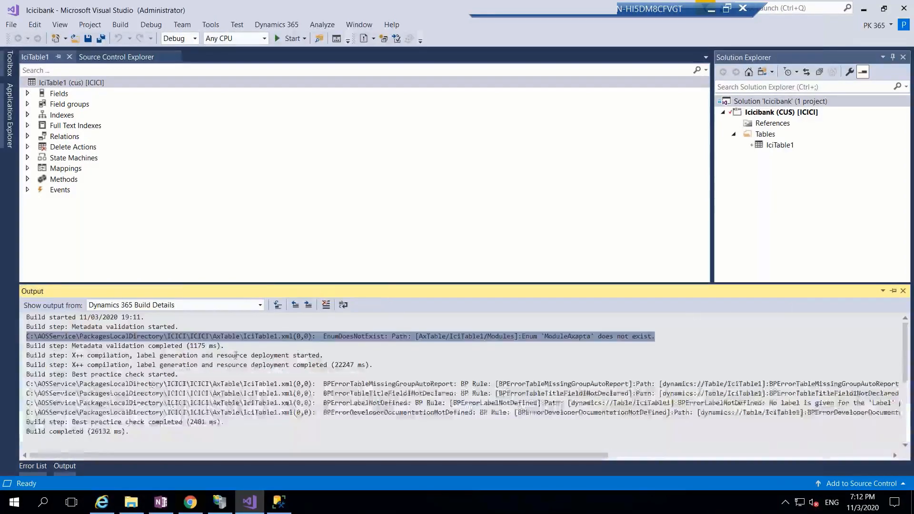
# Highlight the metadata validation completed, X++ compilation and best practice check lines
pyautogui.click(141, 350)
pyautogui.moveTo(224, 346); pyautogui.dragTo(25, 346)
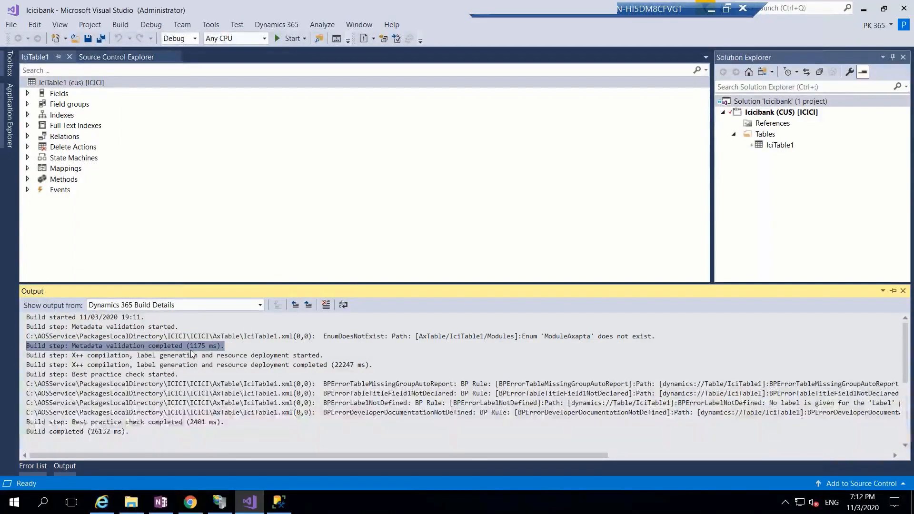
pyautogui.moveTo(324, 355); pyautogui.dragTo(17, 354)
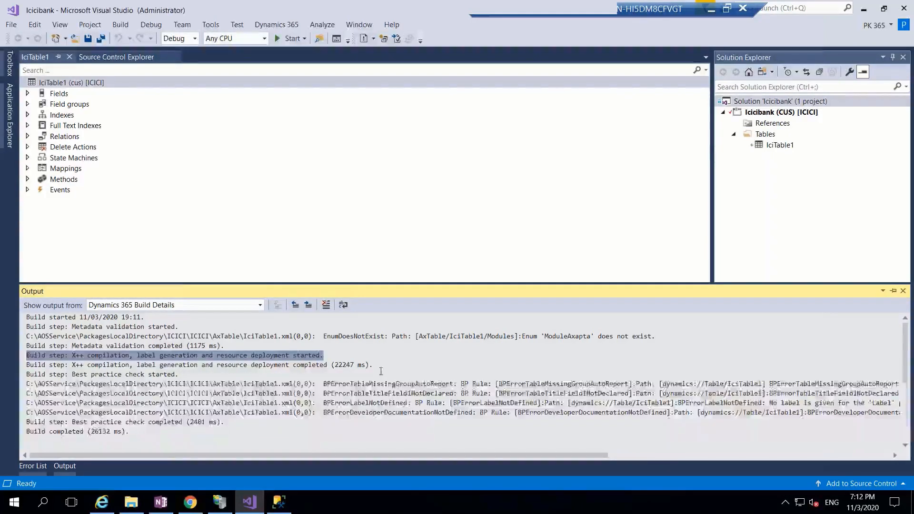
pyautogui.moveTo(381, 371); pyautogui.dragTo(26, 365)
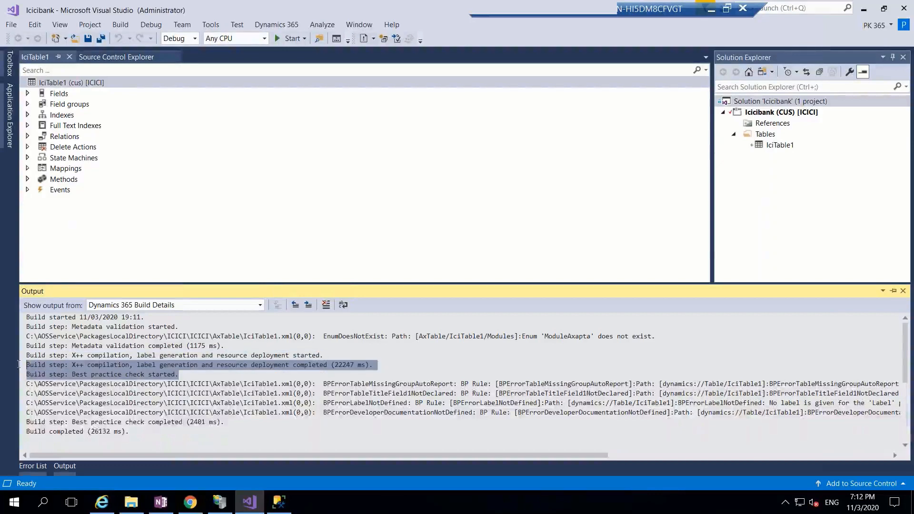
pyautogui.click(177, 378)
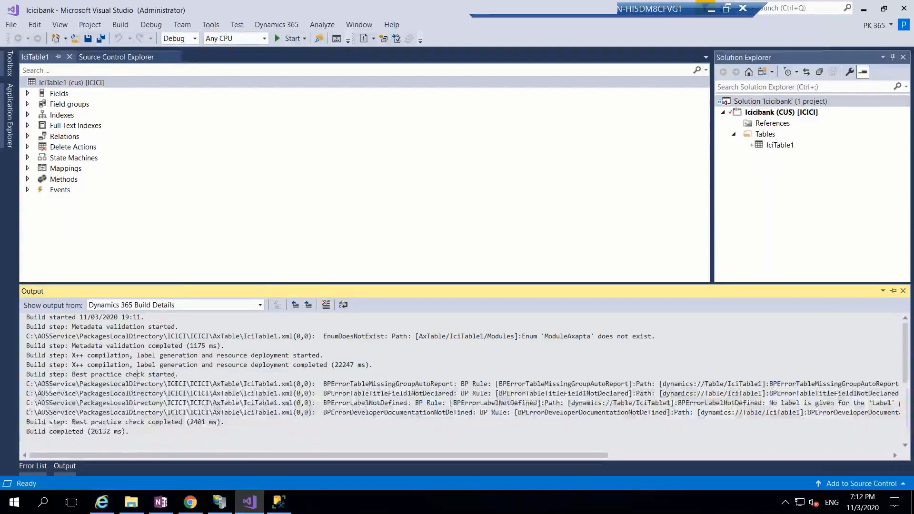
pyautogui.moveTo(183, 375); pyautogui.dragTo(27, 372)
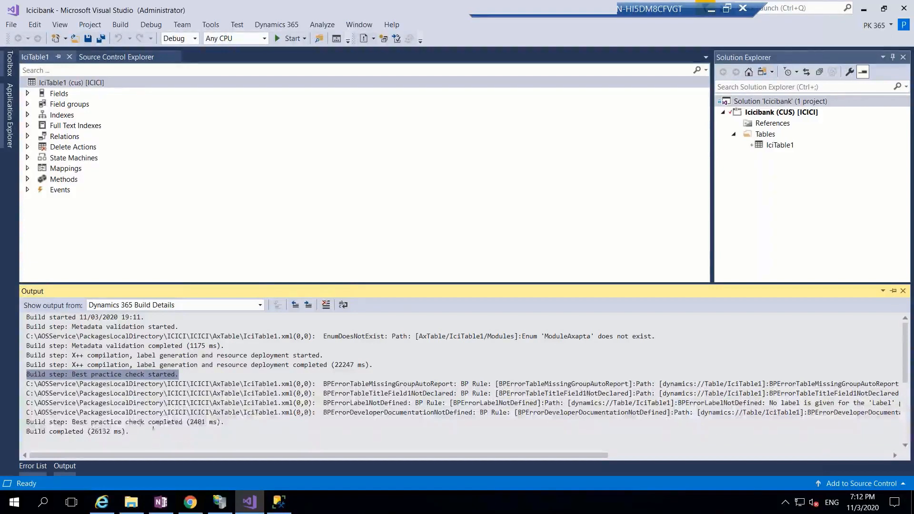
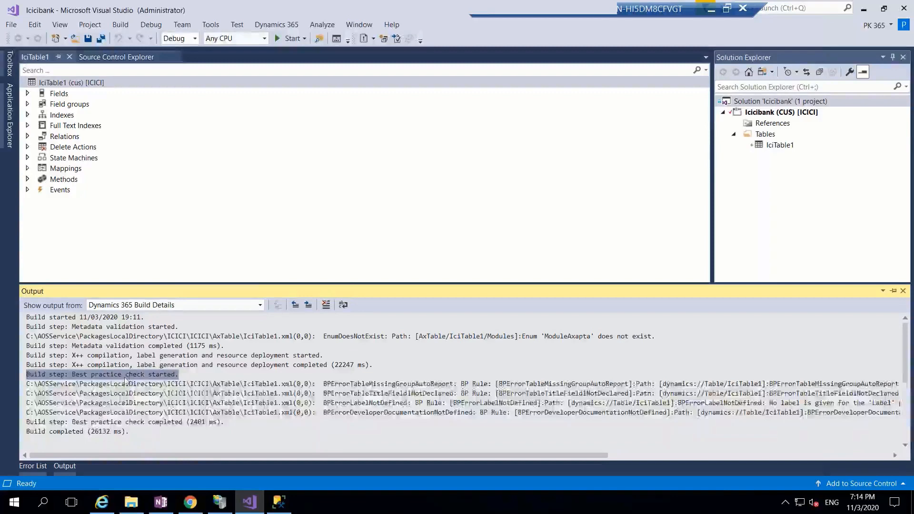
# Highlight the best-practice check completion and final build result lines in the Output log
pyautogui.moveTo(224, 422); pyautogui.dragTo(16, 422)
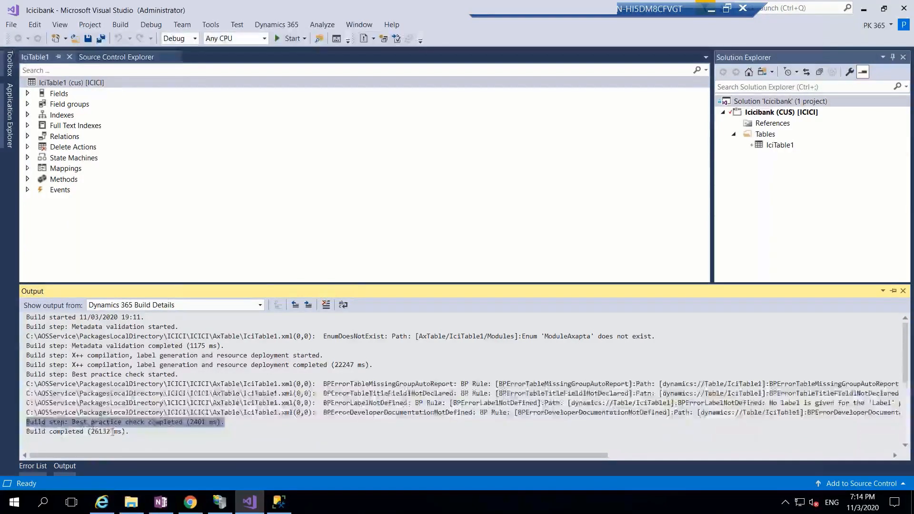
pyautogui.scroll(-1, 122, 415)
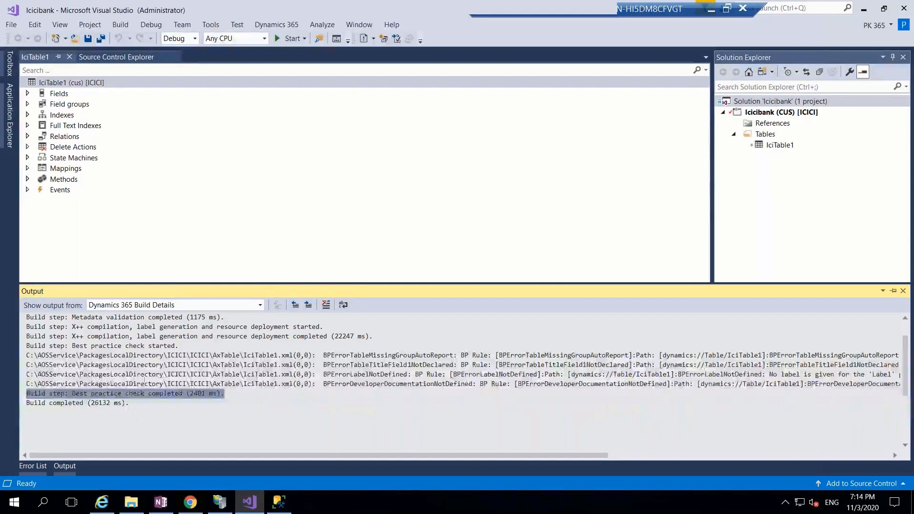
pyautogui.click(147, 409)
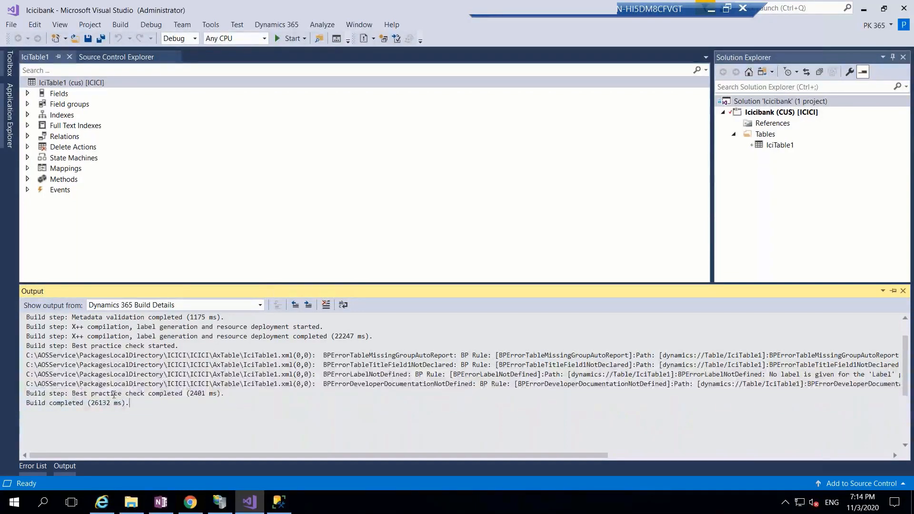
pyautogui.moveTo(145, 408); pyautogui.dragTo(27, 394)
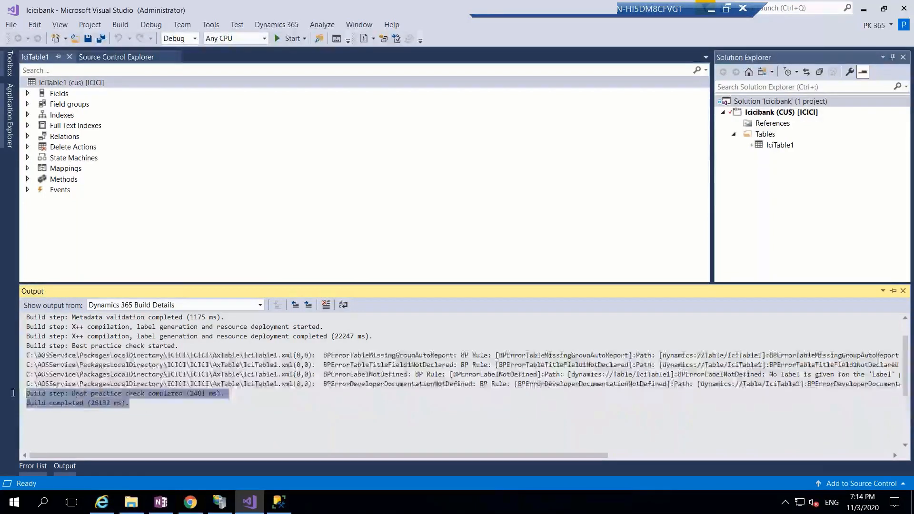
pyautogui.click(210, 430)
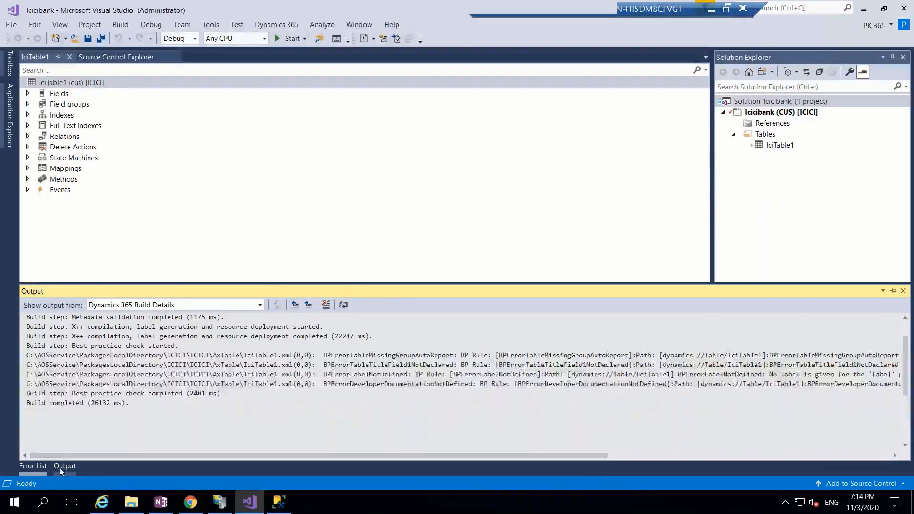
# Show the Error List and select the missing ModuleAxapta enum error
pyautogui.click(33, 466)
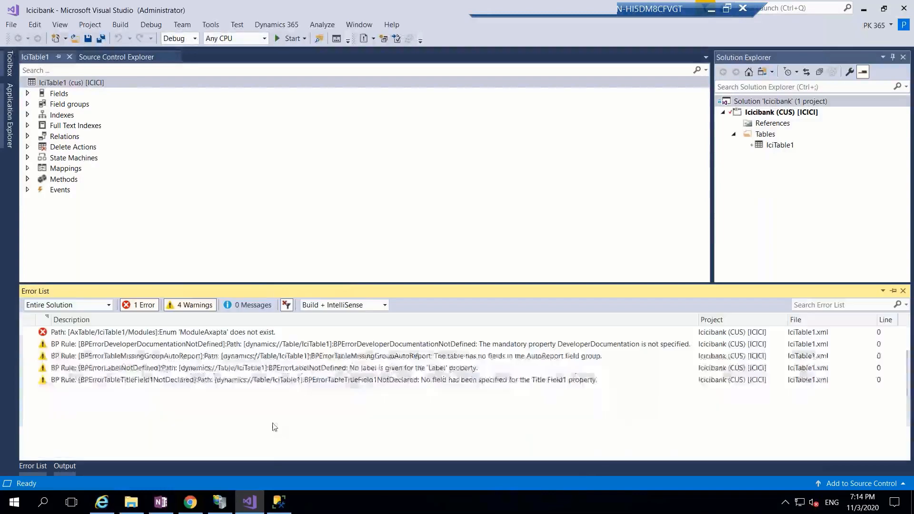
pyautogui.click(208, 334)
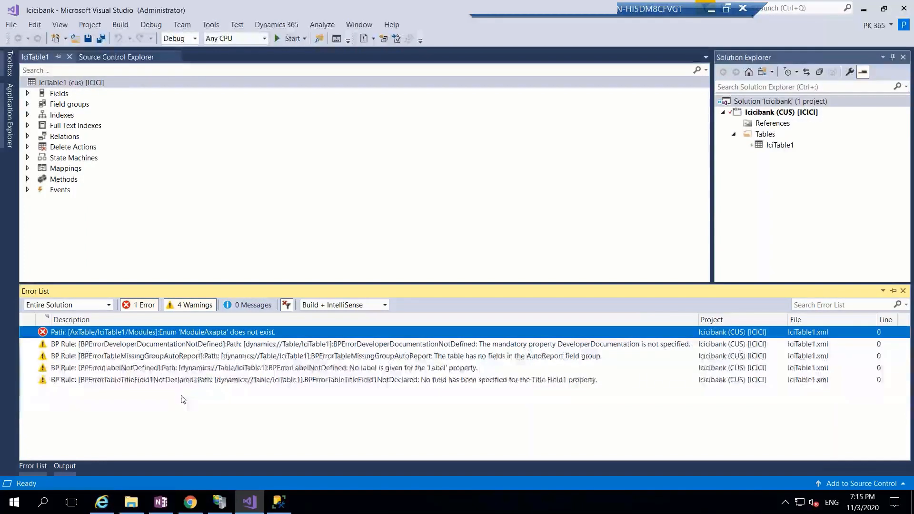
pyautogui.click(282, 27)
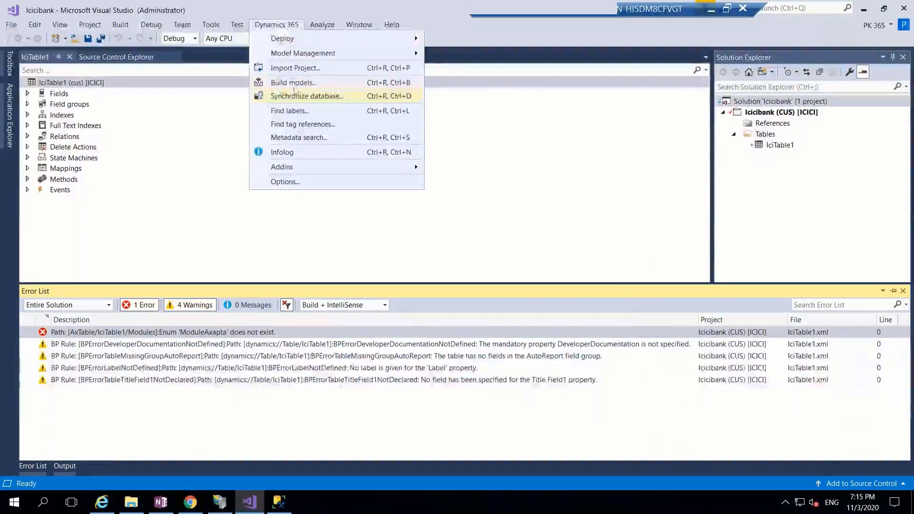
# Open Build models with (Select all) packages ticked, review its Options, and close without building
pyautogui.click(299, 82)
pyautogui.click(316, 133)
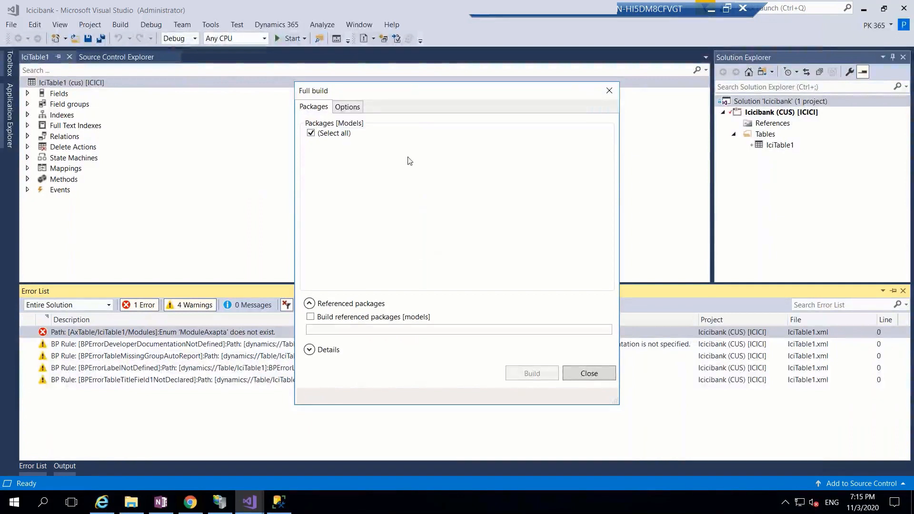
pyautogui.click(352, 109)
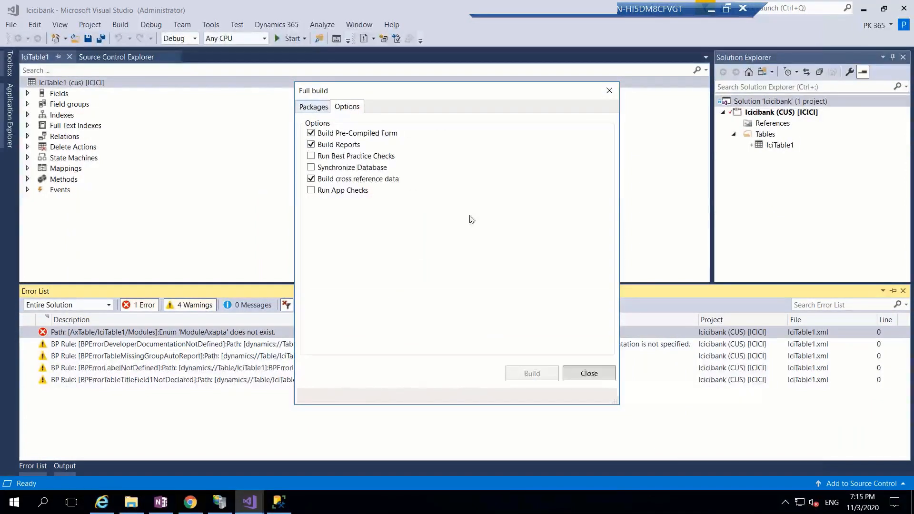
pyautogui.click(582, 375)
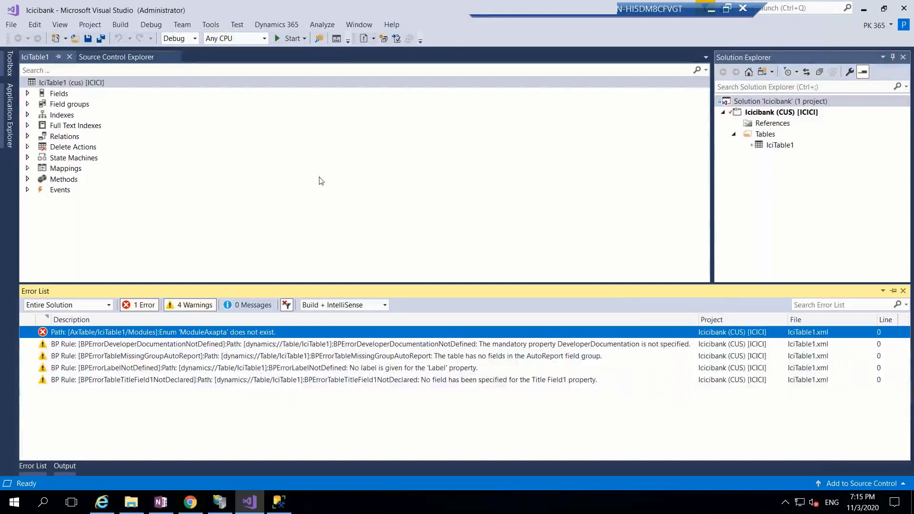
# In Application Explorer, expand Application Foundation > Data Types > Base Enums, then collapse it
pyautogui.click(9, 121)
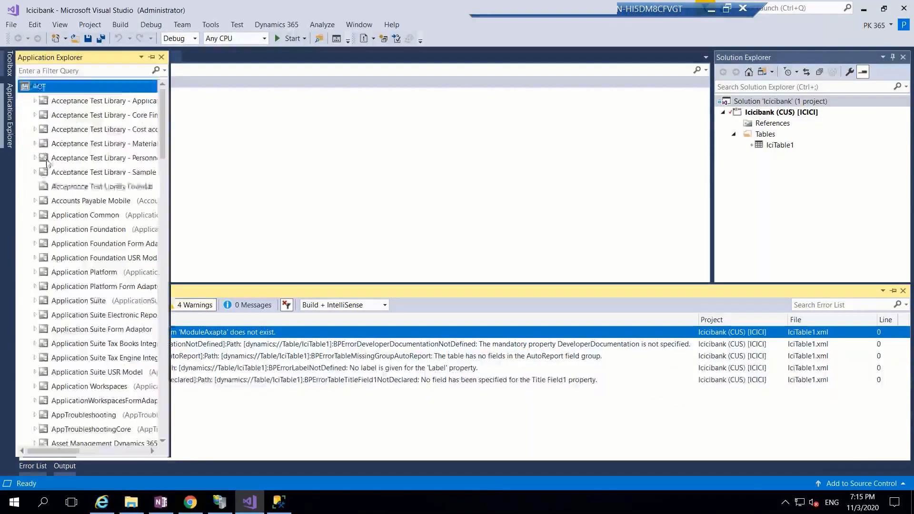
pyautogui.press('Down')
pyautogui.press('Down')
pyautogui.press('Down')
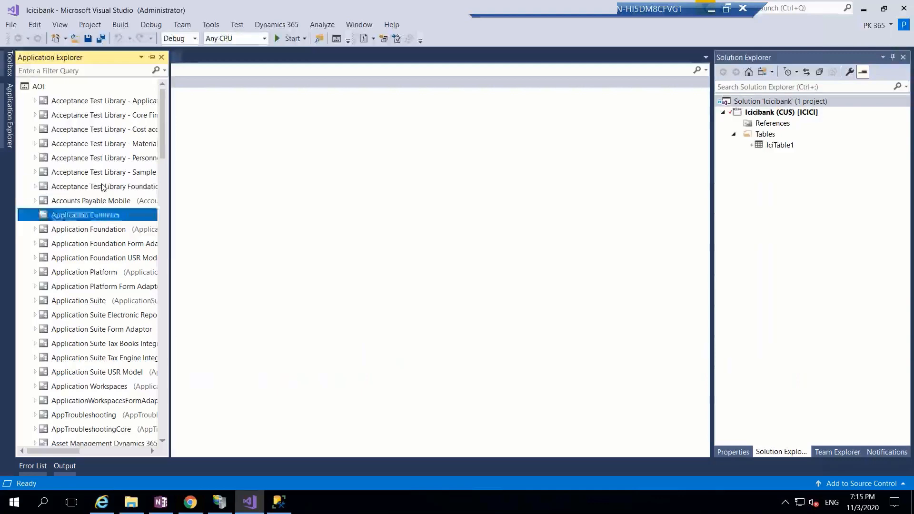
pyautogui.press('Right')
pyautogui.press('Down')
pyautogui.press('Right')
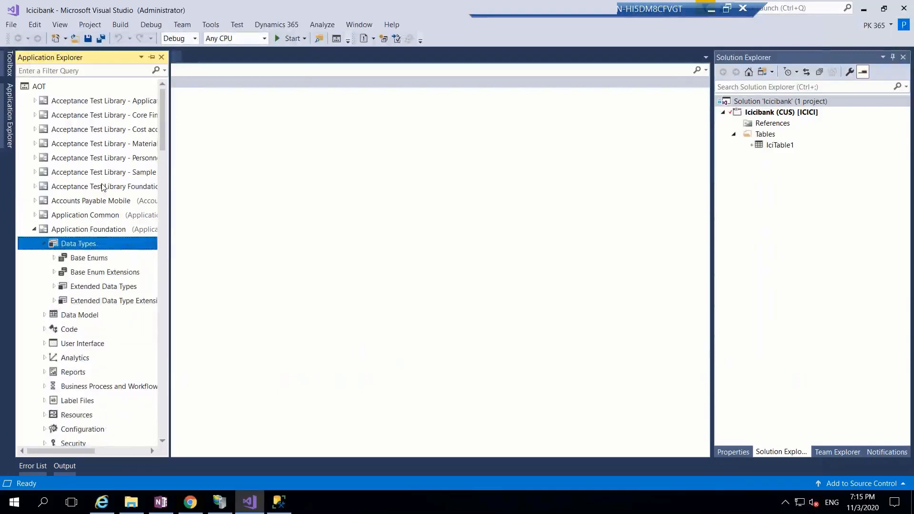
pyautogui.press('Down')
pyautogui.press('Right')
pyautogui.press('Left')
pyautogui.press('Left')
pyautogui.press('Left')
pyautogui.press('Left')
pyautogui.press('Left')
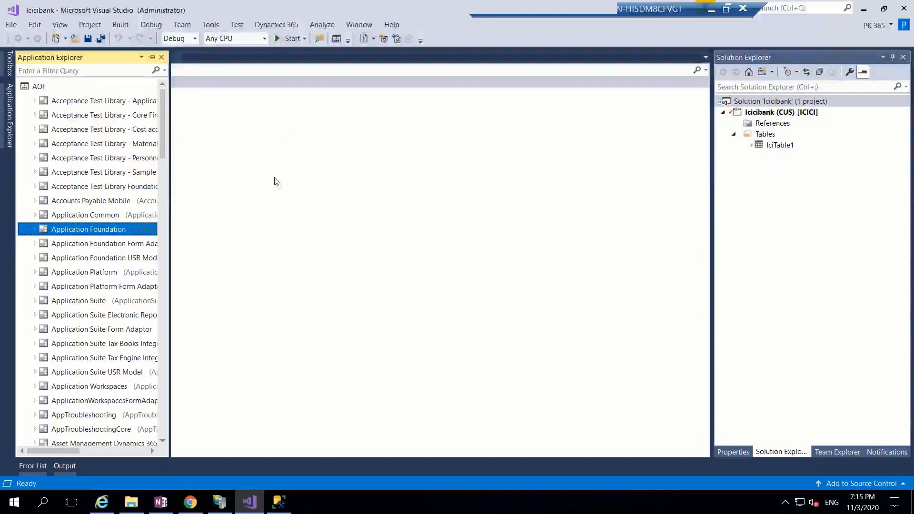
# Bring up the Icicibank project's actions, then return to the IciTable1 table designer
pyautogui.click(283, 26)
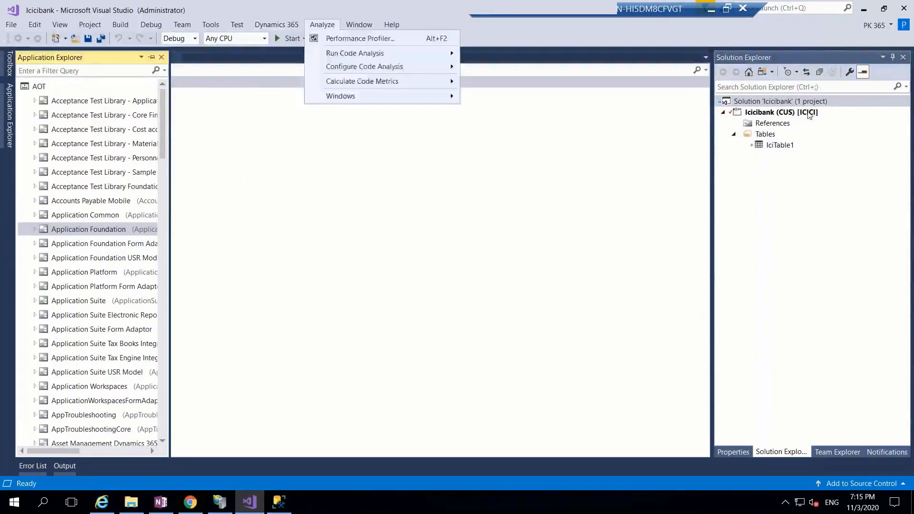
pyautogui.click(789, 113)
pyautogui.rightClick(789, 113)
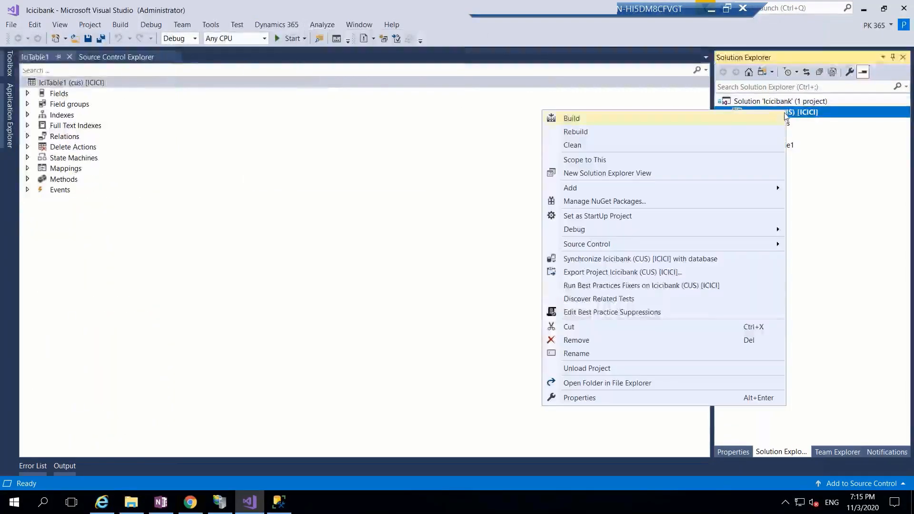
pyautogui.click(362, 267)
pyautogui.click(276, 24)
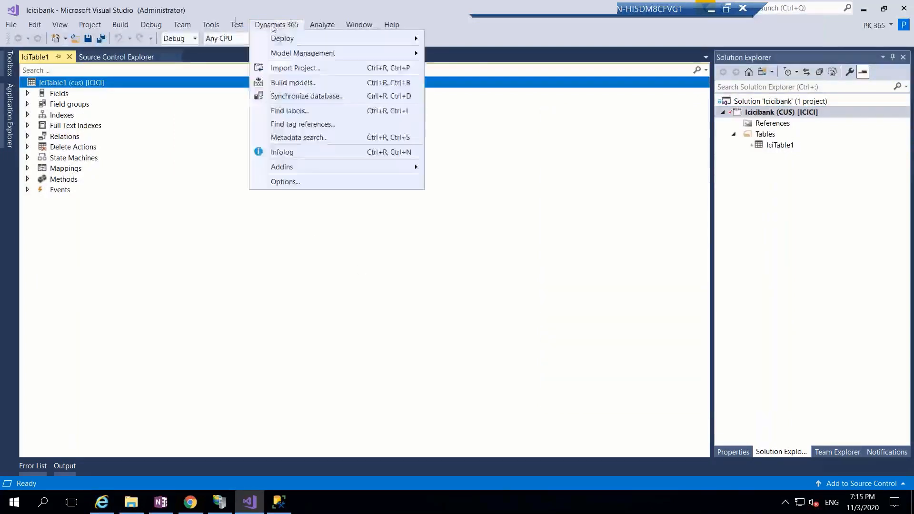
pyautogui.moveTo(182, 24)
pyautogui.click(185, 261)
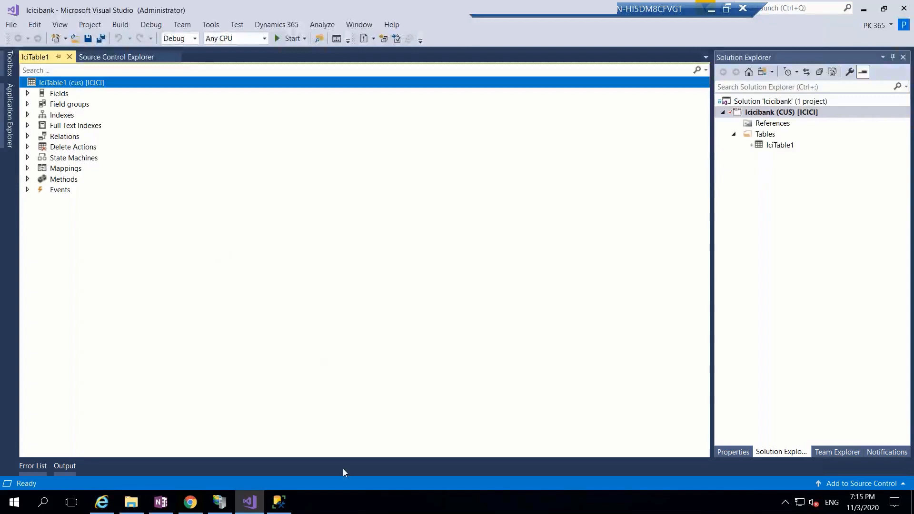
# Search Windows for 'service' and open the Services app
pyautogui.click(39, 506)
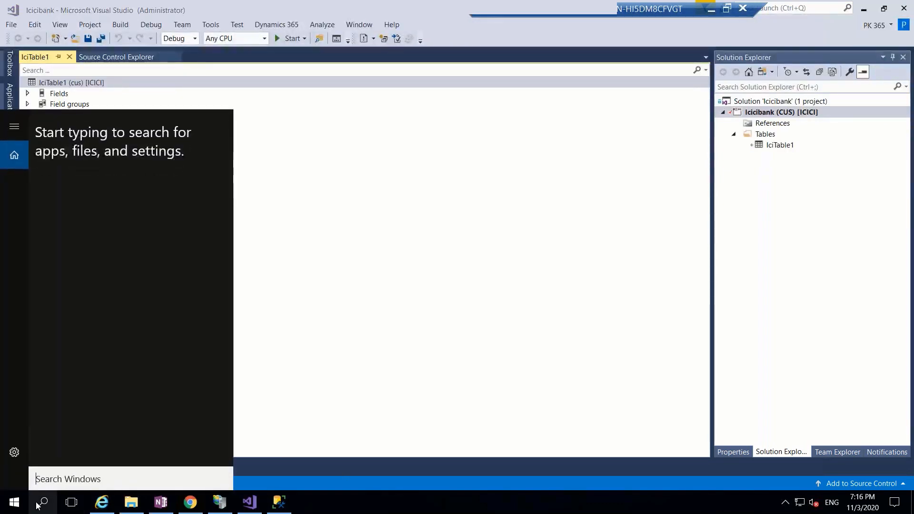
pyautogui.write('service')
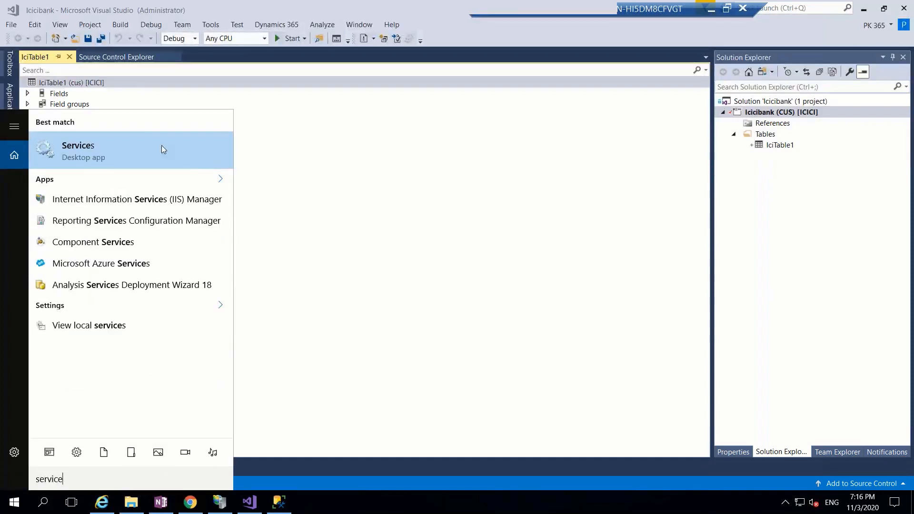
pyautogui.click(181, 199)
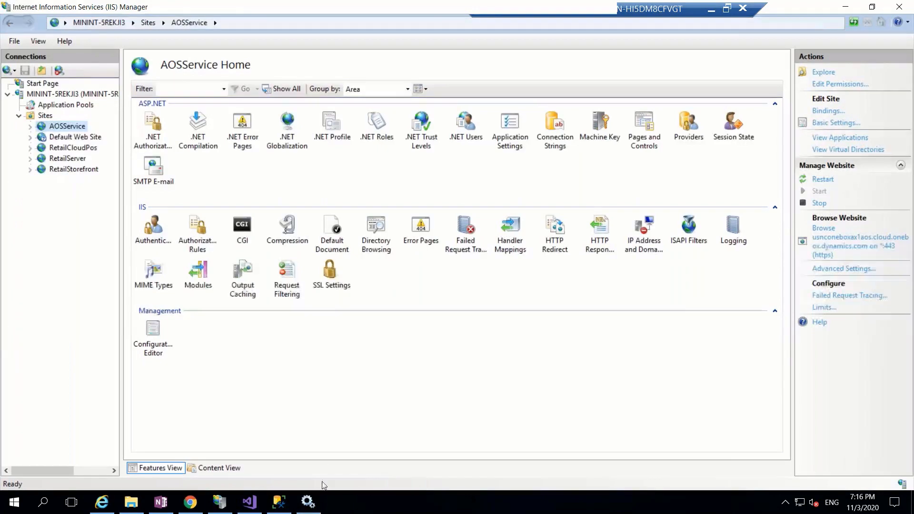
# Maximize Services, widen the Name column, and check the Dynamics 365 Batch, Data Import Export and SQL Server (MSSQLSERVER) services
pyautogui.click(314, 503)
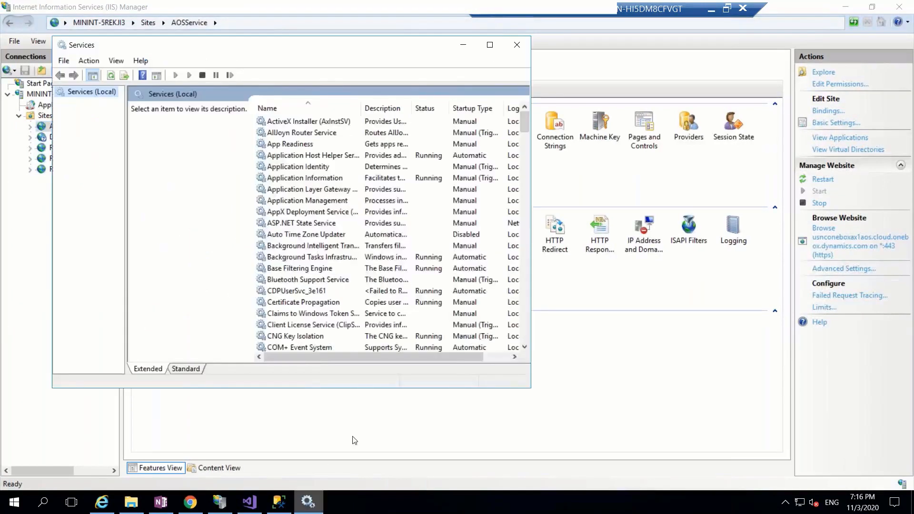
pyautogui.click(490, 42)
pyautogui.click(448, 183)
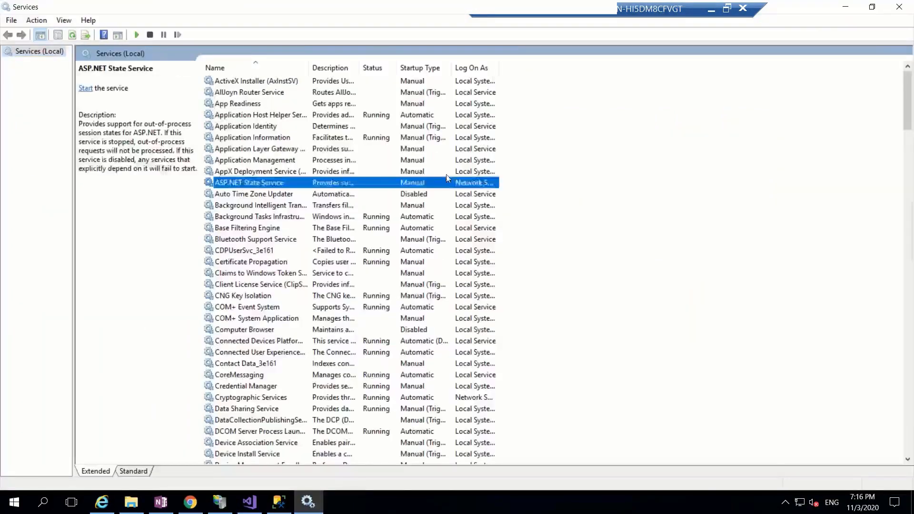
pyautogui.write('mi')
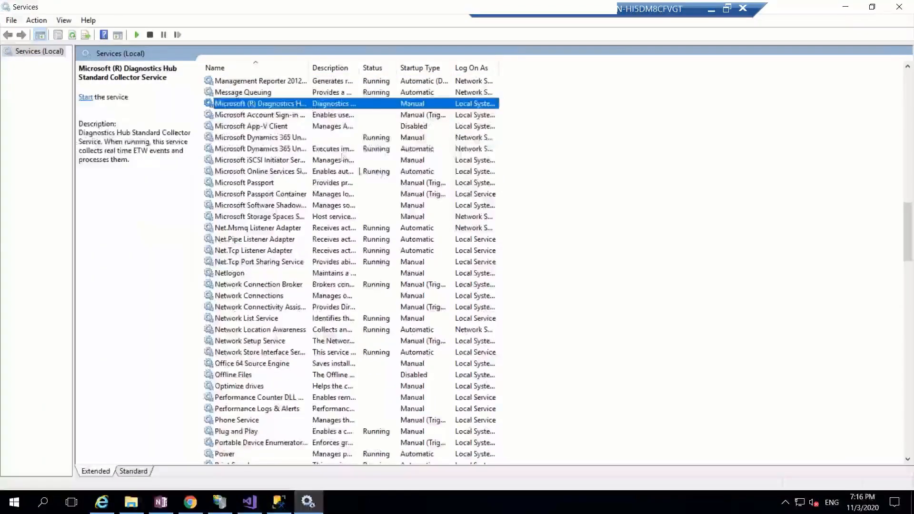
pyautogui.click(354, 140)
pyautogui.moveTo(310, 66); pyautogui.dragTo(444, 68)
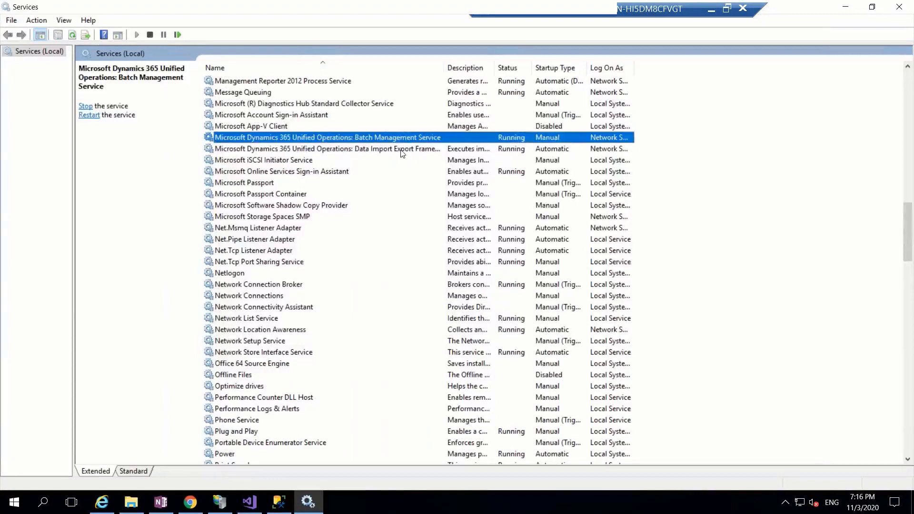
pyautogui.click(401, 152)
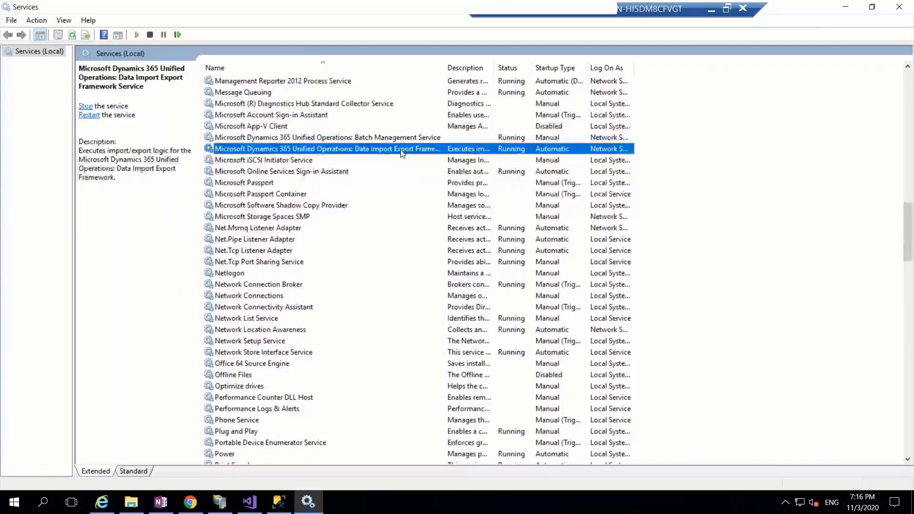
pyautogui.write('sq')
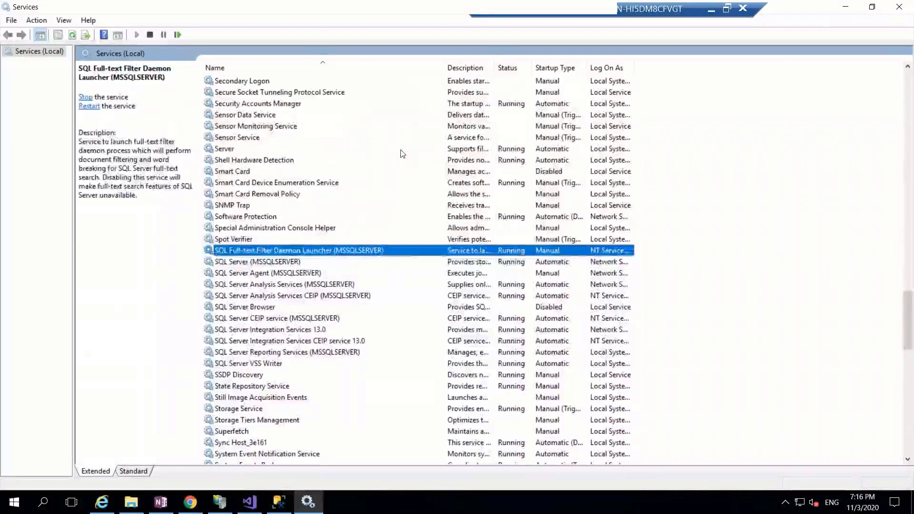
pyautogui.press('Down')
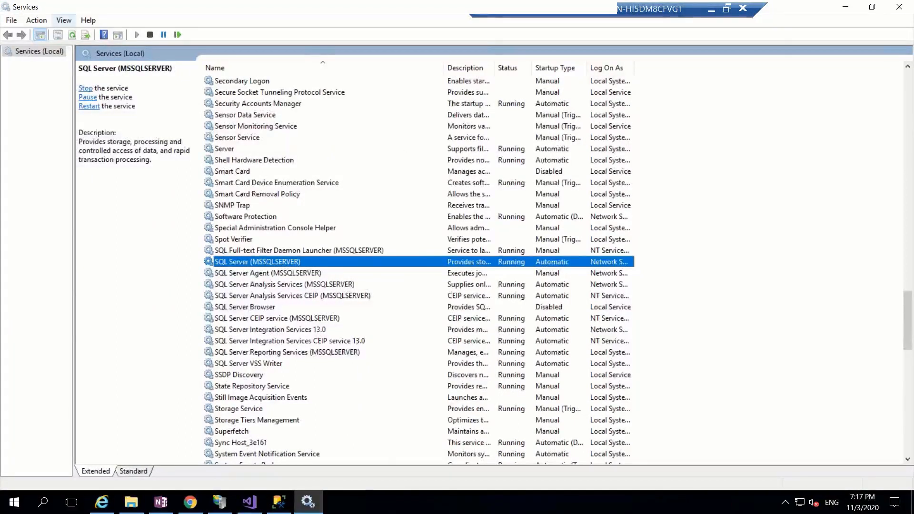
# Under the Overlayering note, list Microsoft Dynamics AX Batch Management Service, Data Import Export Framework Service and SQL Server
pyautogui.click(161, 503)
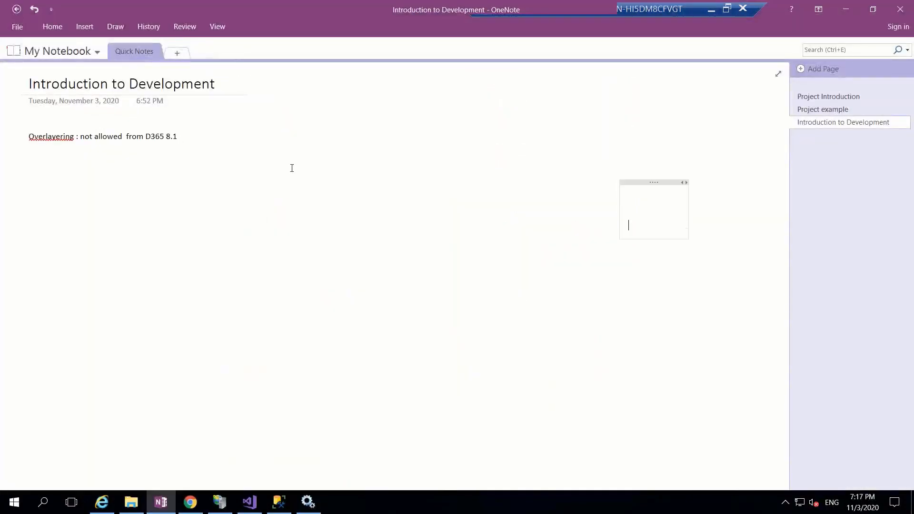
pyautogui.click(181, 137)
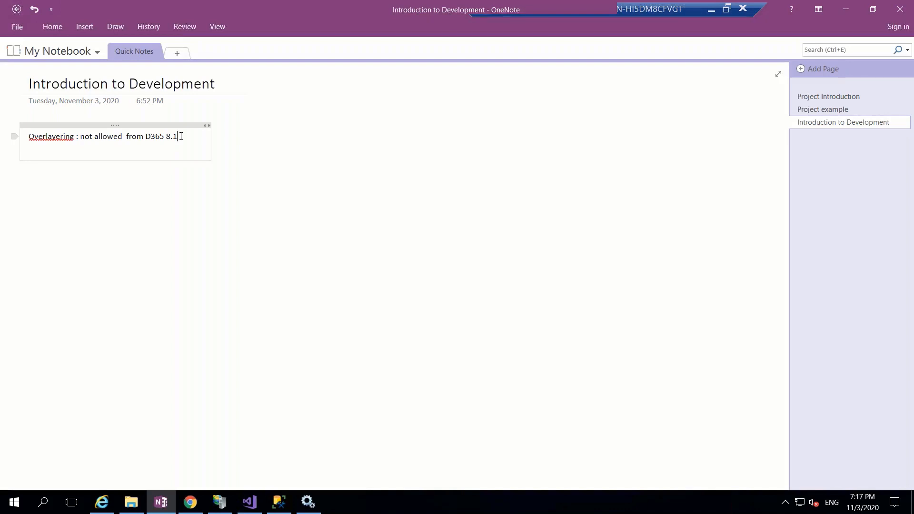
pyautogui.press('Return')
pyautogui.write('1.')
pyautogui.write('Microsoft ')
pyautogui.write('Dynamics AX')
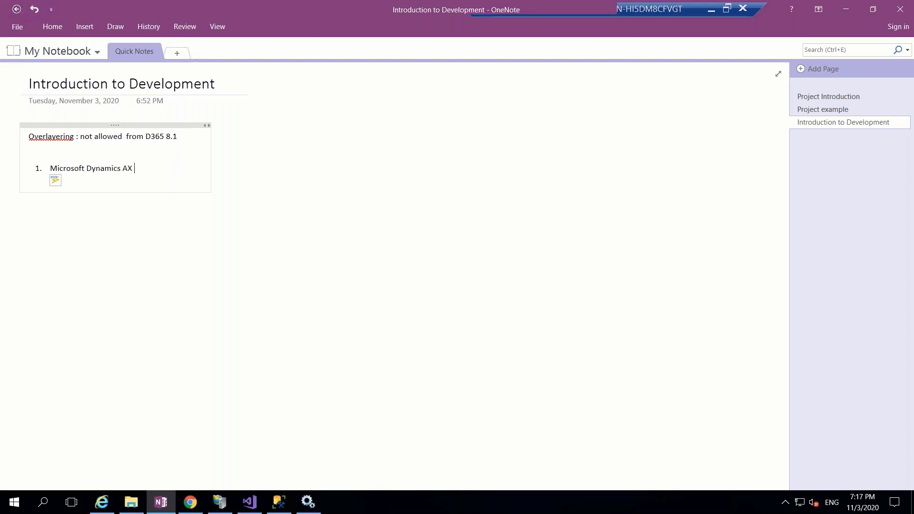
pyautogui.write(' Batc')
pyautogui.write('ag')
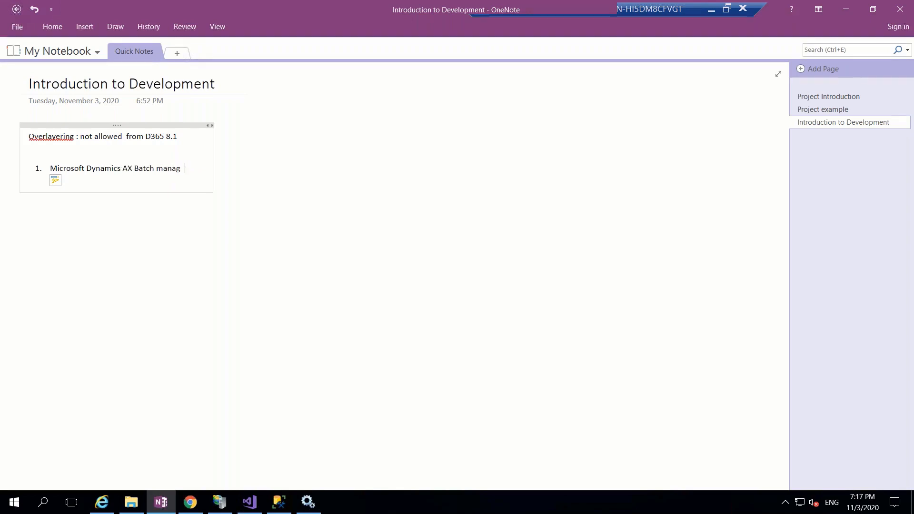
pyautogui.write('ement Service')
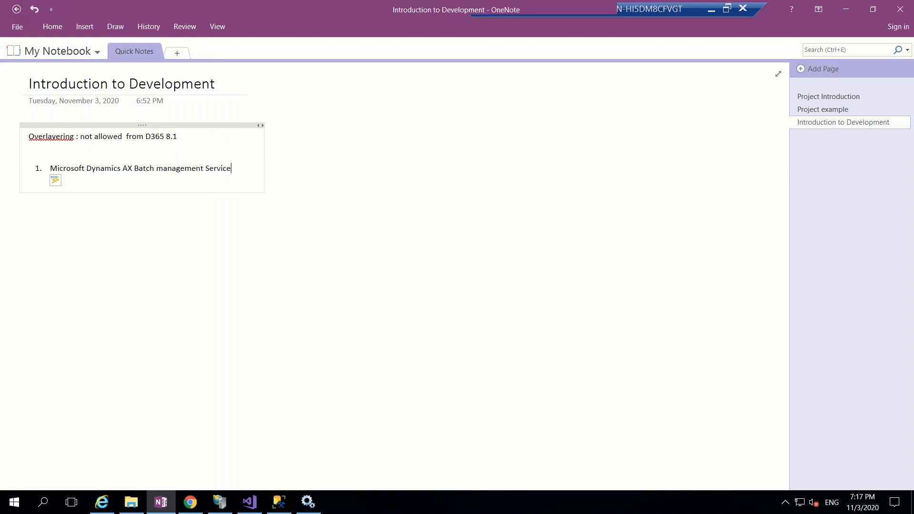
pyautogui.press('Return')
pyautogui.write('Data Impor')
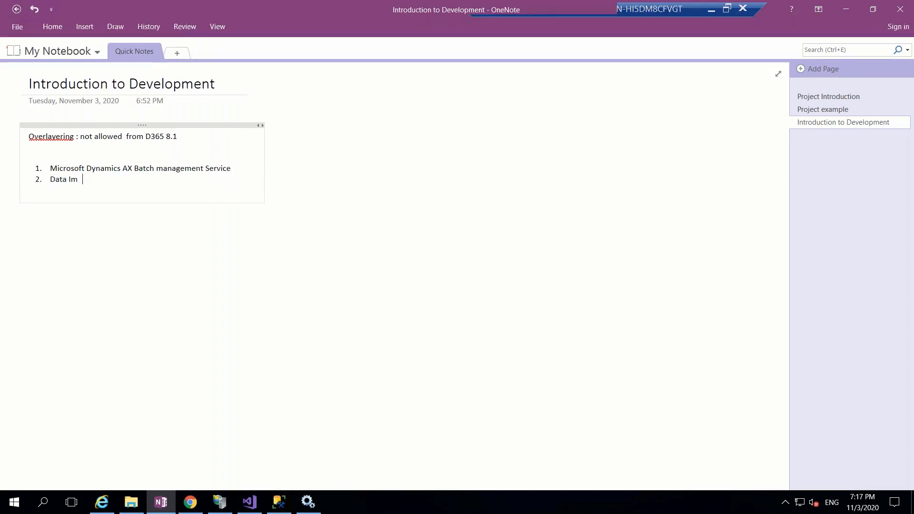
pyautogui.write('t Export Framework ')
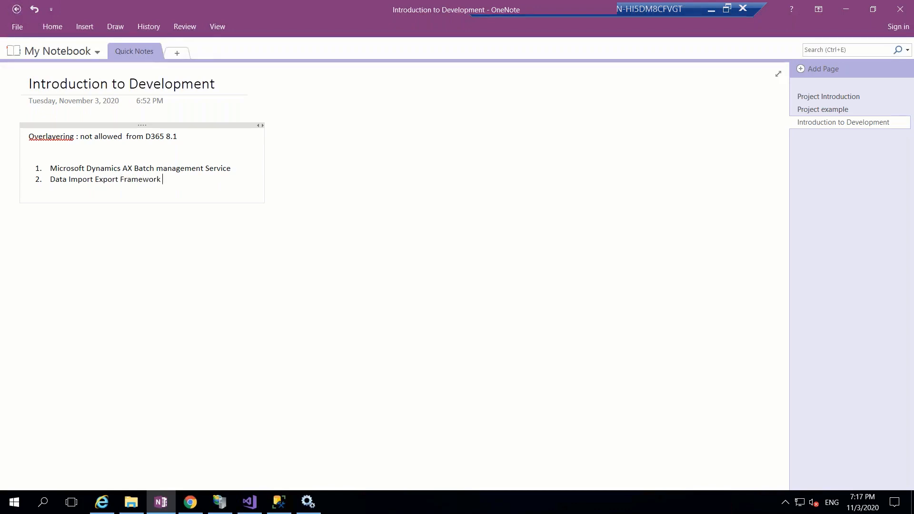
pyautogui.write('Ser vice')
pyautogui.press('Return')
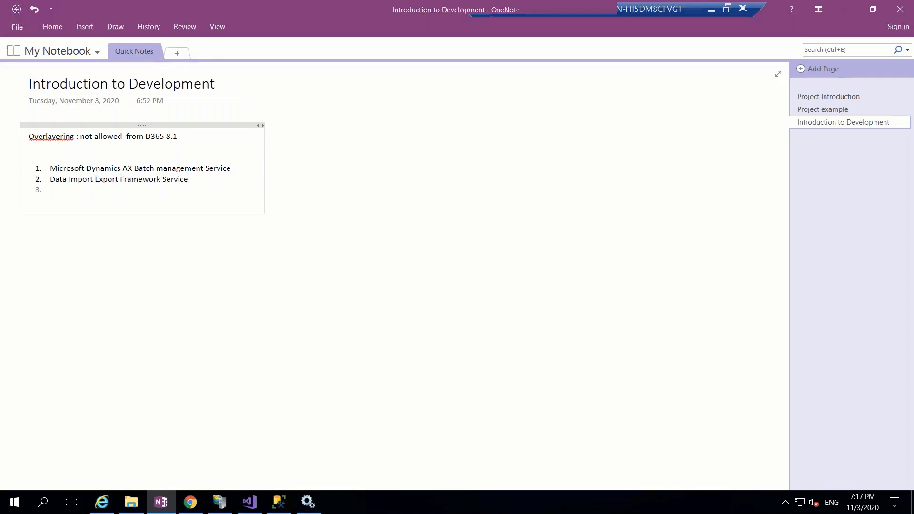
pyautogui.write('SQl Server')
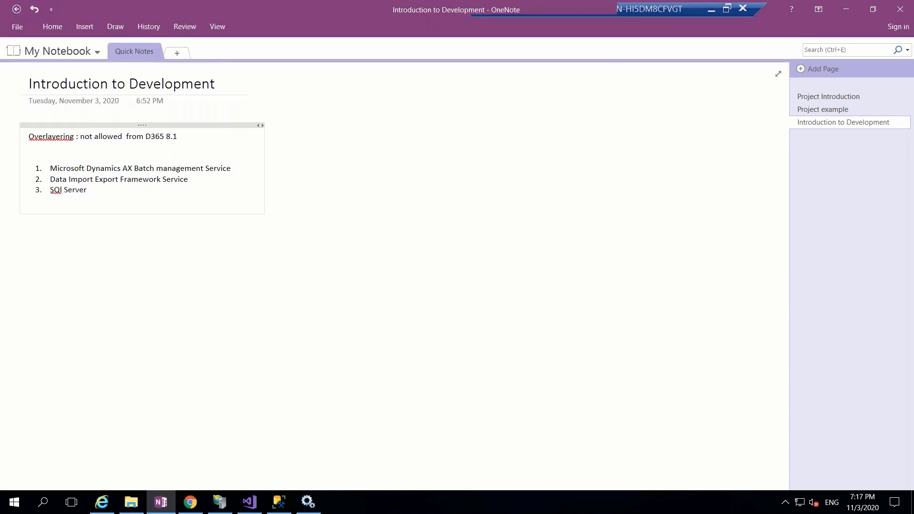
# Insert 'AOS Service in IIS' as the first list item and correct 'SQl' to 'SQL'
pyautogui.click(29, 158)
pyautogui.click(231, 169)
pyautogui.press('Home')
pyautogui.press('Return')
pyautogui.press('Up')
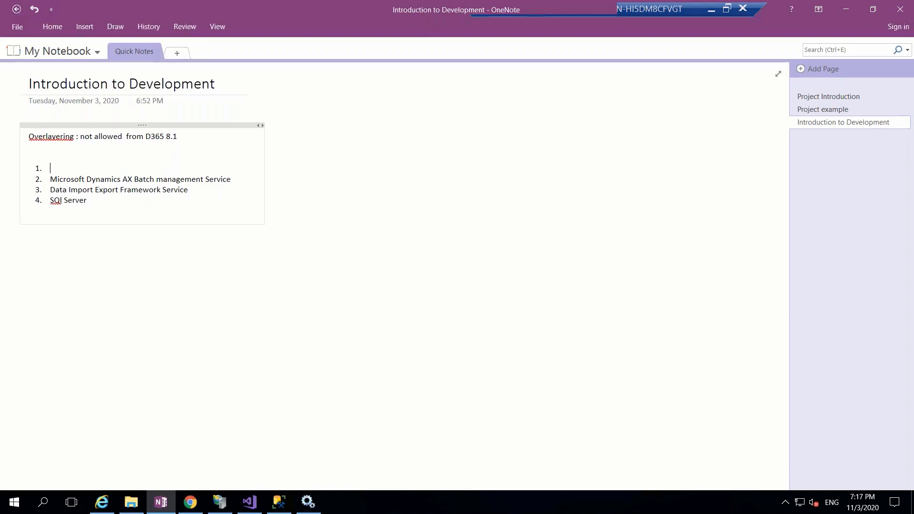
pyautogui.write('AOS Service in I')
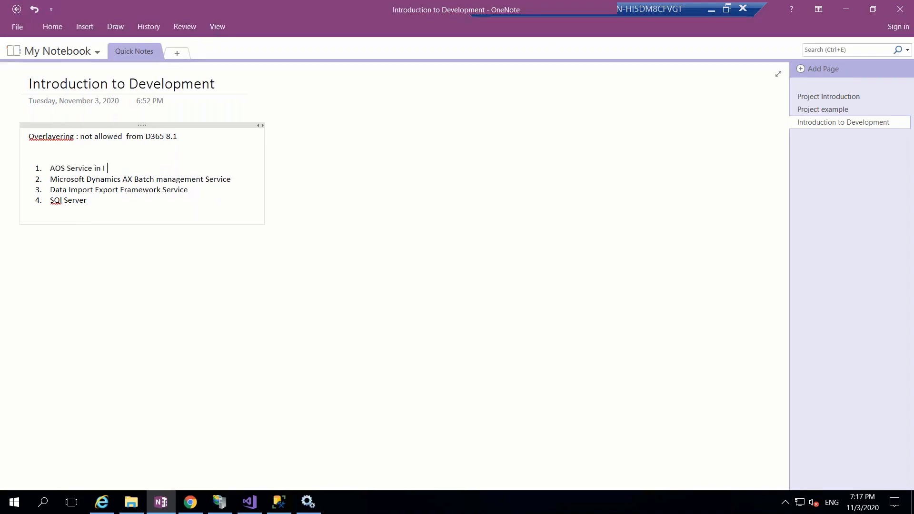
pyautogui.press('BackSpace')
pyautogui.write('IS')
pyautogui.click(61, 201)
pyautogui.press('BackSpace')
pyautogui.write('L')
# Copy the required services list, select 'SQL Server', and switch to the Services window
pyautogui.moveTo(91, 202); pyautogui.dragTo(43, 169)
pyautogui.rightClick(79, 186)
pyautogui.click(85, 203)
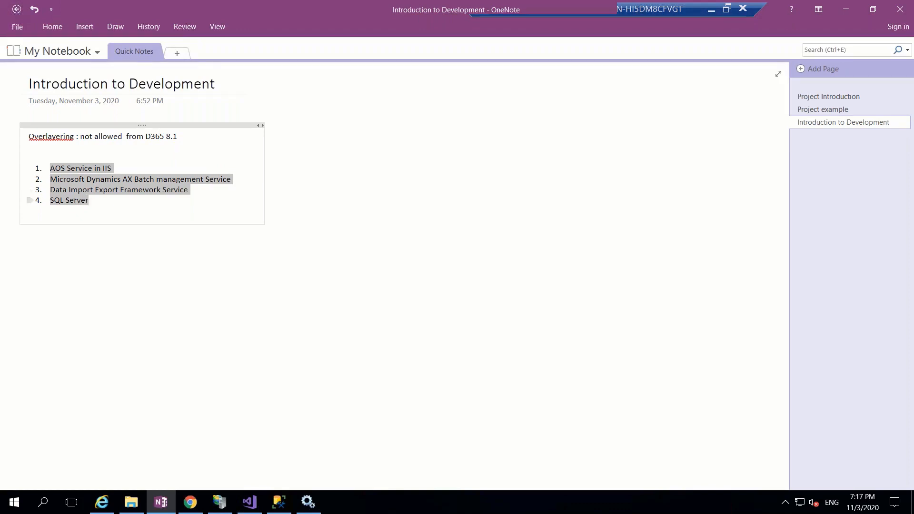
pyautogui.click(101, 200)
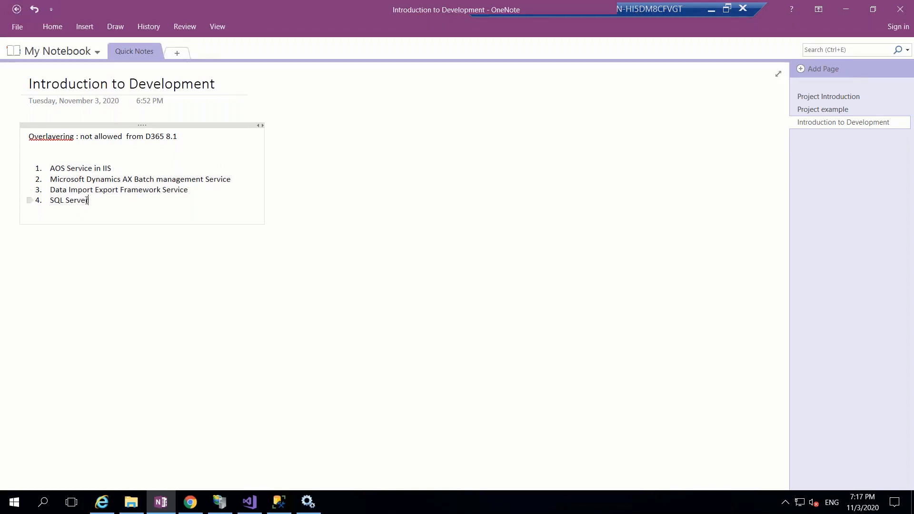
pyautogui.moveTo(49, 200); pyautogui.dragTo(89, 200)
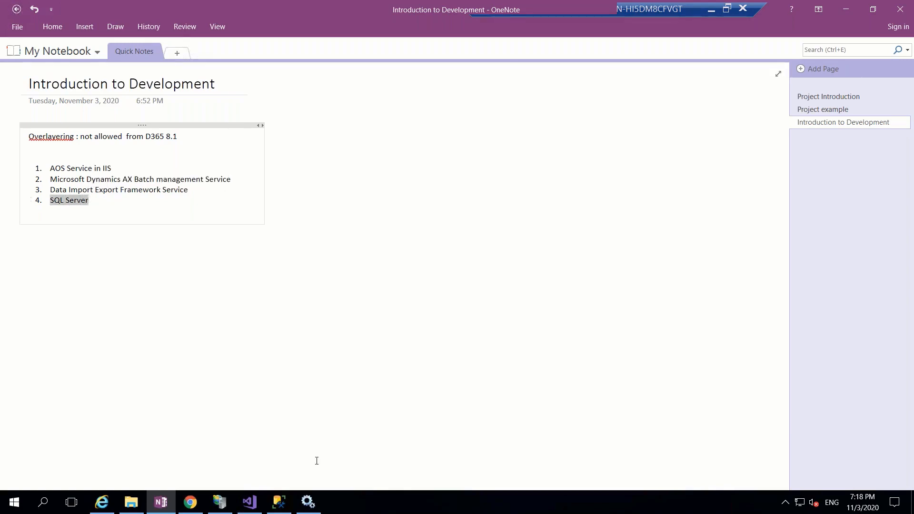
pyautogui.click(308, 502)
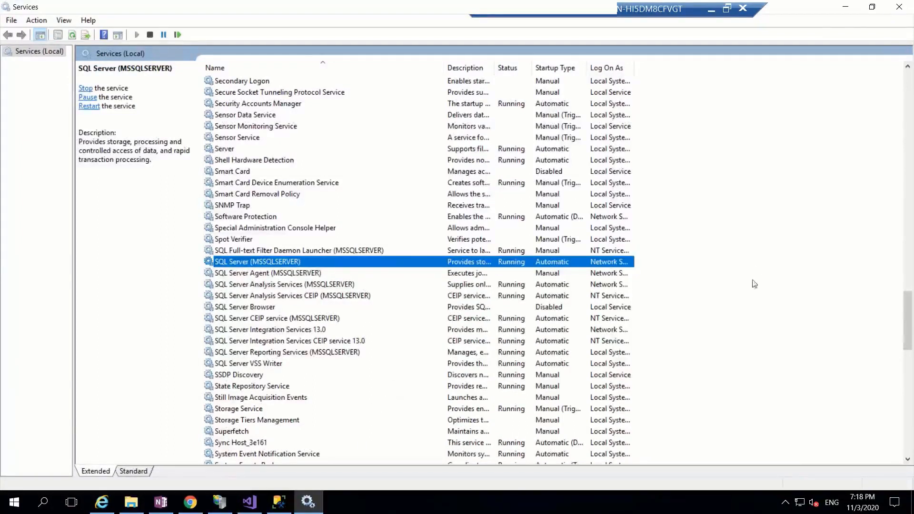
# Minimize the Services window to return to the OneNote notes
pyautogui.click(846, 7)
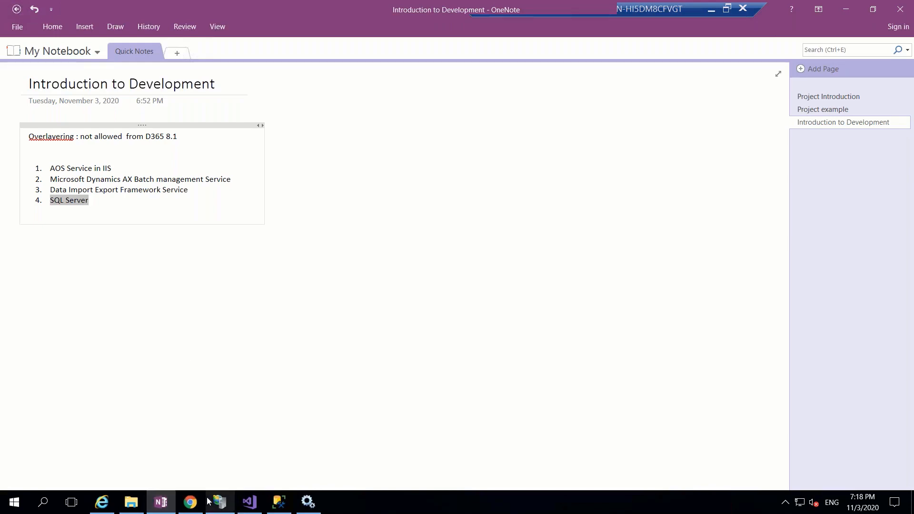
pyautogui.click(191, 502)
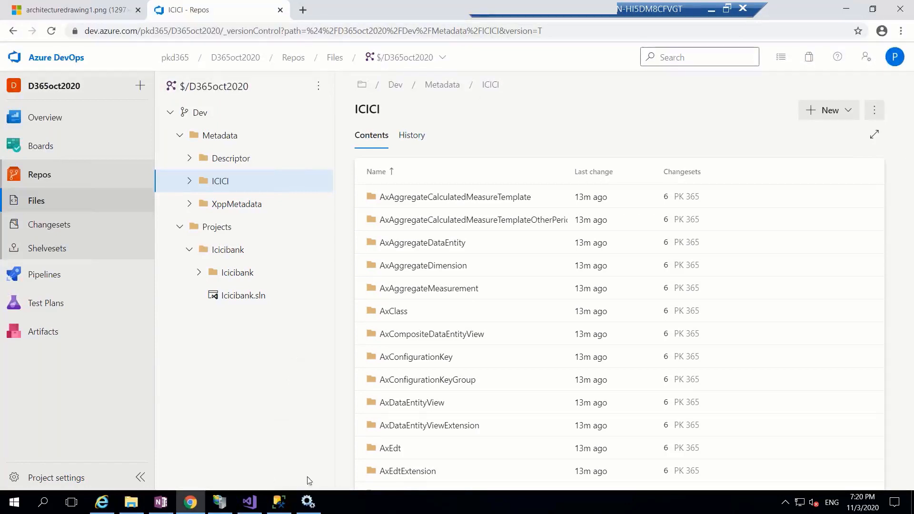
# Minimize the browser, deselect the SQL Server text in OneNote, and minimize OneNote
pyautogui.click(846, 10)
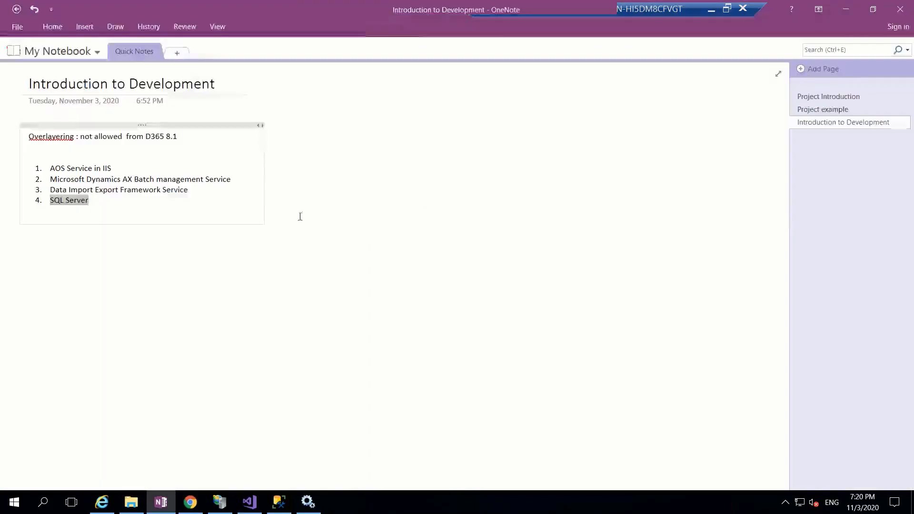
pyautogui.click(177, 283)
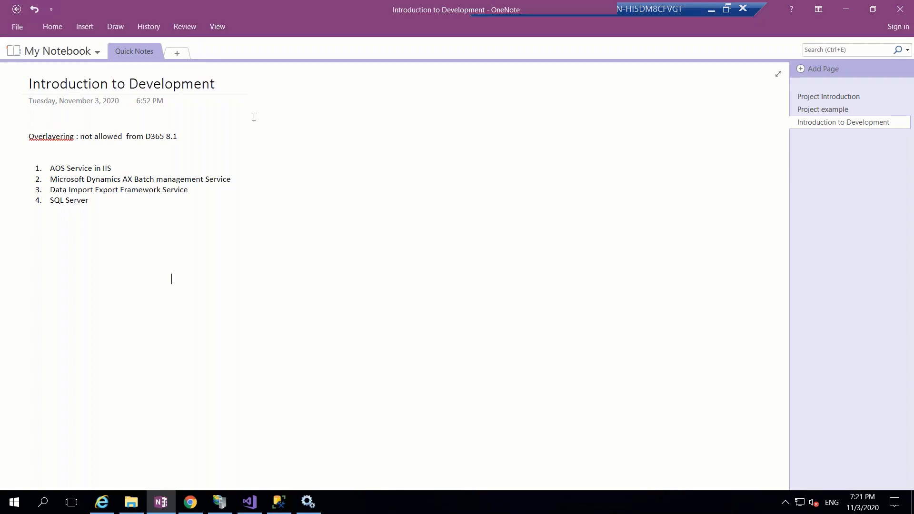
pyautogui.click(854, 10)
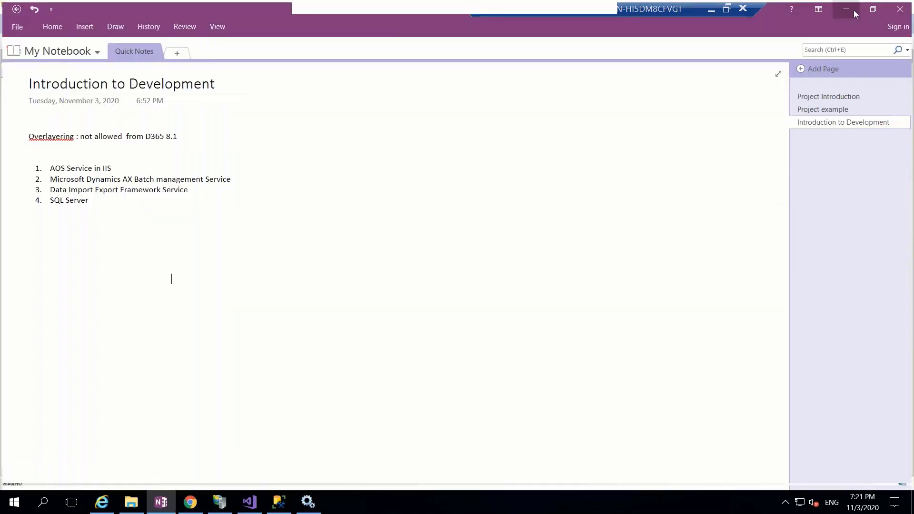
# Minimize IIS Manager and Visual Studio to clear the desktop
pyautogui.click(861, 7)
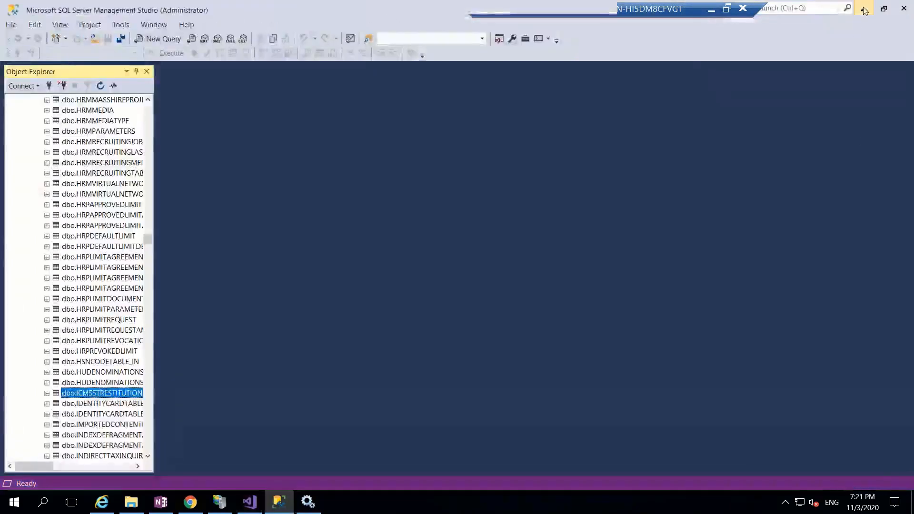
pyautogui.click(864, 6)
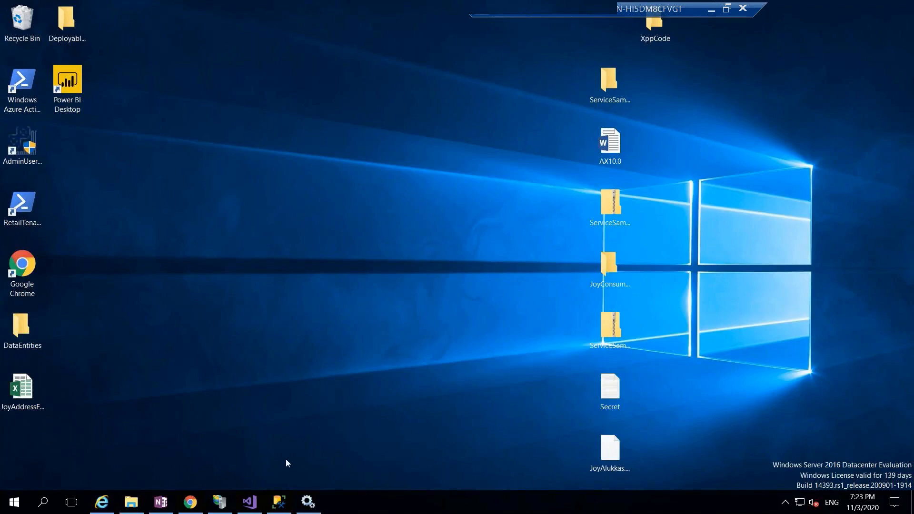
# Start a new numbered list with 'Setting up Version Control for D365', fixing its spelling
pyautogui.click(163, 505)
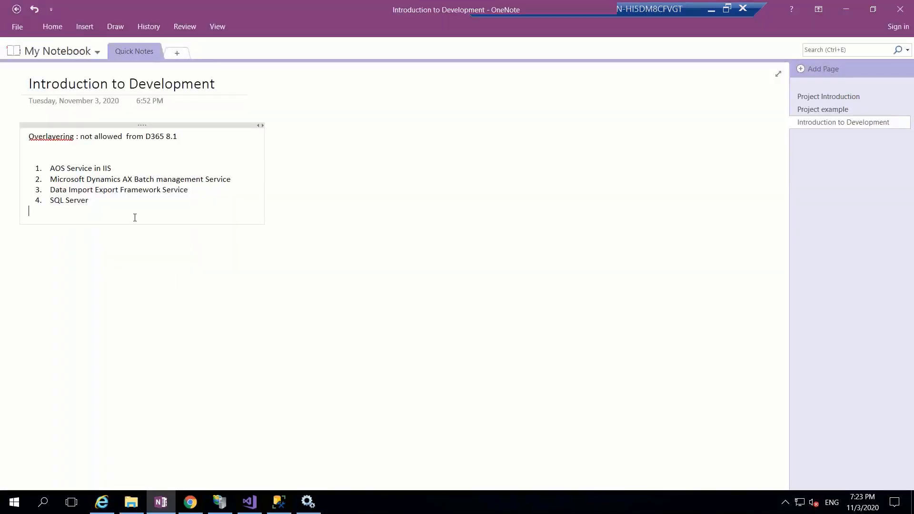
pyautogui.press('Return')
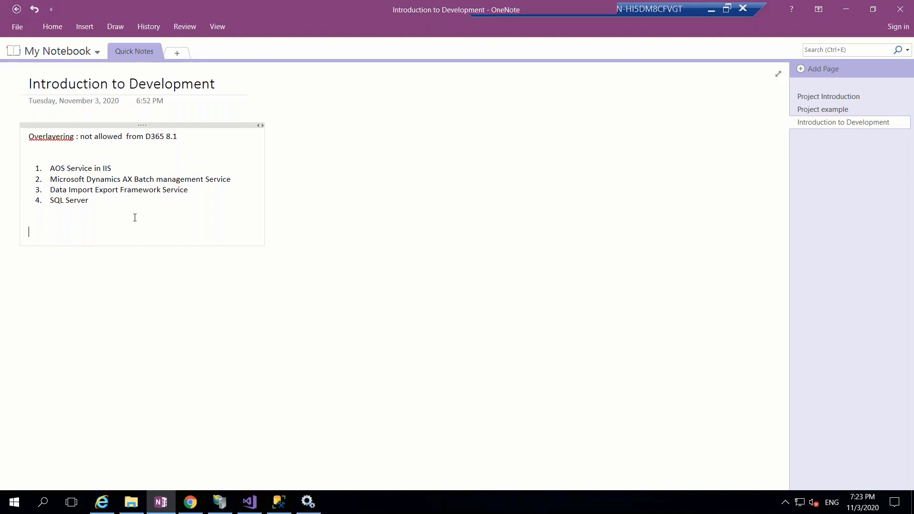
pyautogui.write('1.')
pyautogui.write('eting')
pyautogui.press('BackSpace')
pyautogui.press('BackSpace')
pyautogui.press('BackSpace')
pyautogui.press('BackSpace')
pyautogui.press('BackSpace')
pyautogui.press('BackSpace')
pyautogui.write('ttin up Version Control for D365')
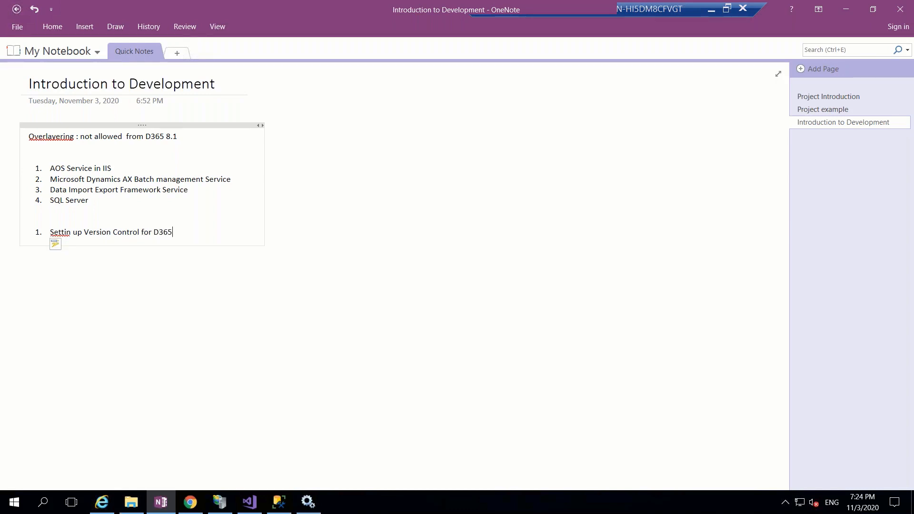
pyautogui.press('Return')
pyautogui.press('Up')
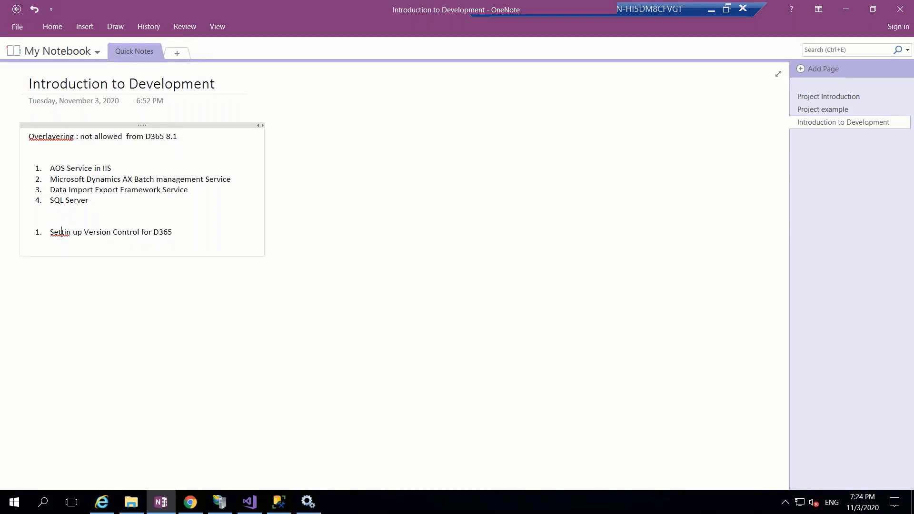
pyautogui.write('g')
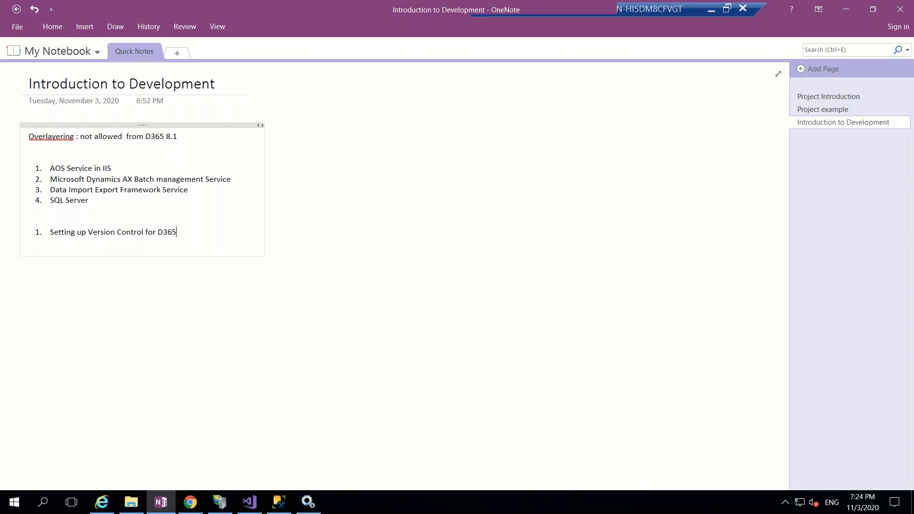
# Add 'Setting up new model for project' and 'Services' as the next numbered items
pyautogui.press('Return')
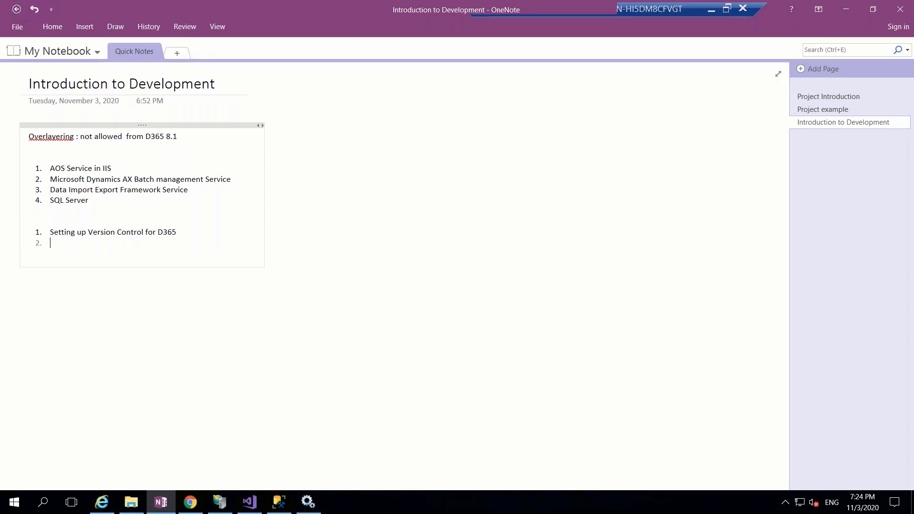
pyautogui.write('Setting up new model for project')
pyautogui.press('Return')
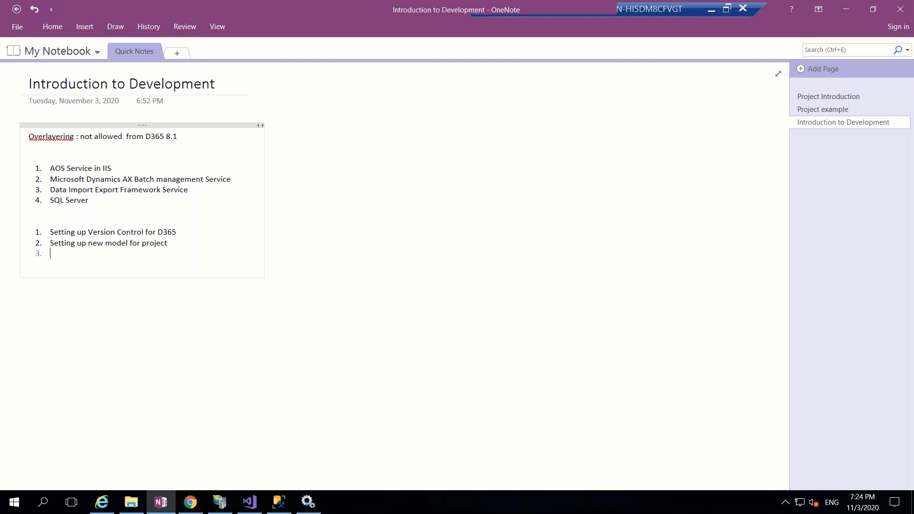
pyautogui.write('Services')
pyautogui.press('Return')
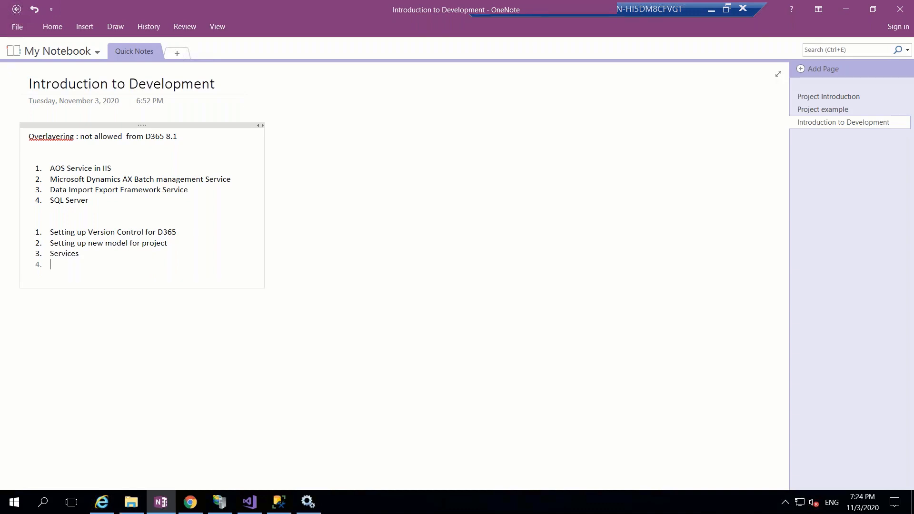
# Enter 'Admin user provisioning' as item 4 of the next-topics list on the Introduction to Development page
pyautogui.write('Admin user  provisioning')
pyautogui.click(415, 251)
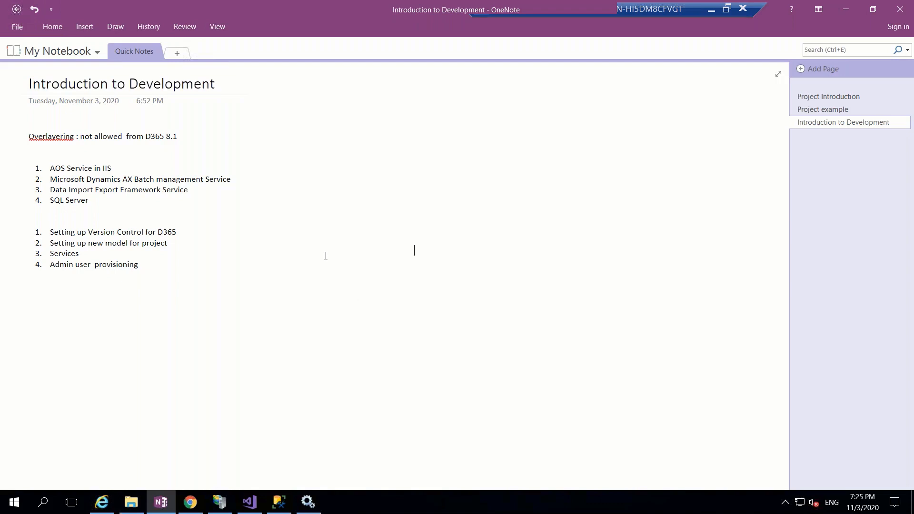
pyautogui.click(342, 322)
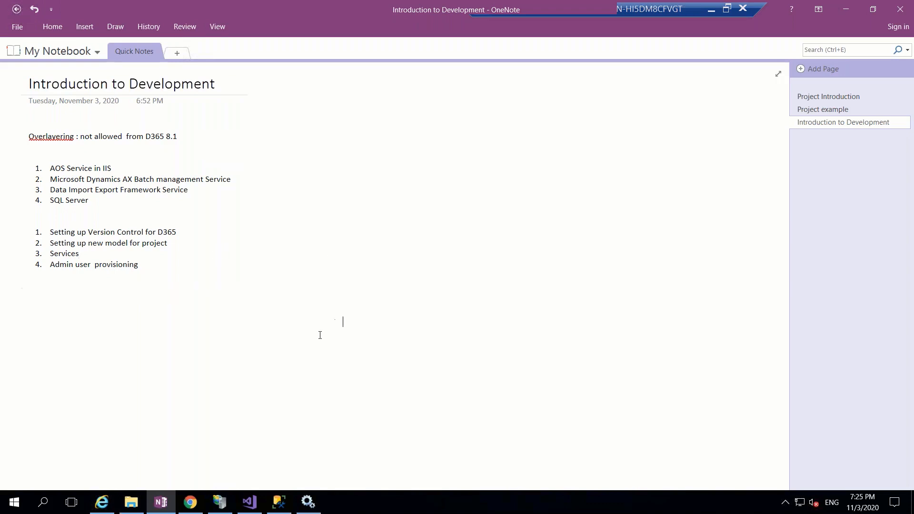